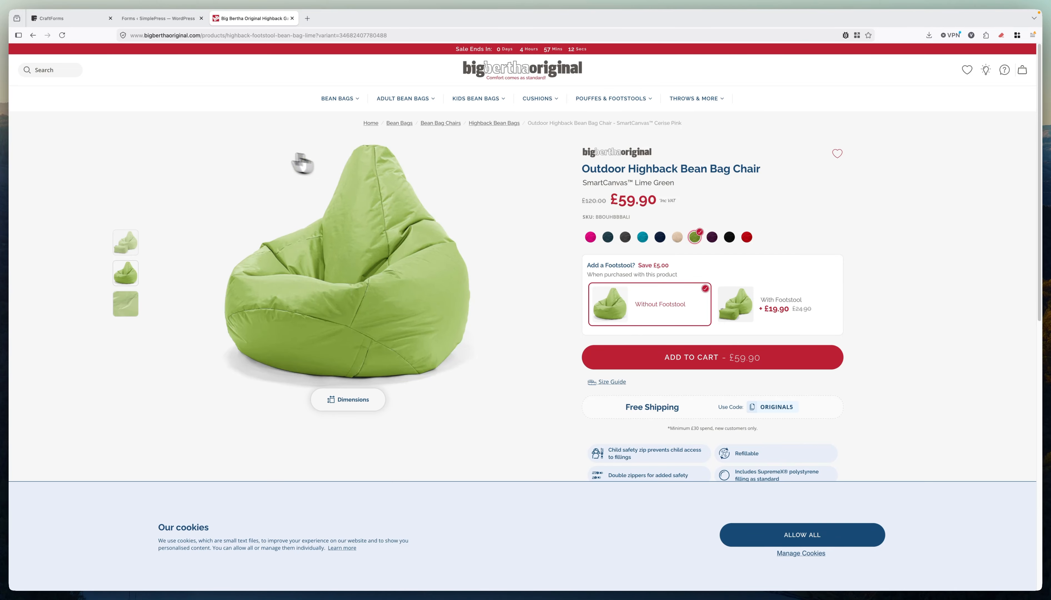
# Switch from the Big Bertha product page to the CraftForms Form Management list.
pyautogui.click(175, 19)
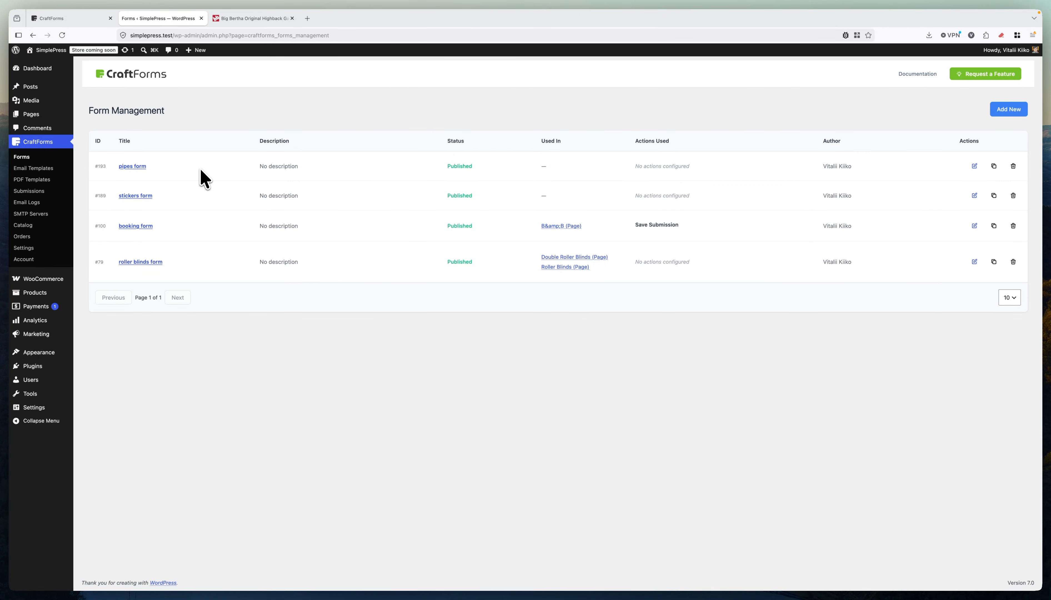
# Start a new CraftForms form from scratch.
pyautogui.click(1008, 109)
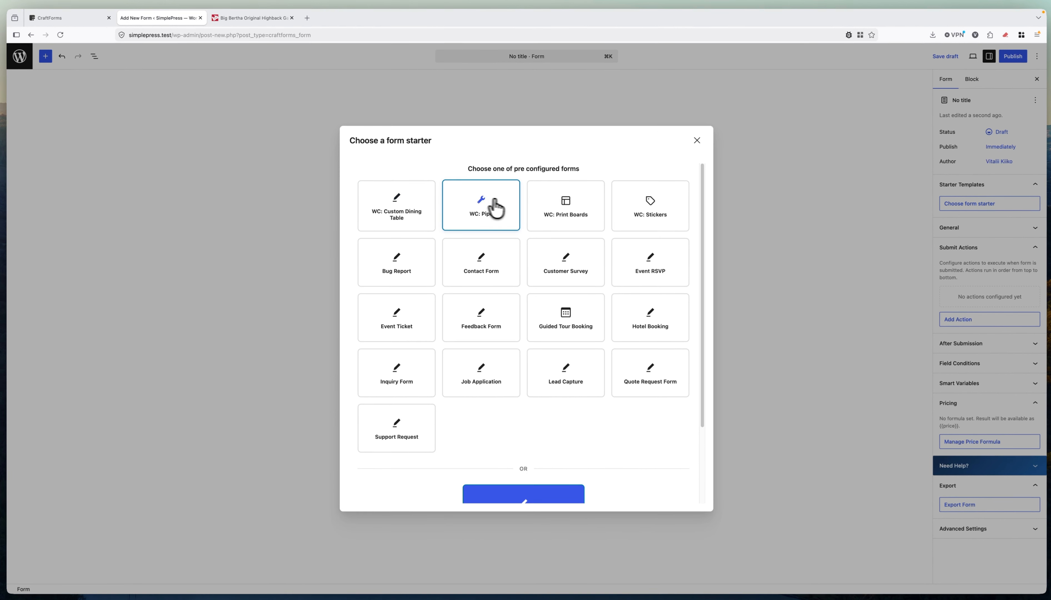
pyautogui.scroll(-2, 576, 244)
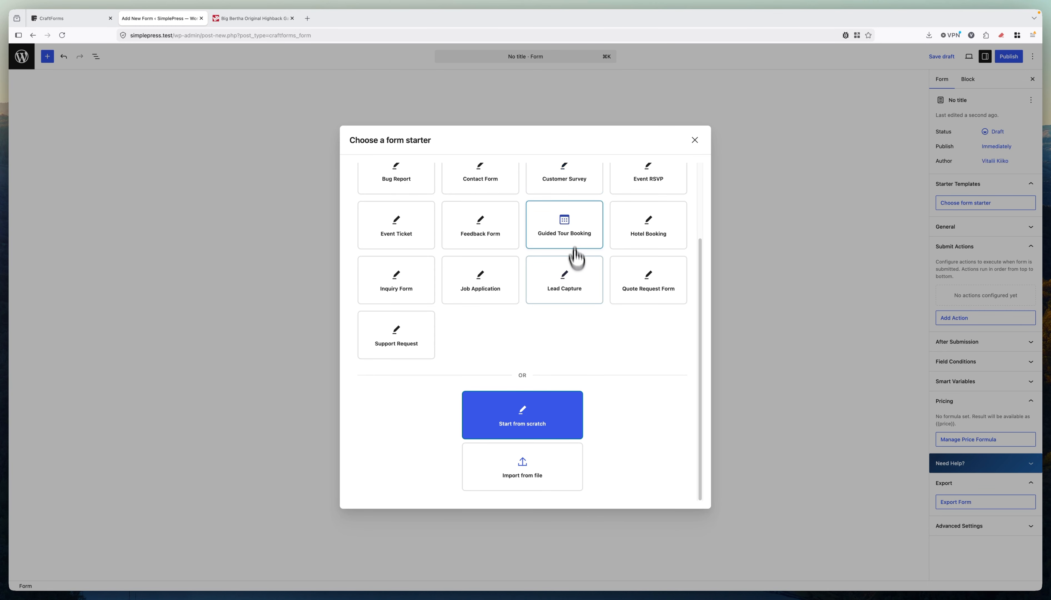
pyautogui.click(542, 426)
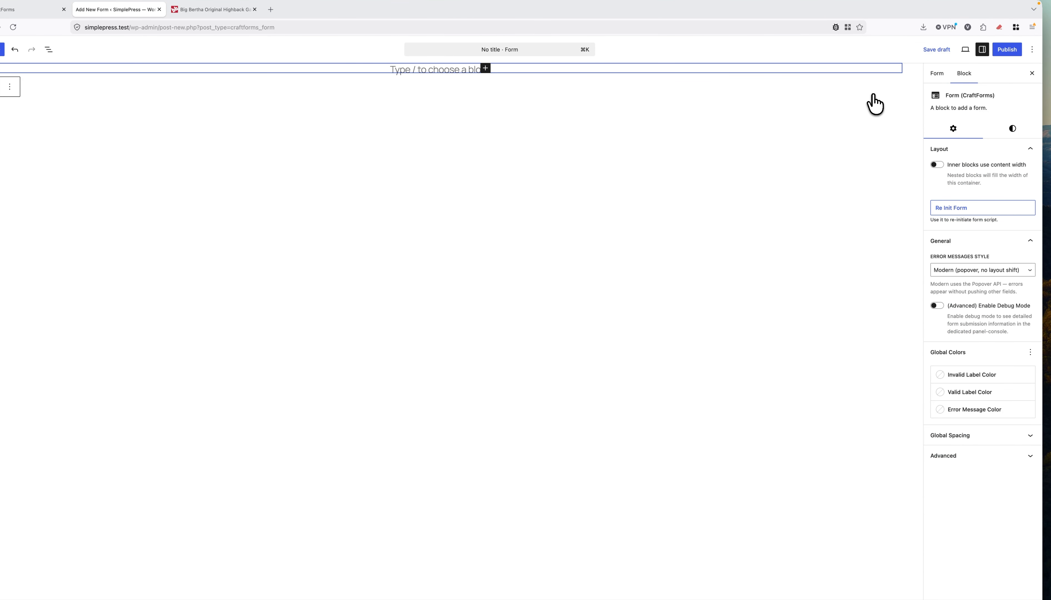
# Rename the form to 'bean bag form', save it, and show List View and the block inserter.
pyautogui.click(937, 74)
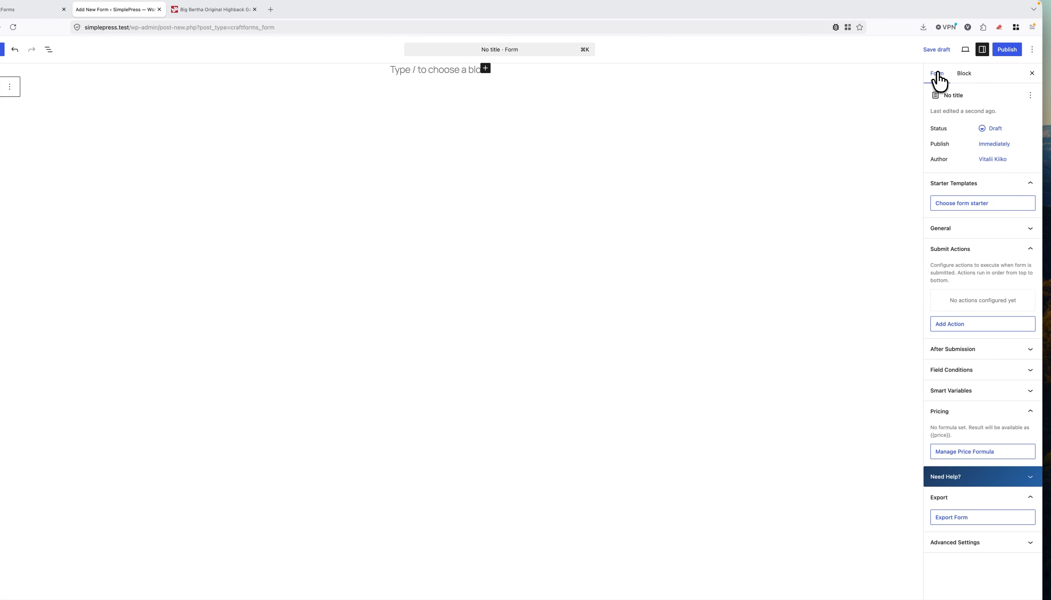
pyautogui.click(1030, 95)
pyautogui.click(996, 115)
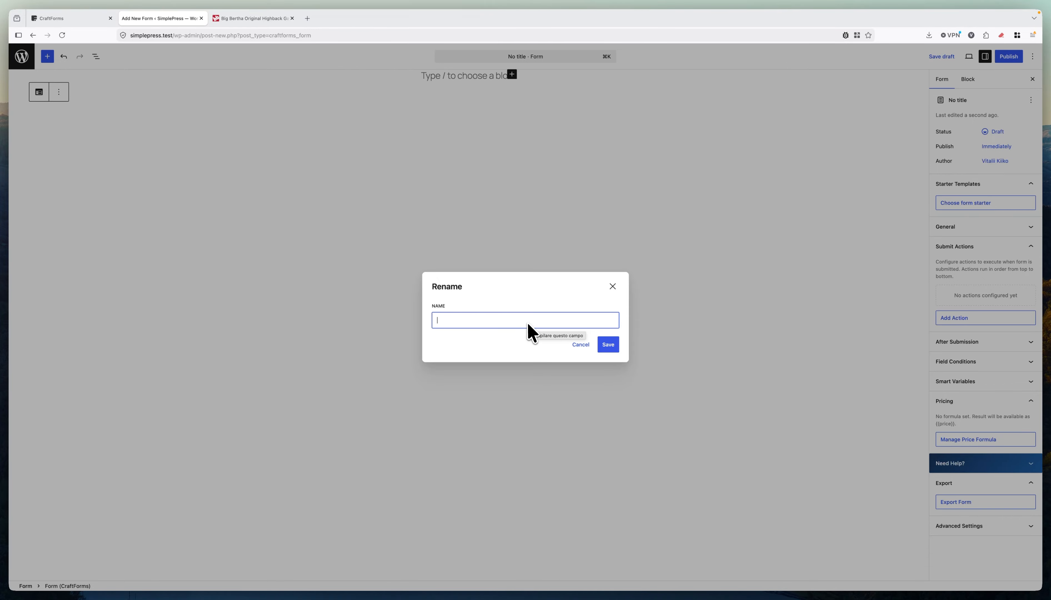
pyautogui.write('bean bag form')
pyautogui.click(607, 343)
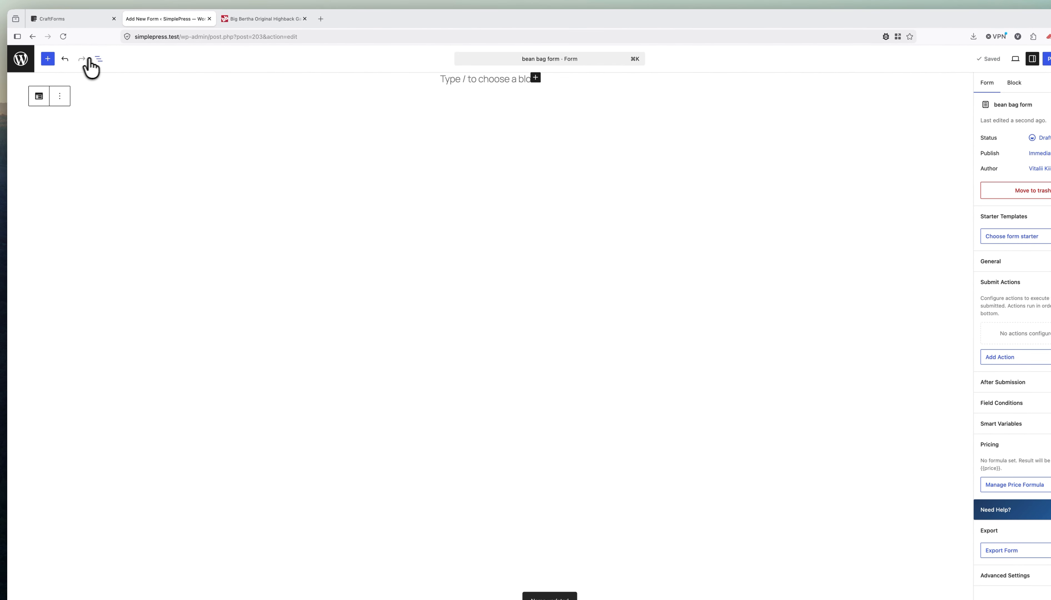
pyautogui.click(98, 59)
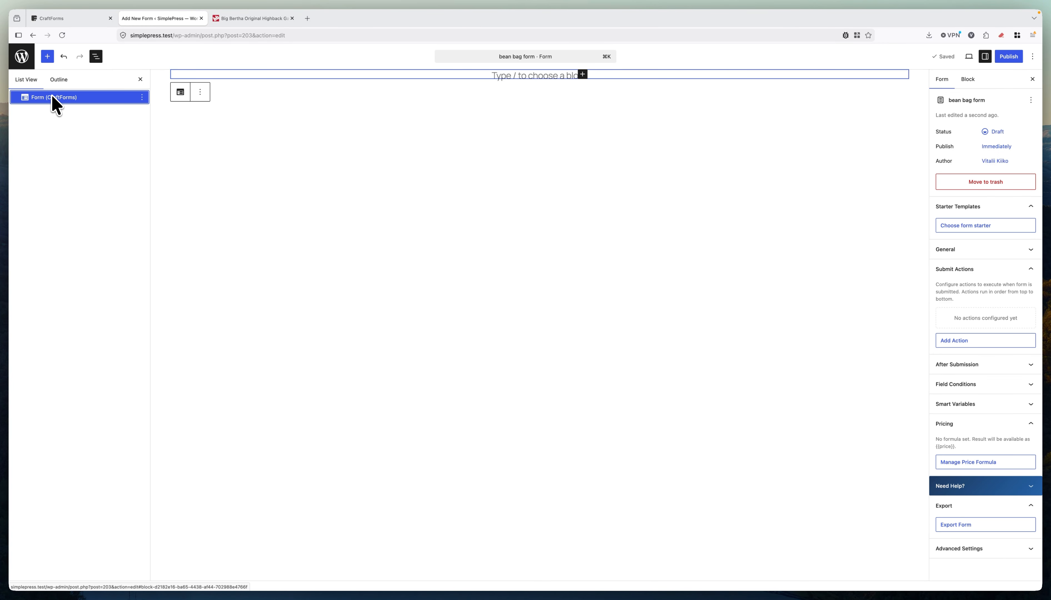
pyautogui.click(47, 56)
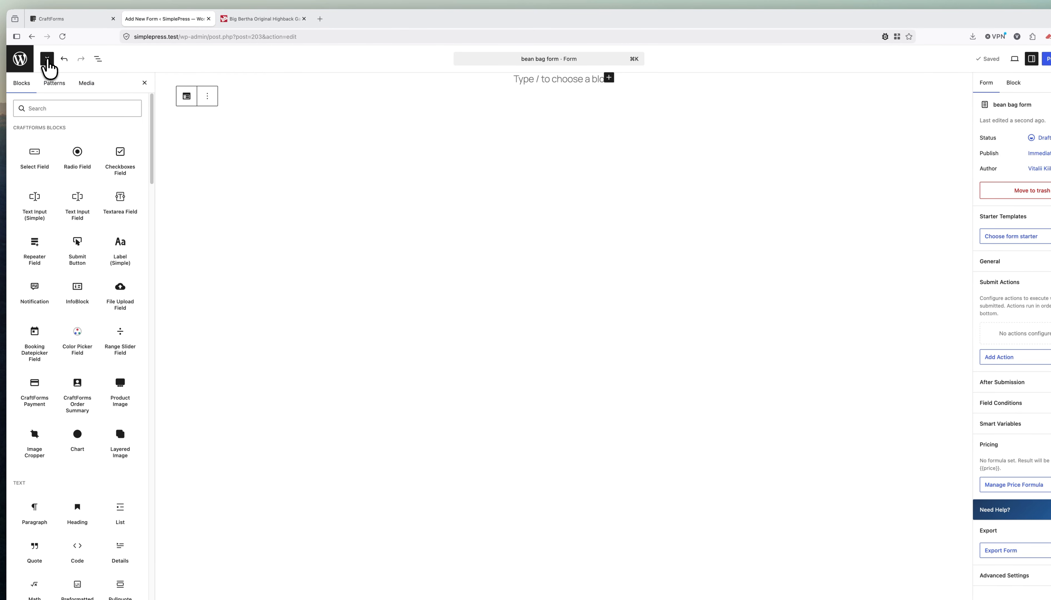
# Preview the bean bag in Petrol Blue, Graphite Grey, Aqua Blue and Navy, then return to the form editor.
pyautogui.click(275, 19)
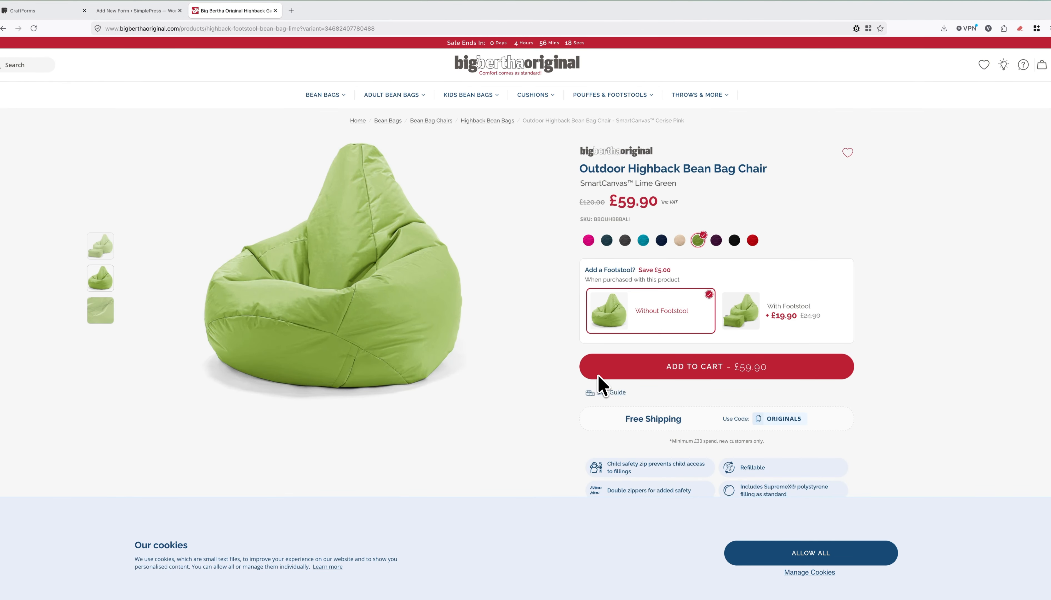
pyautogui.moveTo(538, 97)
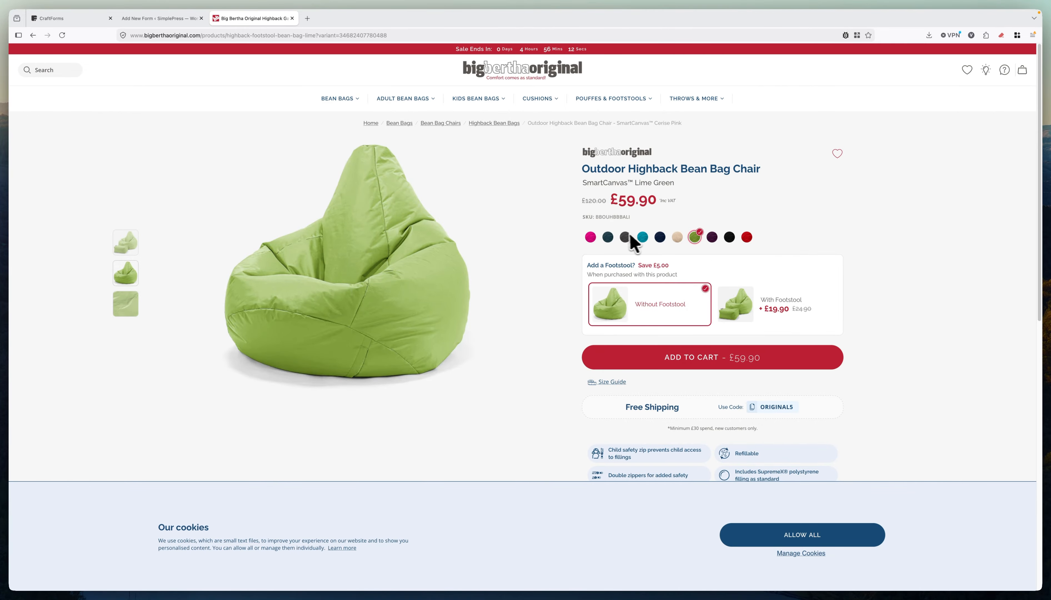
pyautogui.click(607, 238)
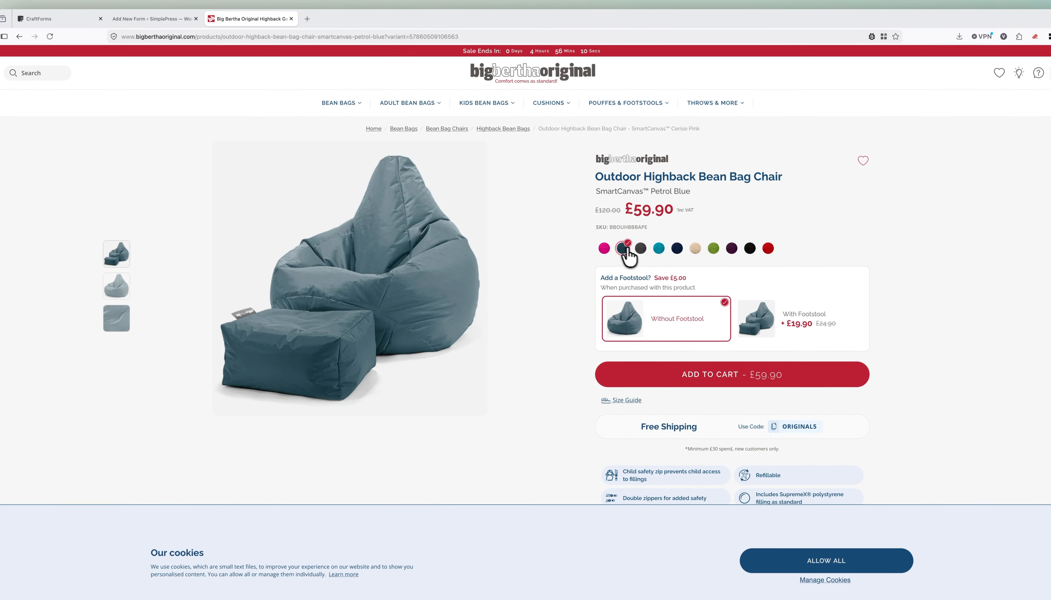
pyautogui.click(624, 237)
pyautogui.click(623, 250)
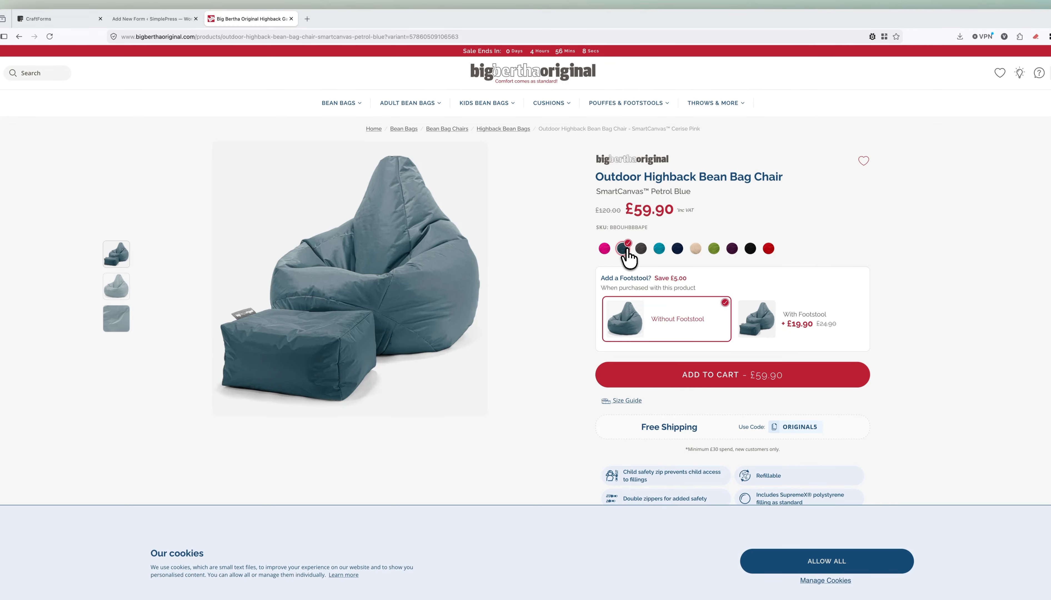
pyautogui.click(660, 249)
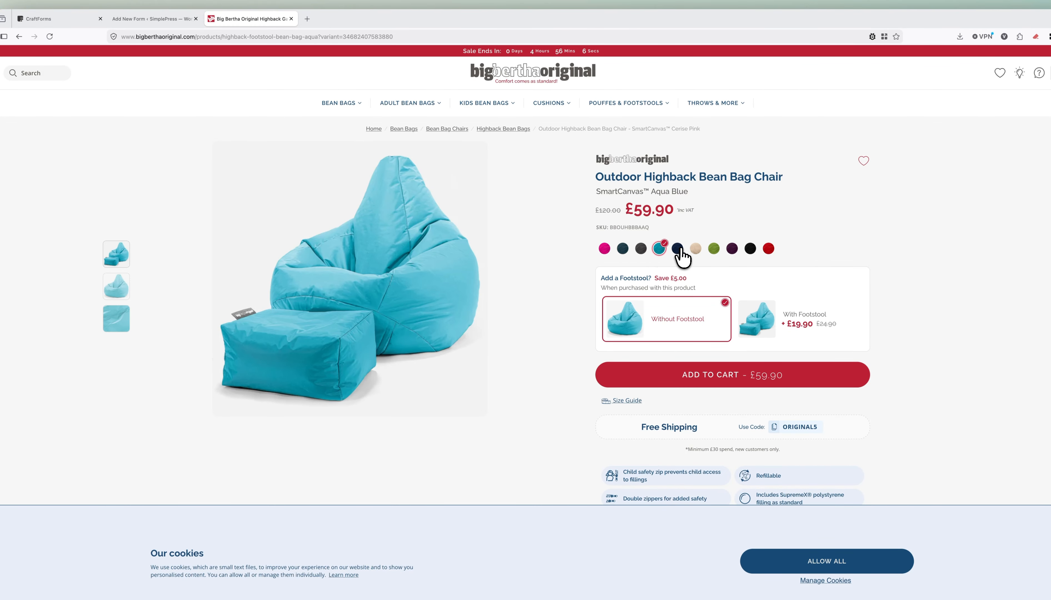
pyautogui.click(677, 249)
pyautogui.click(659, 250)
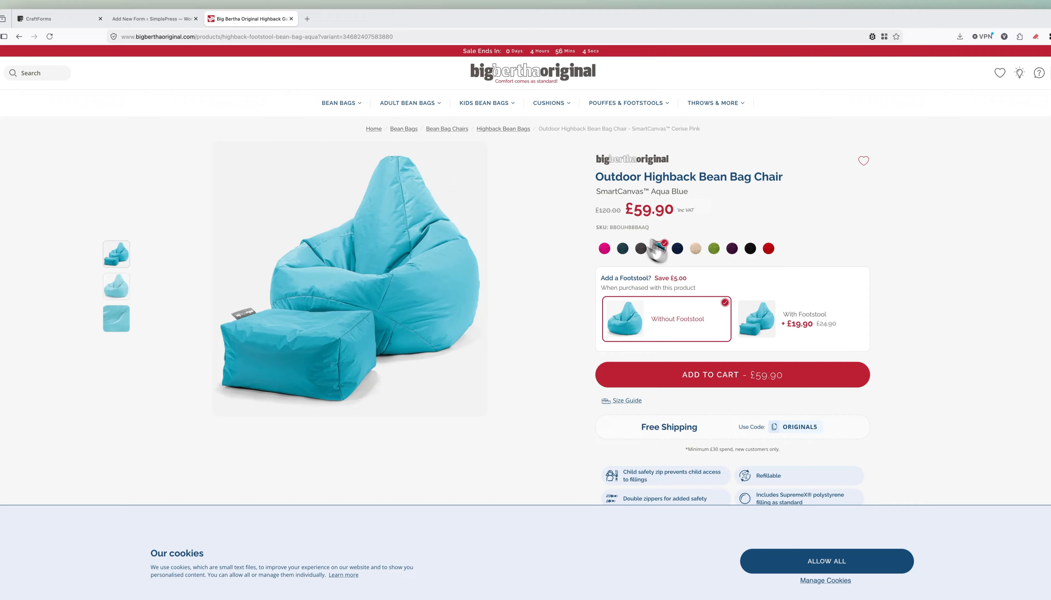
pyautogui.click(175, 20)
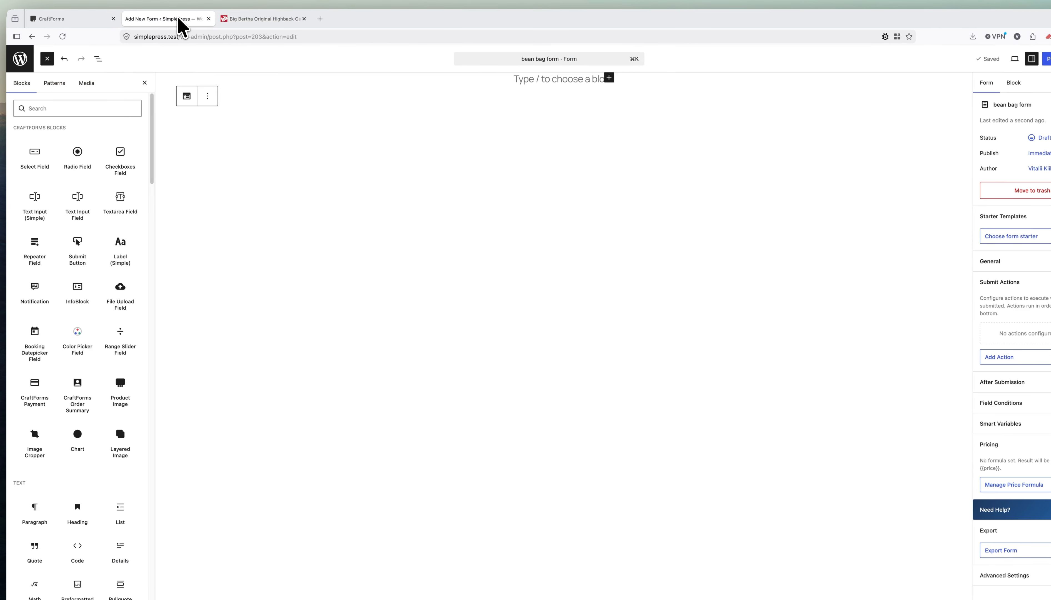
# Add a Radio Field block to the form and clear its default label.
pyautogui.click(77, 154)
pyautogui.click(99, 59)
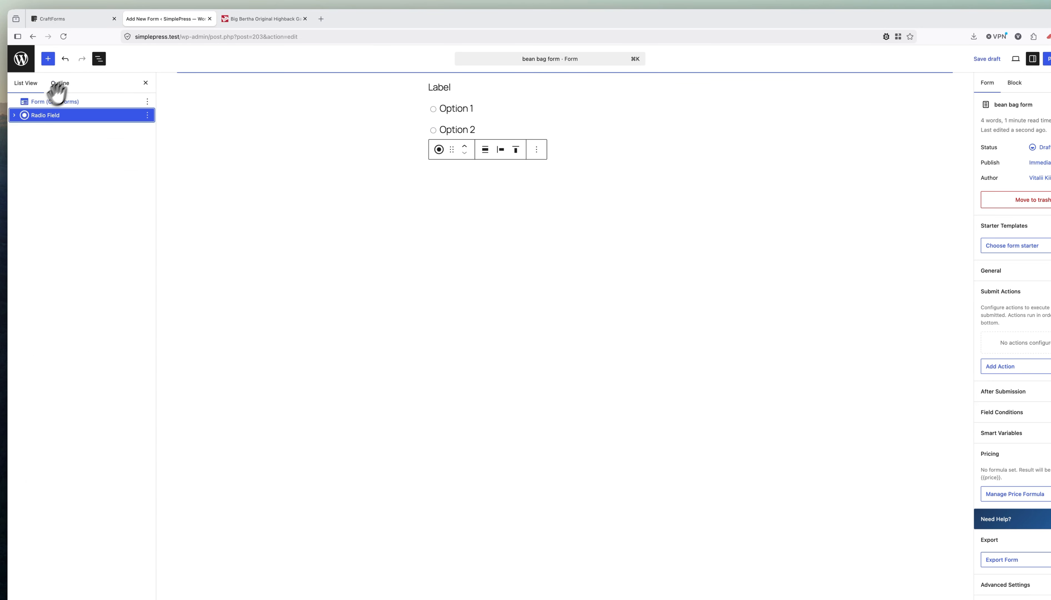
pyautogui.moveTo(42, 105); pyautogui.dragTo(46, 101)
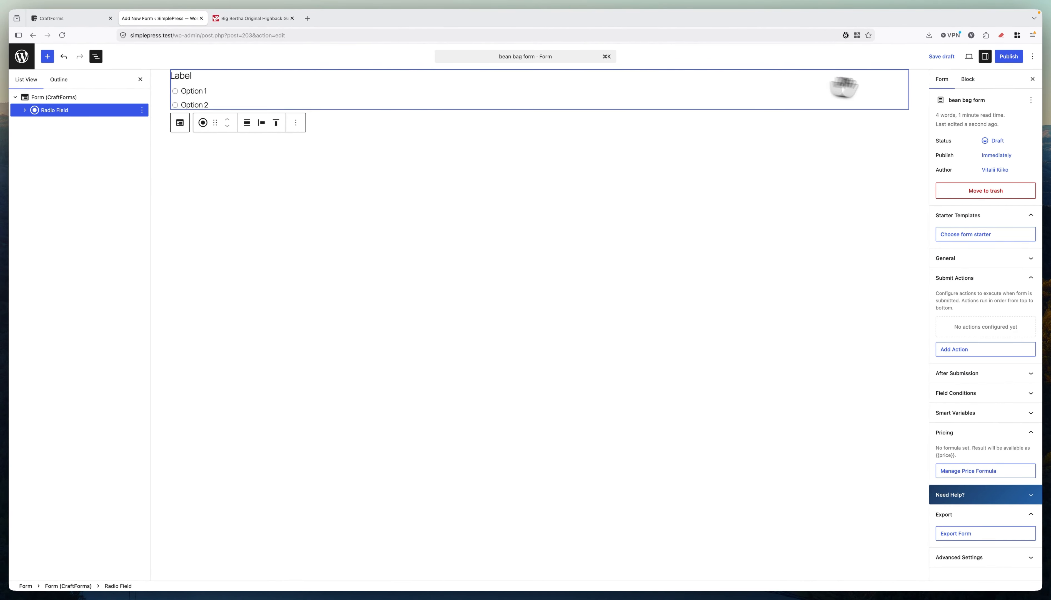
pyautogui.click(967, 80)
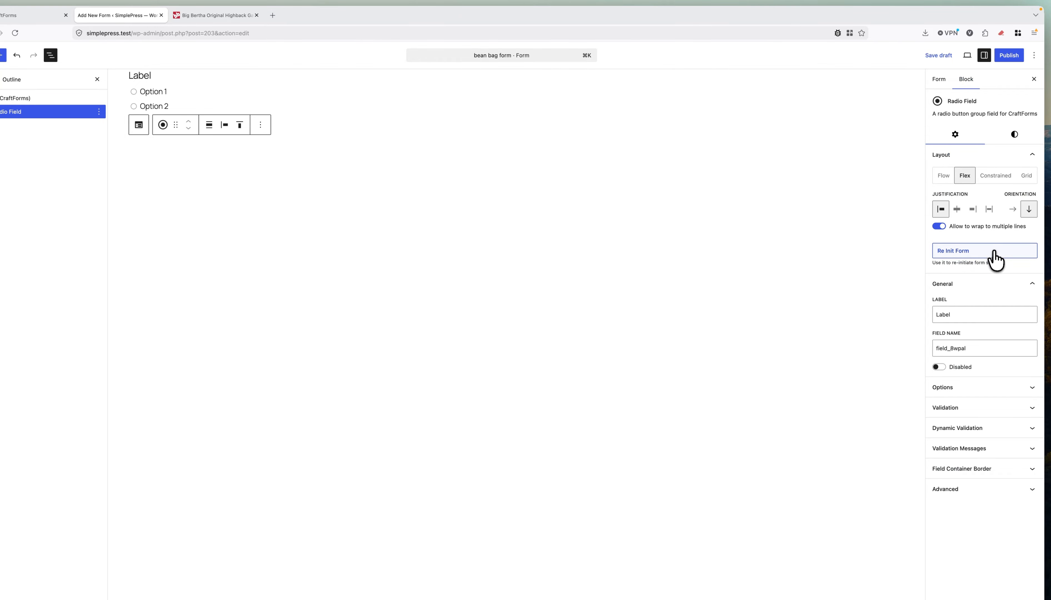
pyautogui.click(963, 315)
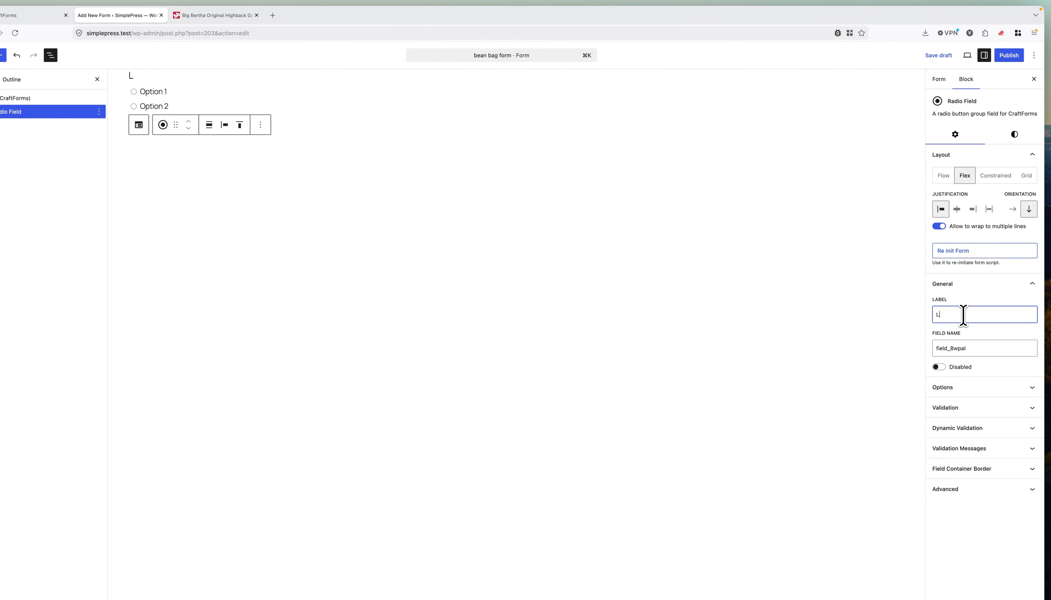
pyautogui.press('BackSpace')
# Glance at the Big Bertha product page, then select the radio field's existing field name.
pyautogui.click(192, 11)
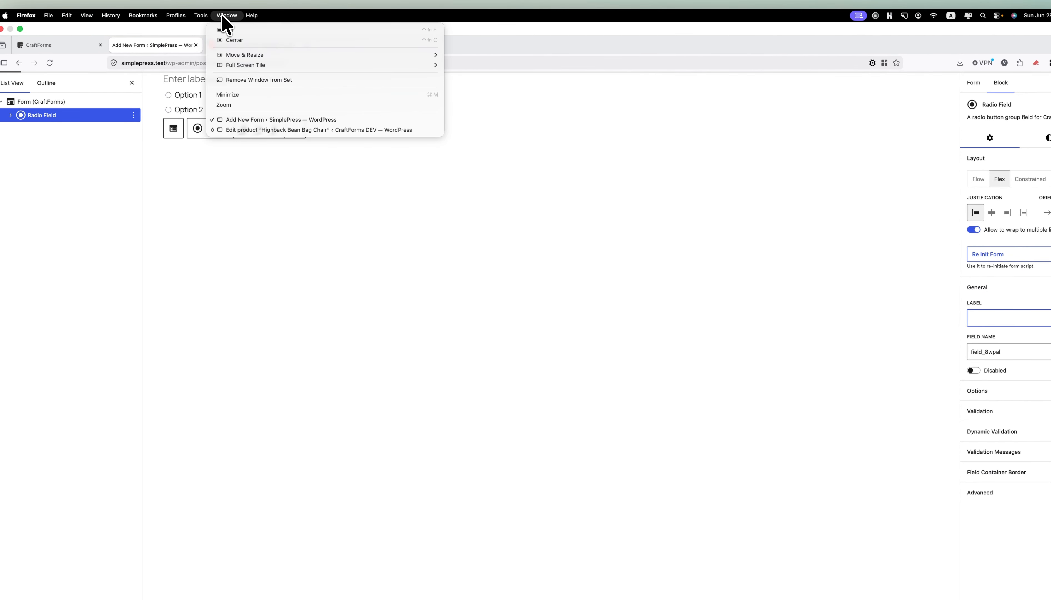
pyautogui.click(223, 17)
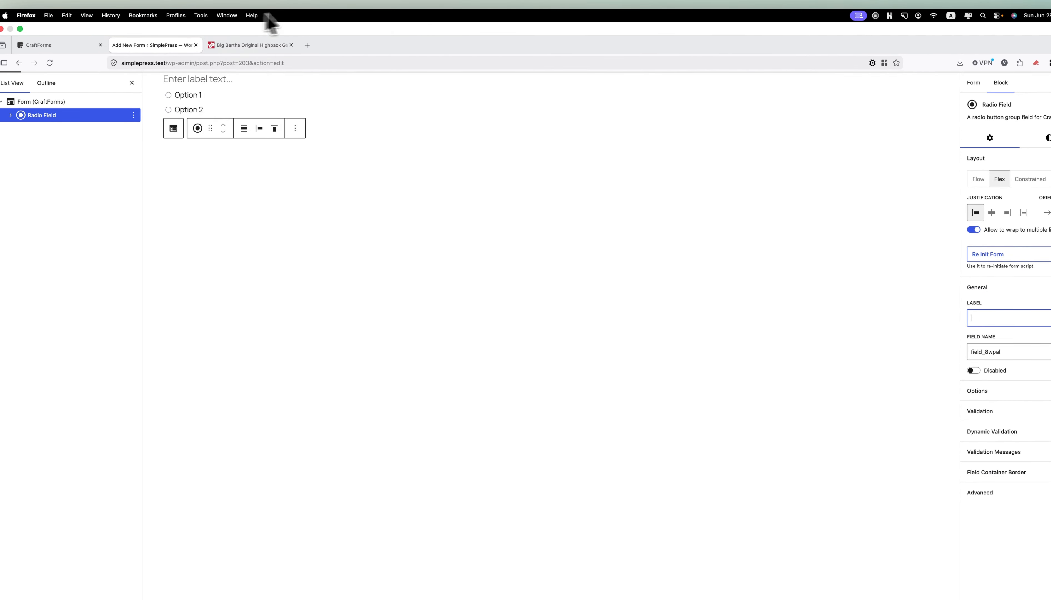
pyautogui.click(253, 46)
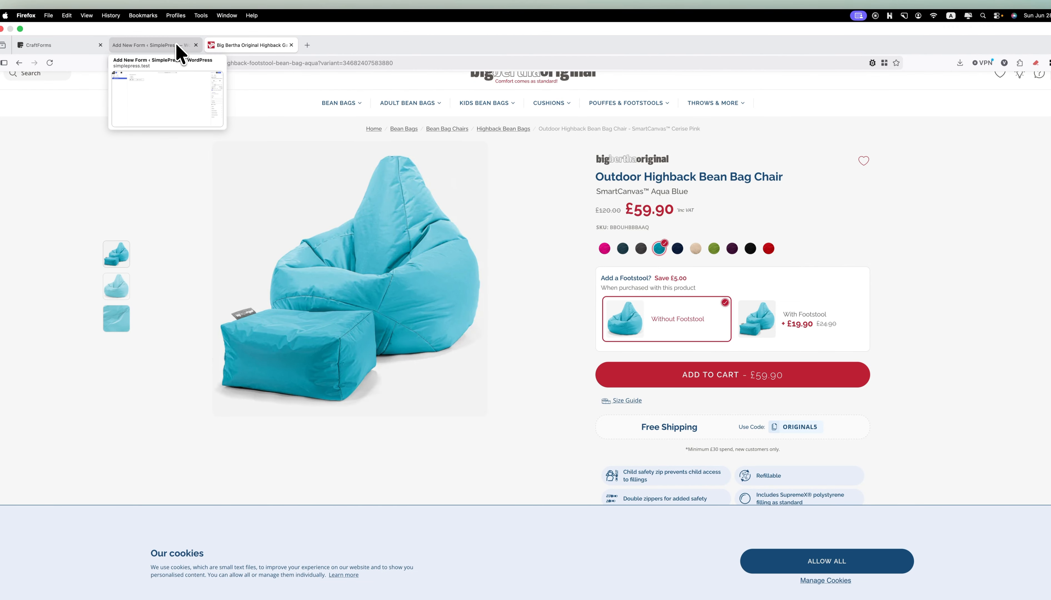
pyautogui.click(179, 46)
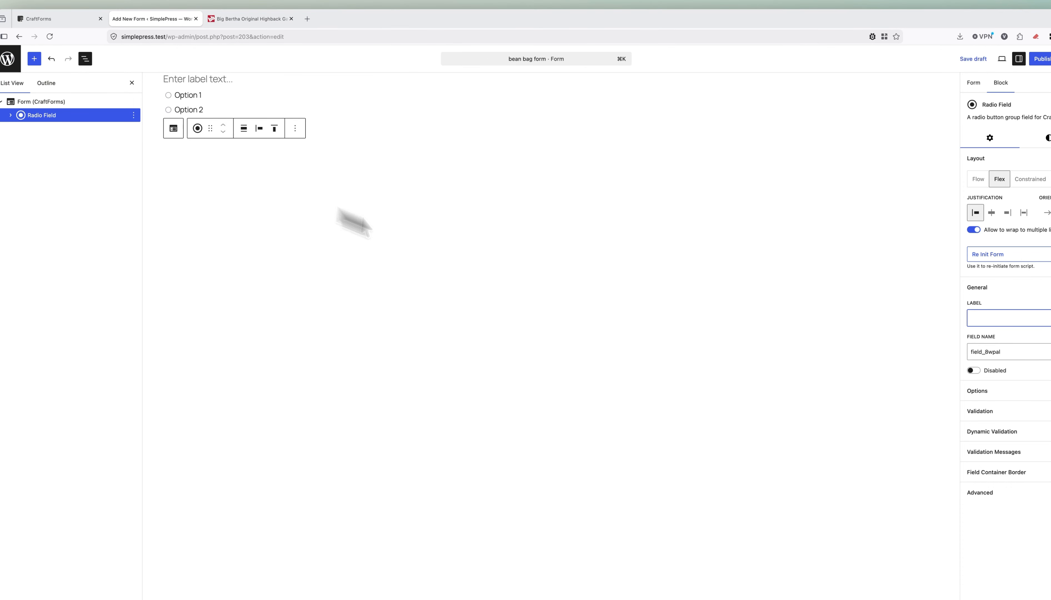
pyautogui.moveTo(973, 331); pyautogui.dragTo(919, 330)
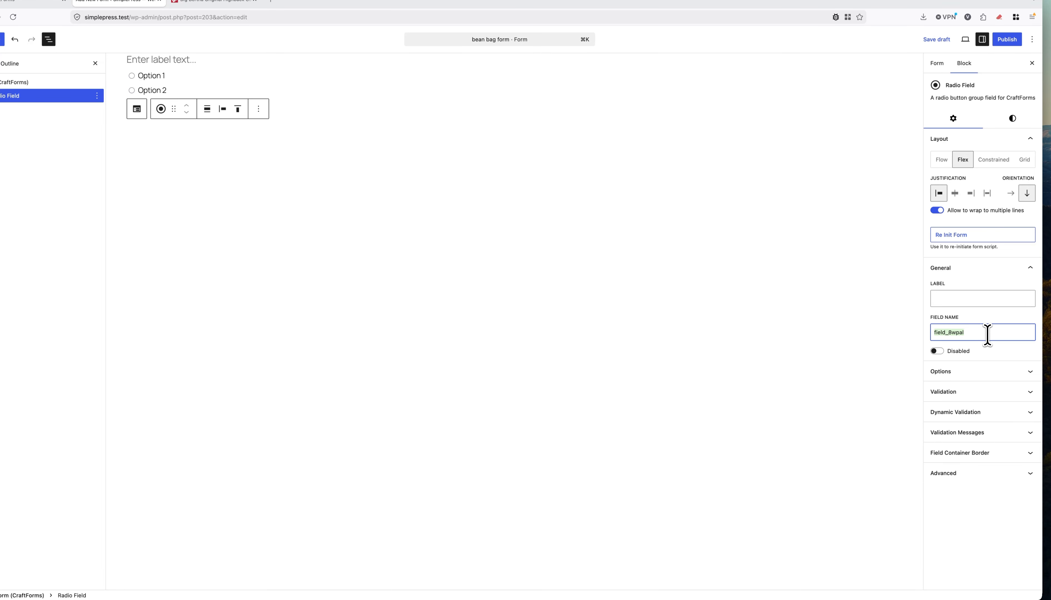
# Name the field 'material' and display options as circular 100×100 image swatches.
pyautogui.write('material')
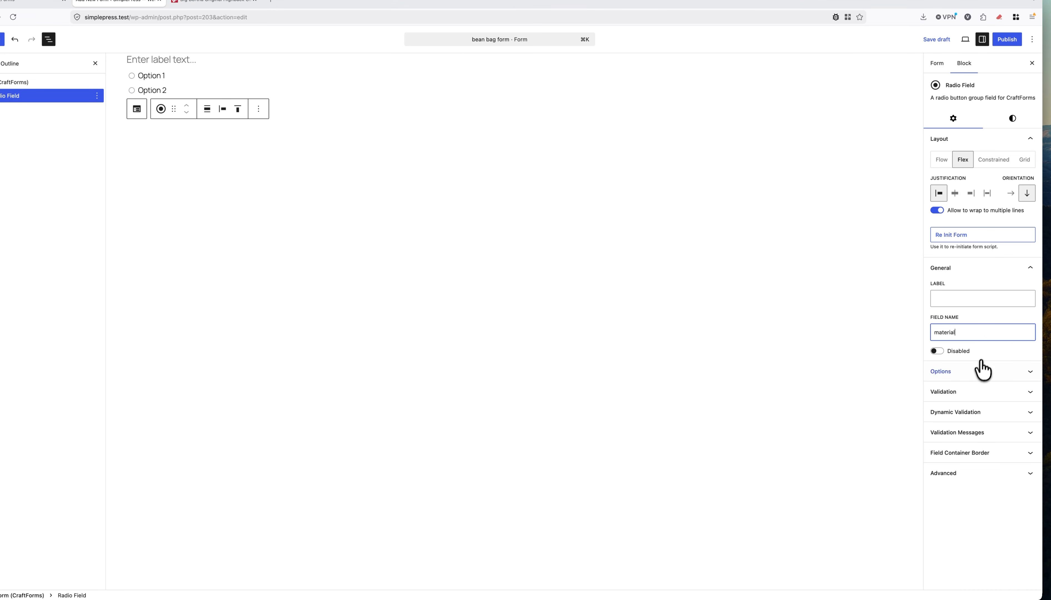
pyautogui.click(981, 371)
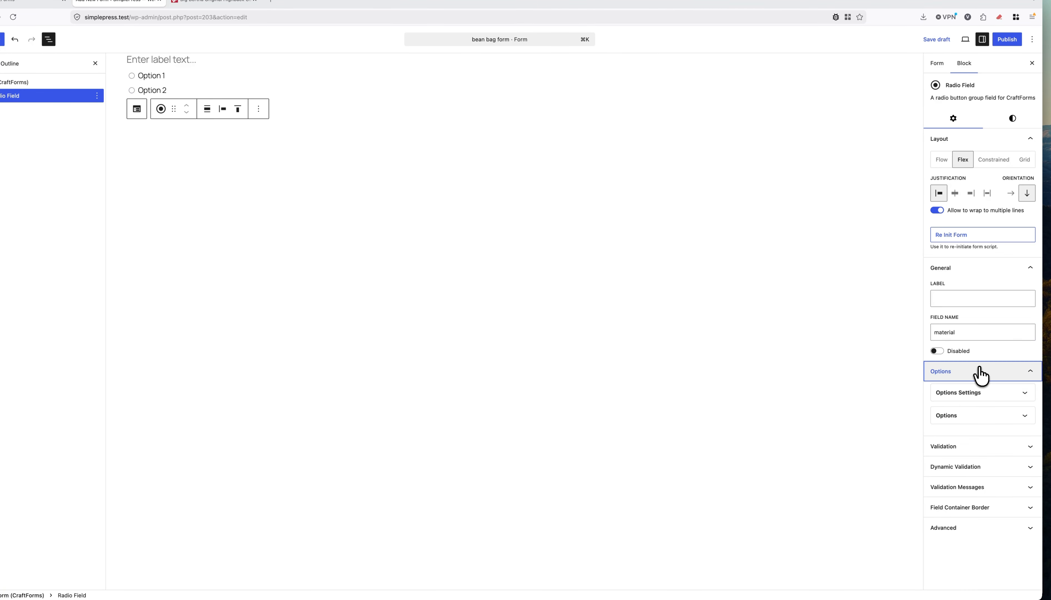
pyautogui.click(978, 398)
pyautogui.scroll(-2, 980, 394)
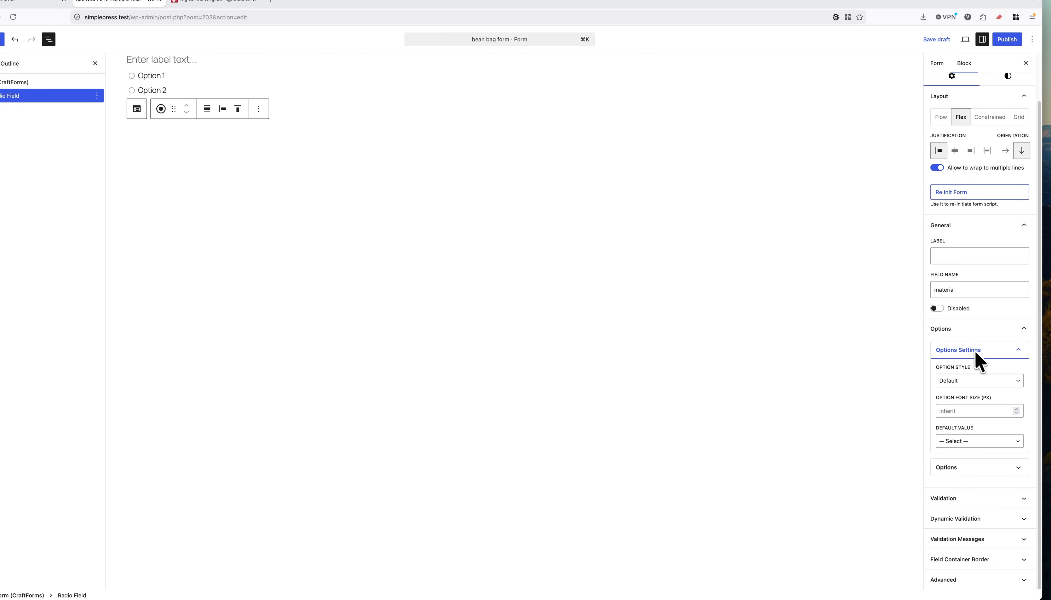
pyautogui.click(967, 381)
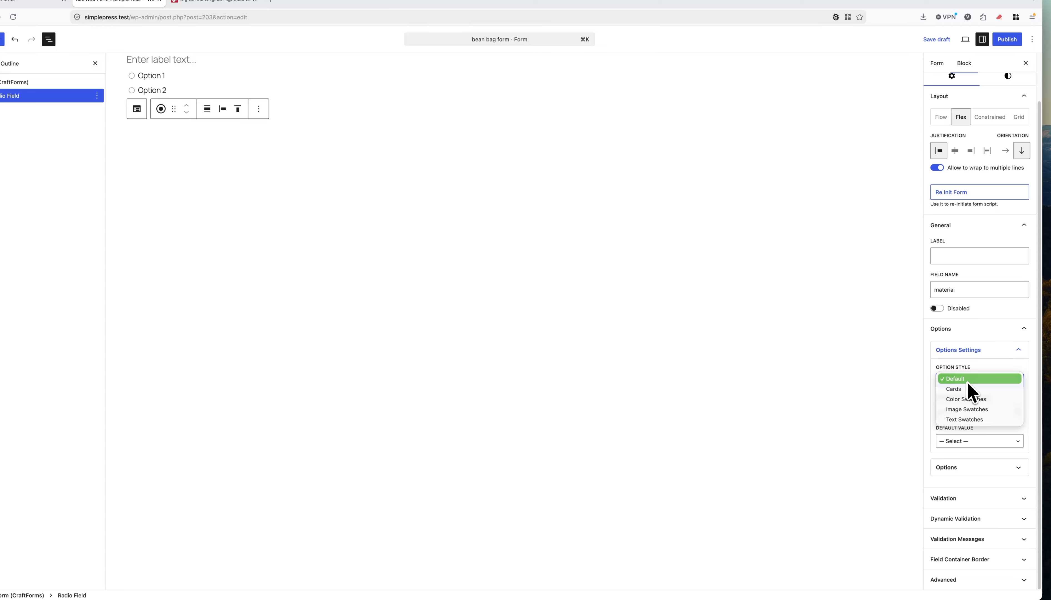
pyautogui.click(971, 408)
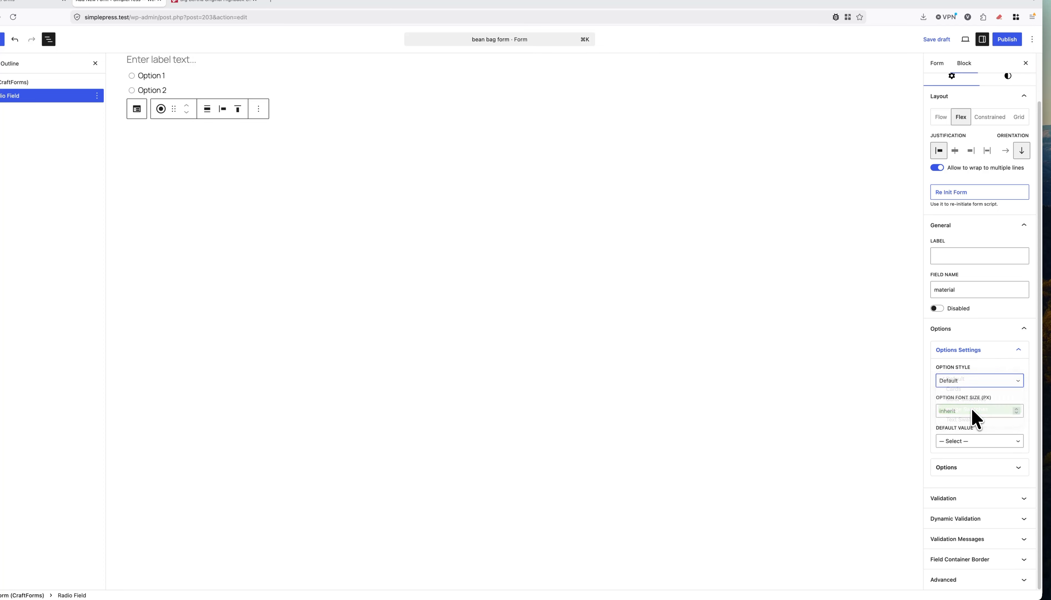
pyautogui.click(972, 410)
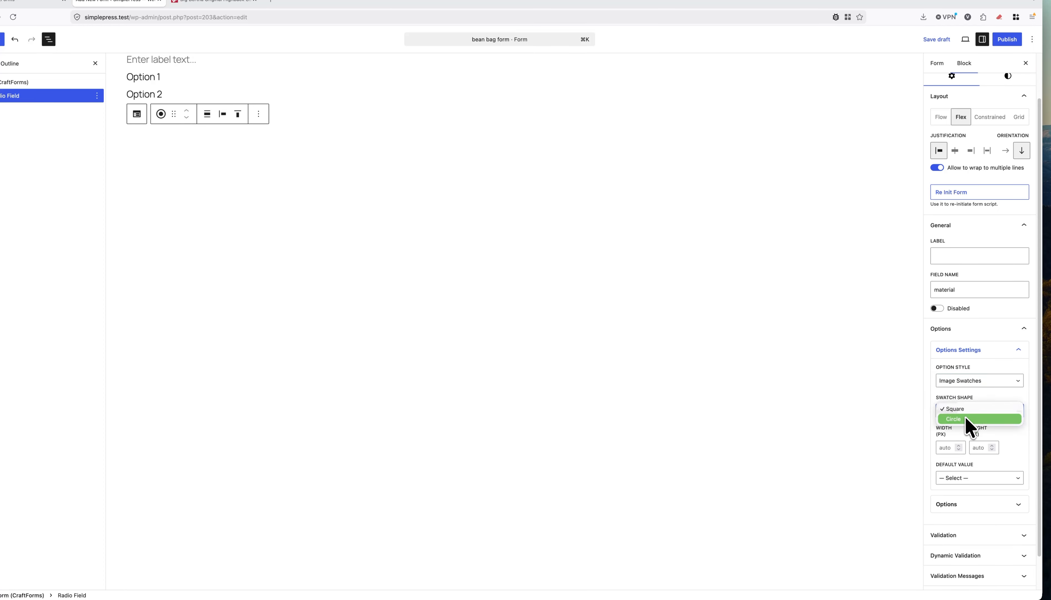
pyautogui.click(965, 419)
pyautogui.click(950, 447)
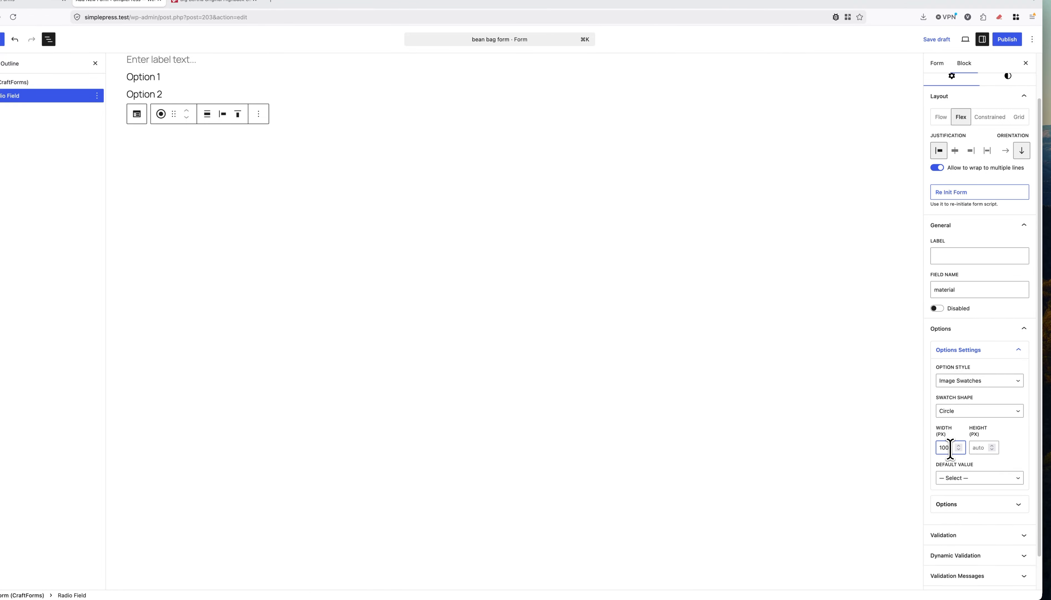
pyautogui.click(977, 448)
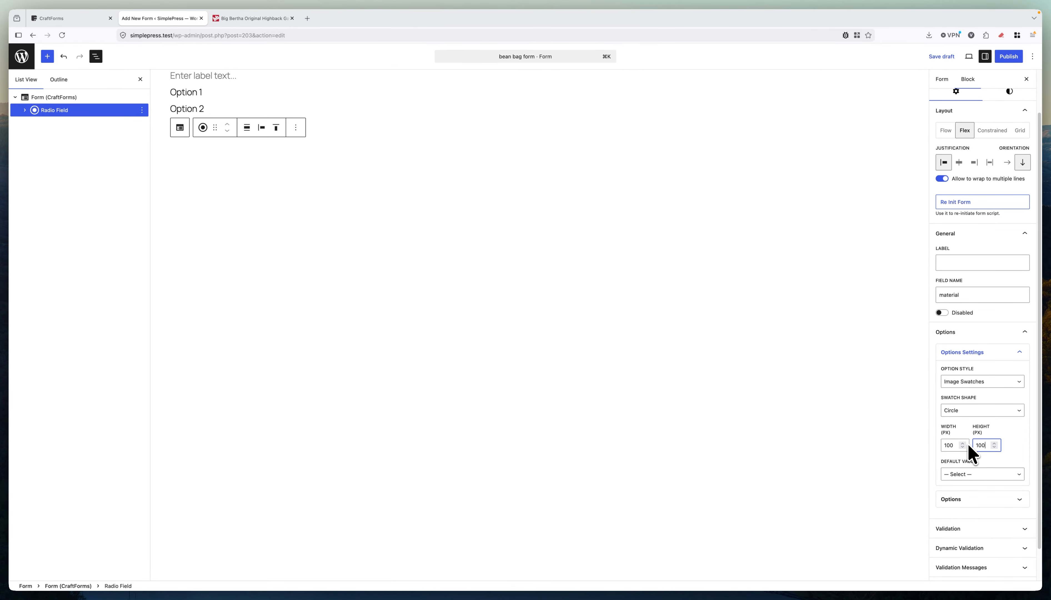
# Remove the default Option 1 and Option 2, add one blank option, and choose its image.
pyautogui.click(965, 499)
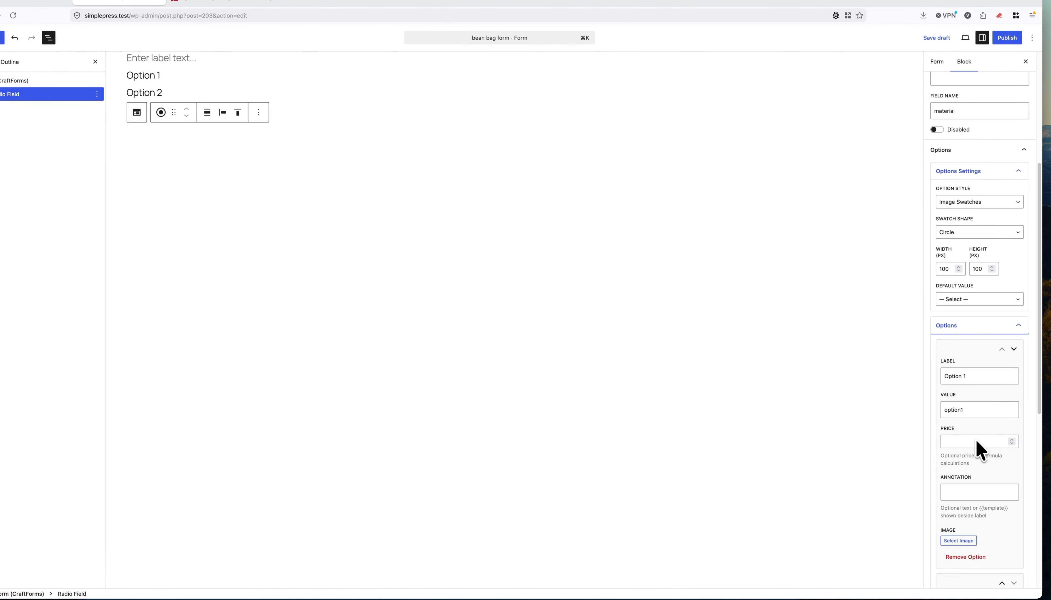
pyautogui.scroll(-4, 975, 438)
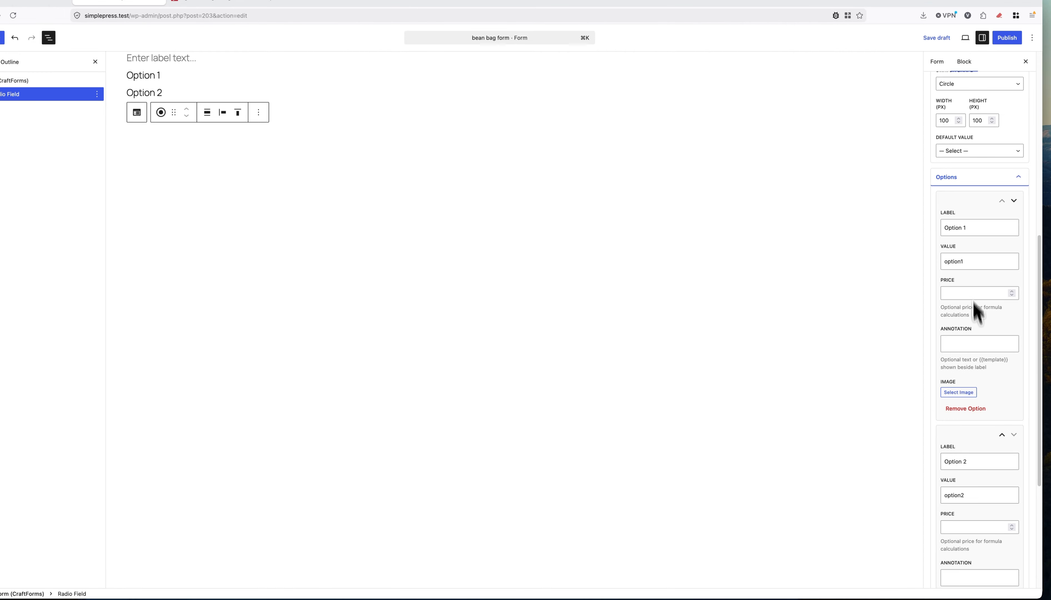
pyautogui.click(965, 409)
pyautogui.click(967, 435)
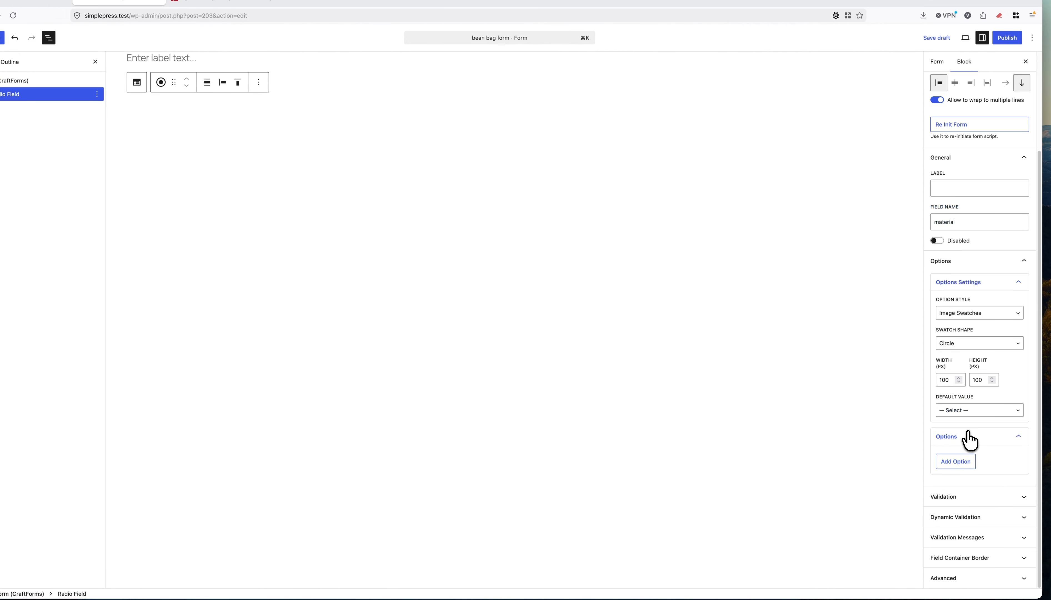
pyautogui.click(967, 458)
pyautogui.scroll(-6, 976, 417)
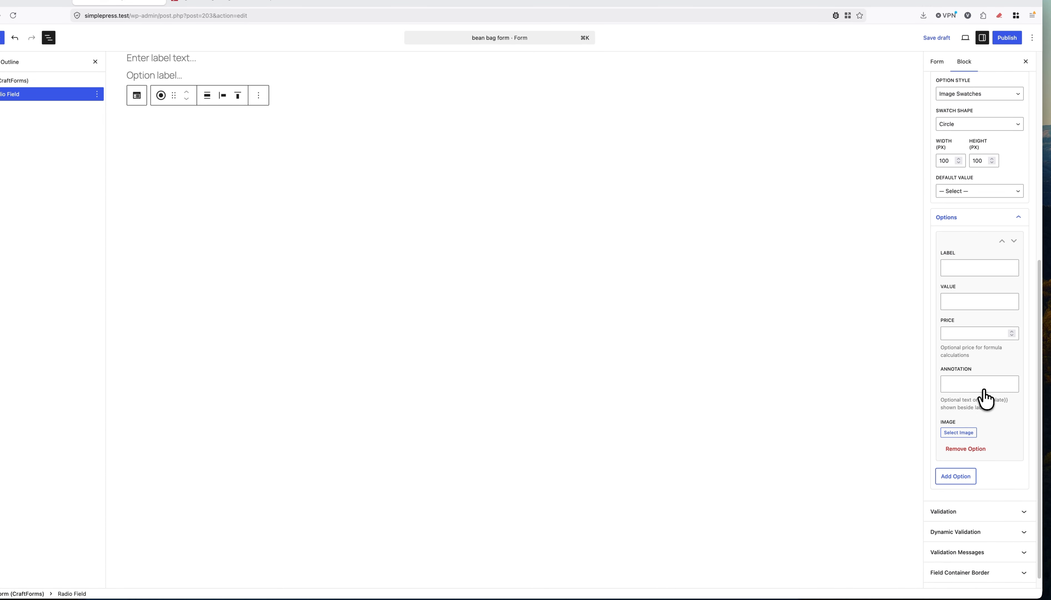
pyautogui.click(972, 254)
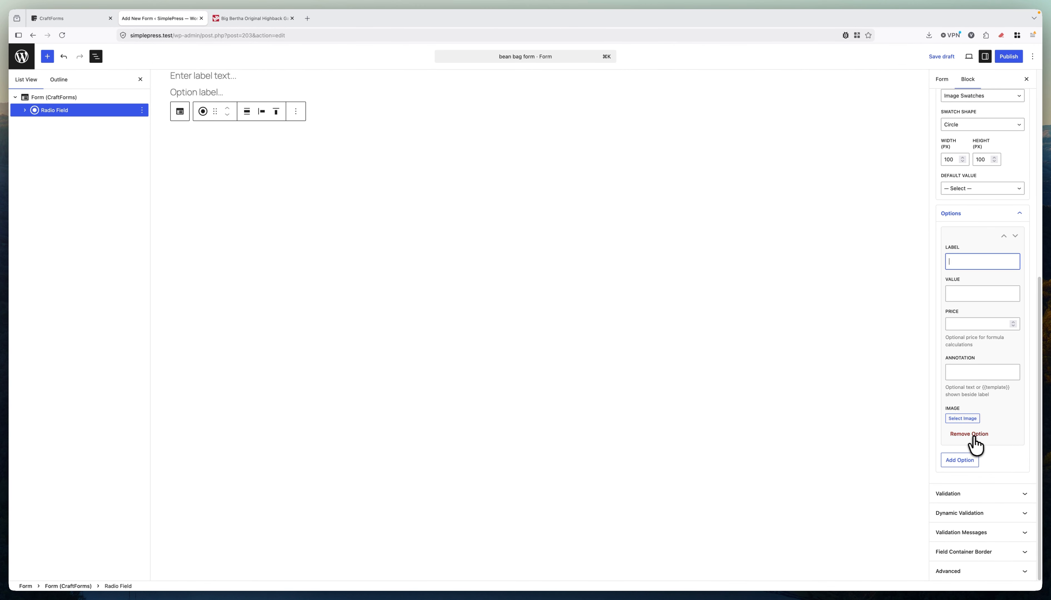
pyautogui.click(962, 418)
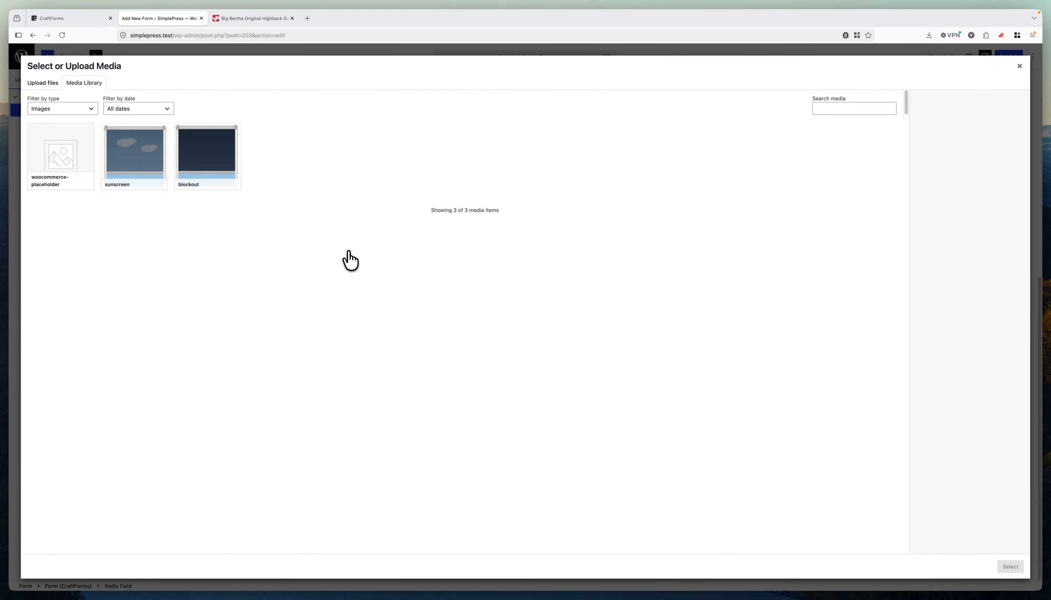
# Upload all 15 Outdoor Highback Bean images and use the Yellow swatch for the option.
pyautogui.click(55, 91)
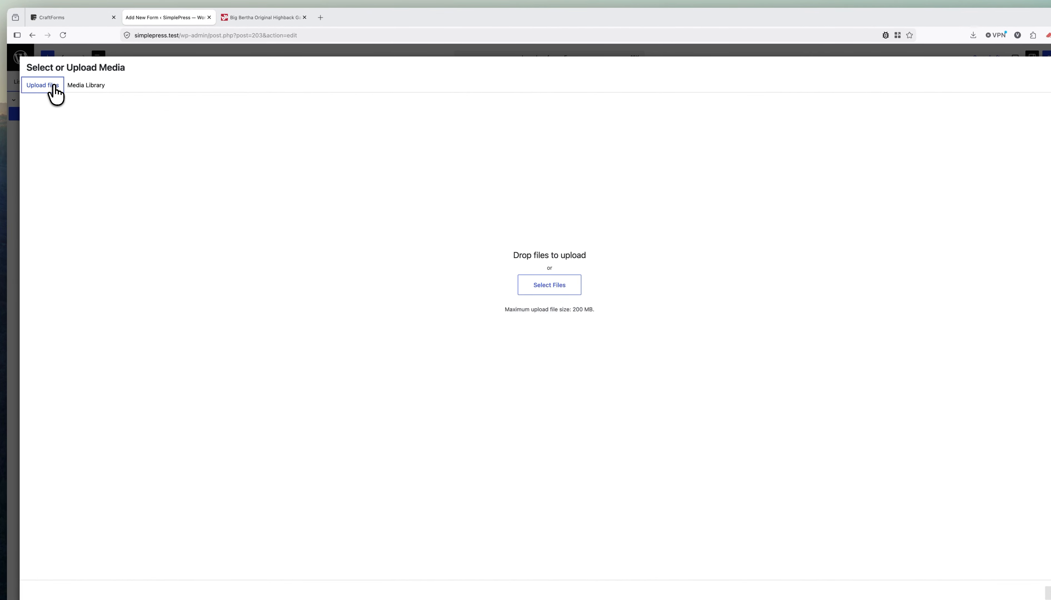
pyautogui.click(545, 285)
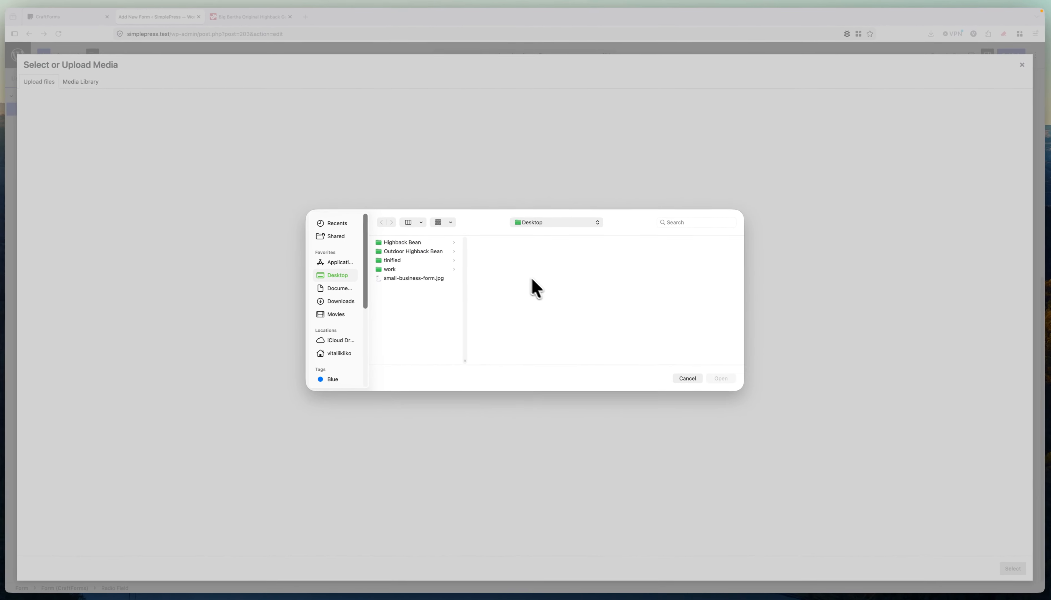
pyautogui.click(413, 251)
pyautogui.click(496, 242)
pyautogui.keyDown('shift'); pyautogui.click(508, 357); pyautogui.keyUp('shift')
pyautogui.scroll(-1, 512, 327)
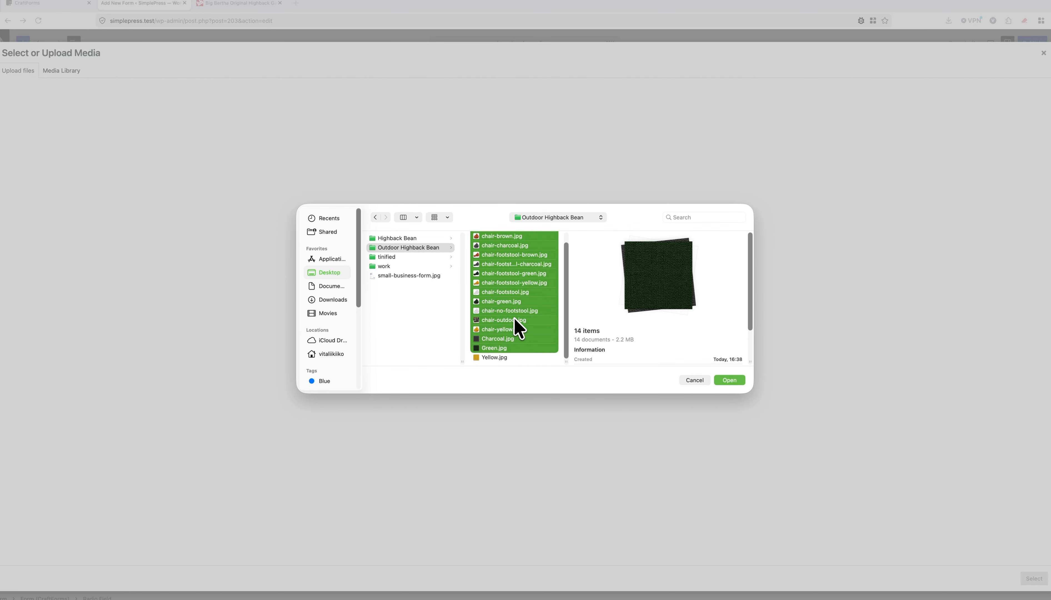
pyautogui.keyDown('shift'); pyautogui.click(505, 356); pyautogui.keyUp('shift')
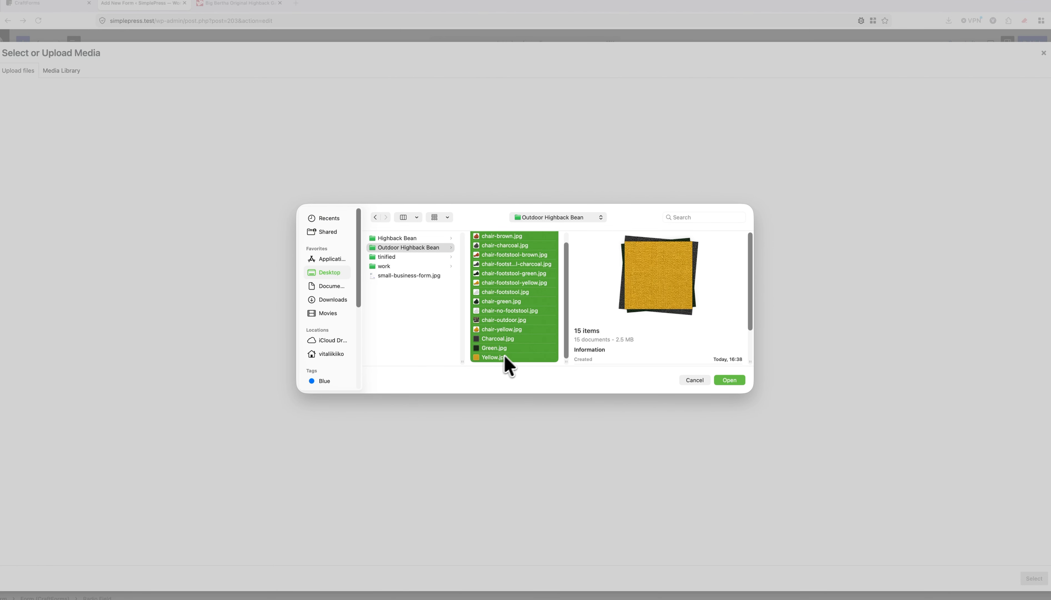
pyautogui.scroll(1, 527, 342)
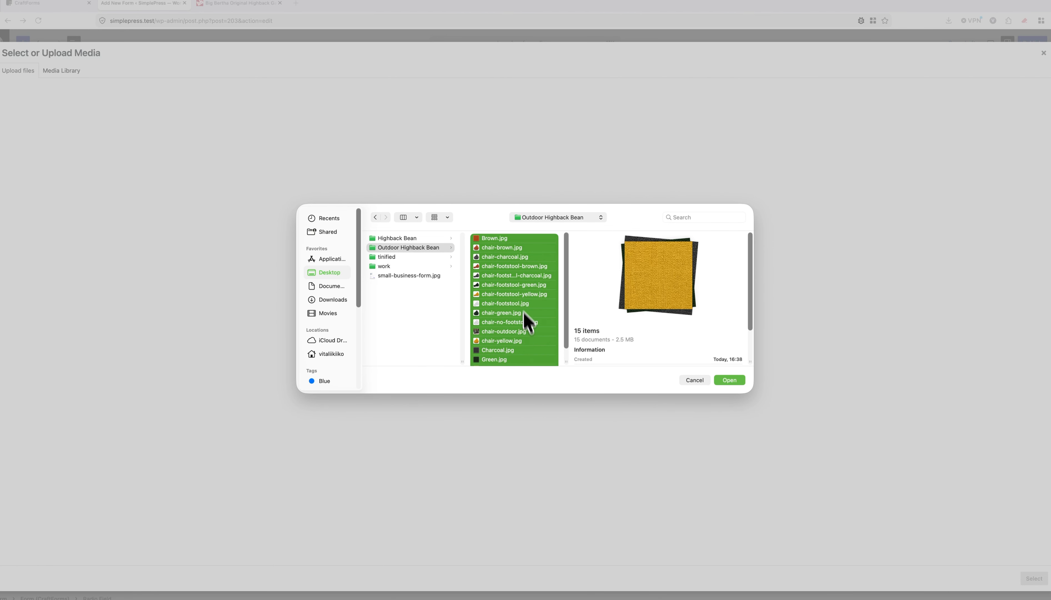
pyautogui.click(730, 381)
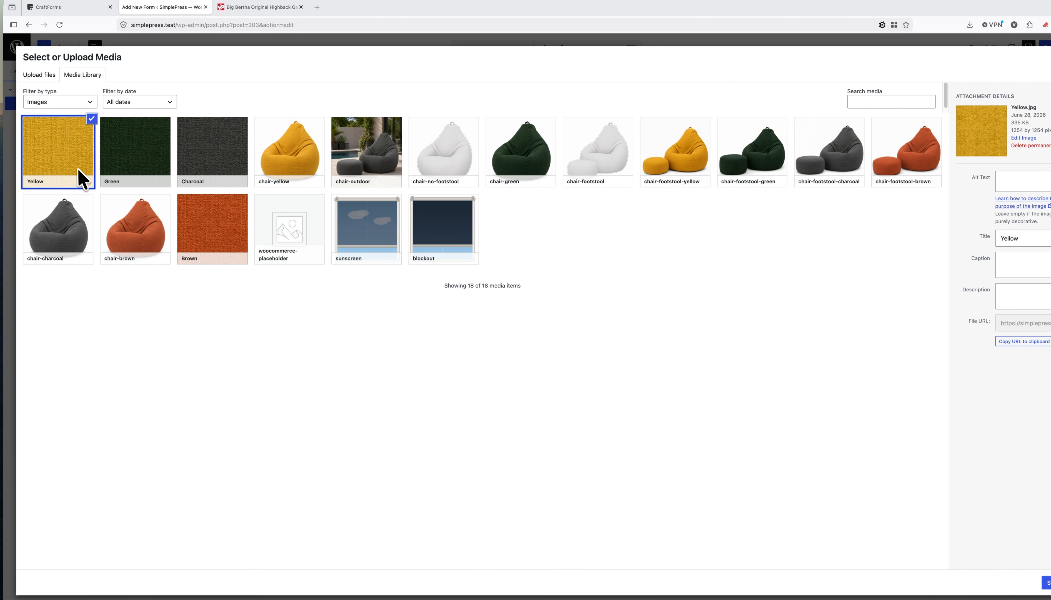
pyautogui.click(1047, 583)
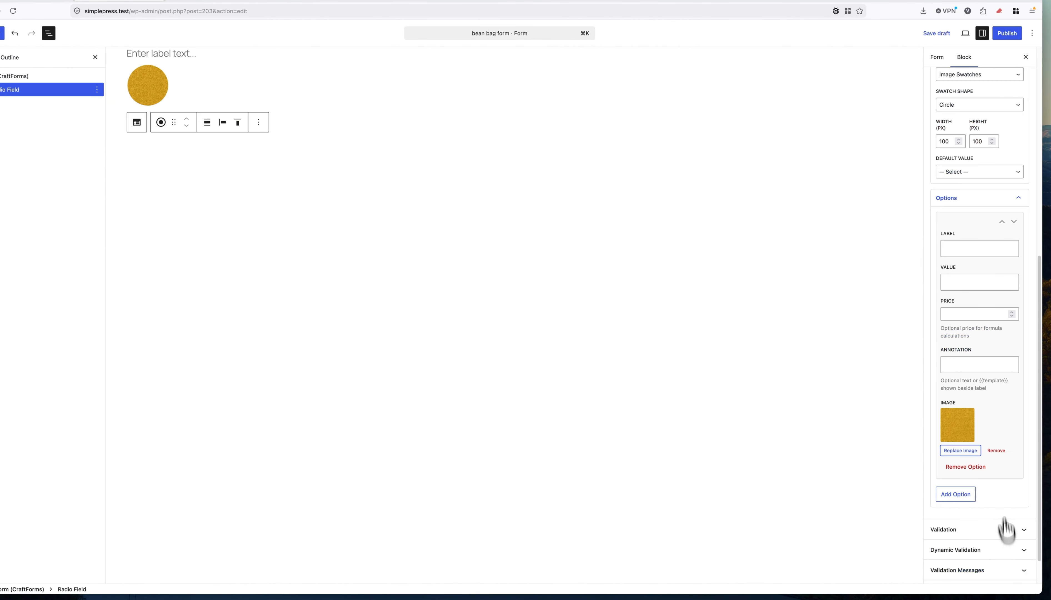
# Label the option Yellow so its value fills in as yellow.
pyautogui.click(969, 249)
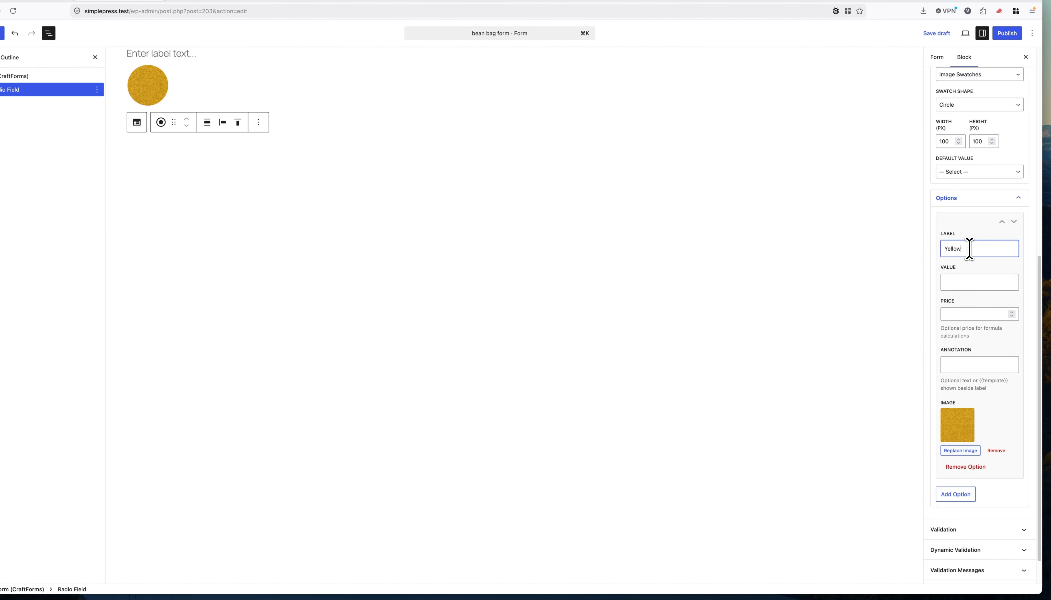
pyautogui.press('Tab')
pyautogui.press('Tab')
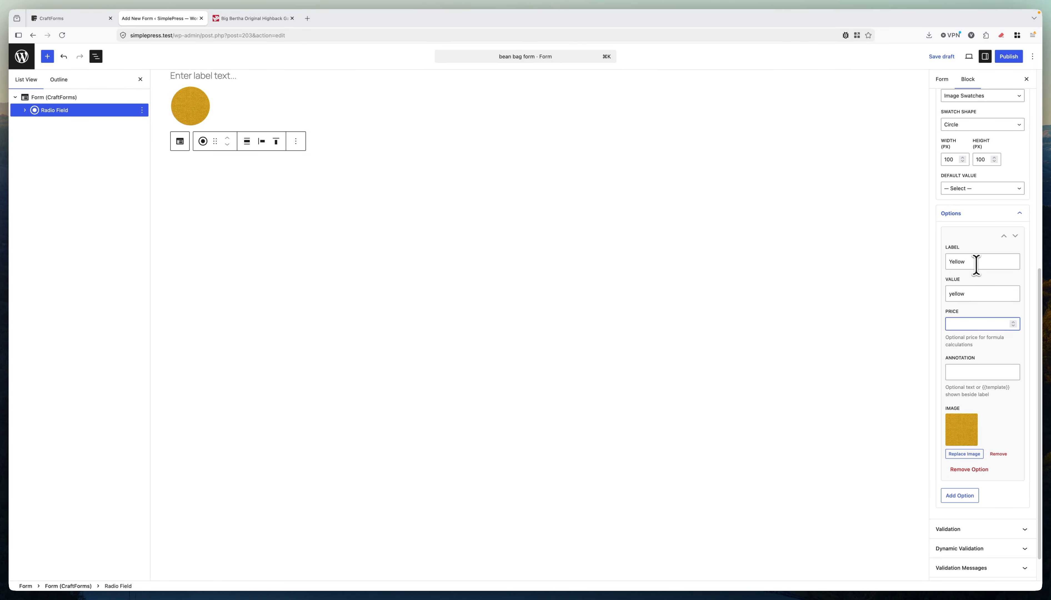
pyautogui.scroll(-2, 981, 292)
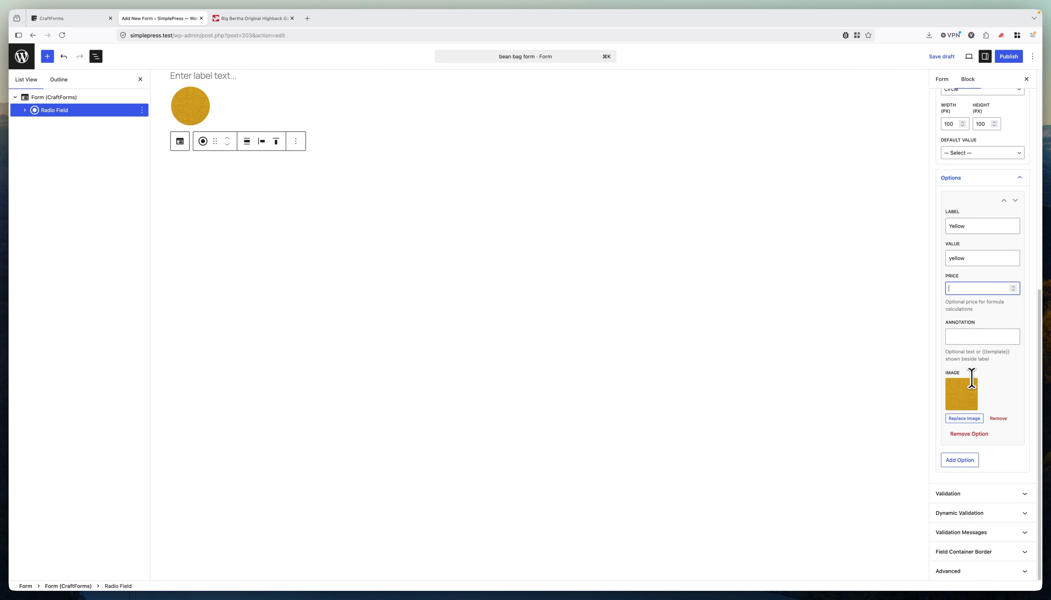
pyautogui.scroll(5, 978, 267)
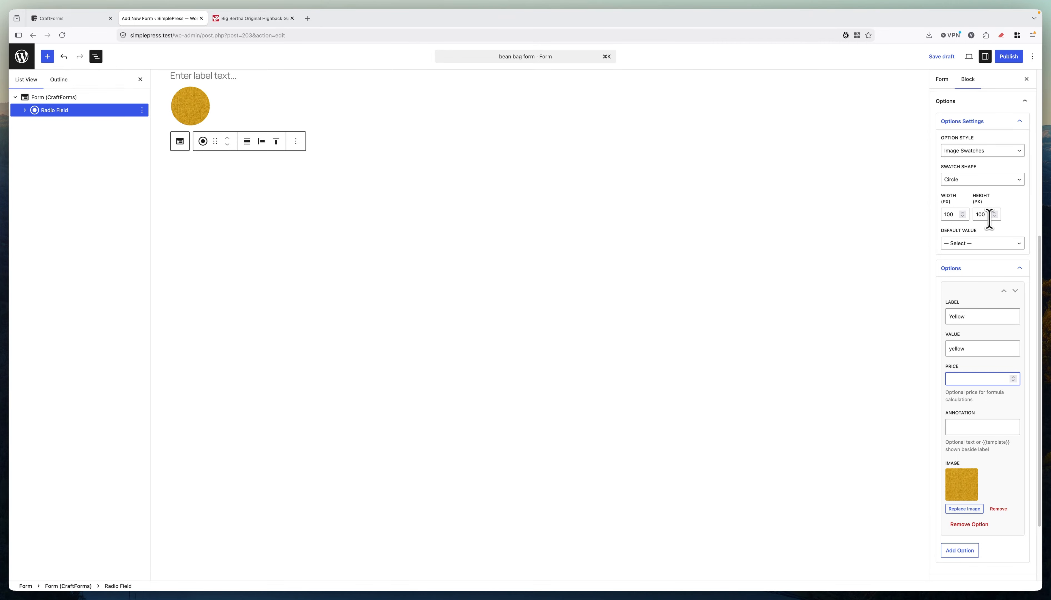
# Add a second option labelled Green with the Green swatch image.
pyautogui.scroll(-3, 971, 259)
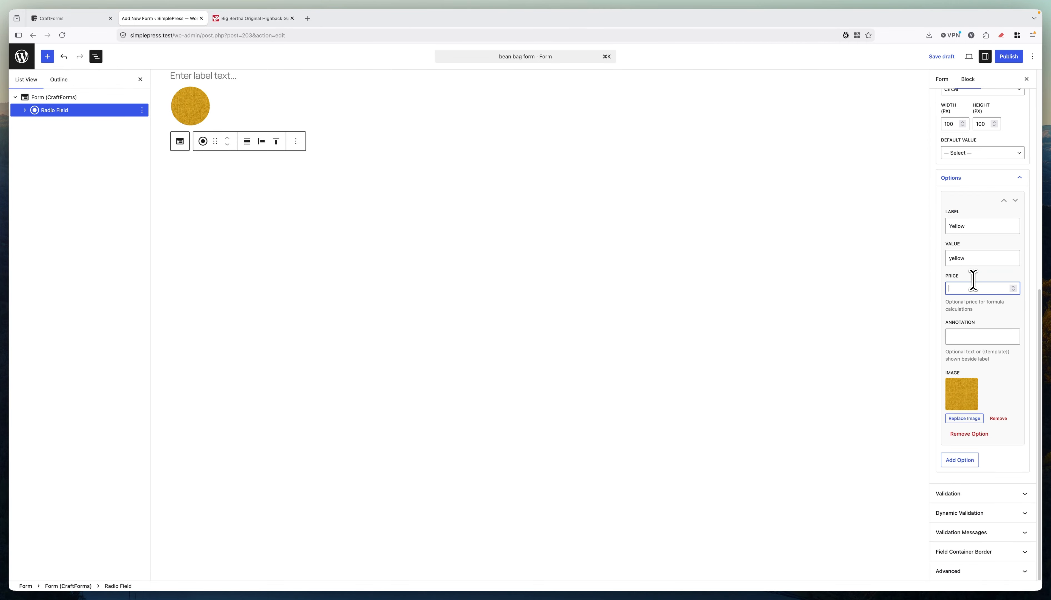
pyautogui.click(962, 460)
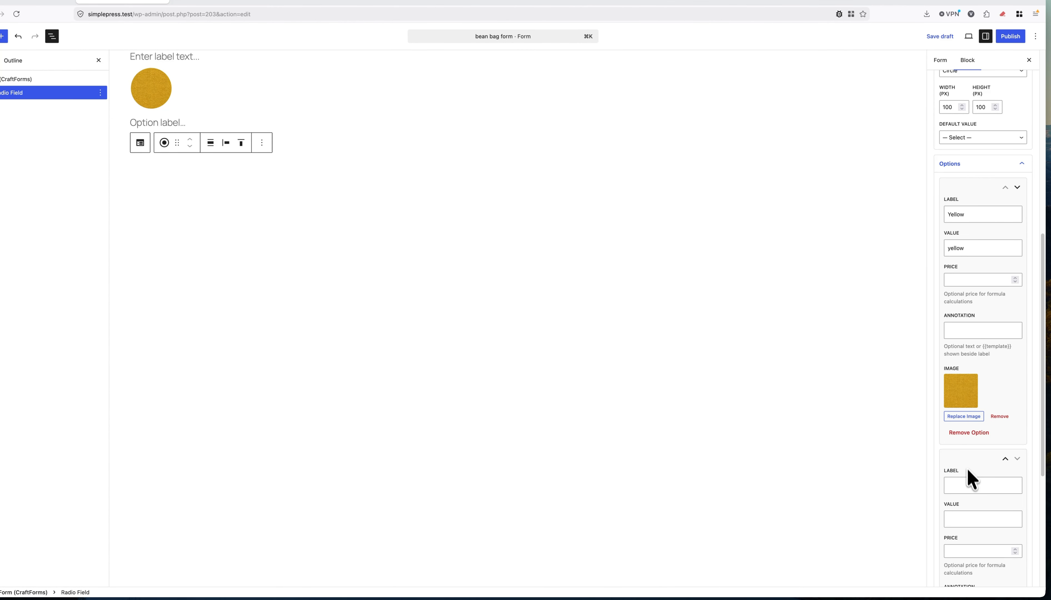
pyautogui.scroll(-5, 985, 413)
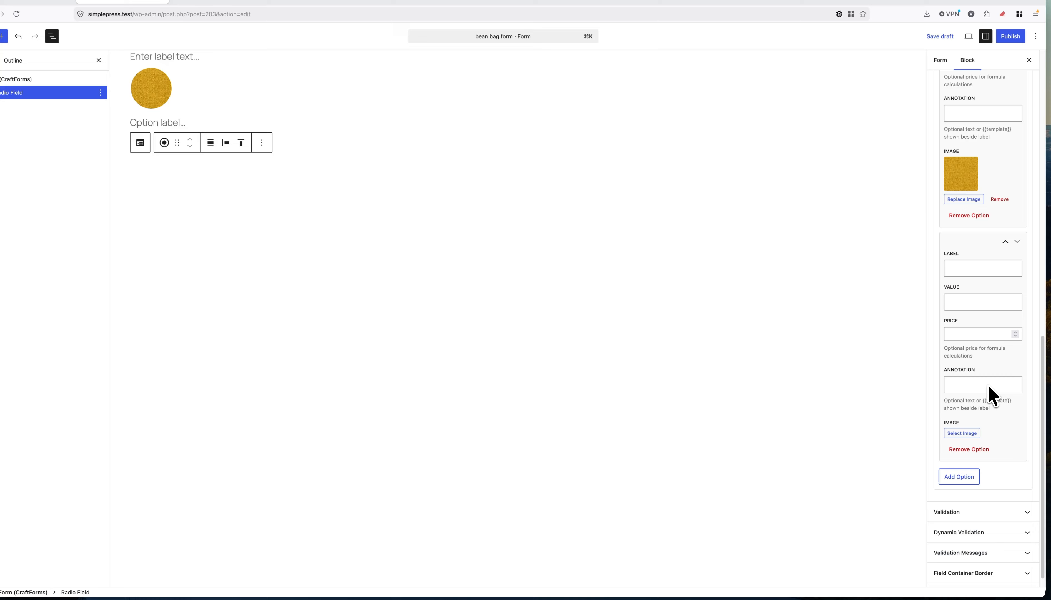
pyautogui.click(966, 436)
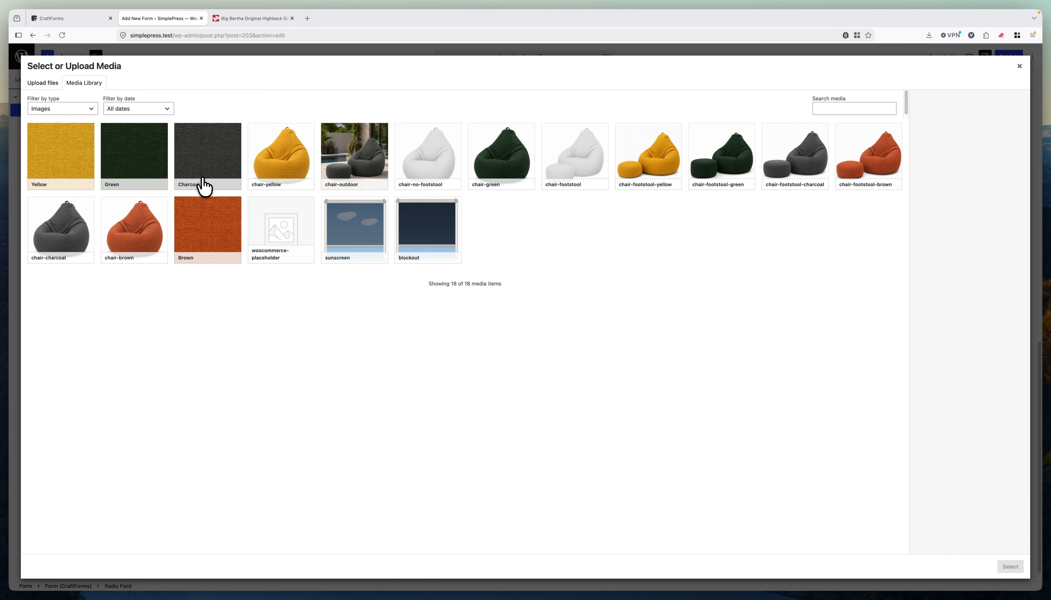
pyautogui.click(145, 161)
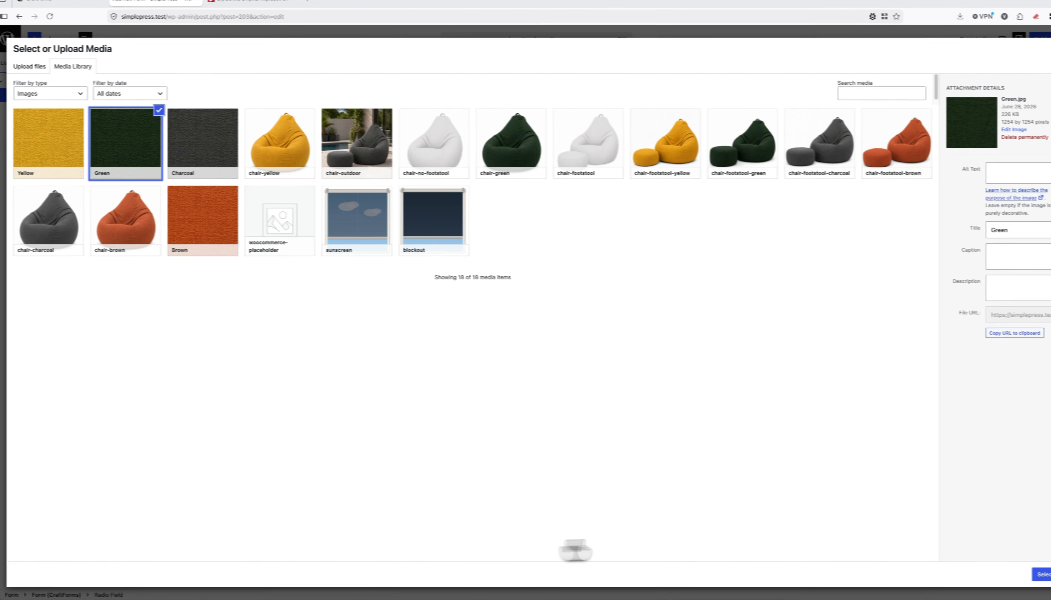
pyautogui.click(1010, 570)
pyautogui.click(967, 266)
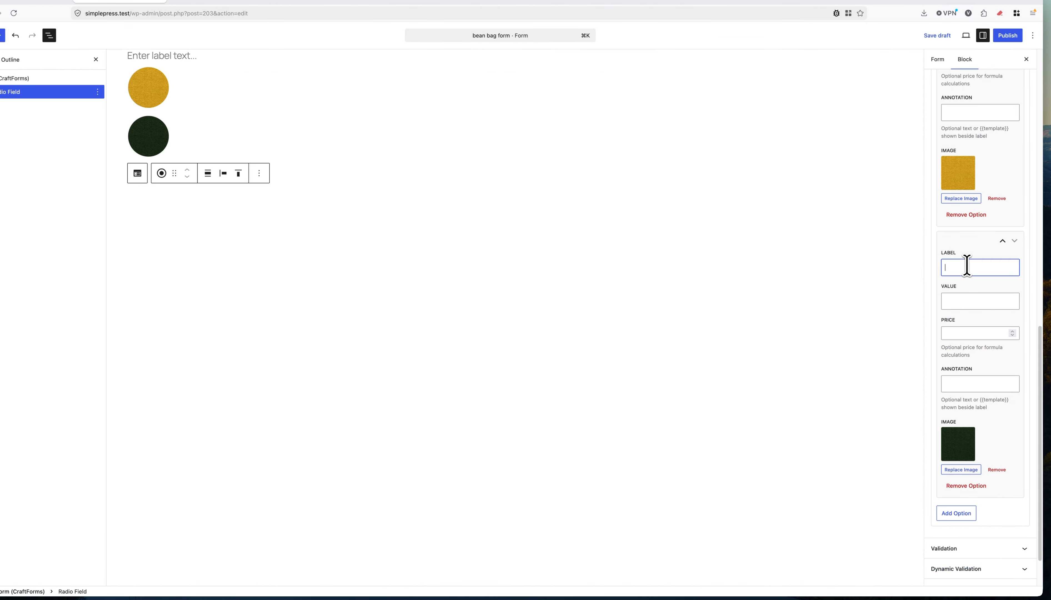
pyautogui.write('Green')
# Add a third option labelled Brown with the Brown swatch image.
pyautogui.scroll(-2, 972, 346)
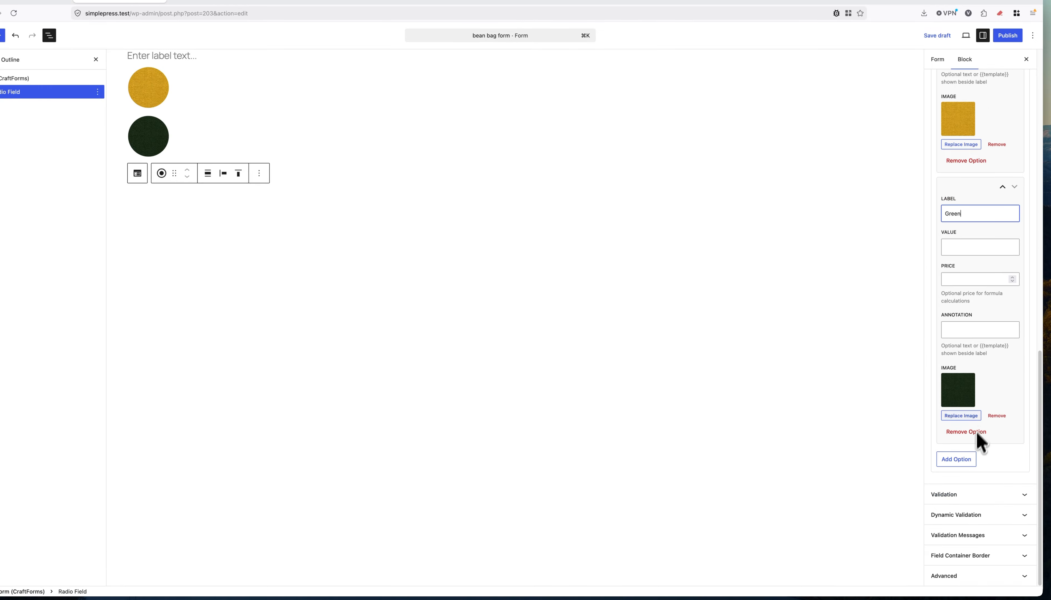
pyautogui.click(955, 459)
pyautogui.click(969, 483)
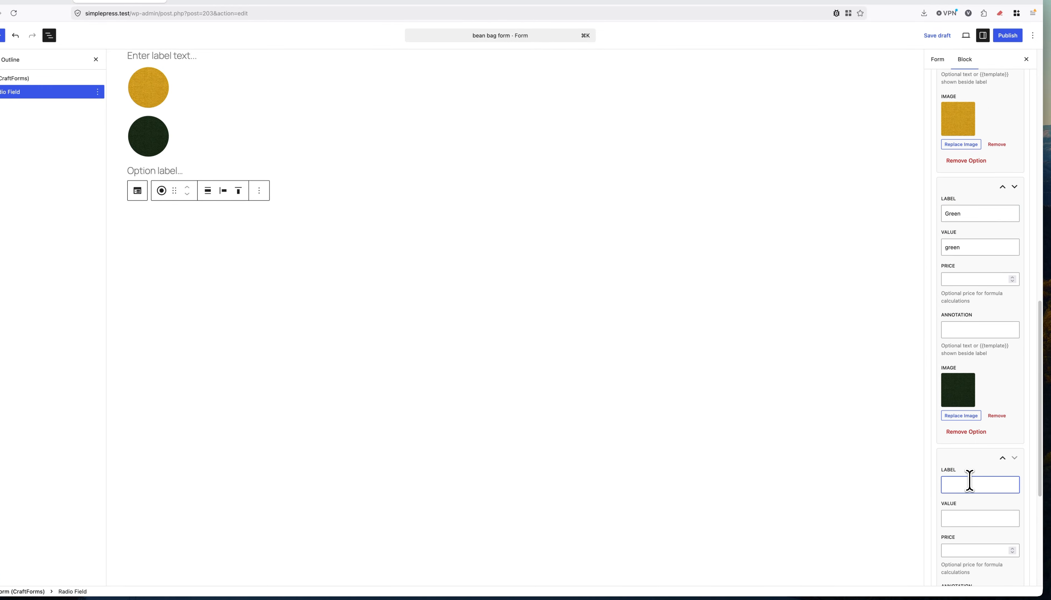
pyautogui.write('Brown')
pyautogui.scroll(-5, 985, 425)
pyautogui.click(960, 420)
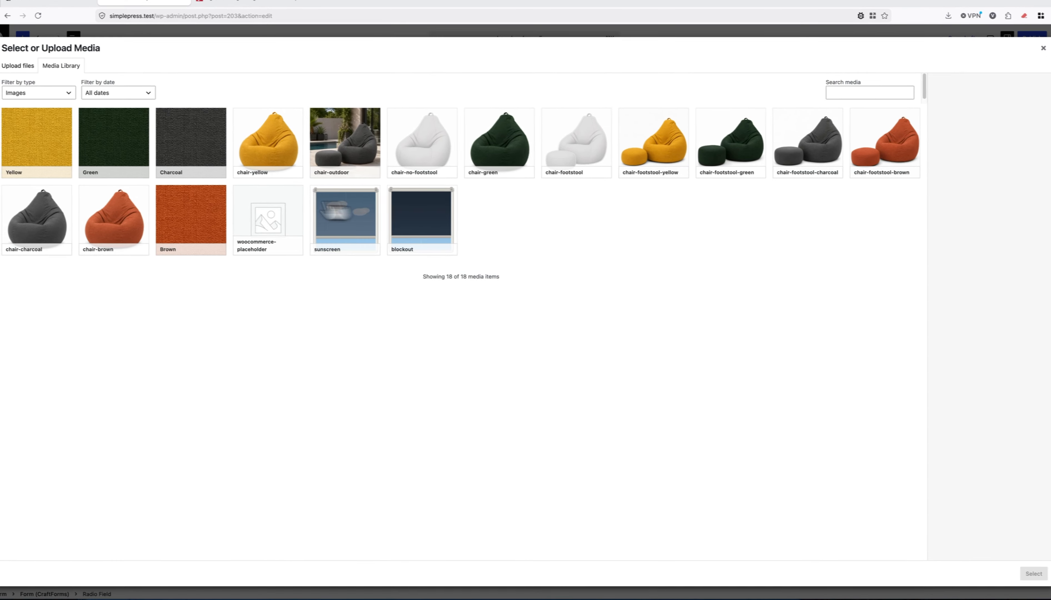
pyautogui.click(195, 214)
pyautogui.click(1039, 574)
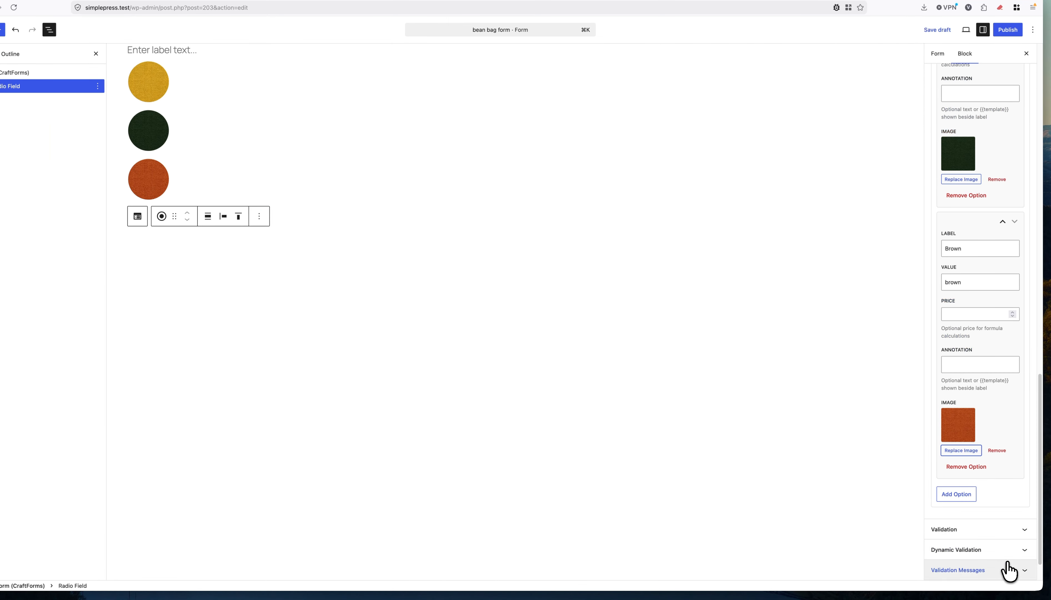
# Add a fourth option with the Charcoal swatch image.
pyautogui.click(956, 494)
pyautogui.scroll(-3, 976, 451)
pyautogui.click(973, 391)
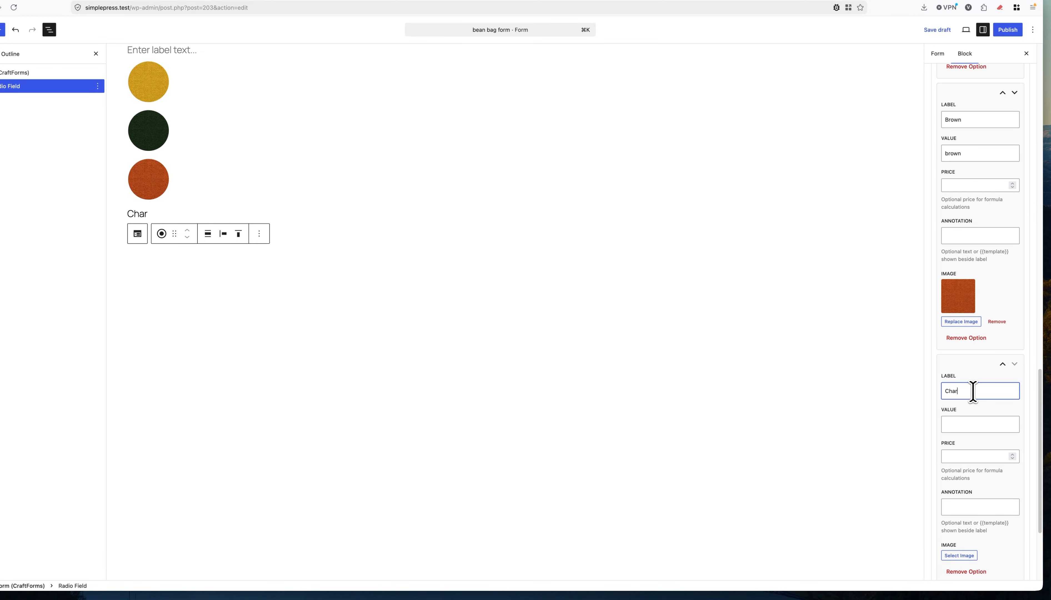
pyautogui.click(959, 555)
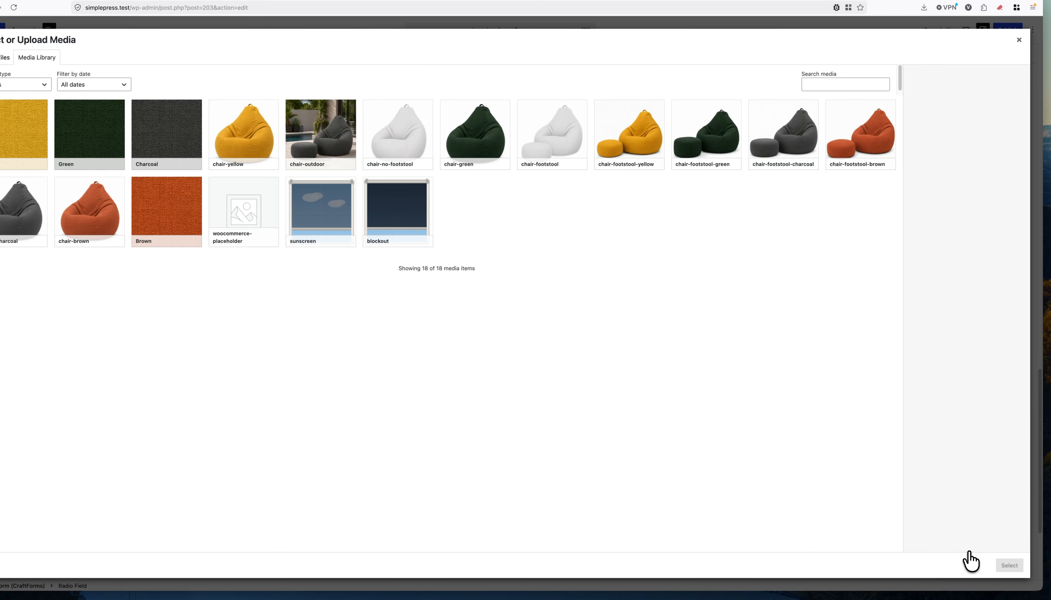
pyautogui.click(214, 167)
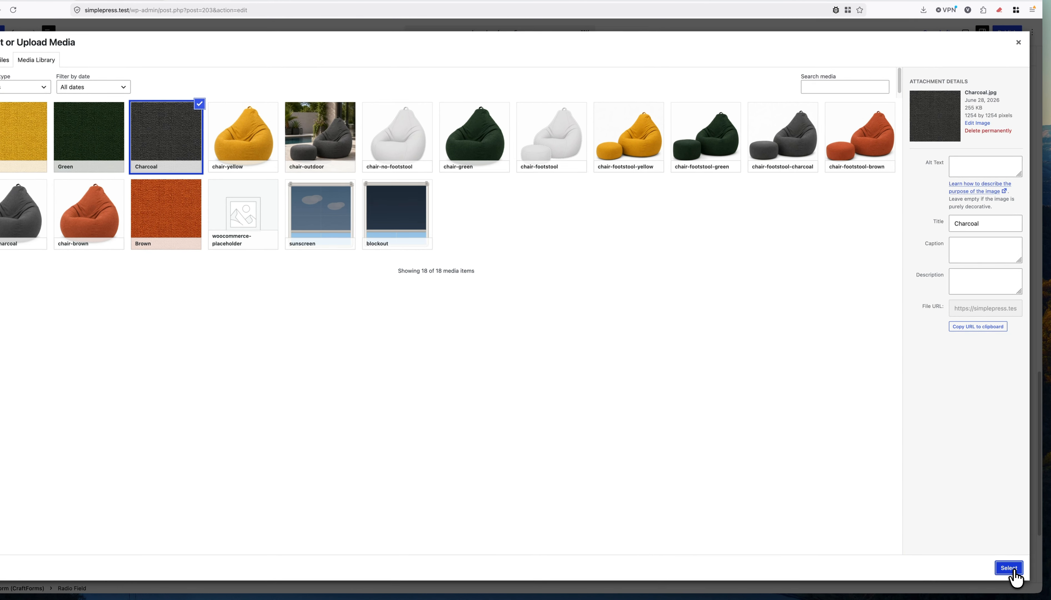
pyautogui.click(1040, 577)
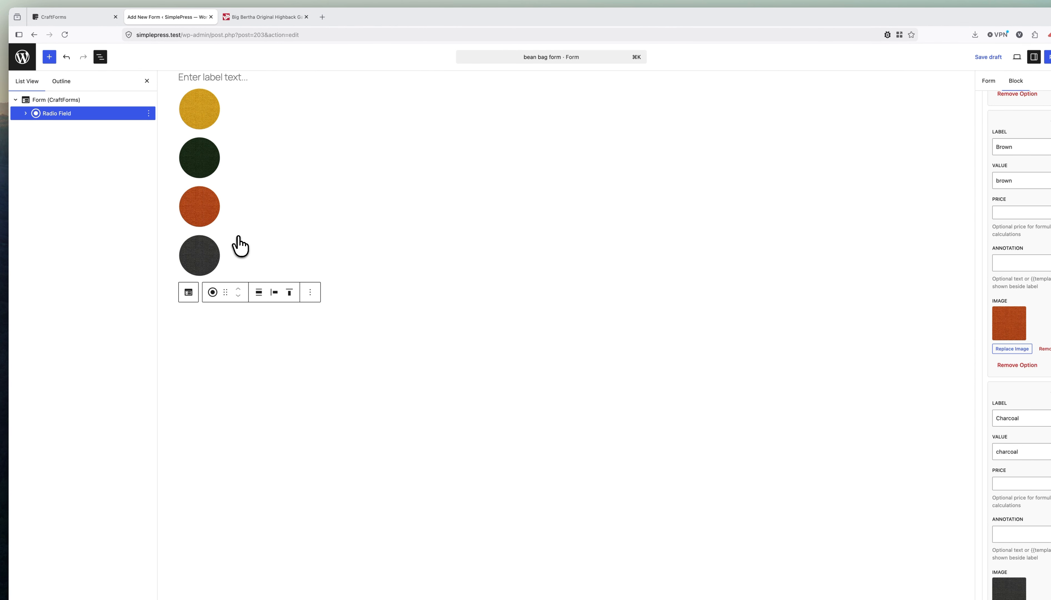
# Set the Options Group layout orientation to Horizontal so the four colour swatches sit in one row.
pyautogui.click(26, 114)
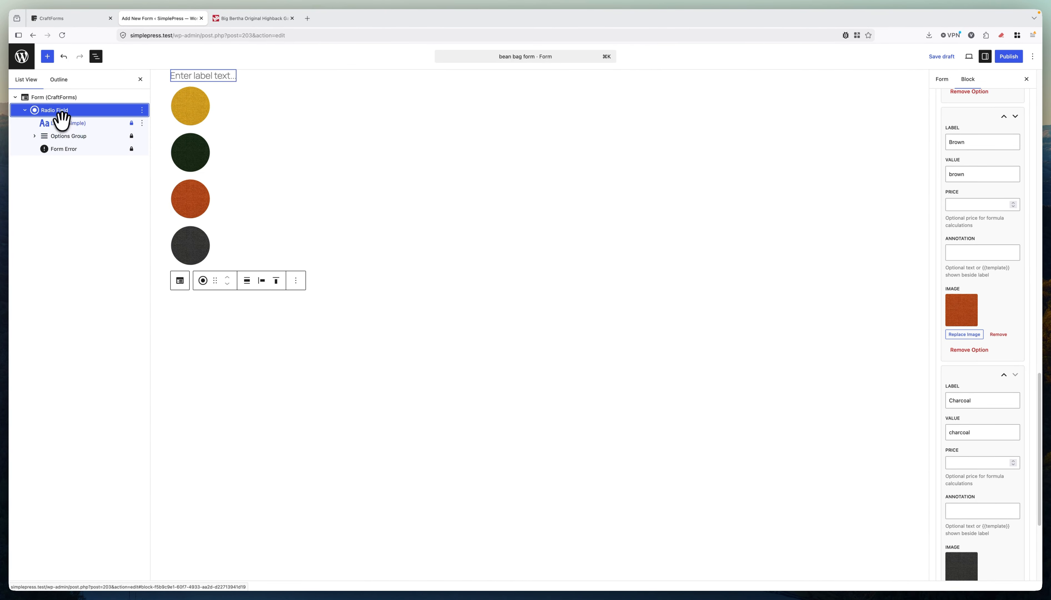
pyautogui.click(62, 134)
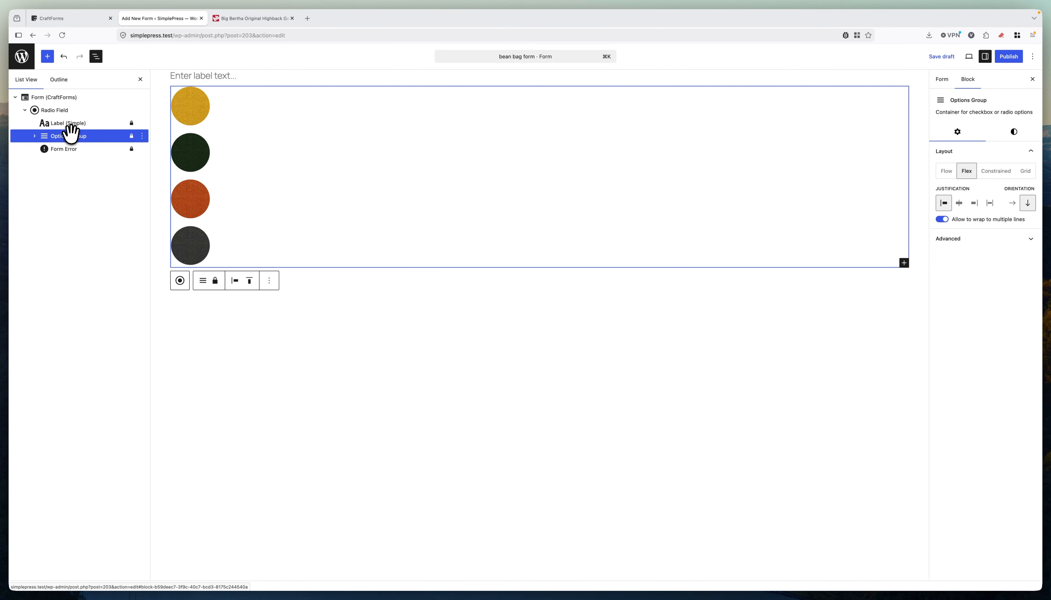
pyautogui.click(63, 148)
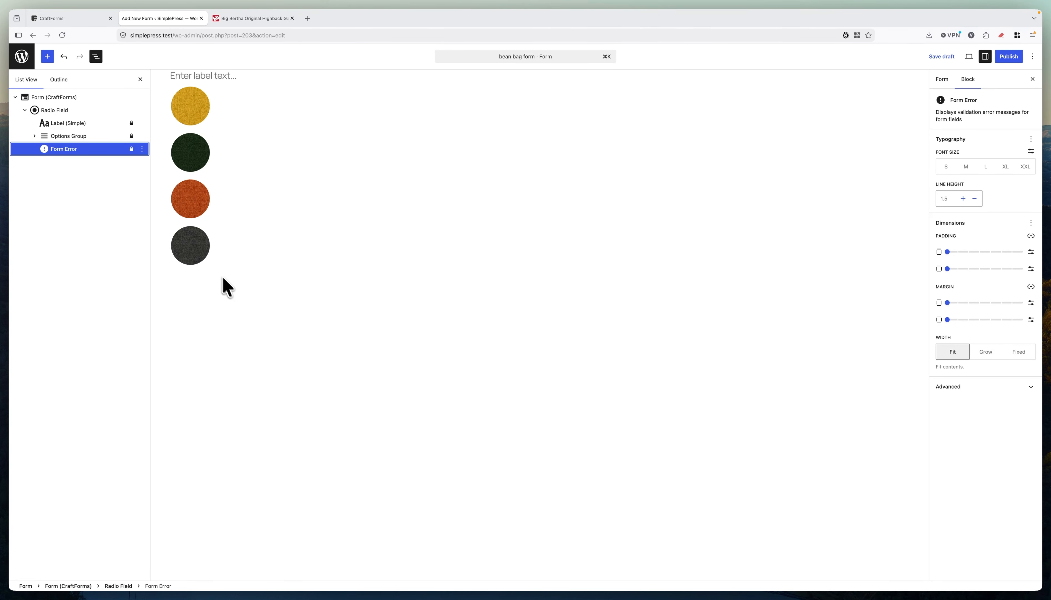
pyautogui.click(78, 136)
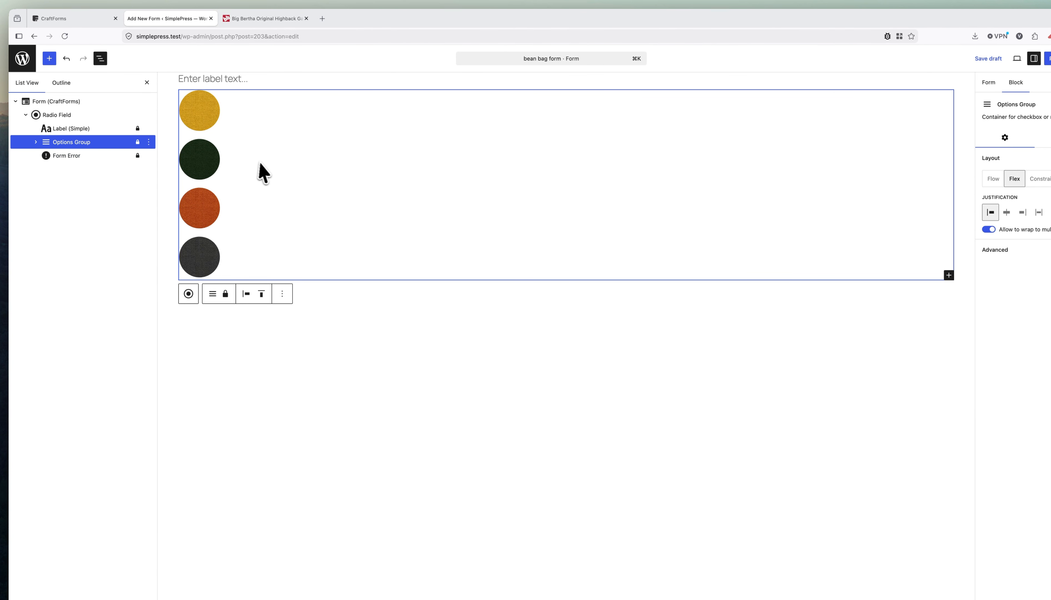
pyautogui.click(36, 142)
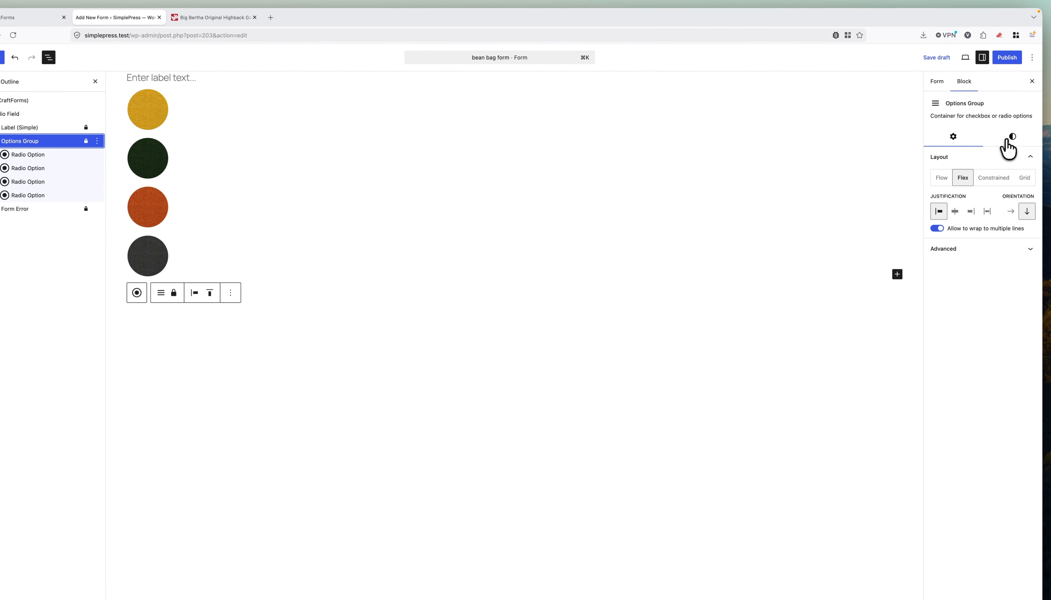
pyautogui.click(1012, 138)
pyautogui.click(962, 141)
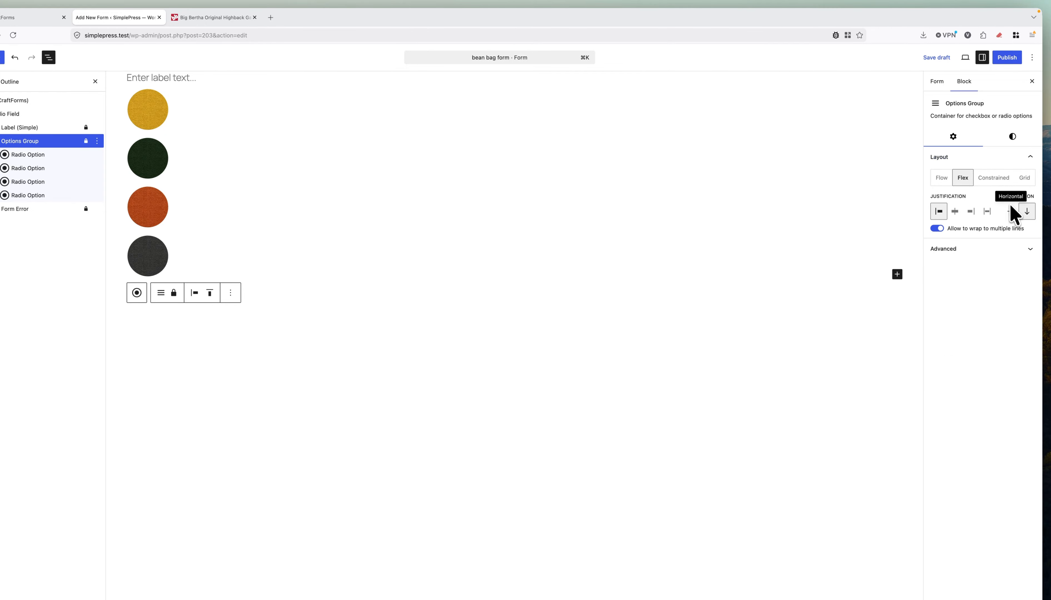
pyautogui.click(1011, 214)
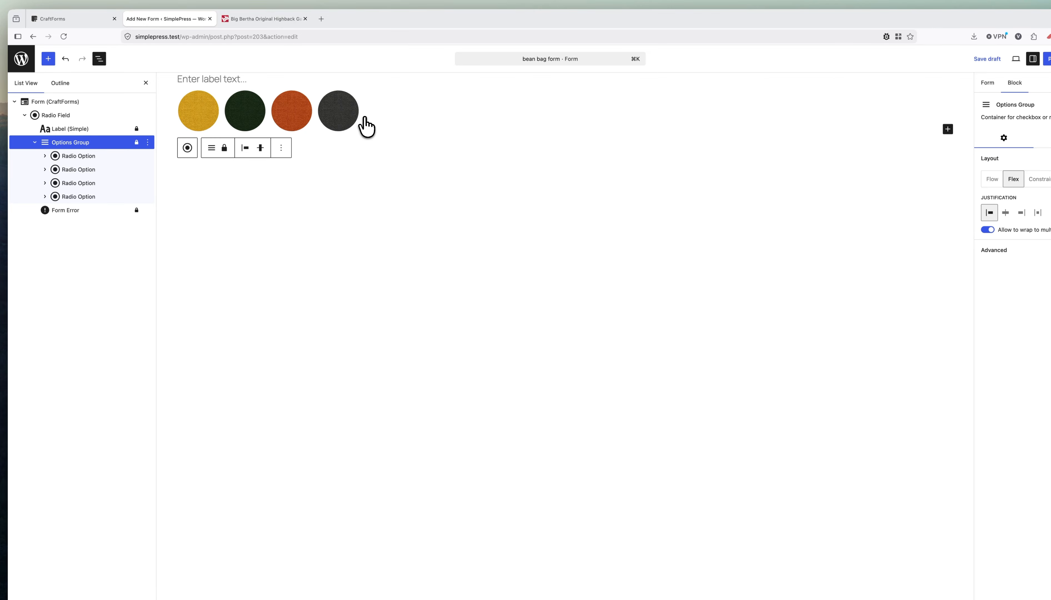
pyautogui.click(59, 101)
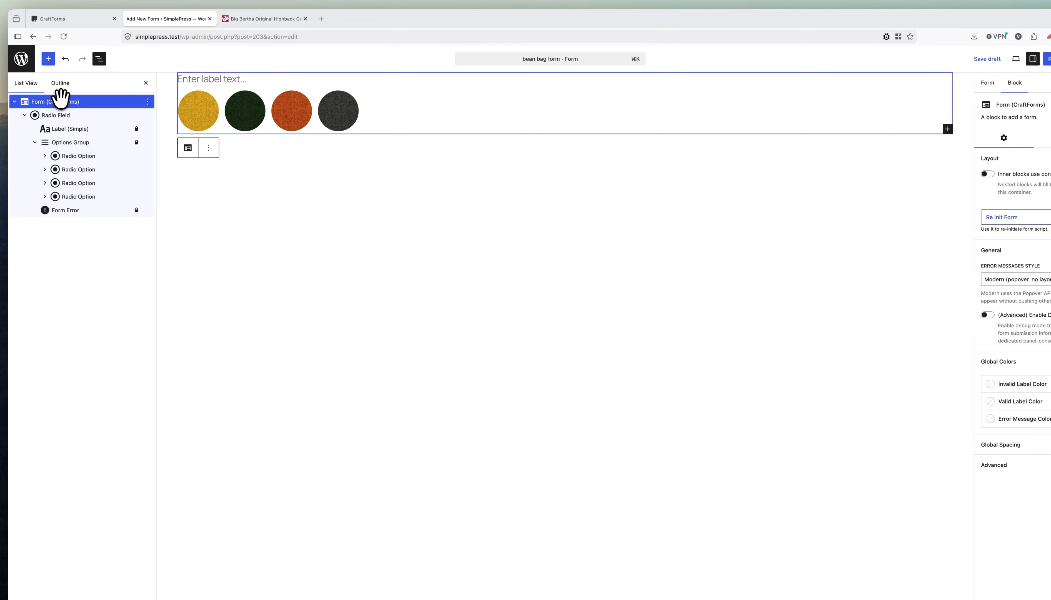
# Insert a new Radio Field and move it inside the Form block below the colour swatches.
pyautogui.click(49, 59)
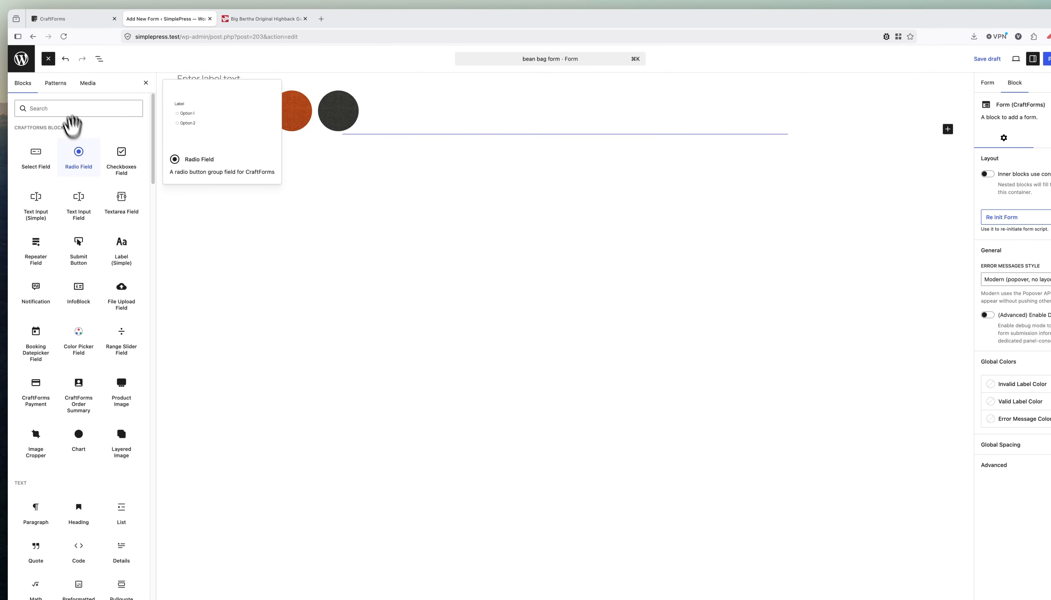
pyautogui.click(82, 151)
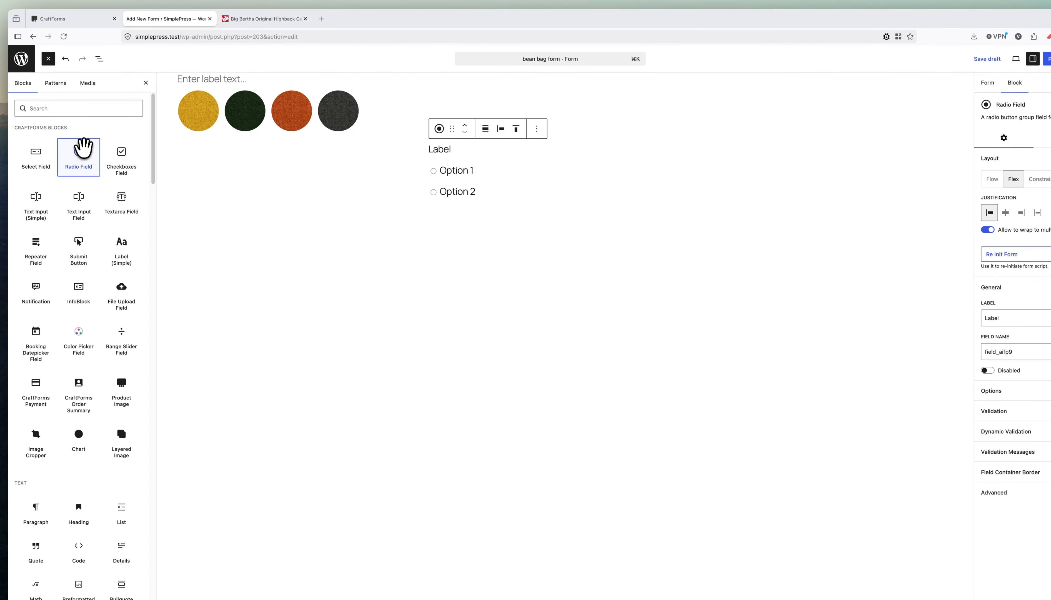
pyautogui.click(99, 59)
pyautogui.moveTo(45, 108); pyautogui.dragTo(39, 106)
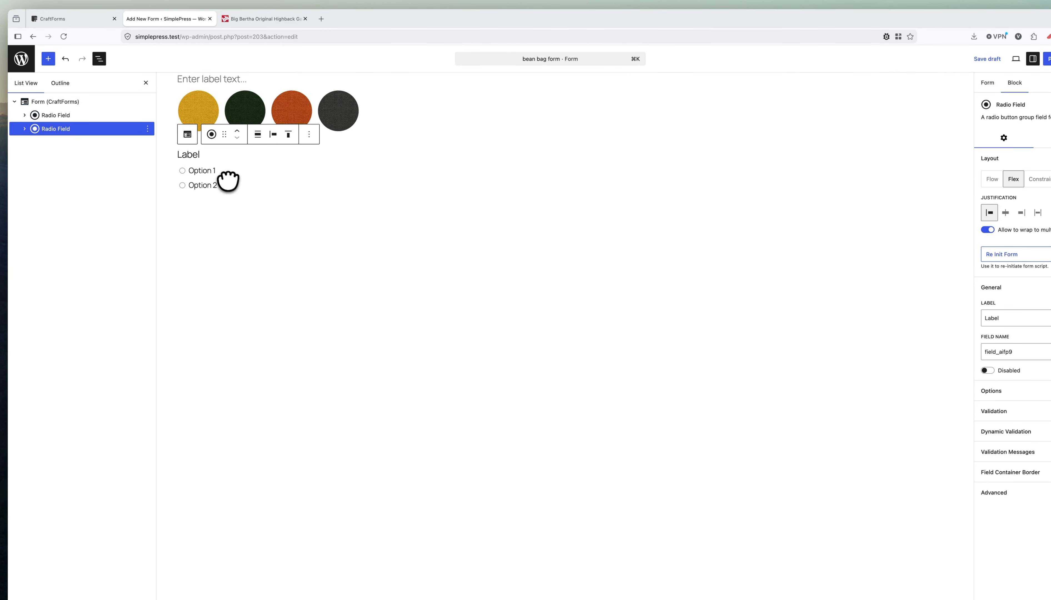
# Copy the footstool question text from the Big Bertha product page.
pyautogui.click(251, 20)
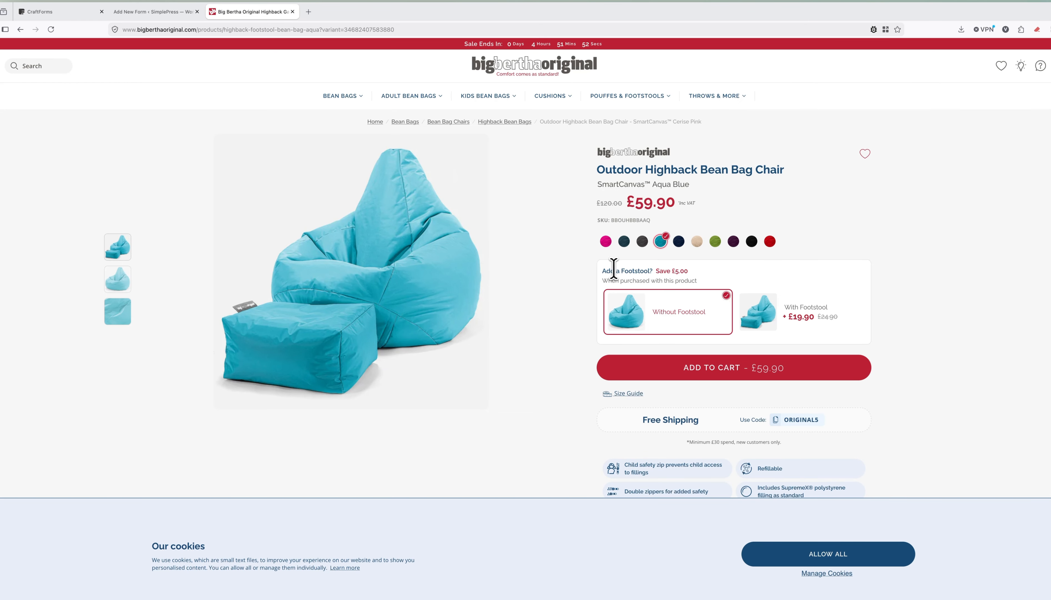
pyautogui.moveTo(603, 272); pyautogui.dragTo(648, 272)
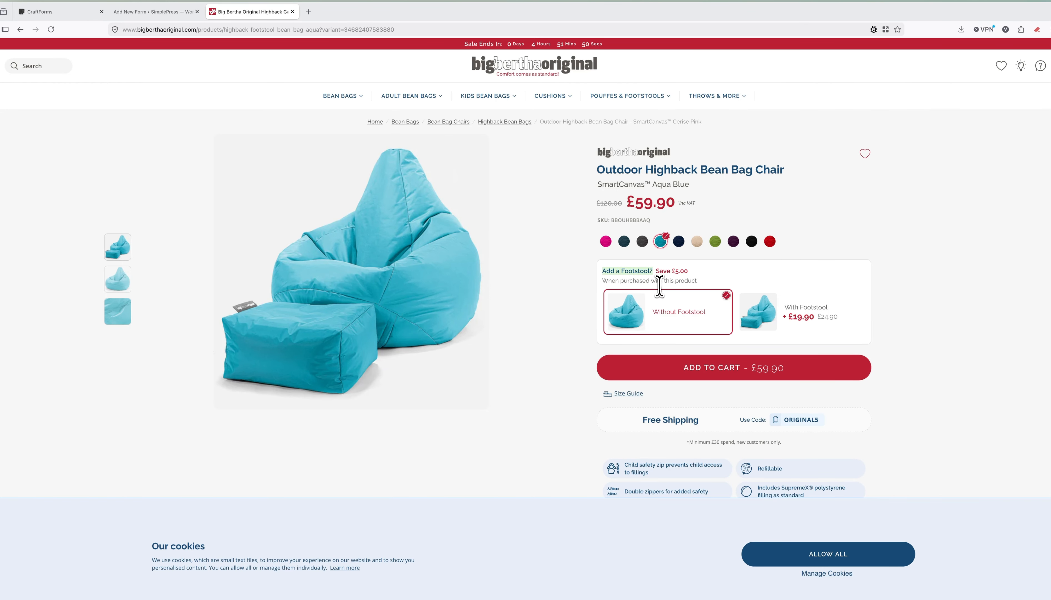
pyautogui.click(137, 14)
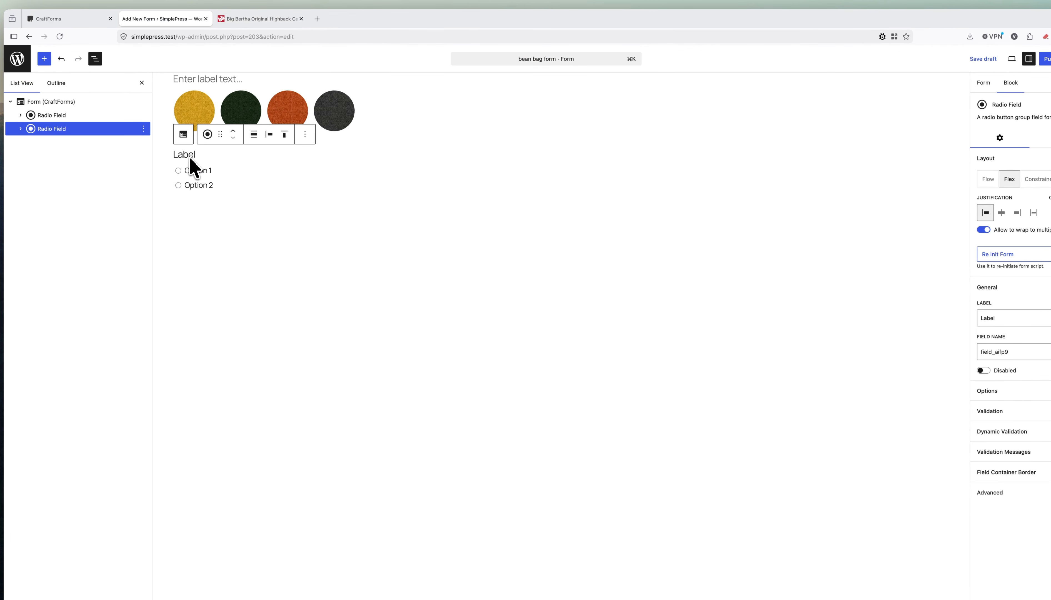
# Label the new radio field 'Add a Footstool?' and set its field name to is_footstool.
pyautogui.doubleClick(180, 151)
pyautogui.write('Add a Footstool?')
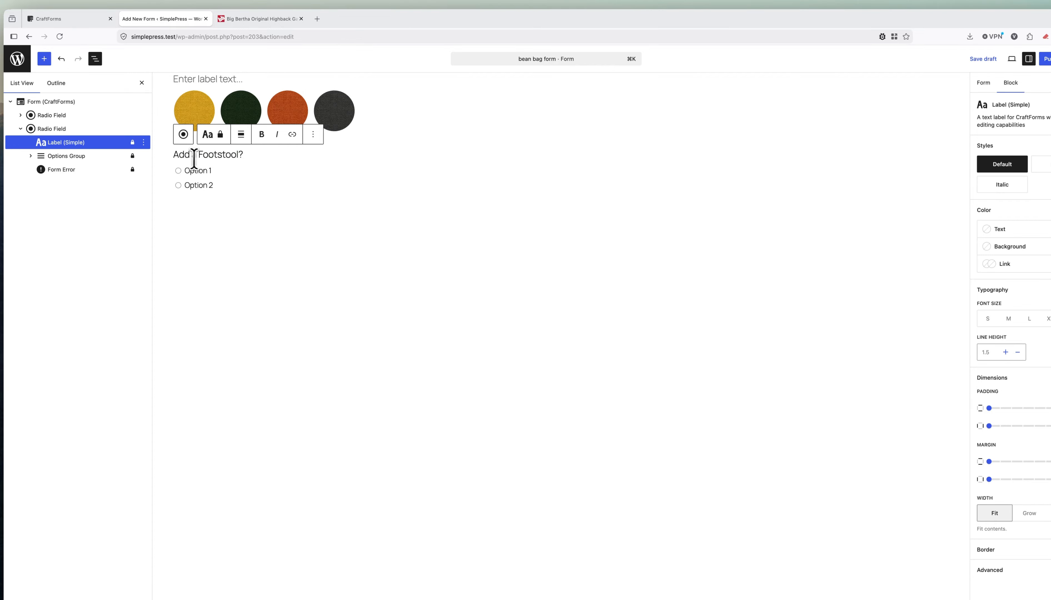
pyautogui.click(78, 128)
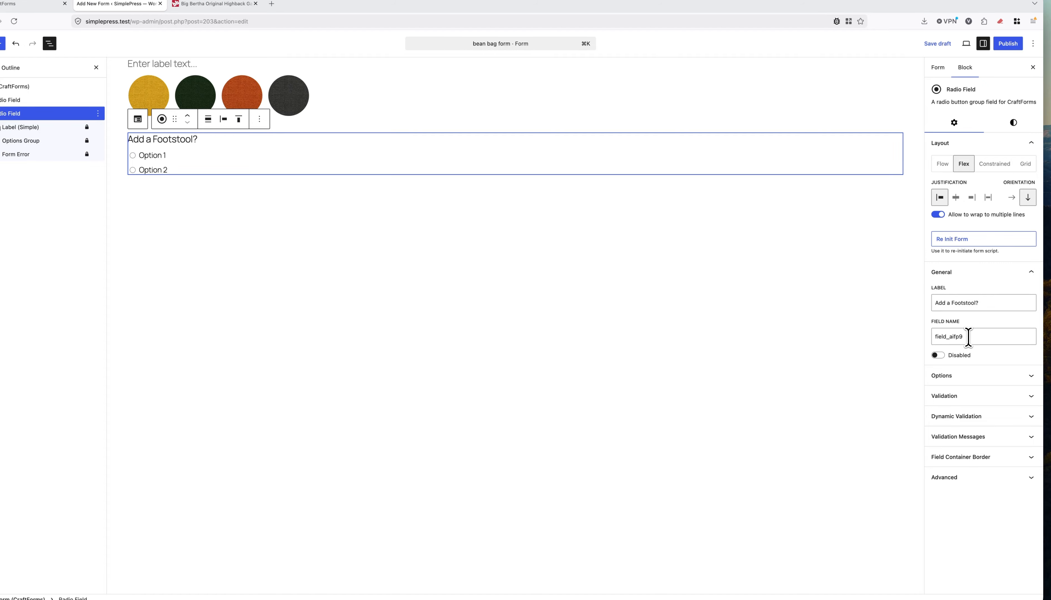
pyautogui.moveTo(968, 337); pyautogui.dragTo(926, 337)
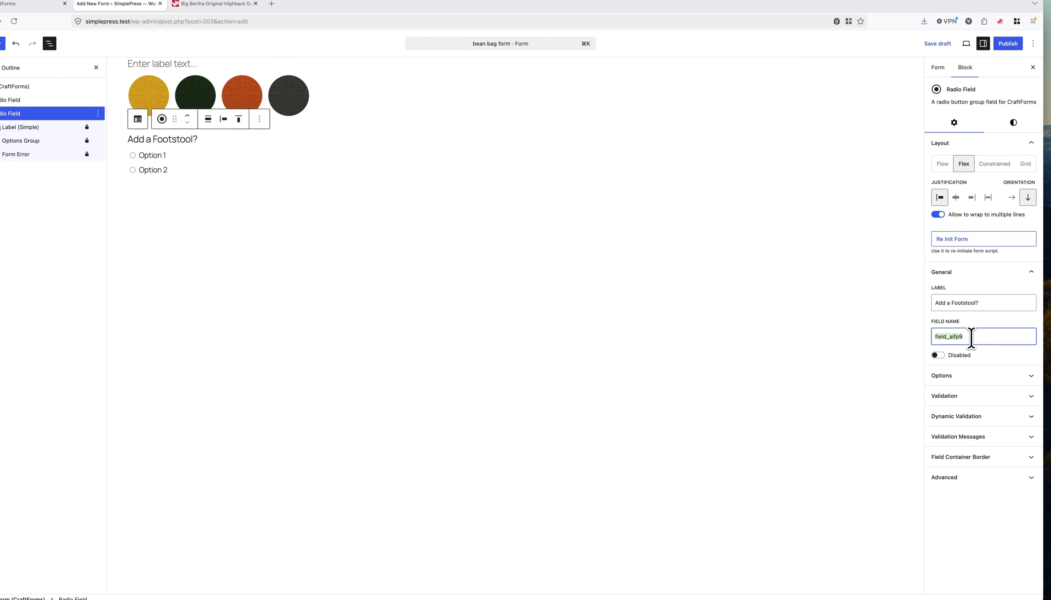
pyautogui.write('is_')
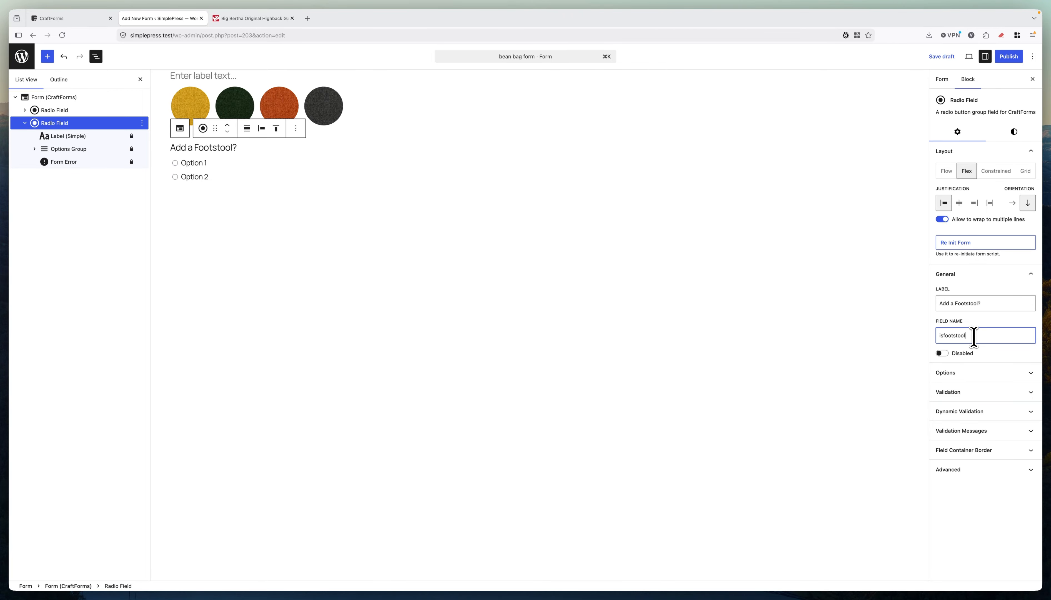
pyautogui.write('footstool')
pyautogui.click(944, 335)
pyautogui.write('_')
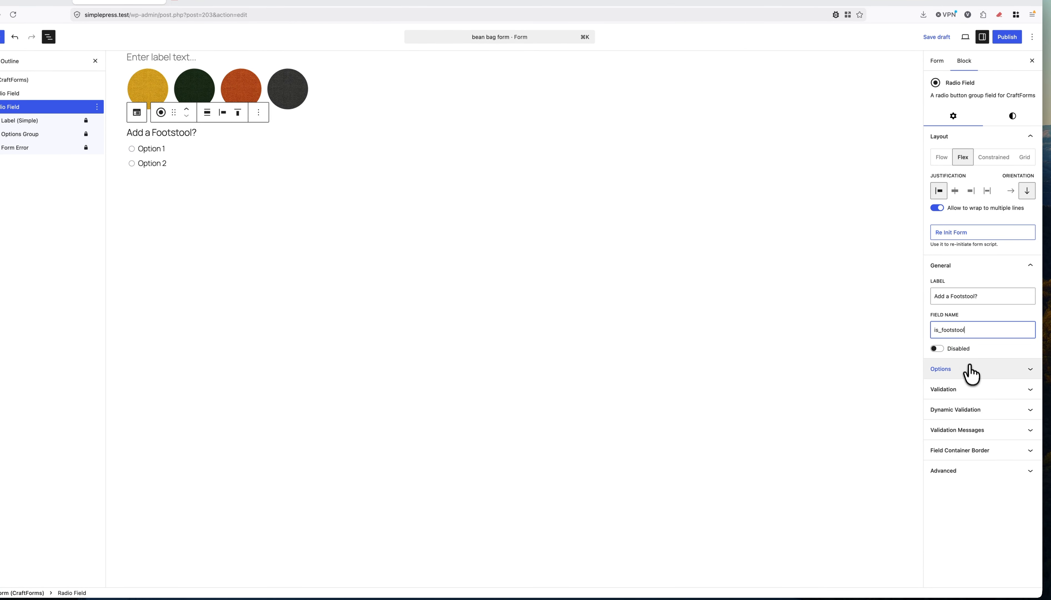
pyautogui.click(971, 375)
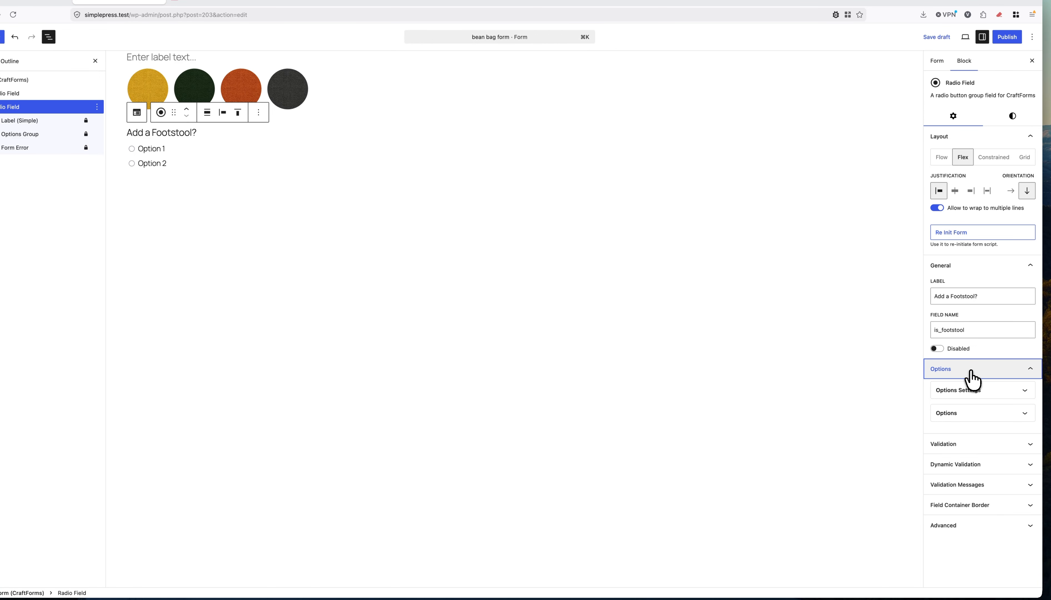
# Set the footstool field's Option Style to Cards.
pyautogui.click(973, 392)
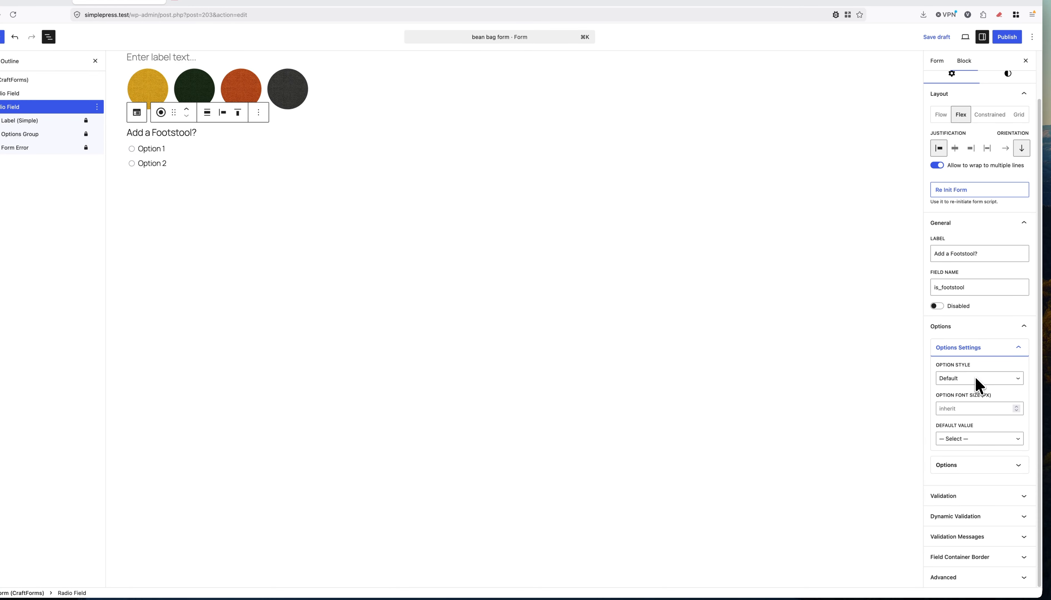
pyautogui.click(975, 377)
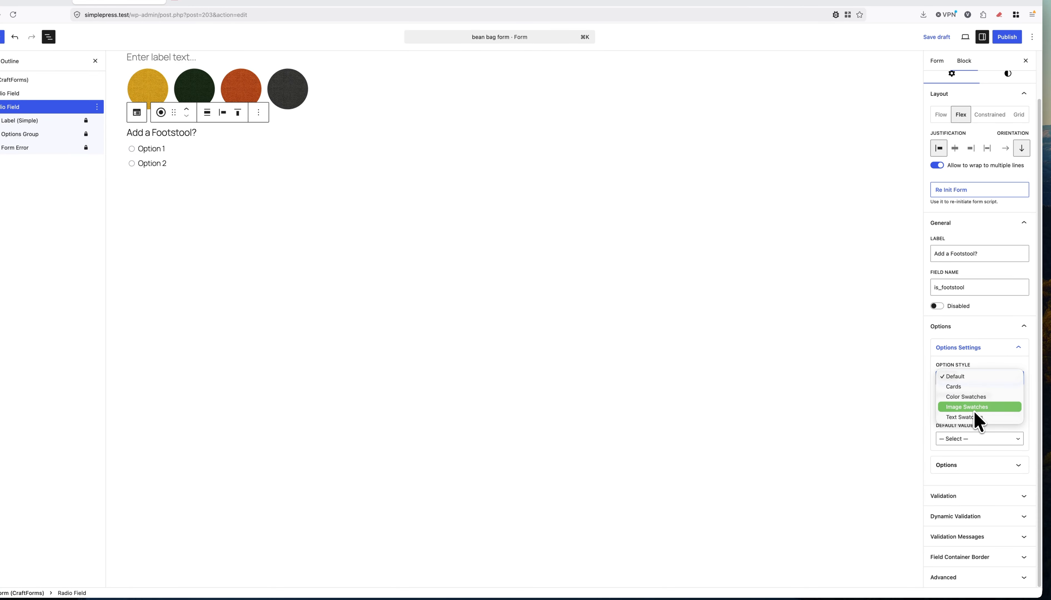
pyautogui.click(972, 386)
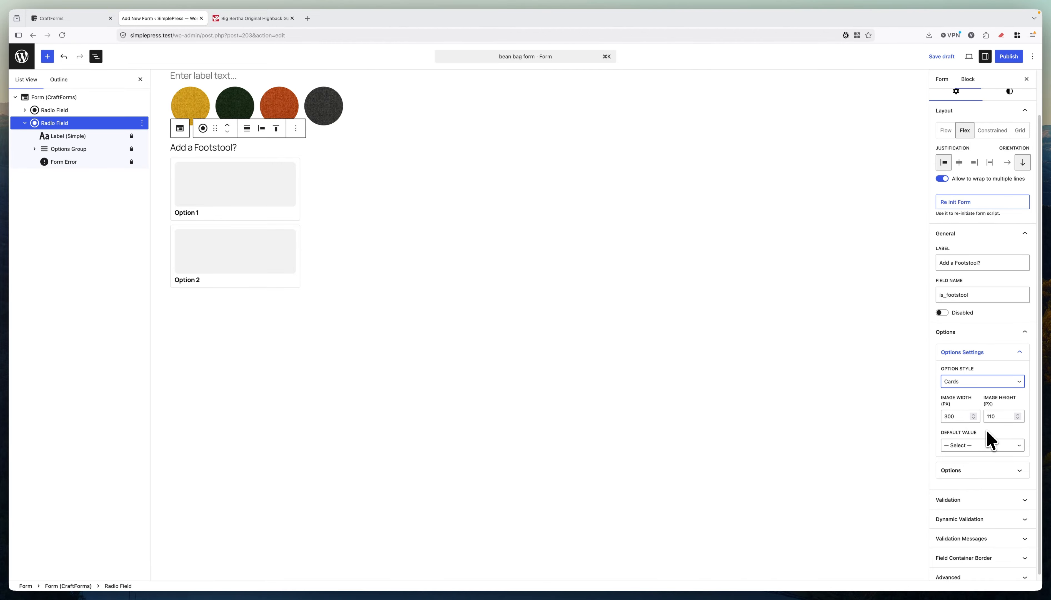
# Remove the Option 1 and Option 2 placeholder options.
pyautogui.click(972, 470)
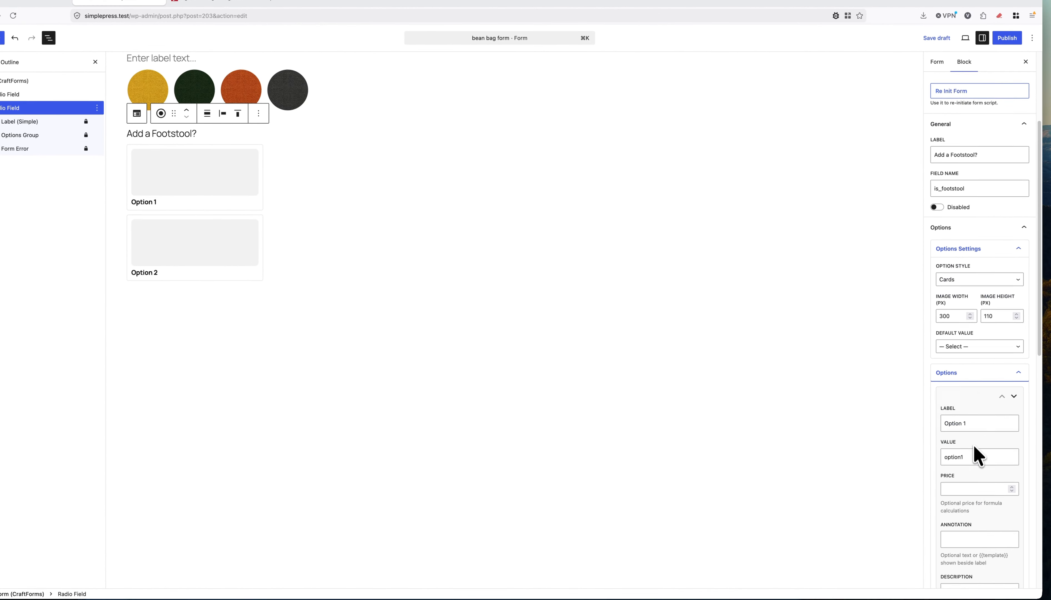
pyautogui.scroll(-4, 974, 448)
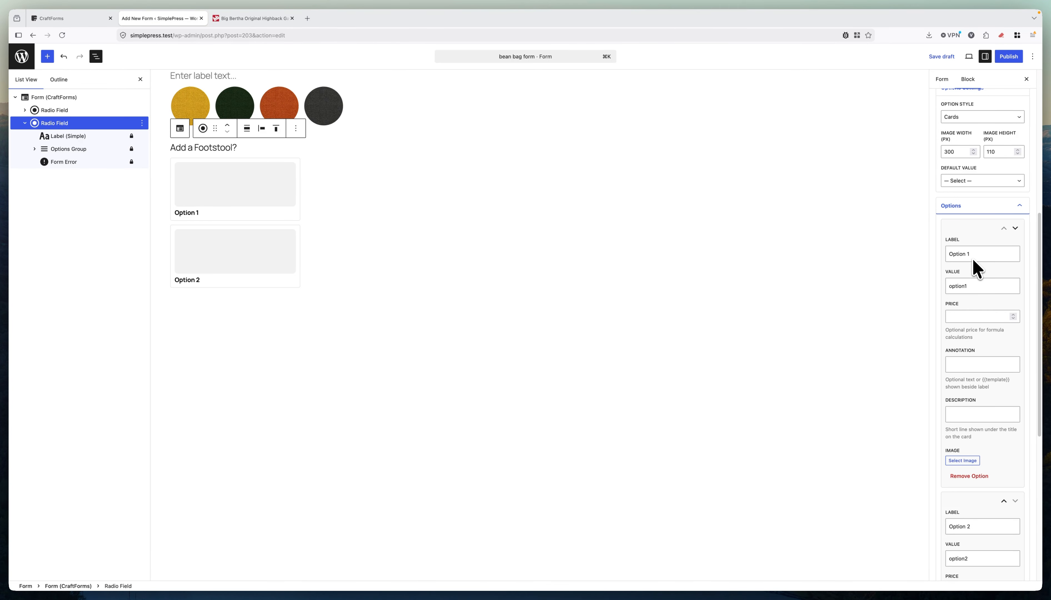
pyautogui.click(969, 475)
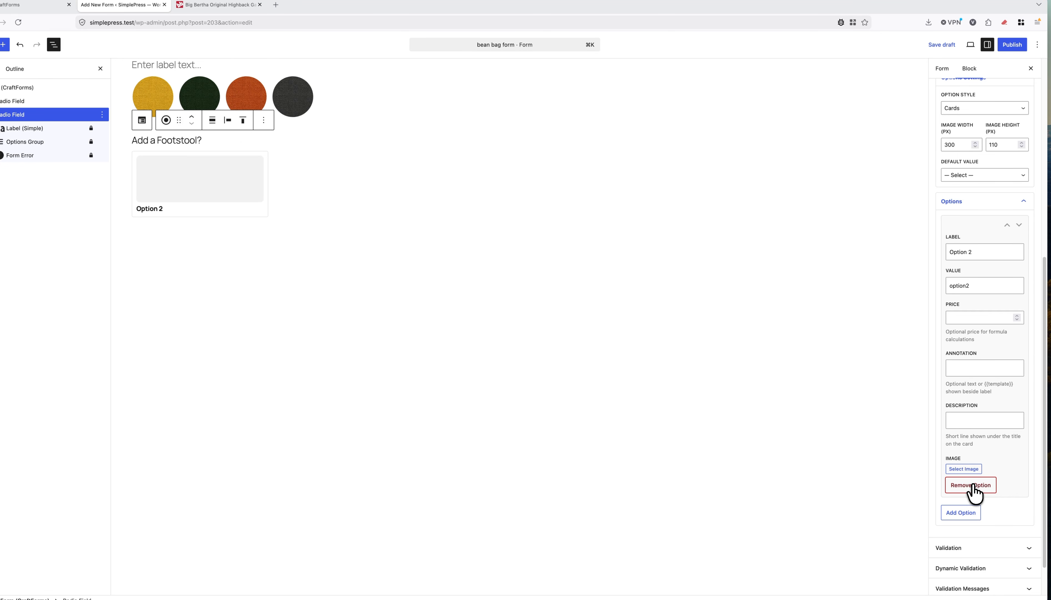
pyautogui.click(971, 486)
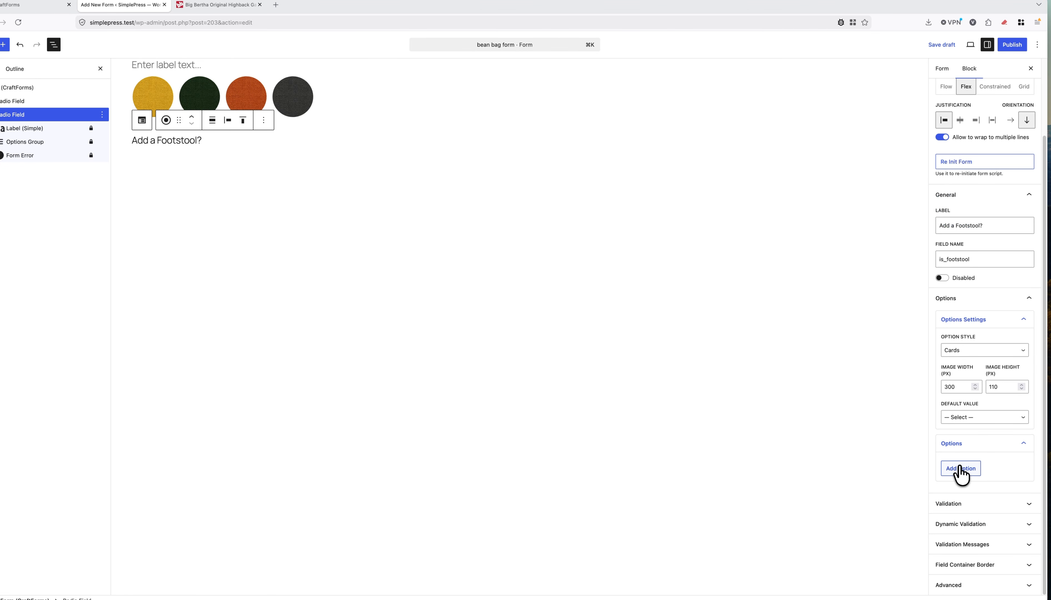
# Add a new option and label it 'Without Footstool'.
pyautogui.click(959, 471)
pyautogui.click(969, 492)
pyautogui.scroll(-5, 967, 434)
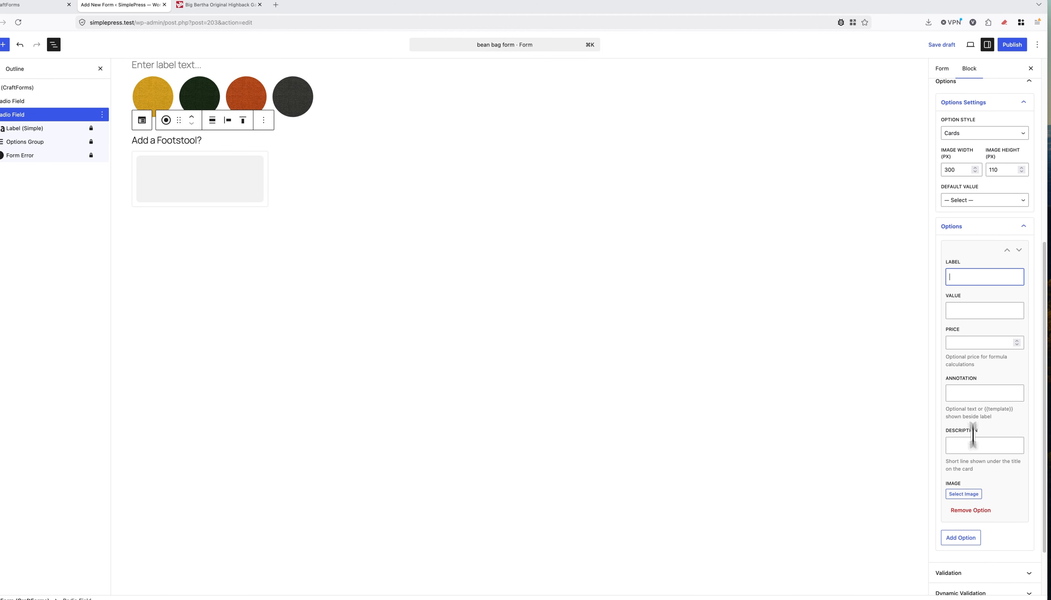
pyautogui.click(257, 23)
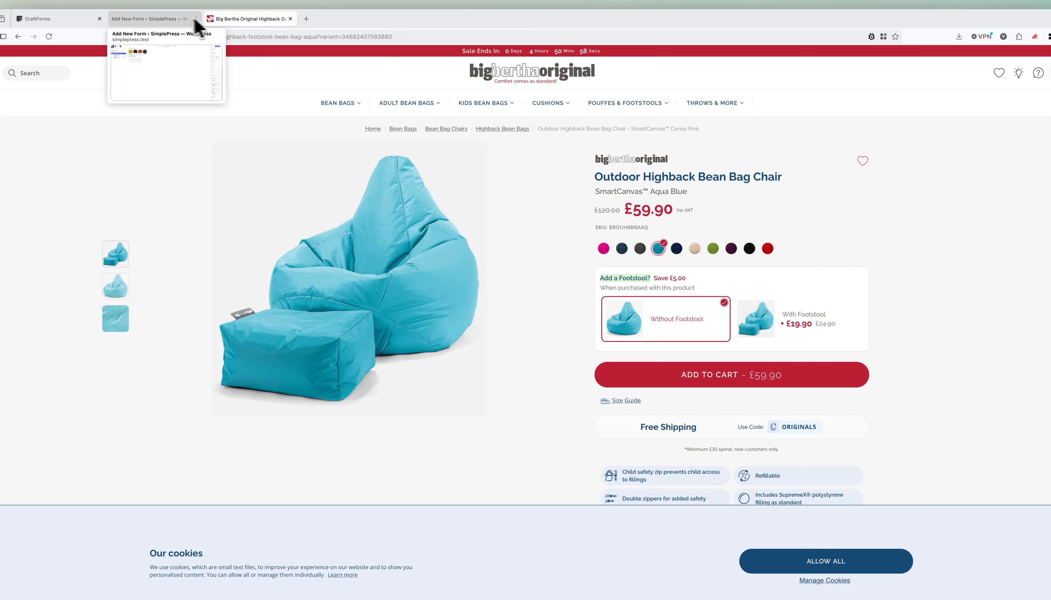
pyautogui.click(175, 22)
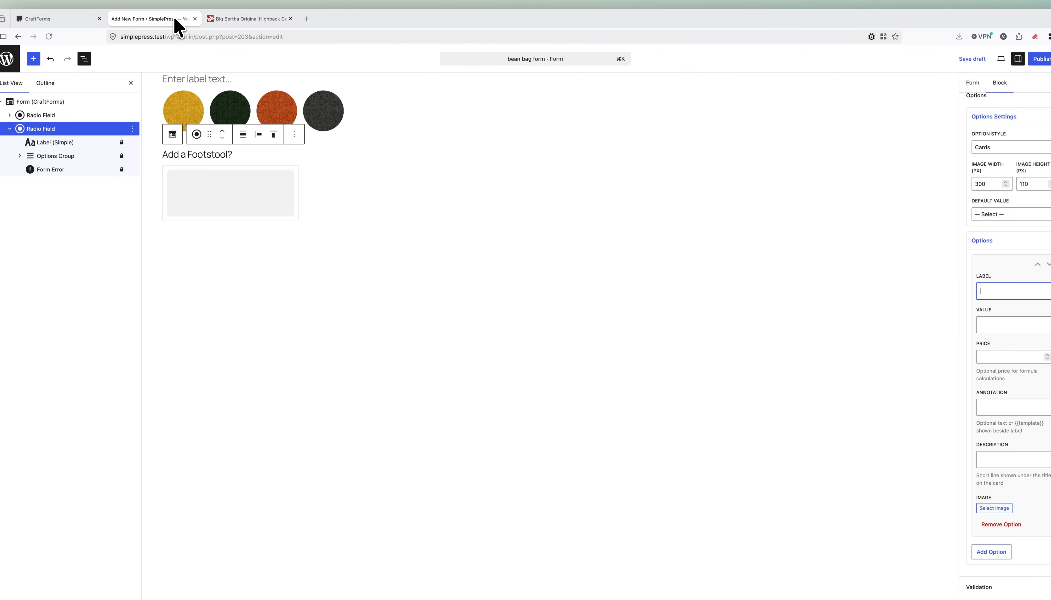
pyautogui.write('Wit')
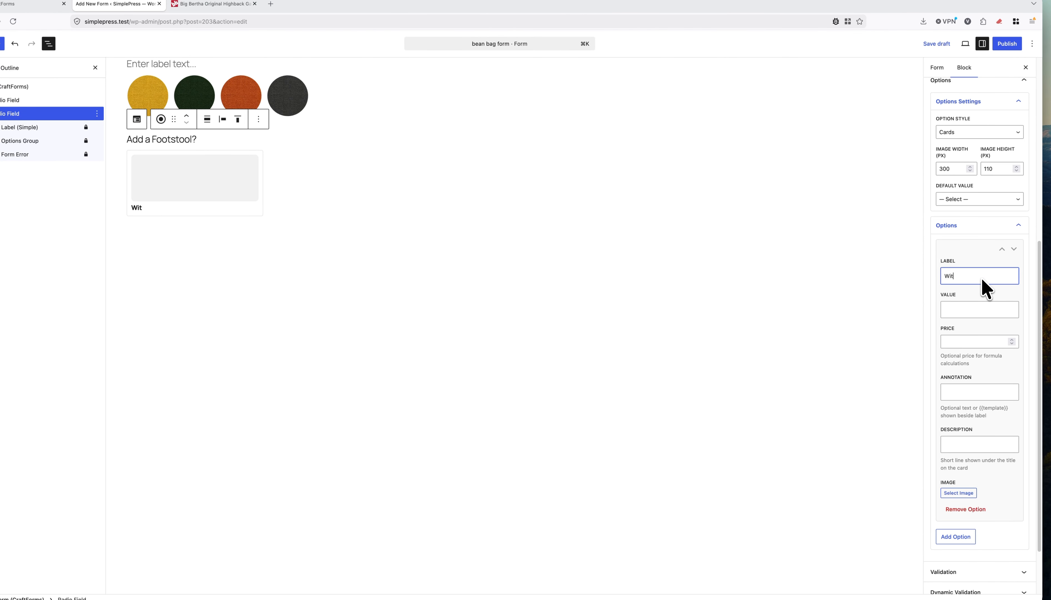
pyautogui.write('hout footstool')
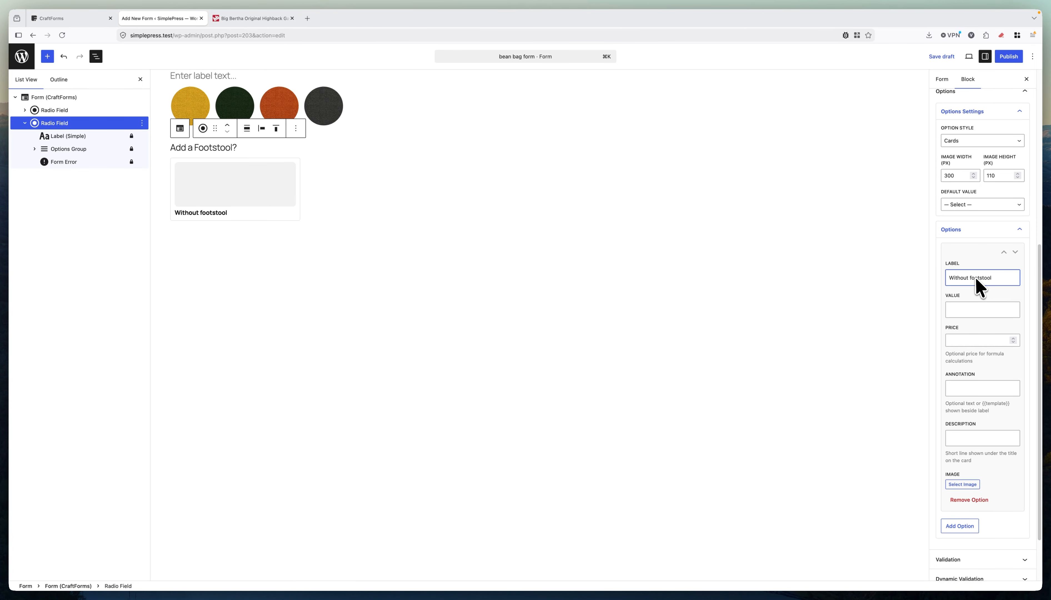
pyautogui.click(234, 18)
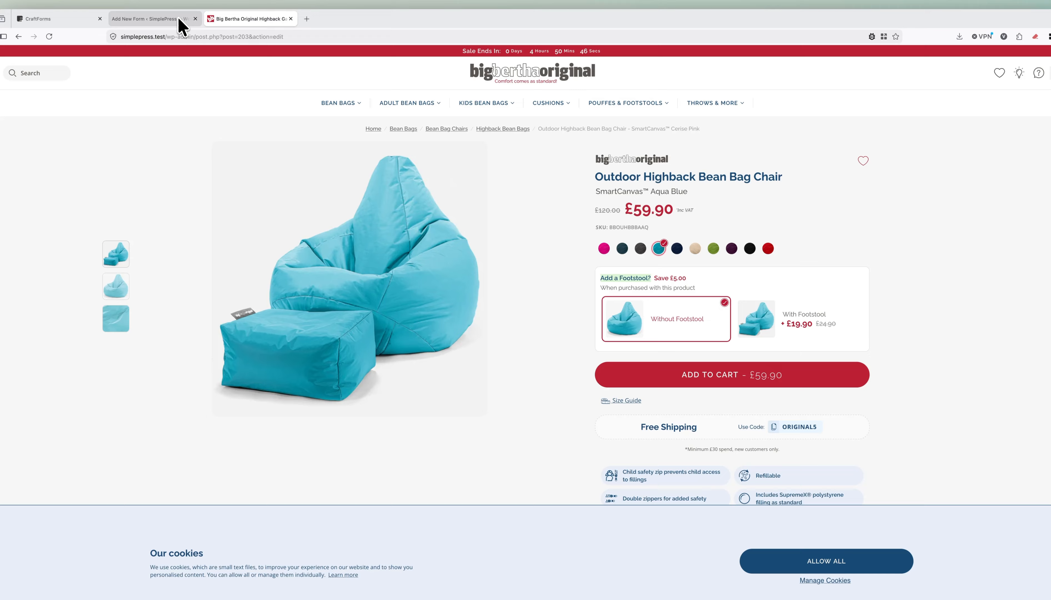
pyautogui.click(180, 19)
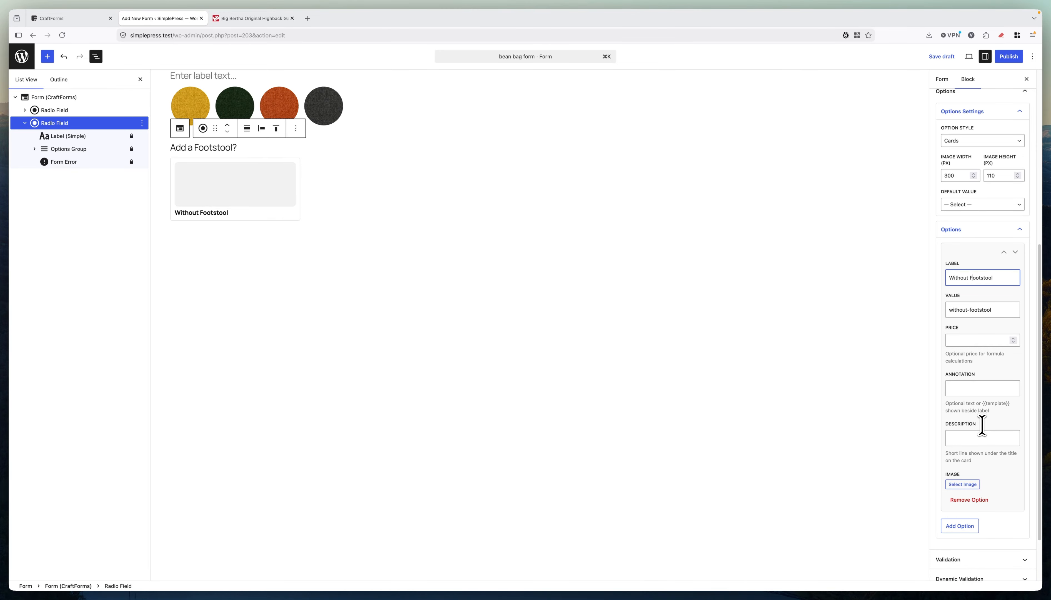
# Give the Without Footstool option the chair-no-footstool image.
pyautogui.click(962, 484)
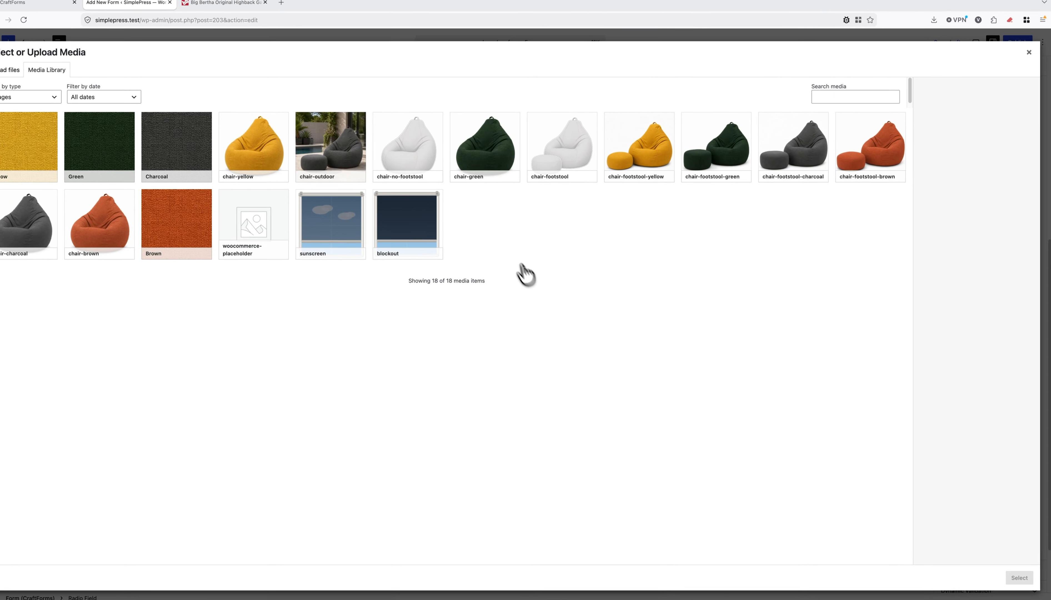
pyautogui.click(422, 167)
pyautogui.click(1008, 564)
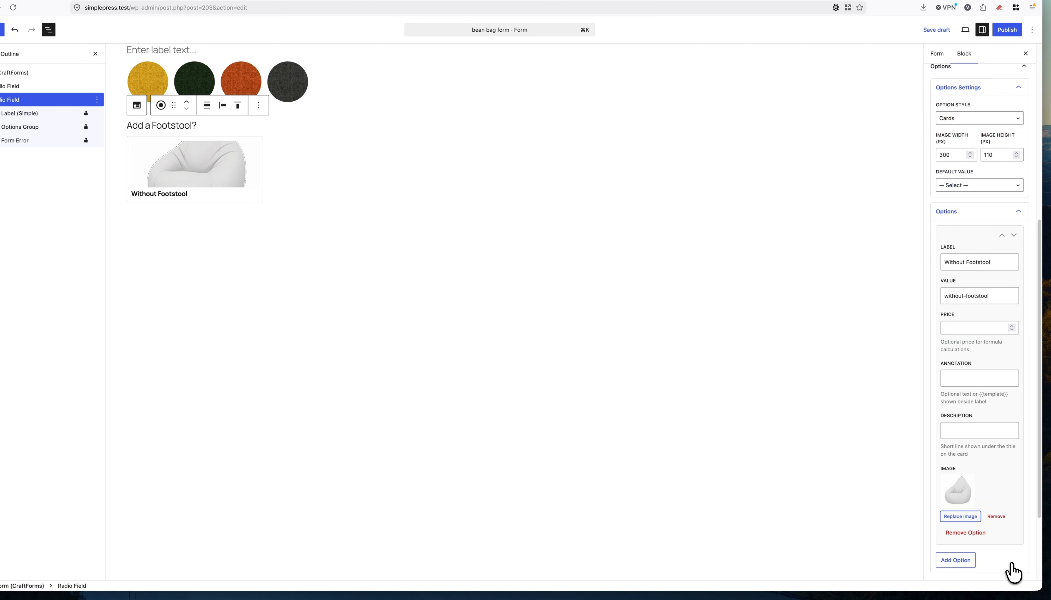
pyautogui.scroll(-3, 1001, 500)
# Add a second option labelled 'With Footstool'.
pyautogui.click(956, 453)
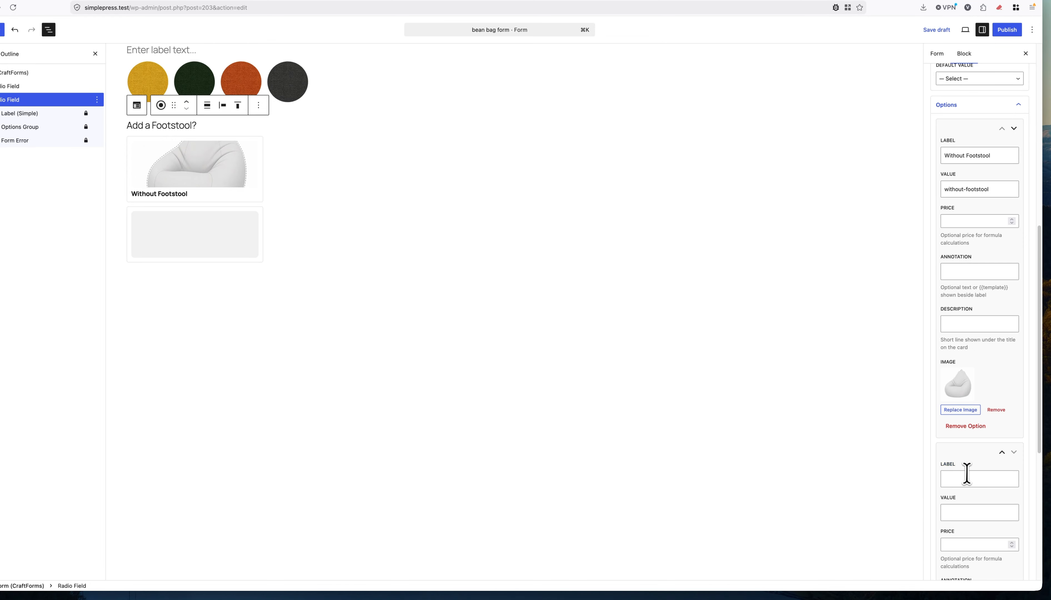
pyautogui.click(968, 476)
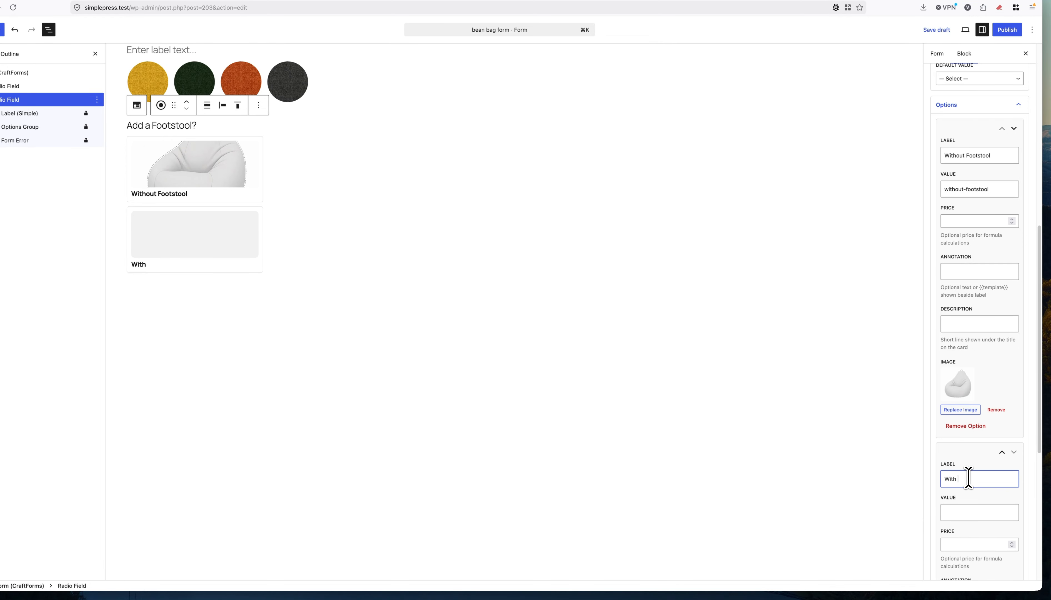
pyautogui.write('With Footstool')
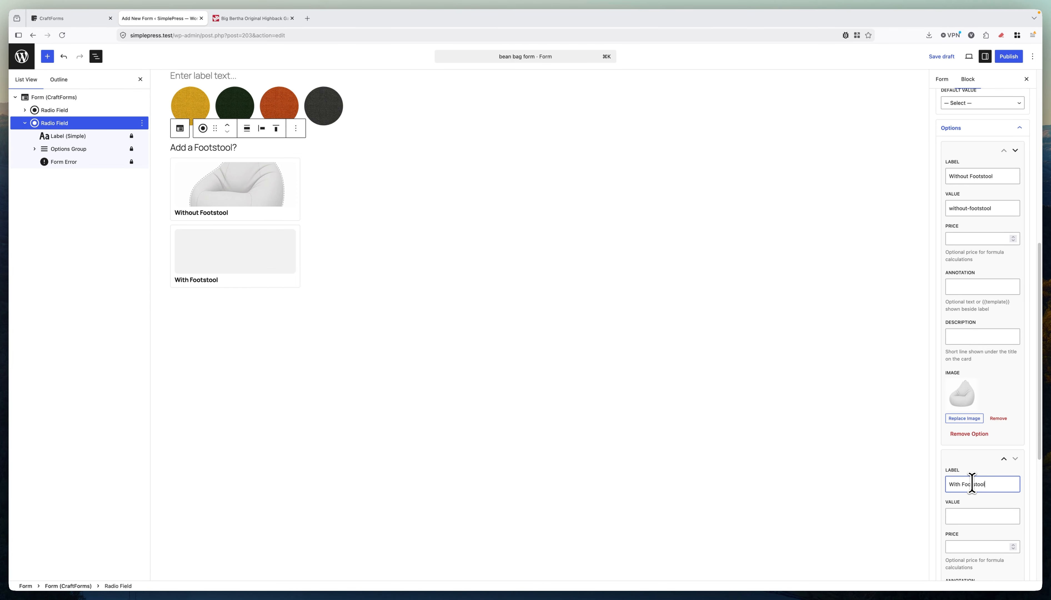
pyautogui.scroll(-5, 985, 438)
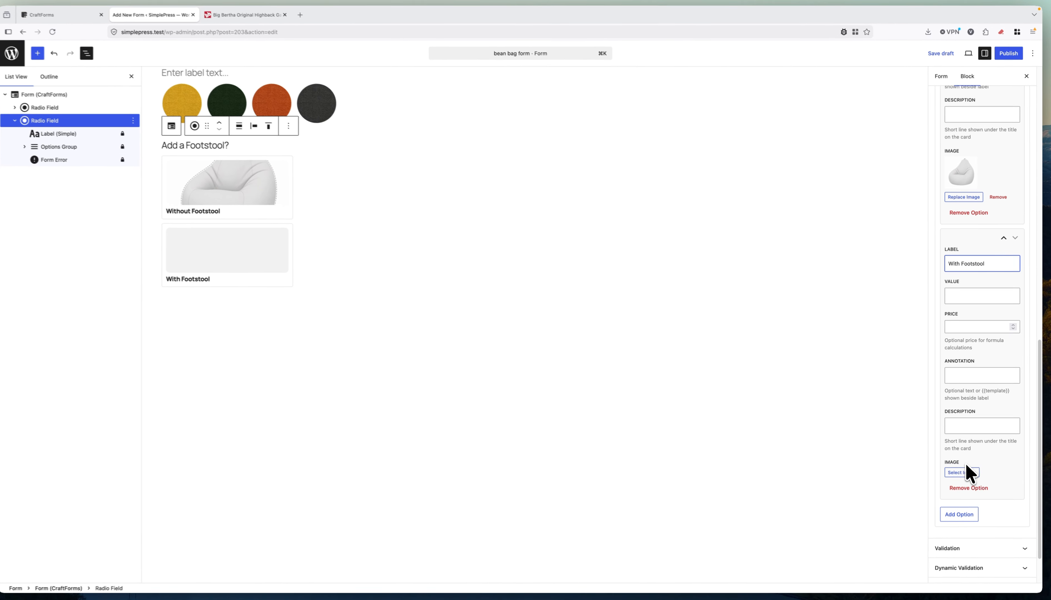
# Give the With Footstool option the chair-footstool image.
pyautogui.click(961, 471)
pyautogui.click(567, 138)
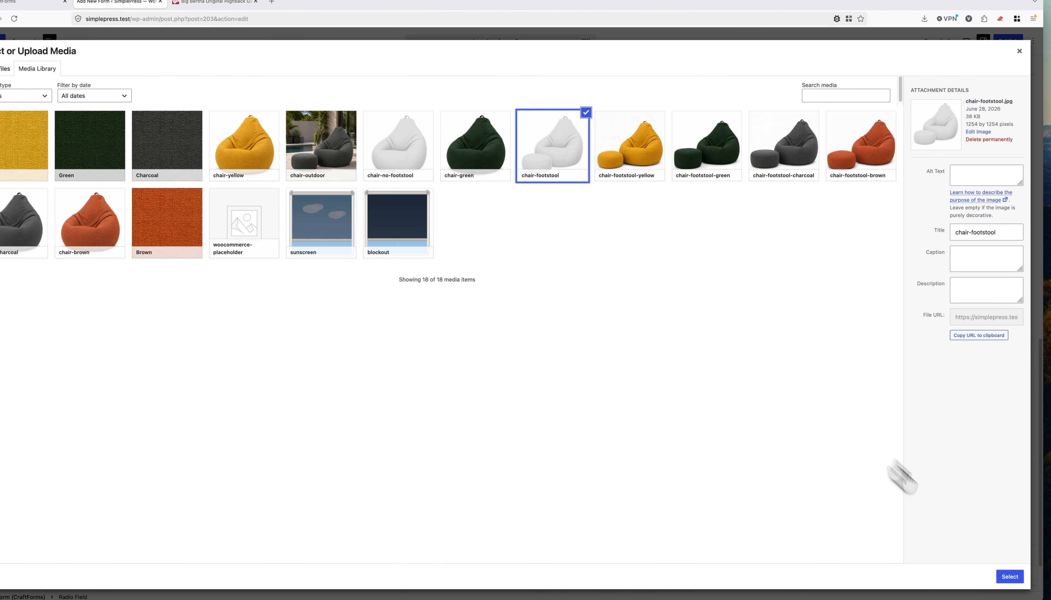
pyautogui.click(1010, 570)
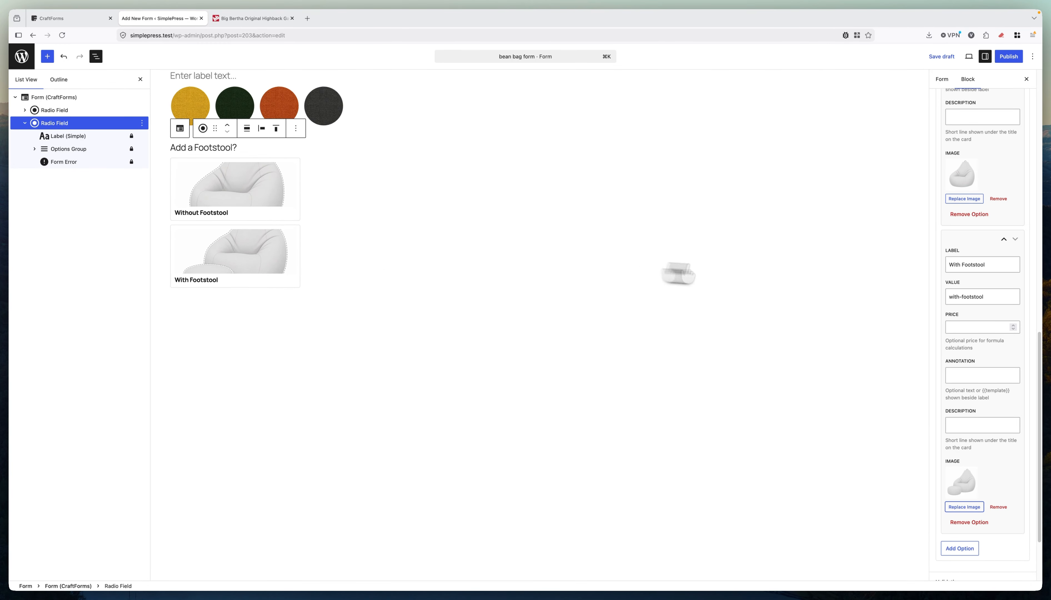
pyautogui.scroll(15, 1025, 259)
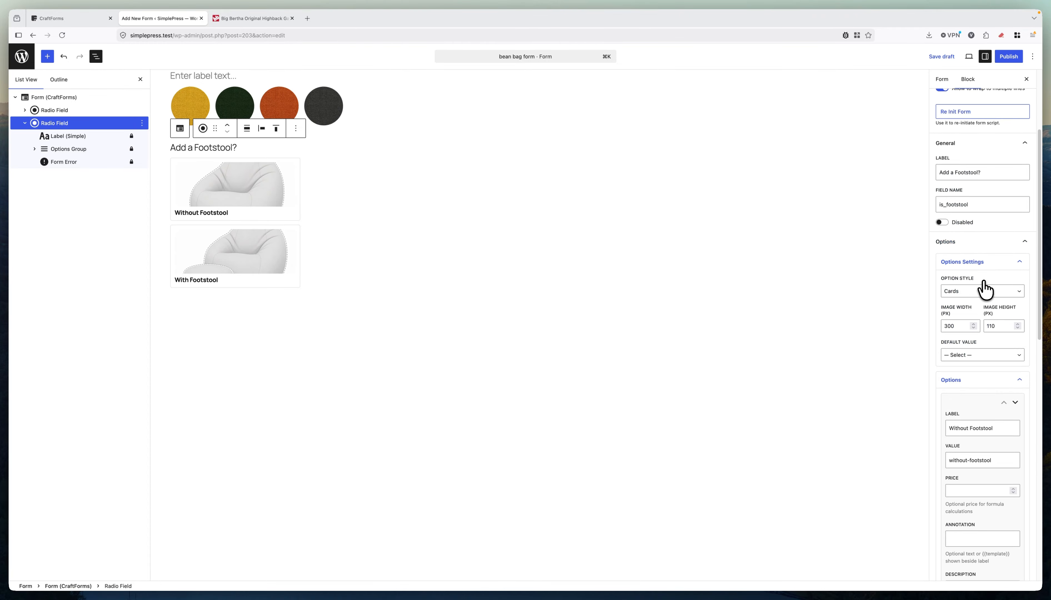
# Set the card image height to 270 px.
pyautogui.click(989, 326)
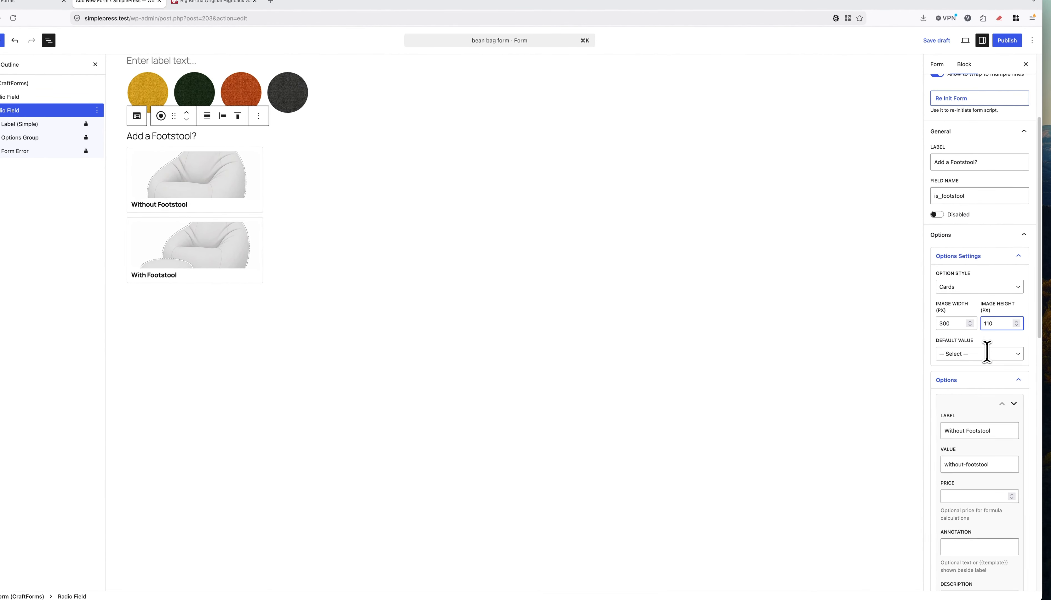
pyautogui.press('BackSpace')
pyautogui.write('2')
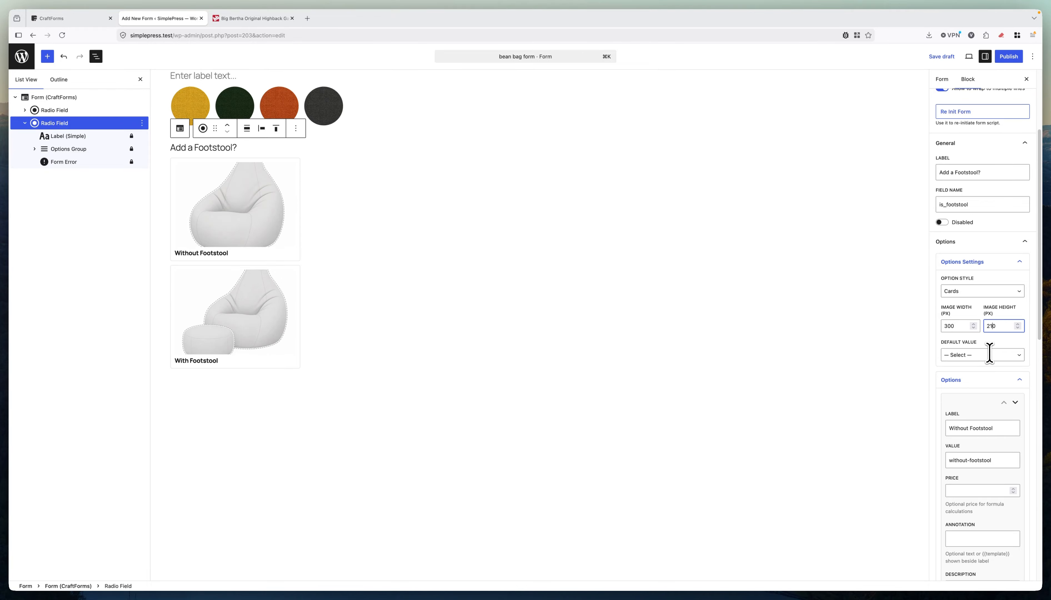
pyautogui.press('Delete')
pyautogui.write('7')
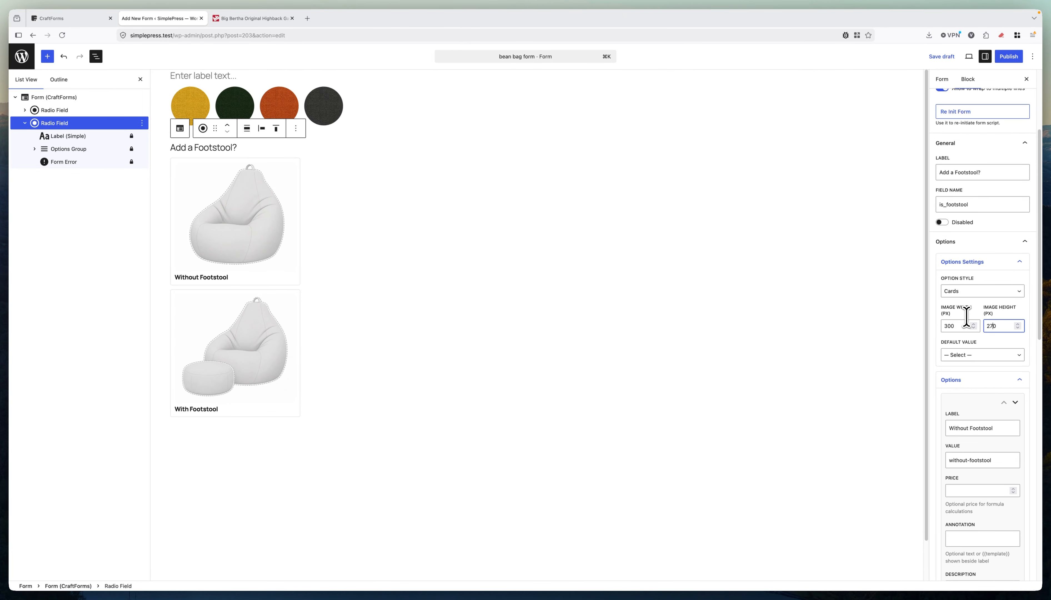
# Set the Options Group orientation to horizontal so the two cards sit side by side.
pyautogui.click(67, 148)
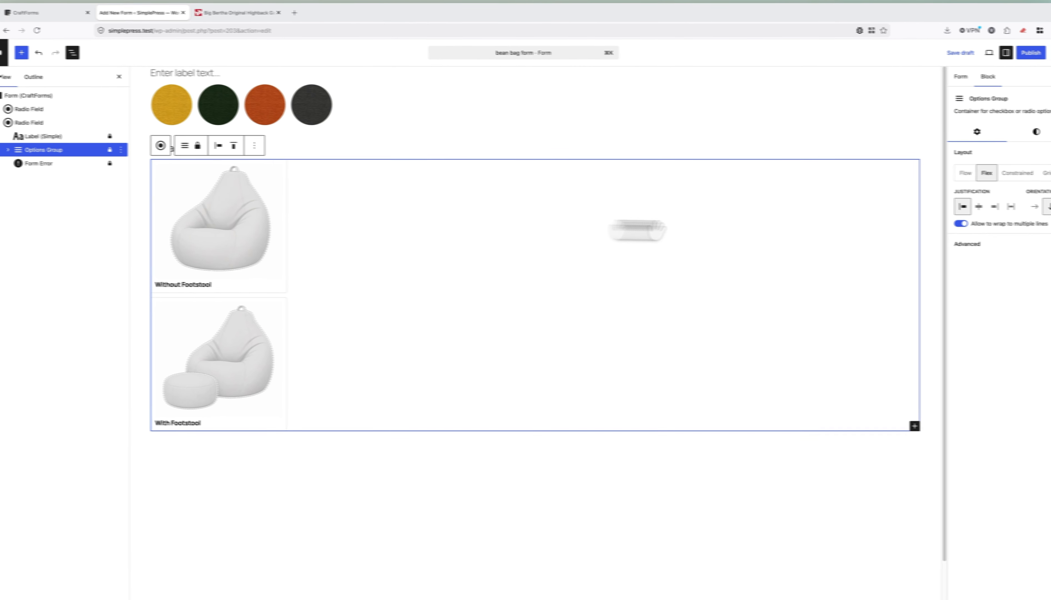
pyautogui.click(1034, 206)
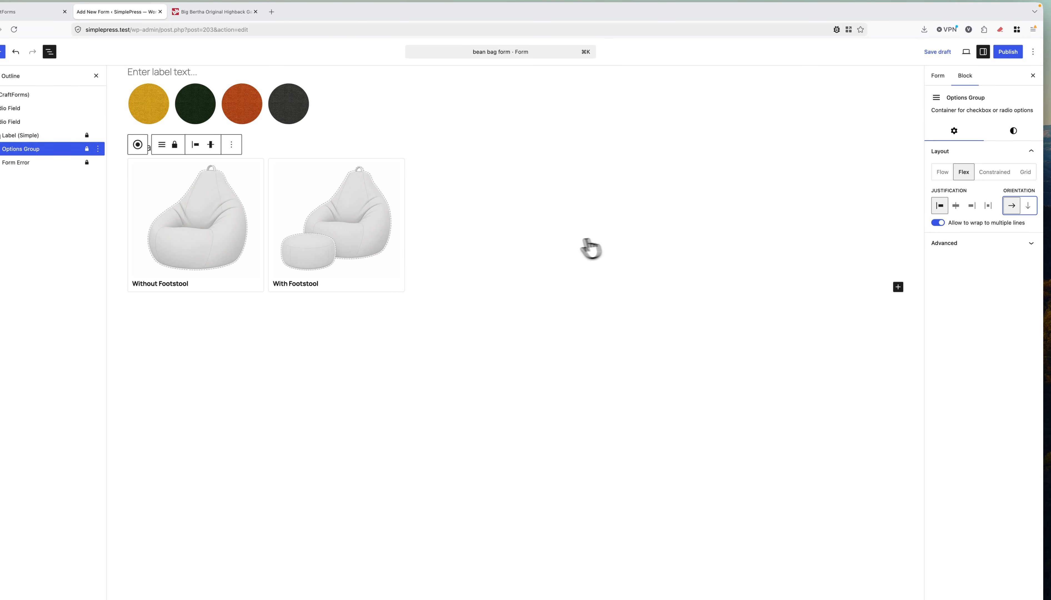
pyautogui.click(12, 120)
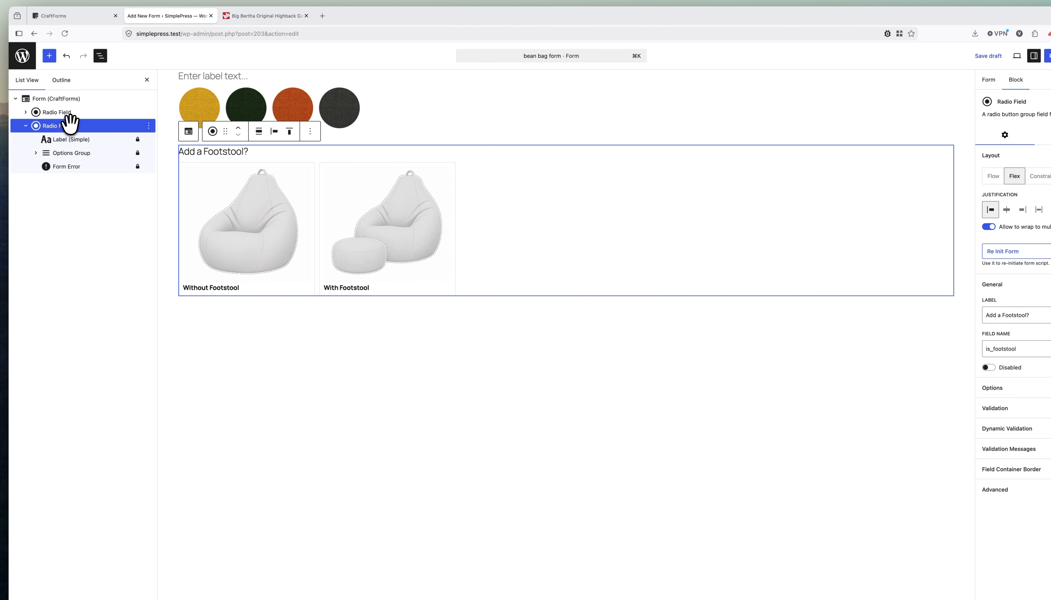
# Wrap the footstool question in a Group and move an empty paragraph inside it.
pyautogui.click(149, 125)
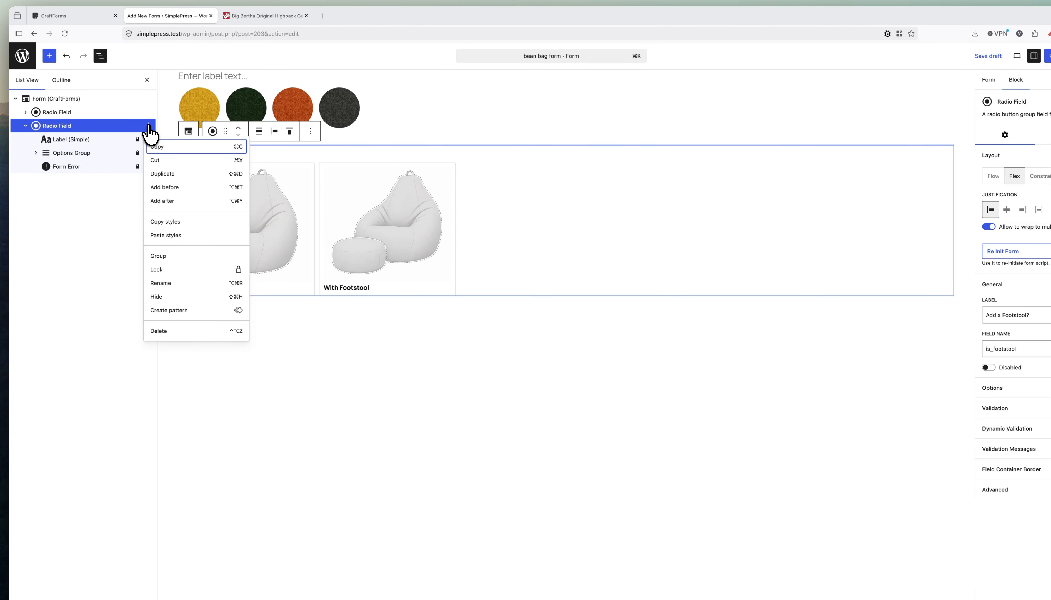
pyautogui.click(163, 255)
pyautogui.click(26, 125)
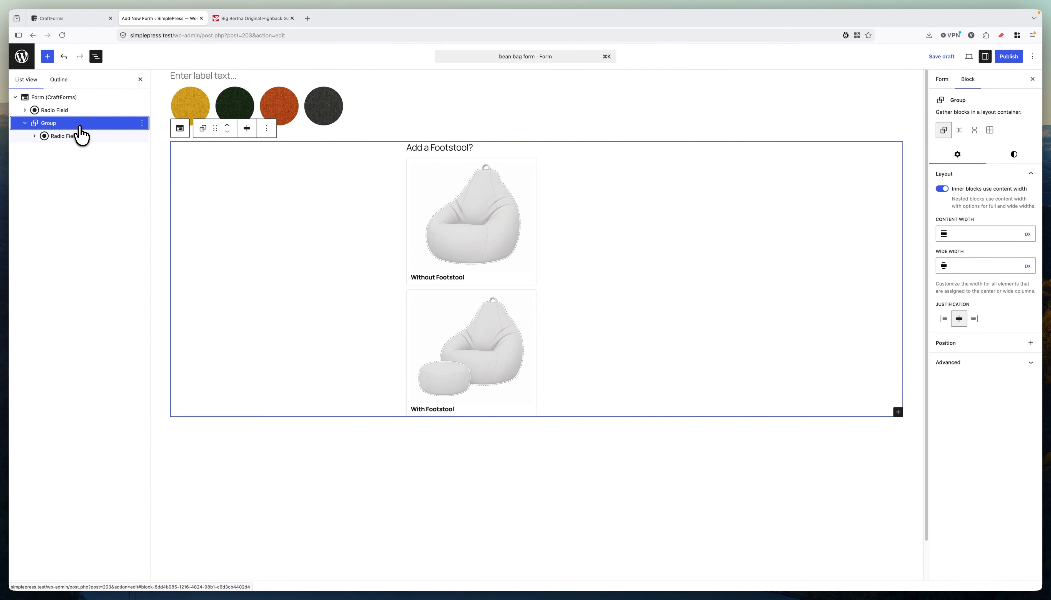
pyautogui.click(581, 410)
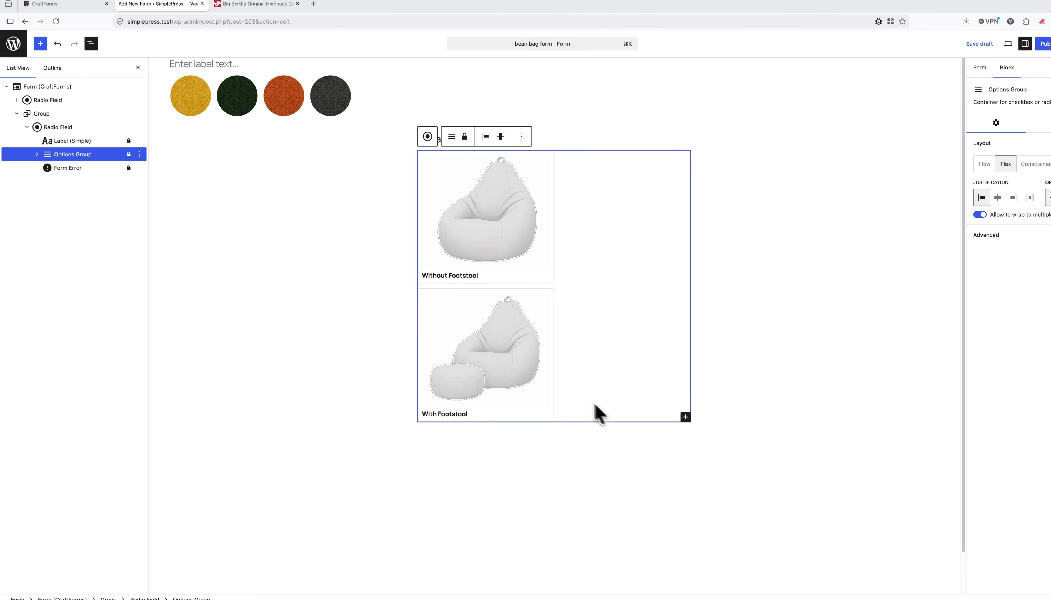
pyautogui.click(480, 445)
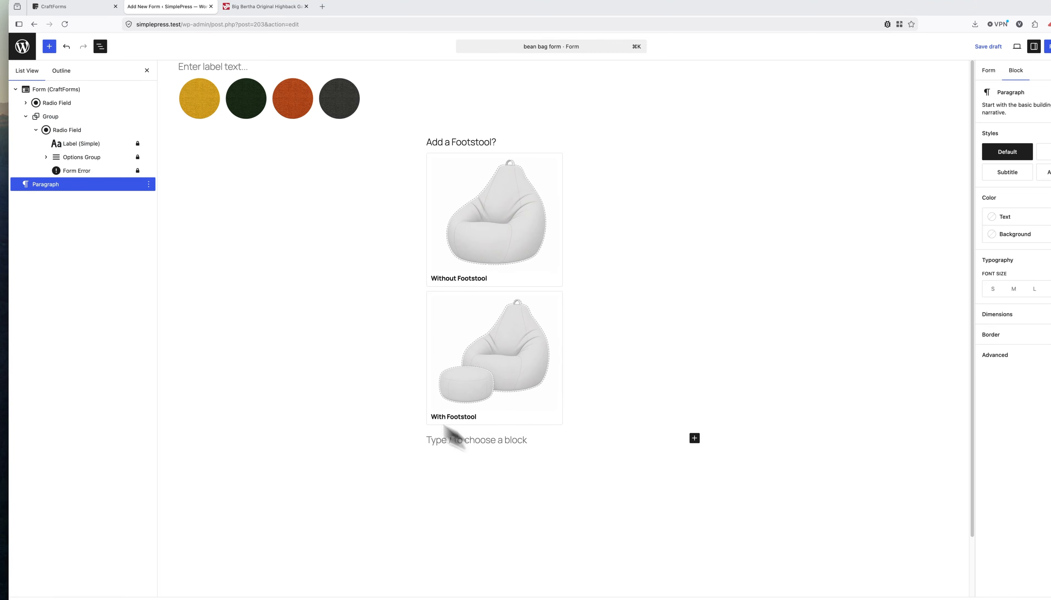
pyautogui.moveTo(40, 184); pyautogui.dragTo(47, 125)
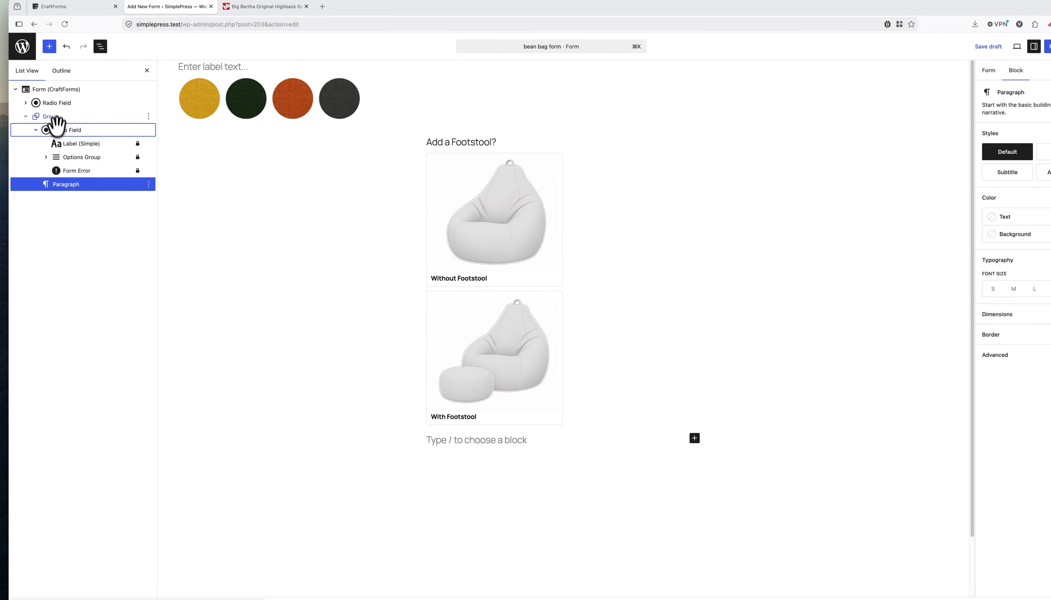
# Turn off 'Inner blocks use content width' so the group spans the full width.
pyautogui.click(52, 116)
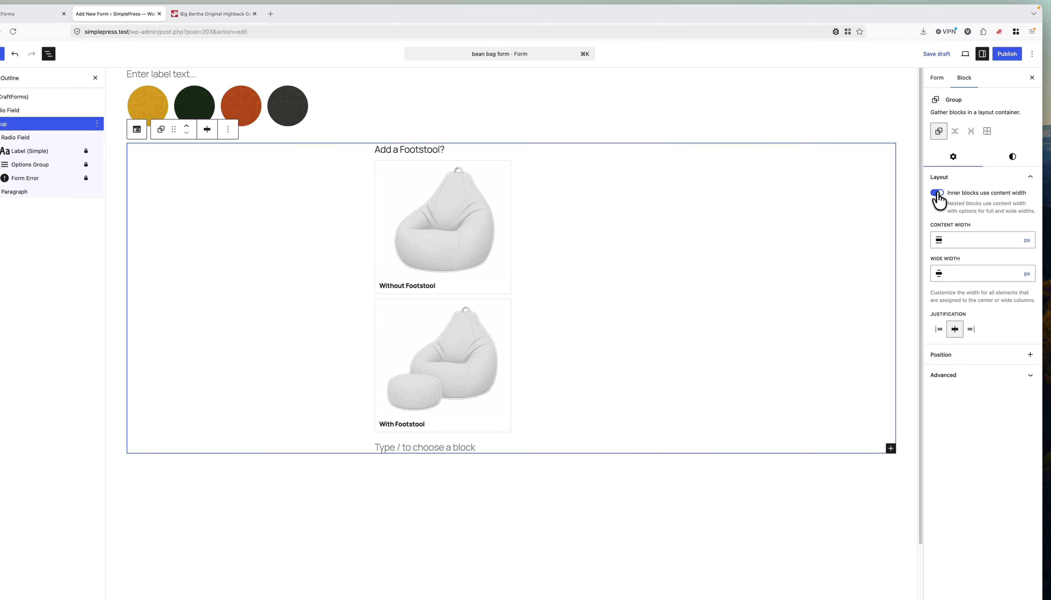
pyautogui.click(937, 193)
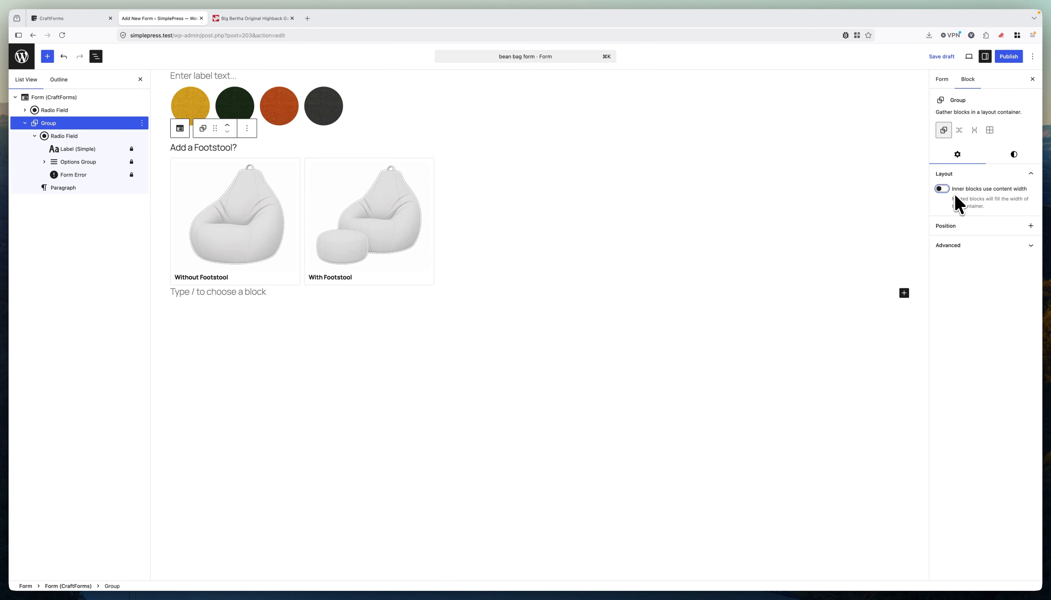
pyautogui.click(892, 224)
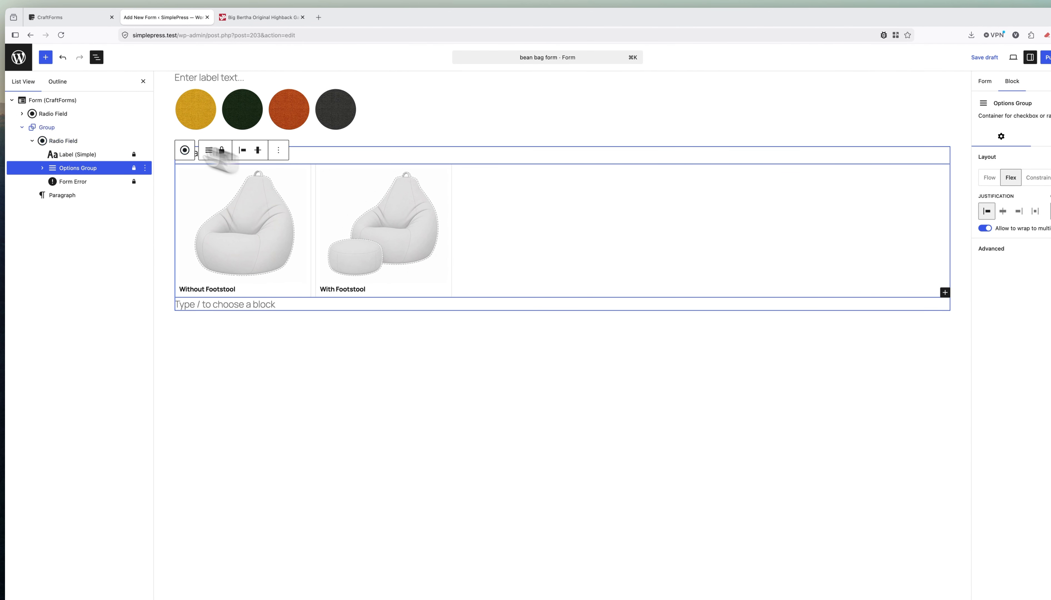
pyautogui.click(71, 99)
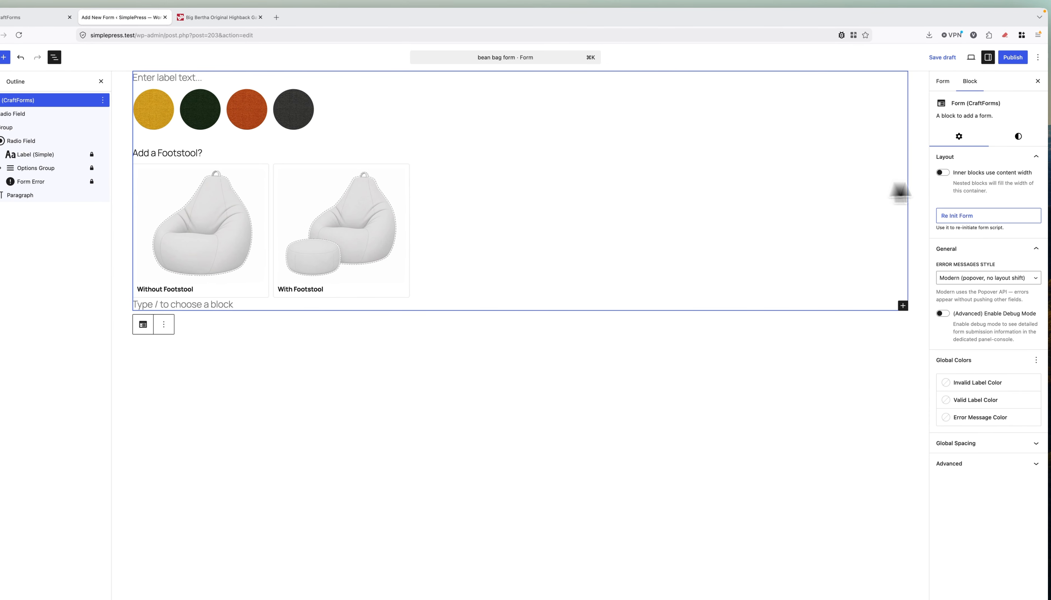
pyautogui.click(4, 127)
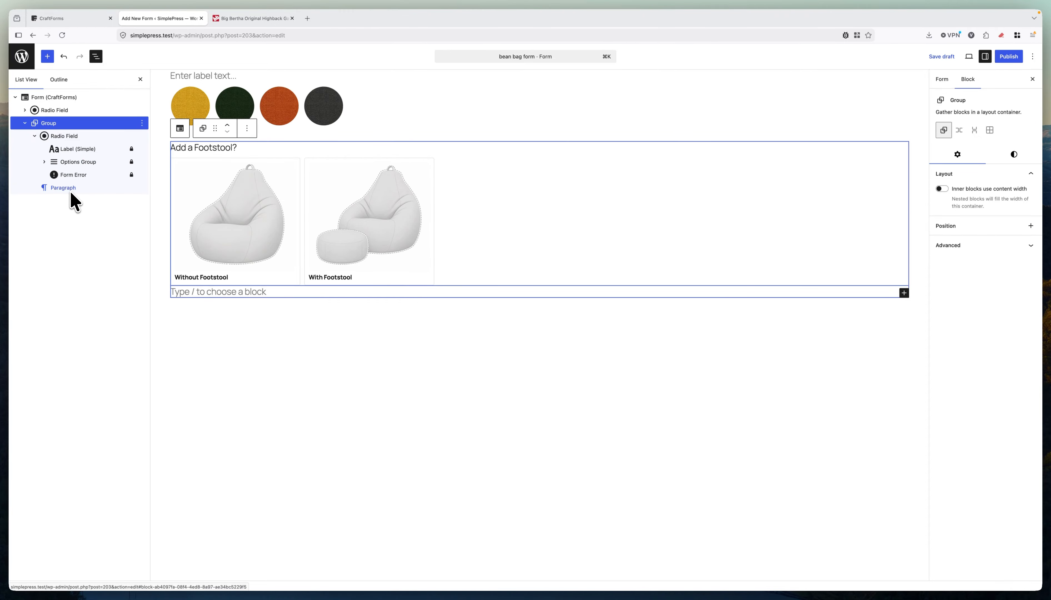
# Add an InfoBlock to the footstool group and nest the empty paragraph inside it.
pyautogui.click(48, 56)
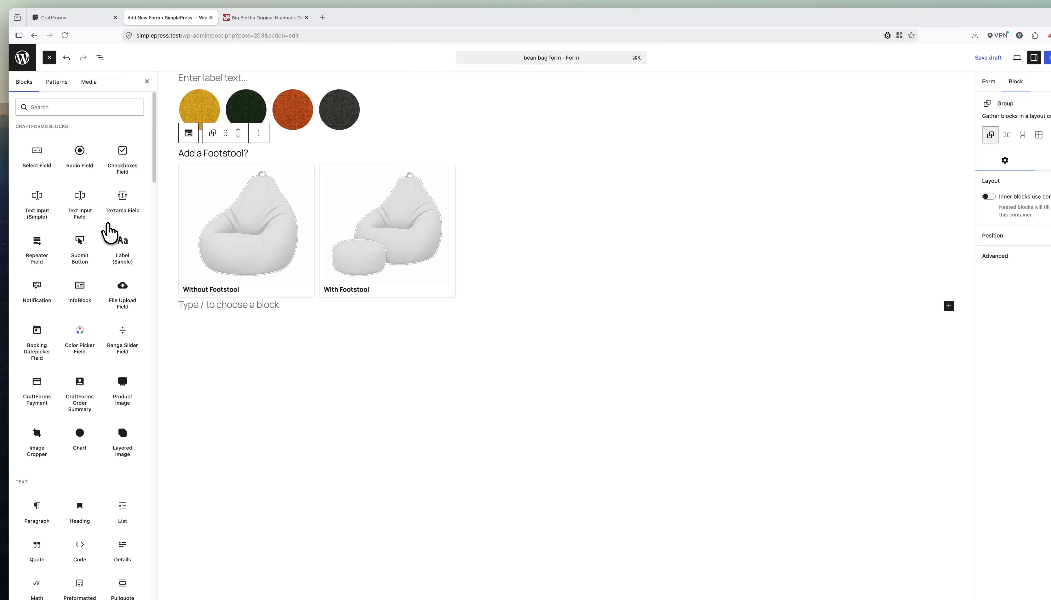
pyautogui.click(79, 288)
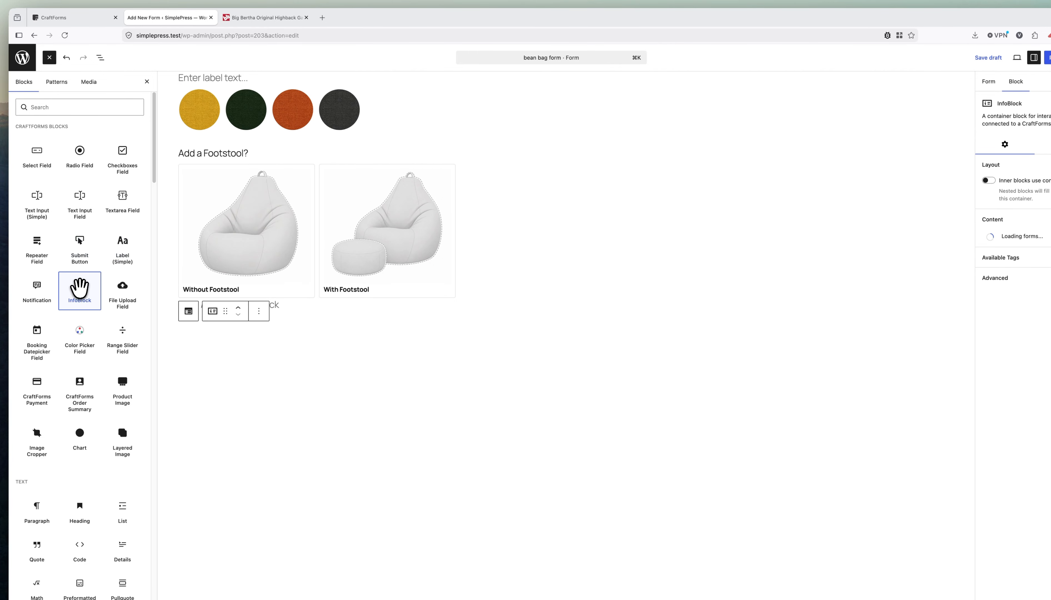
pyautogui.click(100, 59)
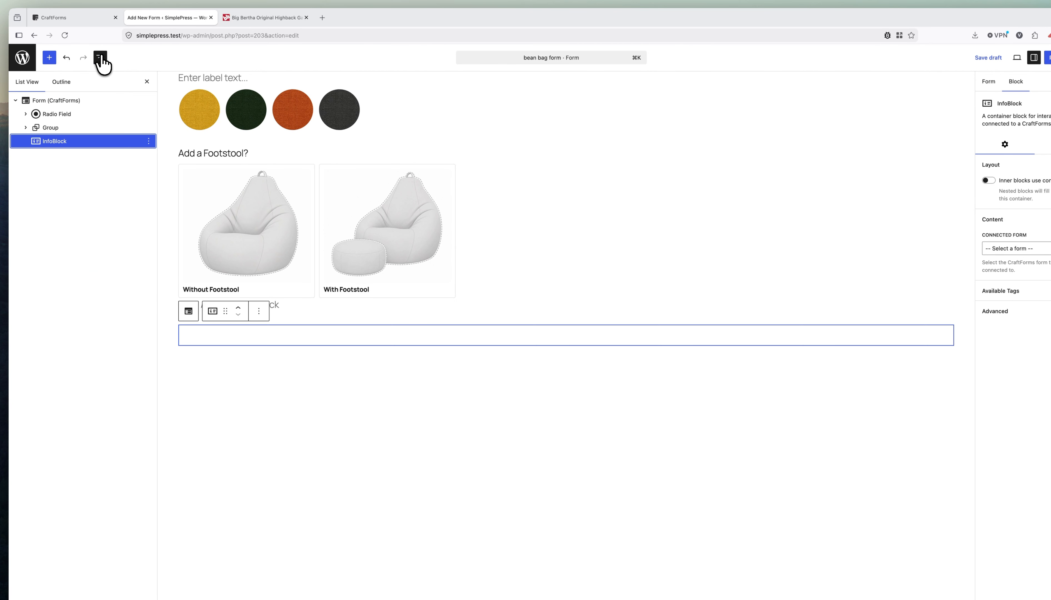
pyautogui.click(25, 128)
pyautogui.moveTo(40, 168); pyautogui.dragTo(50, 155)
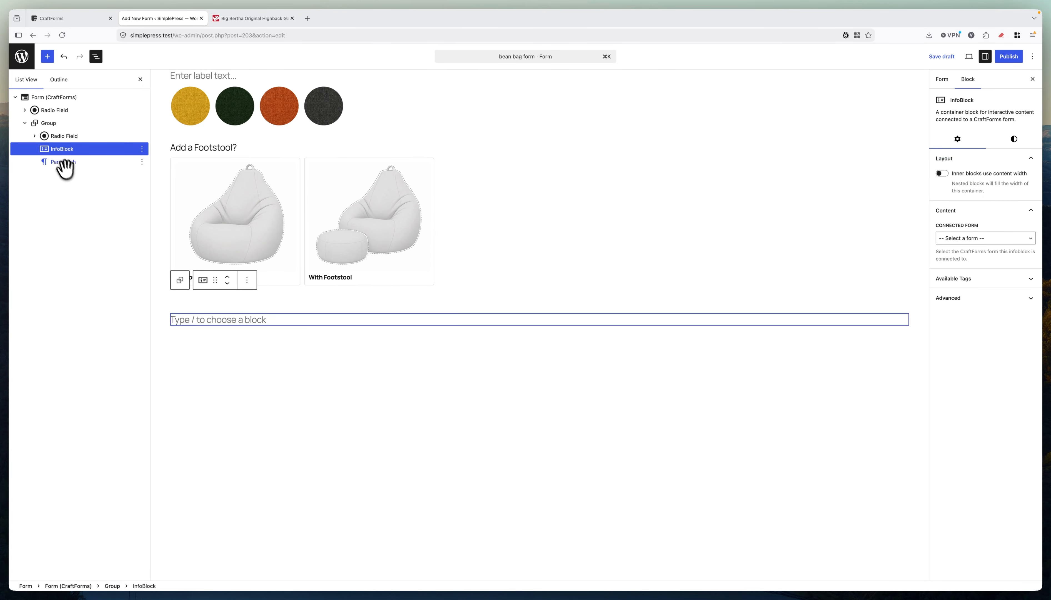
pyautogui.moveTo(61, 165); pyautogui.dragTo(64, 155)
pyautogui.click(35, 155)
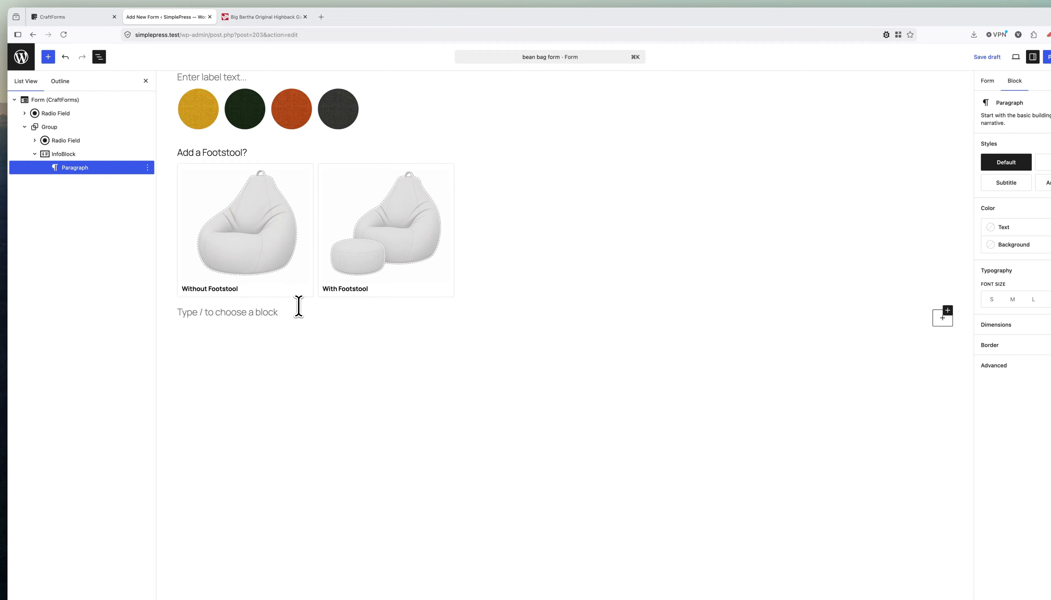
pyautogui.click(246, 18)
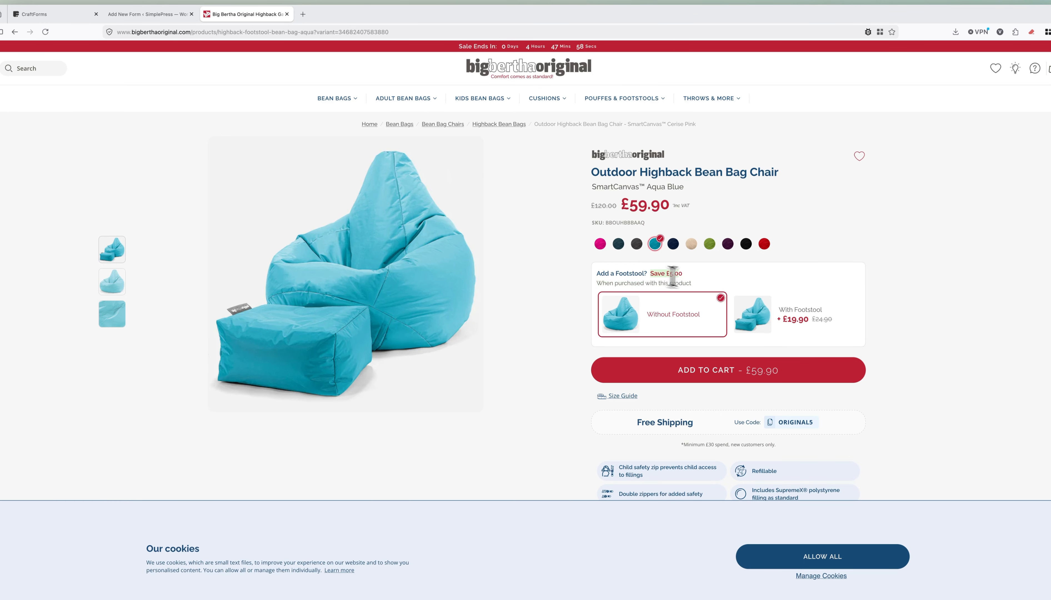
# Copy 'Save £5.00 When purchased with this product' from the Big Bertha product page.
pyautogui.moveTo(672, 277); pyautogui.dragTo(692, 282)
pyautogui.press('super+c')
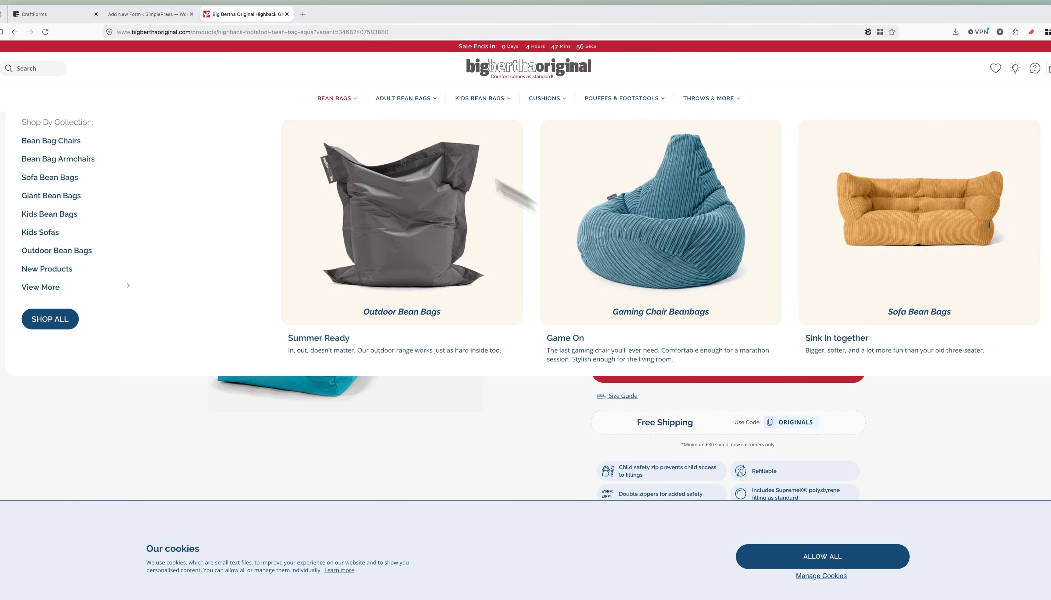
pyautogui.click(164, 11)
pyautogui.click(108, 131)
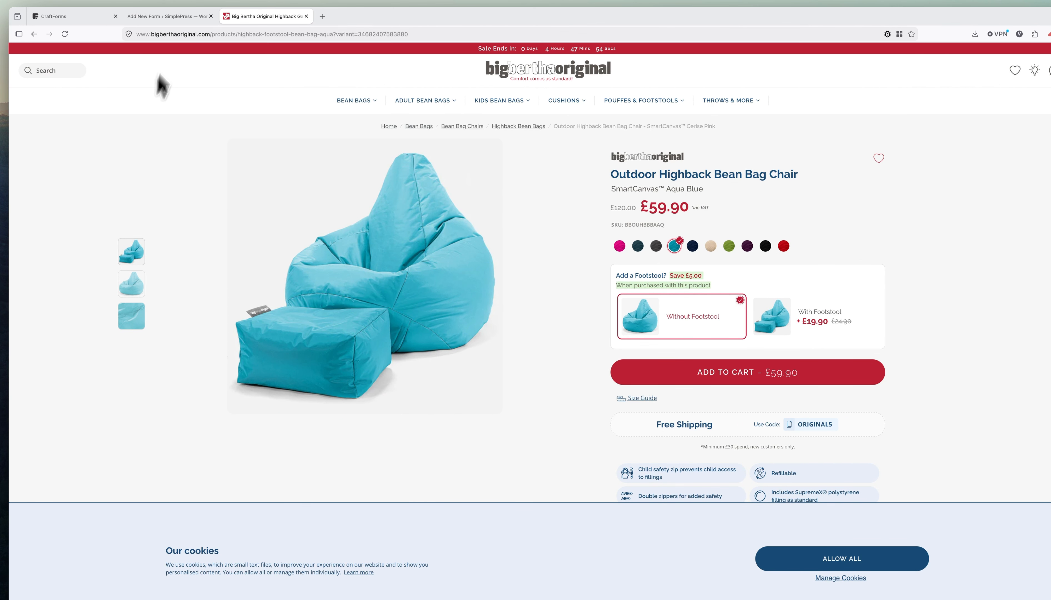
pyautogui.click(181, 16)
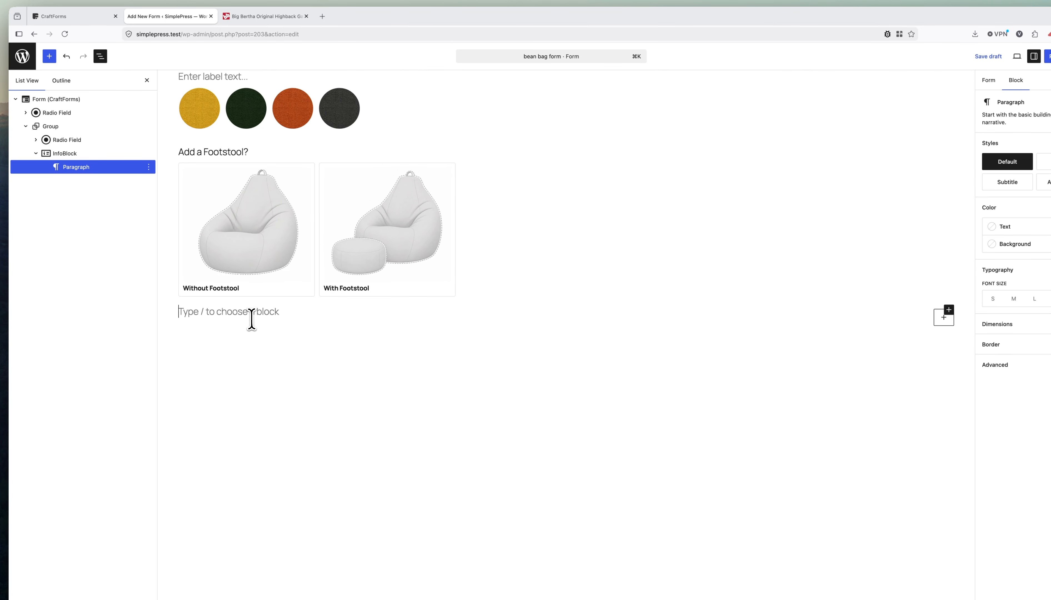
# Paste the savings text into the InfoBlock paragraph and remove the £ sign before 5.00.
pyautogui.press('super+v')
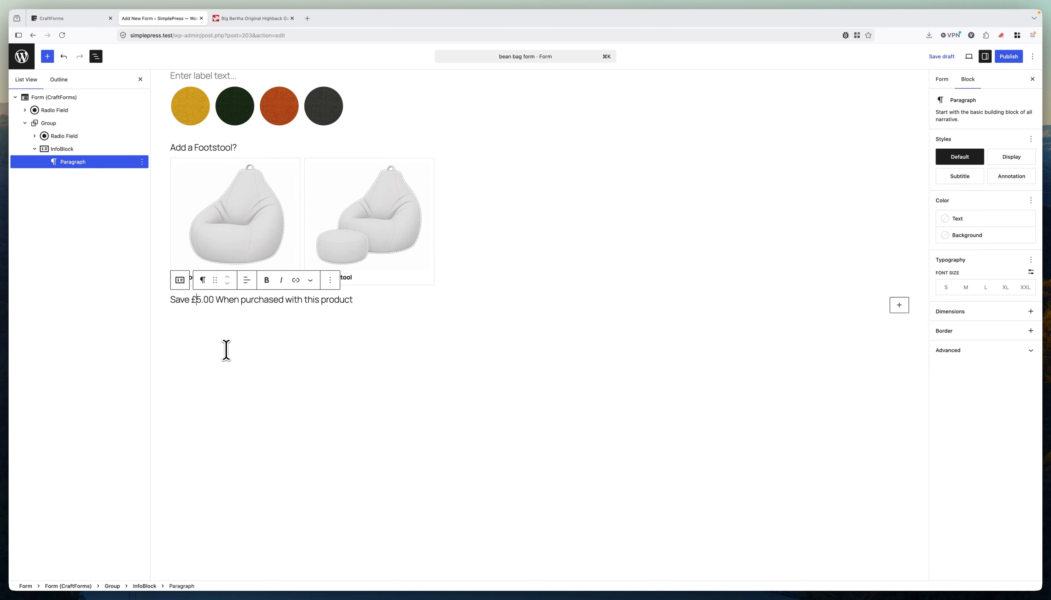
pyautogui.press('BackSpace')
pyautogui.write('{{')
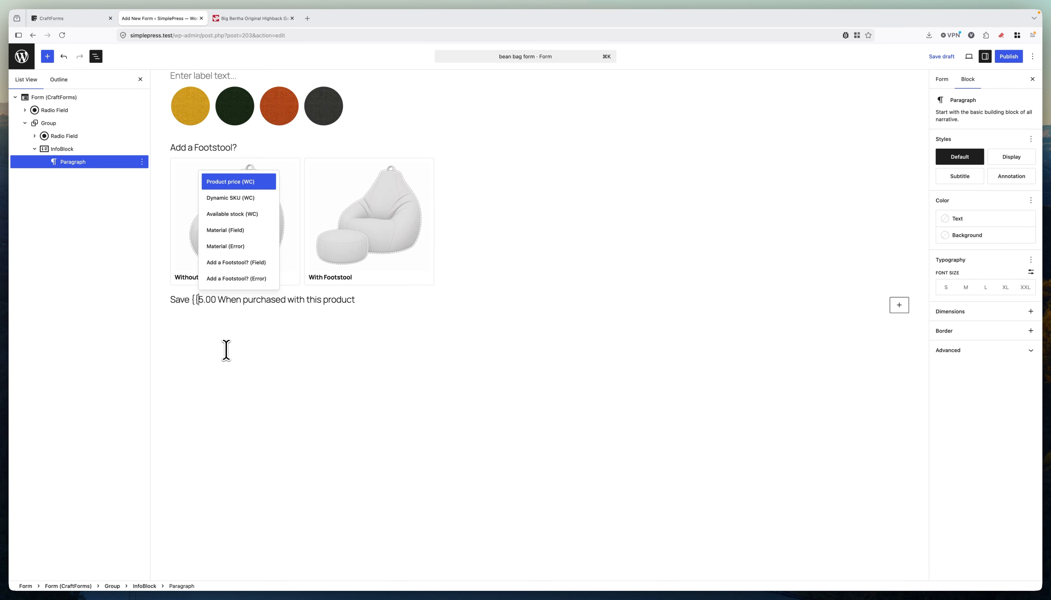
pyautogui.press('Down')
pyautogui.press('Down')
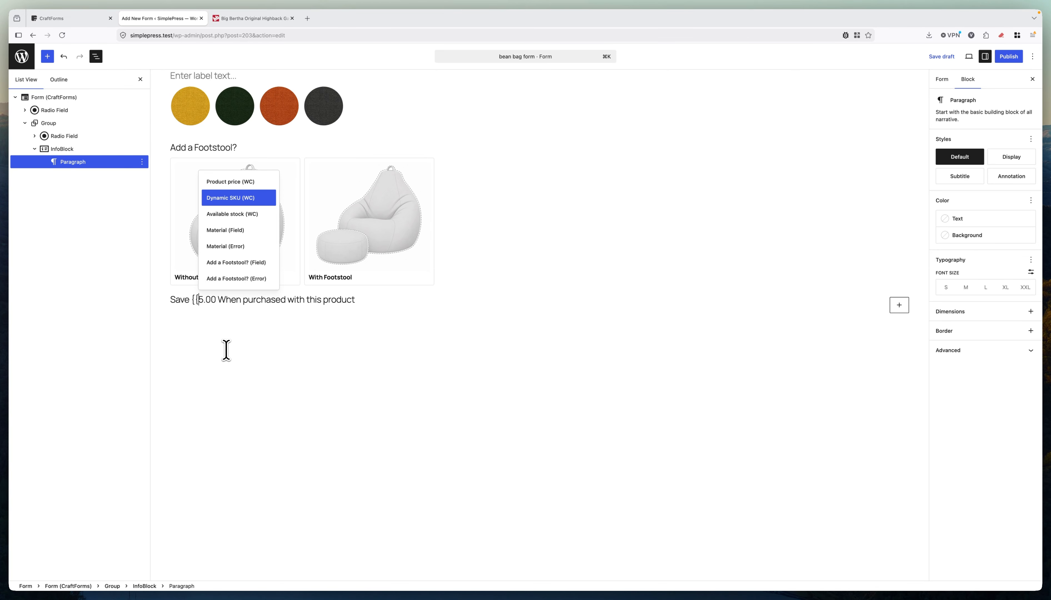
pyautogui.press('Up')
pyautogui.press('Up')
pyautogui.press('Up')
pyautogui.press('Up')
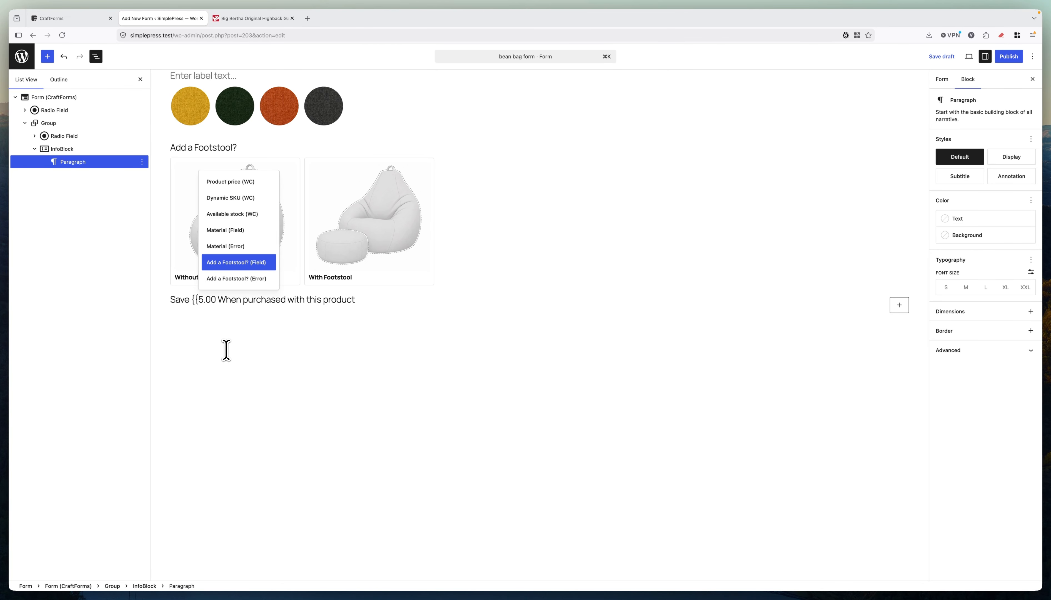
pyautogui.click(400, 298)
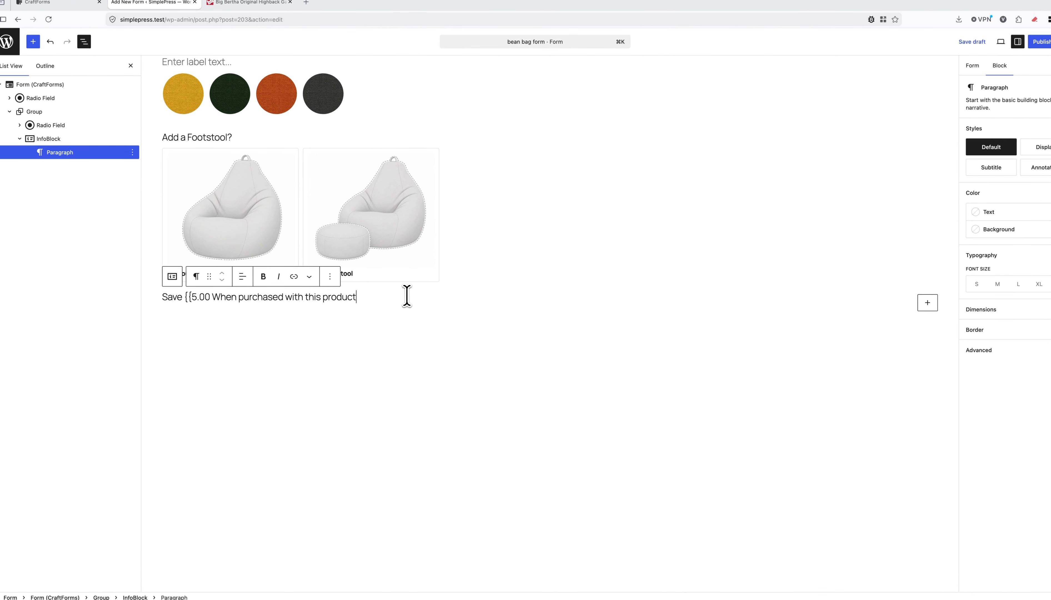
pyautogui.click(191, 297)
pyautogui.press('BackSpace')
pyautogui.press('BackSpace')
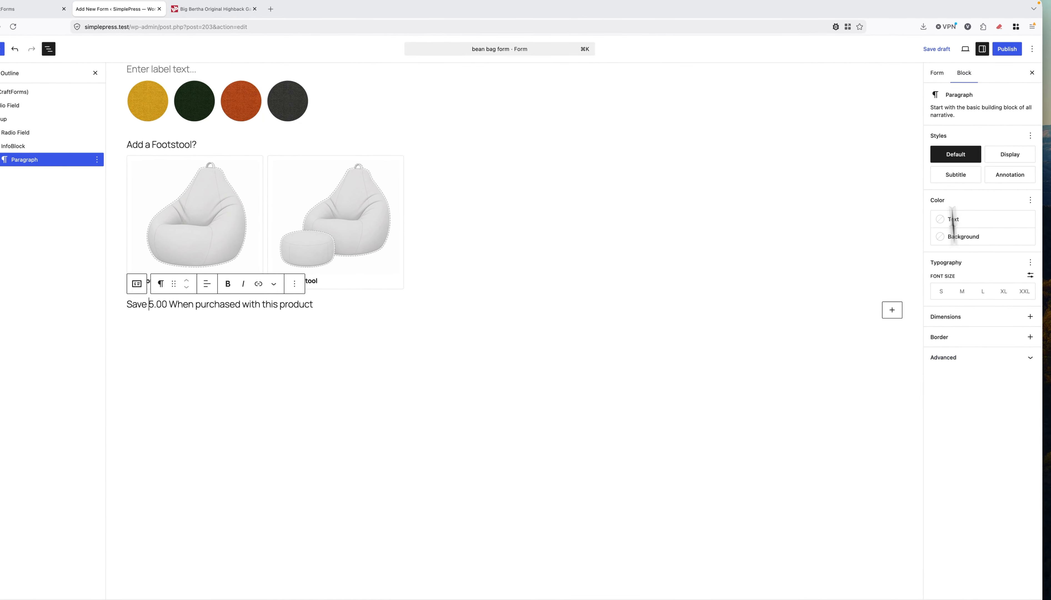
pyautogui.click(937, 72)
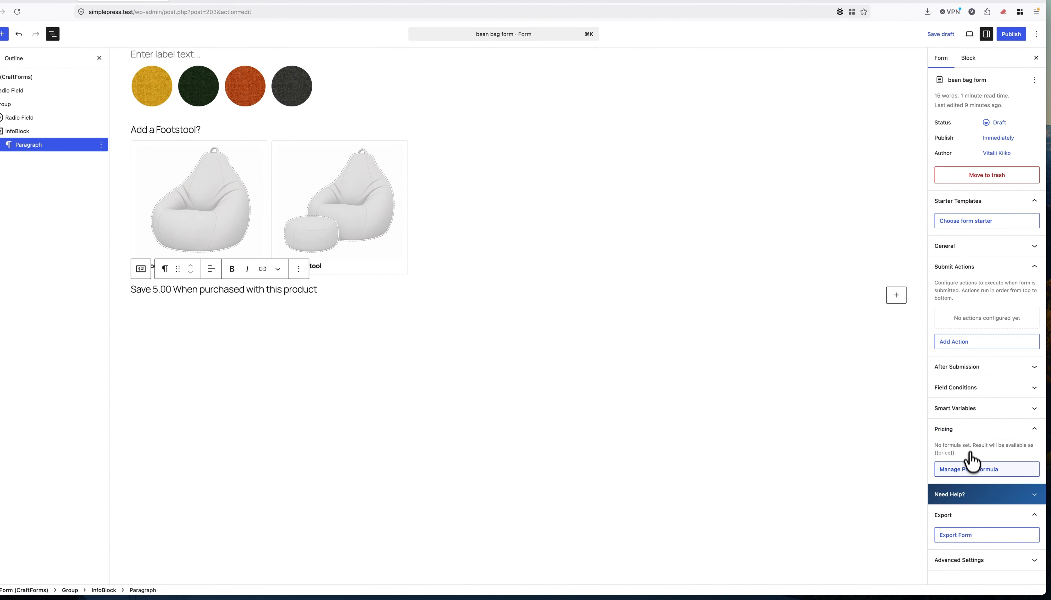
# Set the form's price formula to 1.
pyautogui.click(485, 278)
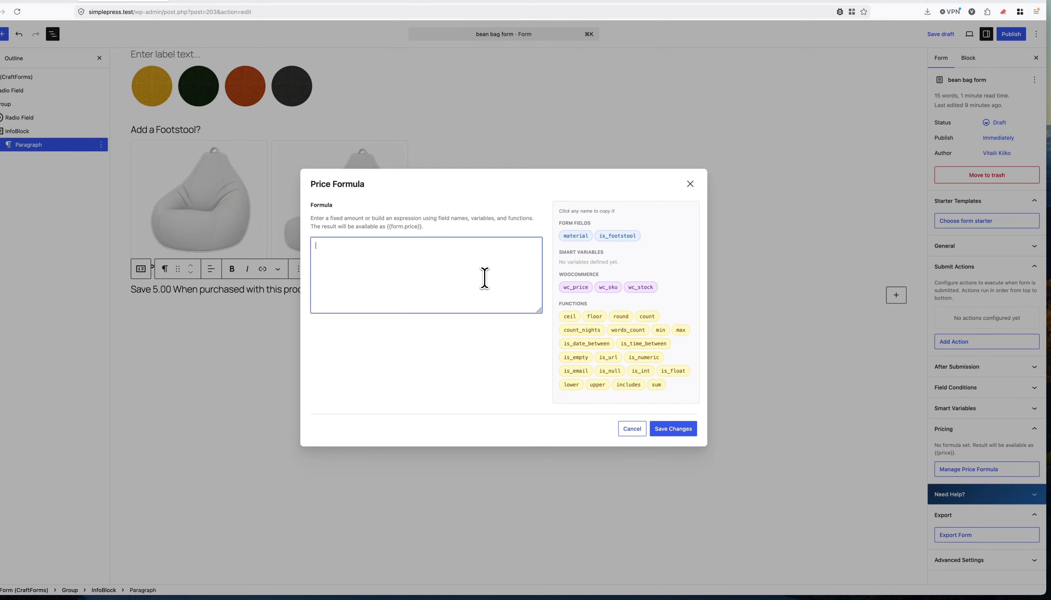
pyautogui.write('1')
pyautogui.click(679, 433)
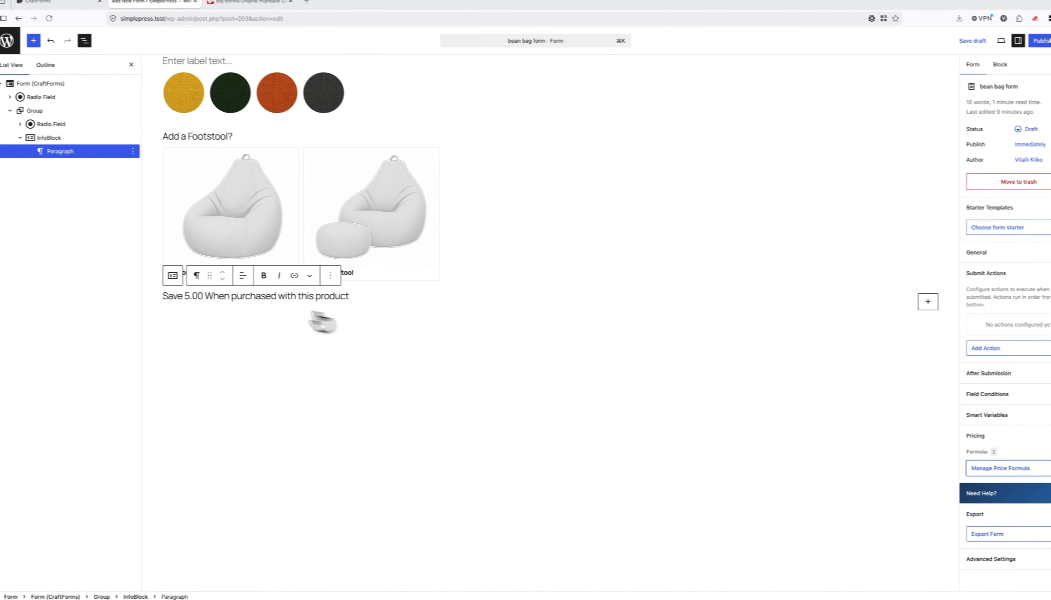
# Insert the {{form.currency}} placeholder before 5.00 in the savings line.
pyautogui.write('{')
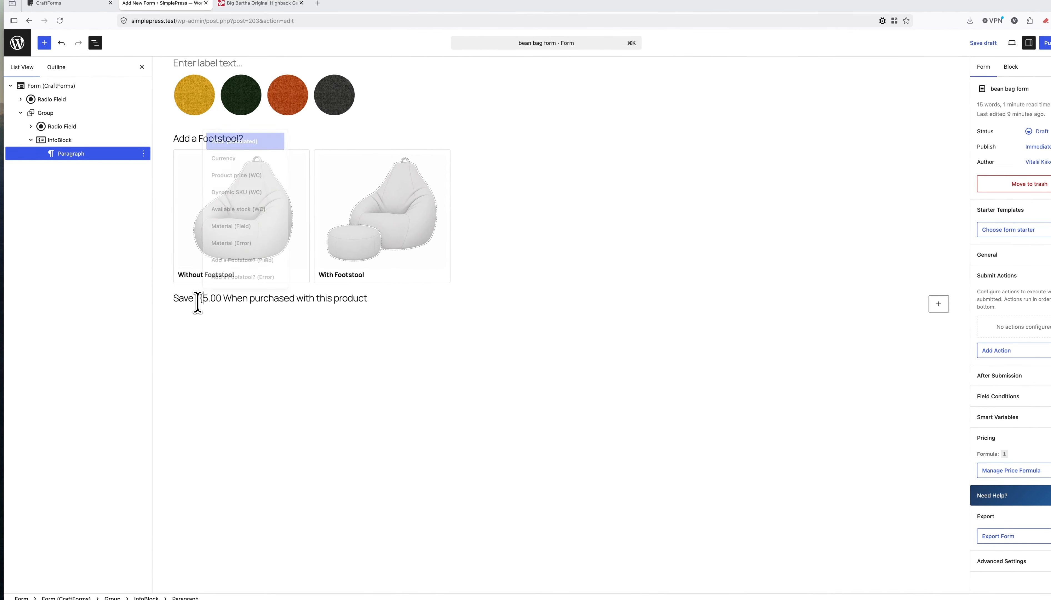
pyautogui.press('Down')
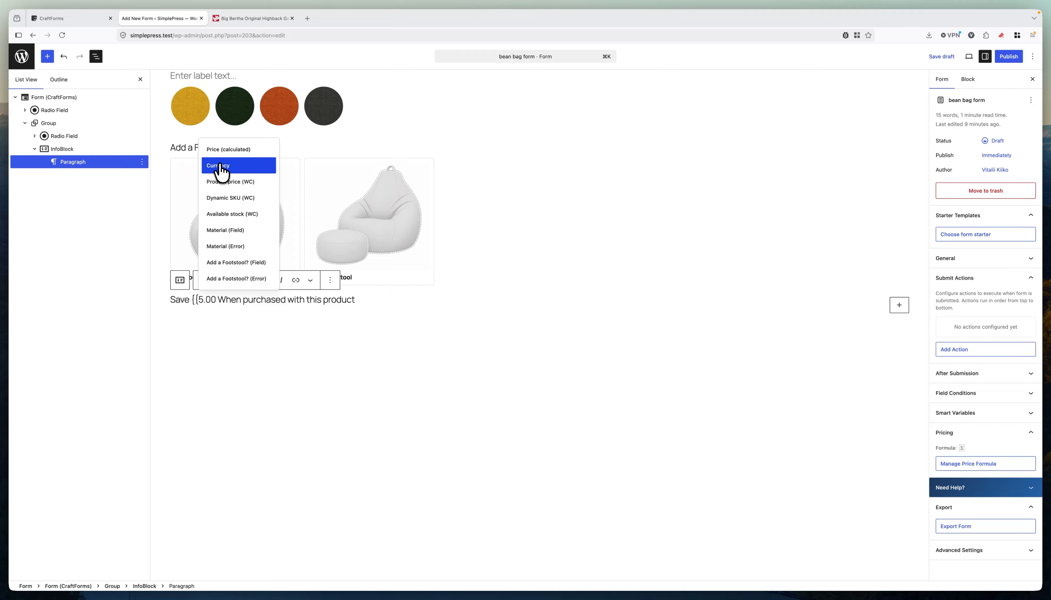
pyautogui.click(219, 166)
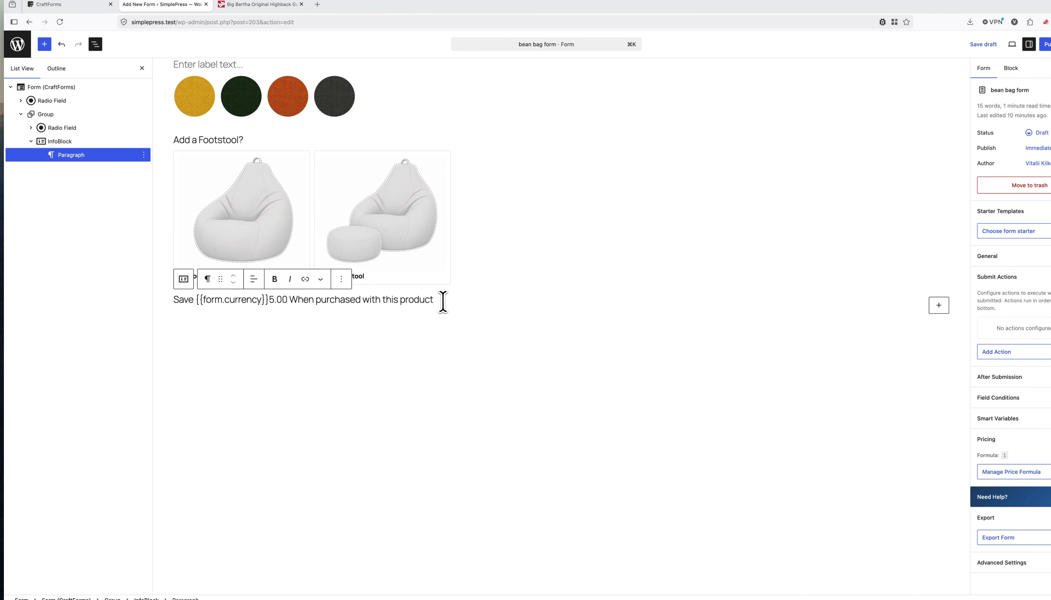
pyautogui.moveTo(439, 301); pyautogui.dragTo(173, 300)
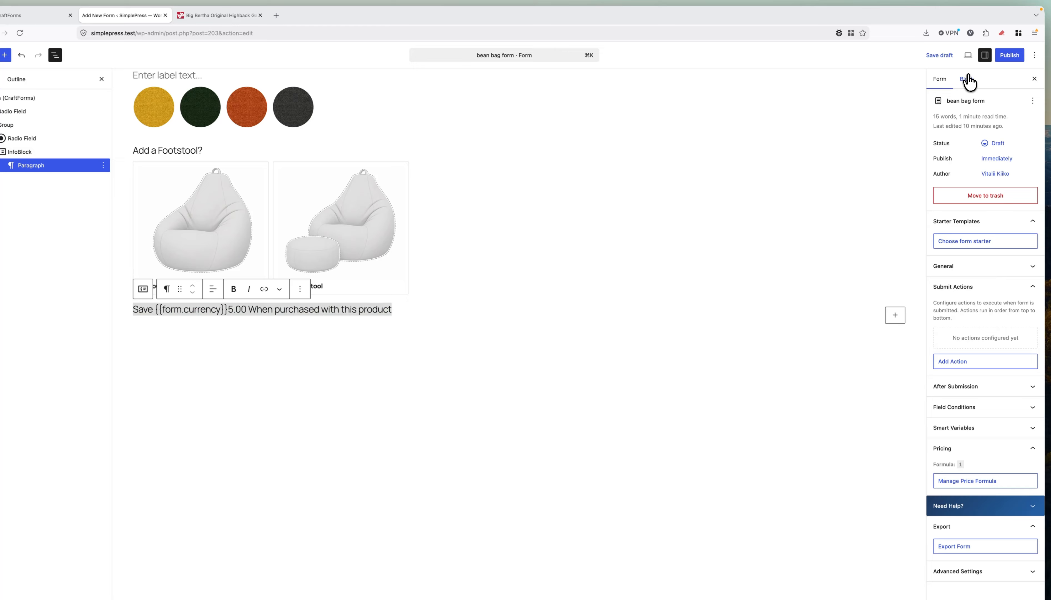
pyautogui.click(967, 79)
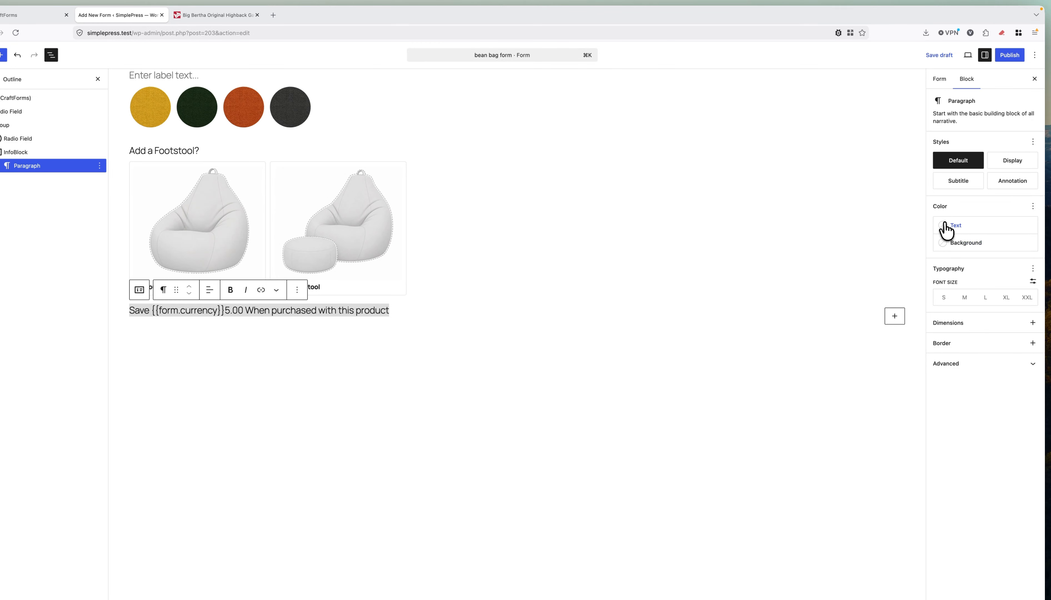
# Set the savings paragraph text to Accent 3 purple with Semi Bold font weight.
pyautogui.click(946, 230)
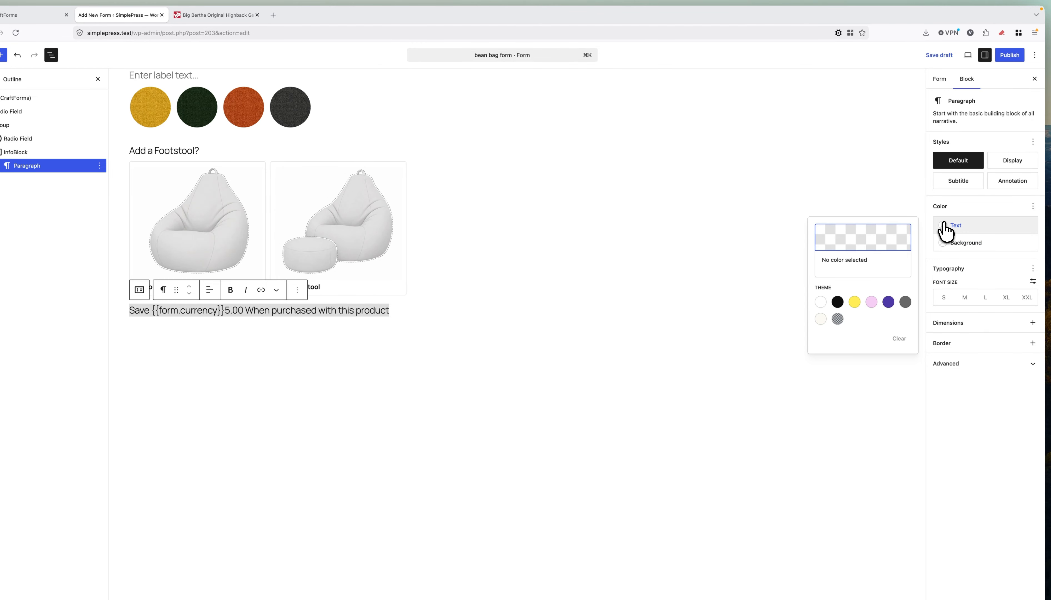
pyautogui.click(888, 303)
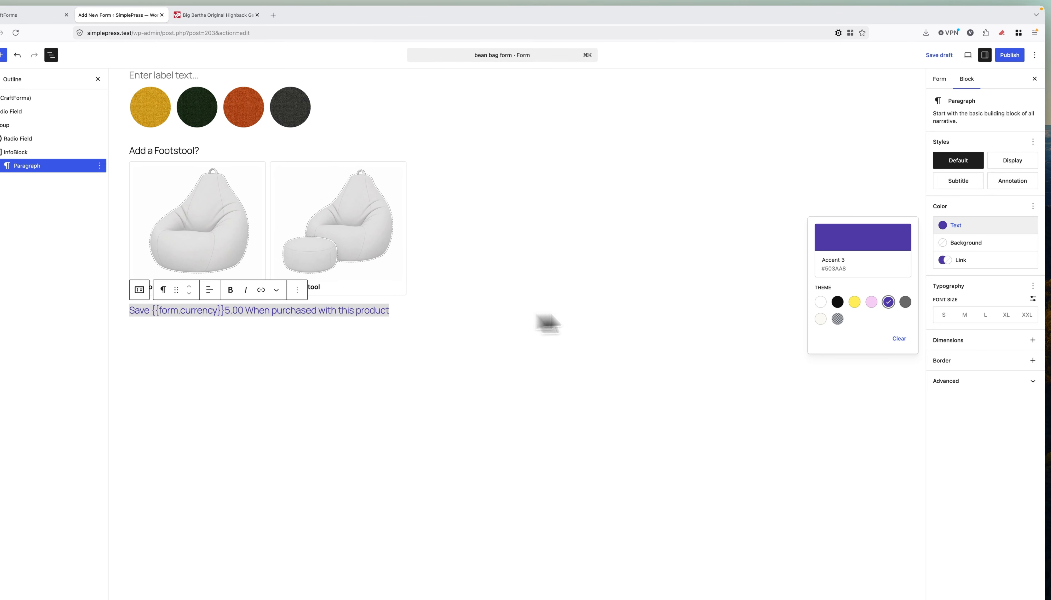
pyautogui.click(1032, 280)
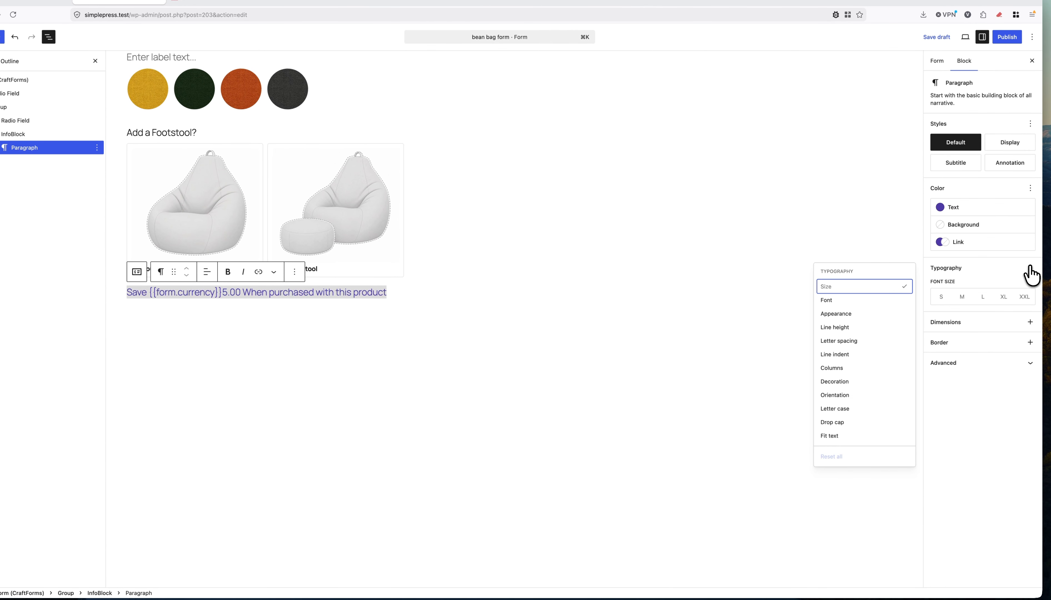
pyautogui.click(838, 314)
pyautogui.click(964, 331)
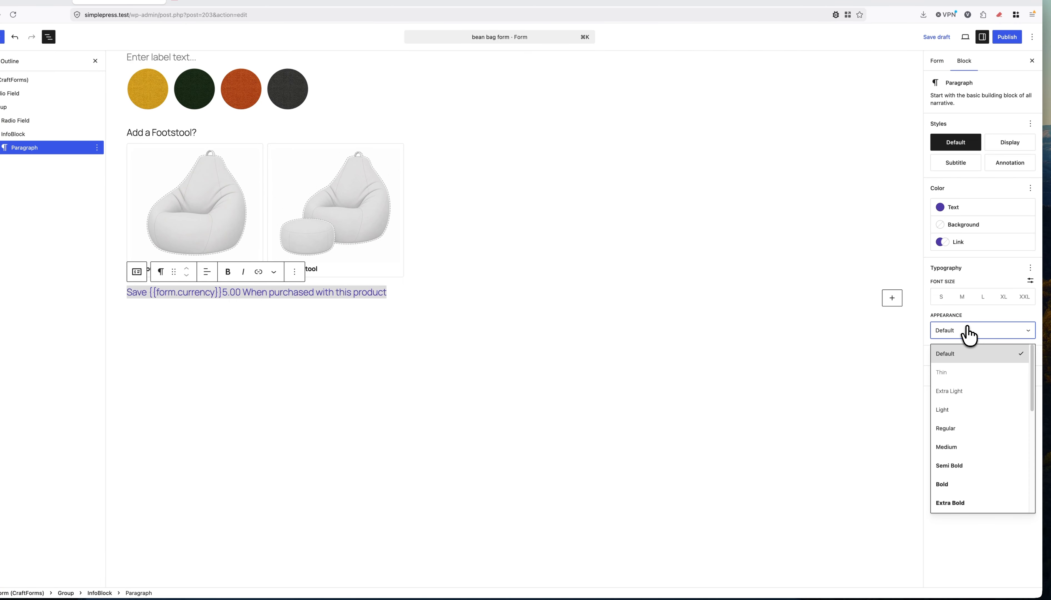
pyautogui.click(960, 467)
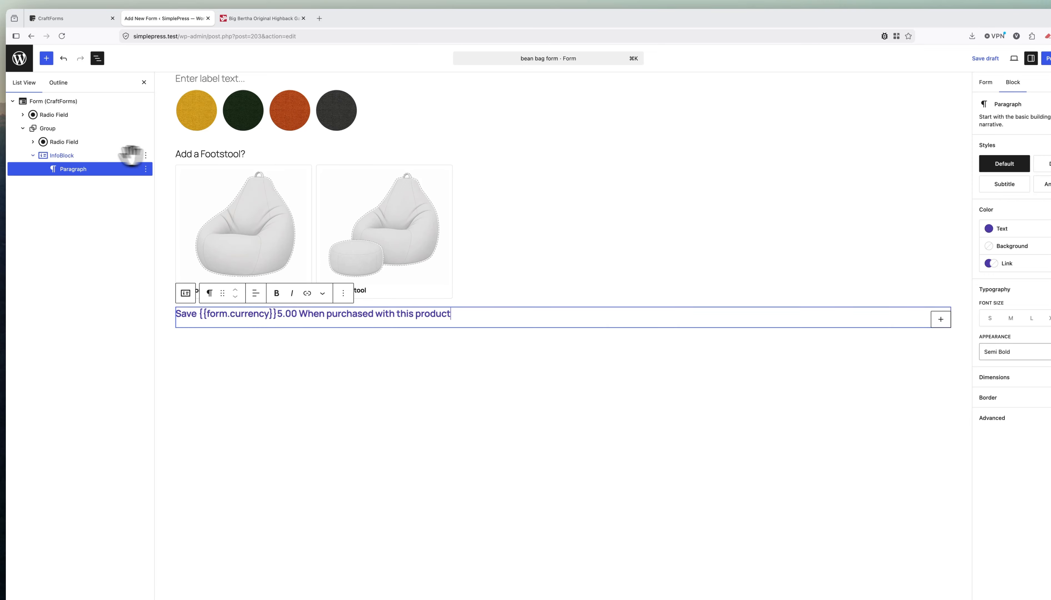
# Give the footstool group an Accent 5 (#FBFAF3) background and X-Small padding on all sides.
pyautogui.click(70, 127)
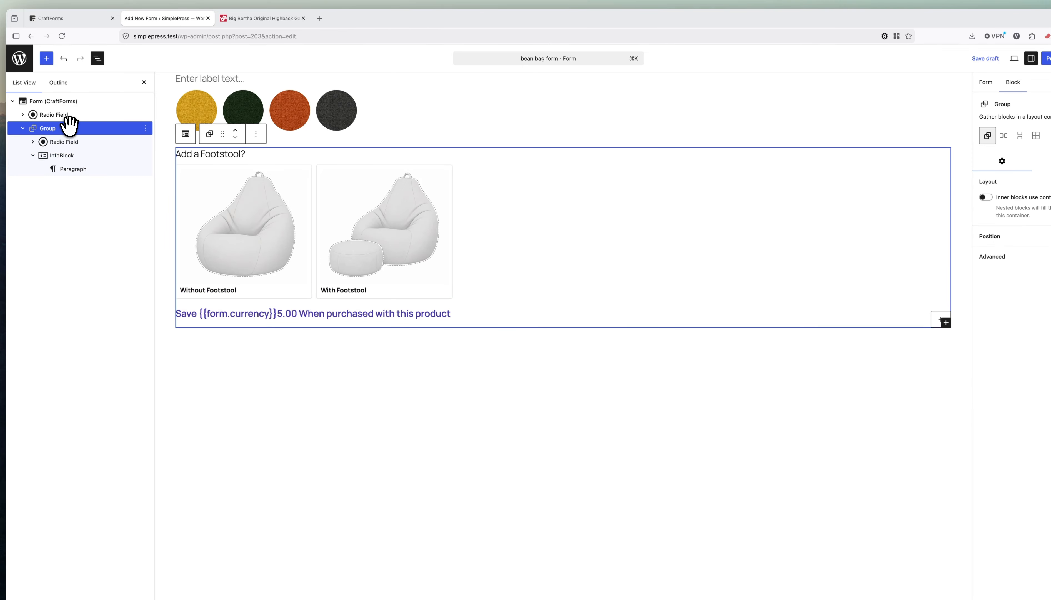
pyautogui.click(236, 19)
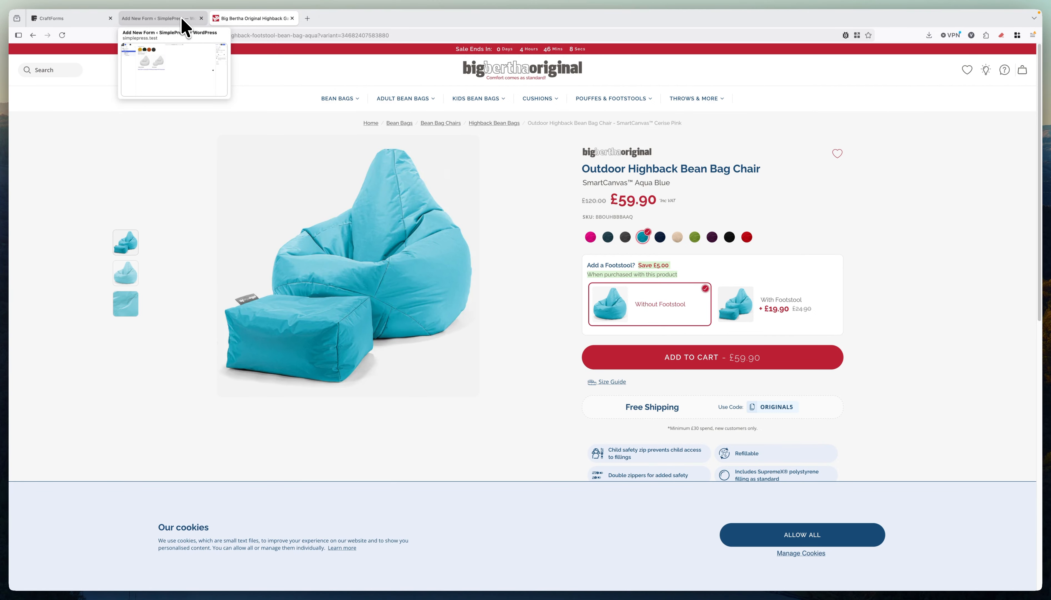
pyautogui.click(182, 19)
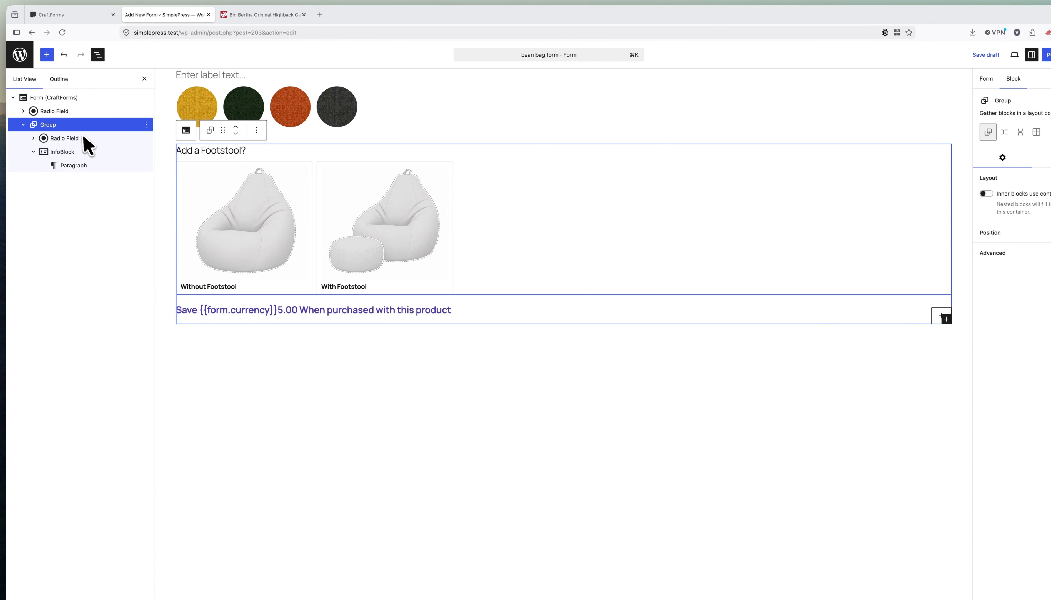
pyautogui.click(1001, 154)
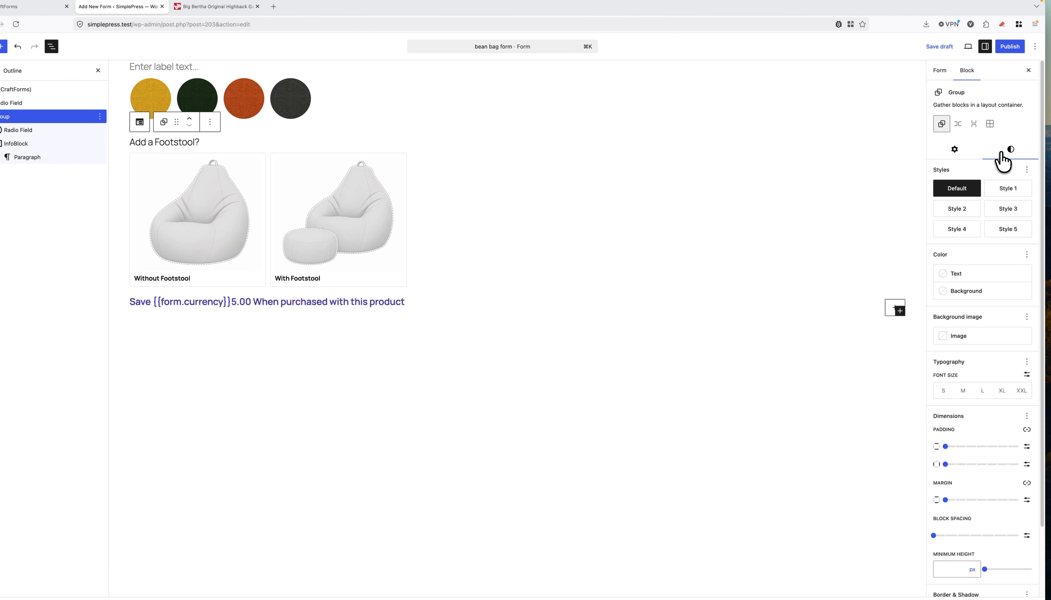
pyautogui.click(960, 290)
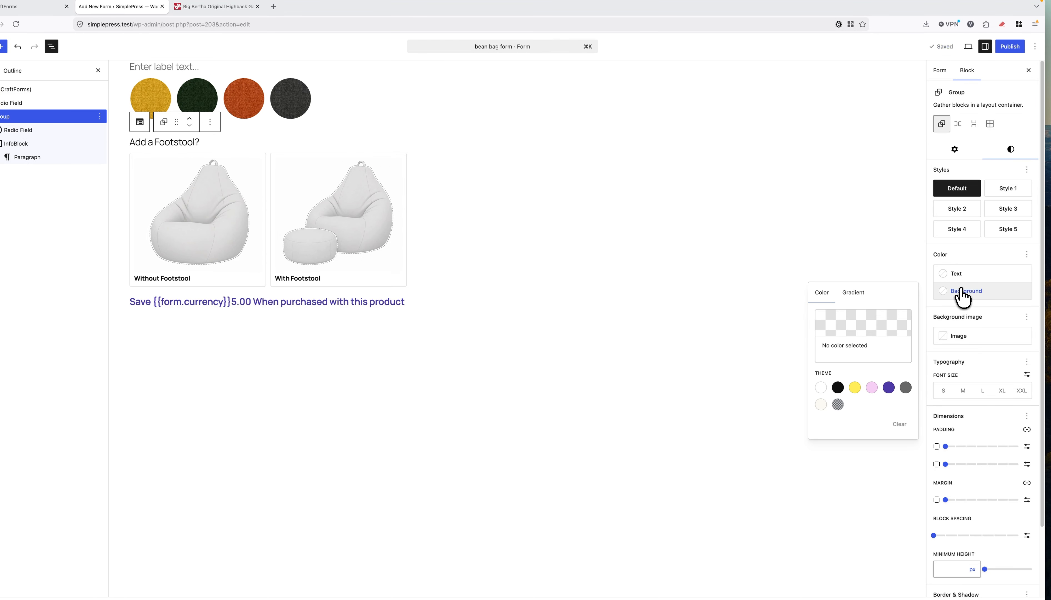
pyautogui.click(820, 387)
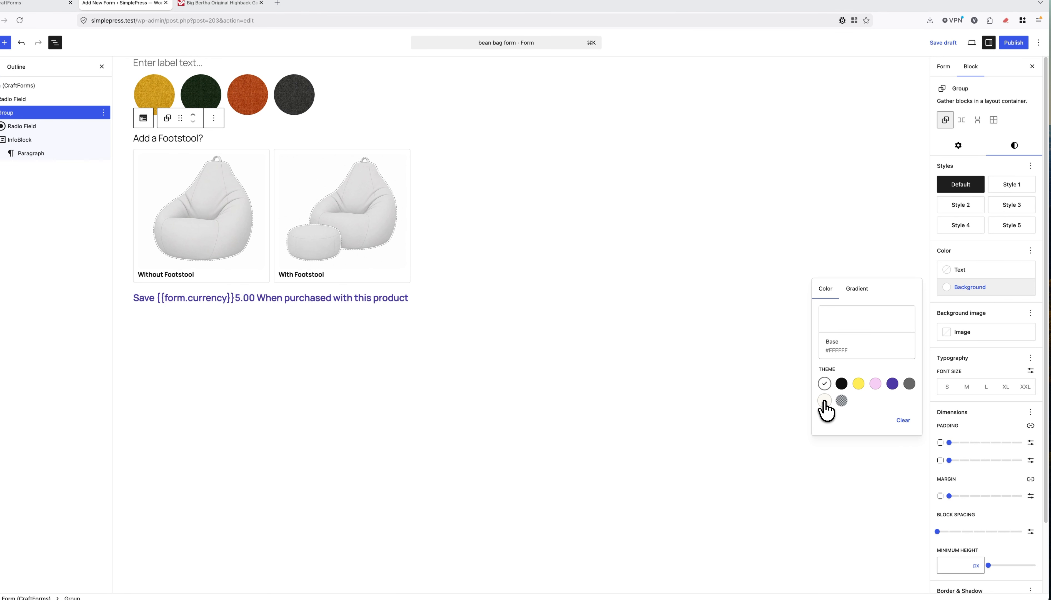
pyautogui.click(824, 402)
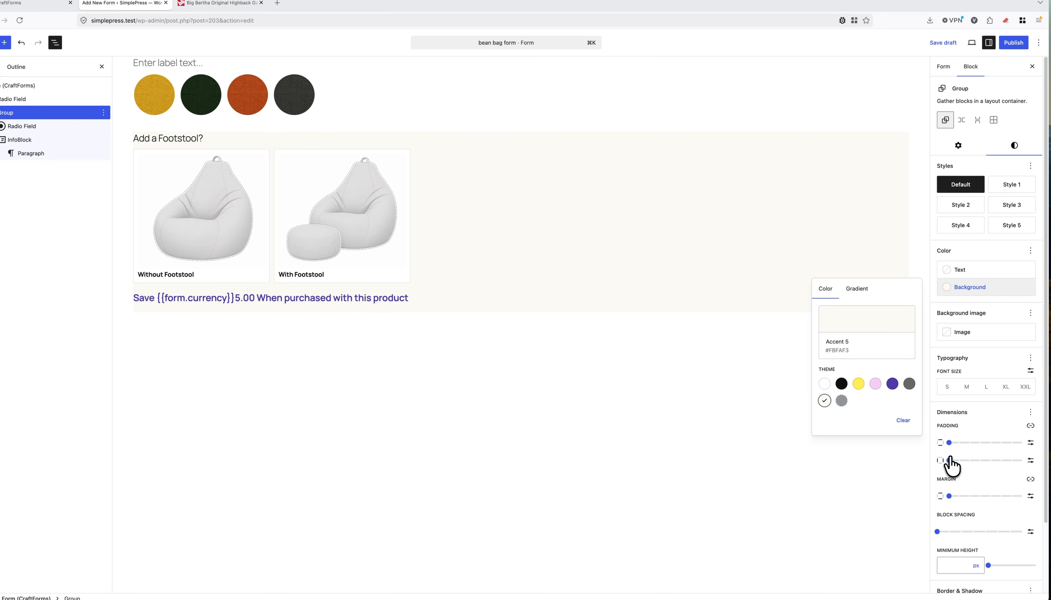
pyautogui.moveTo(951, 464); pyautogui.dragTo(975, 466)
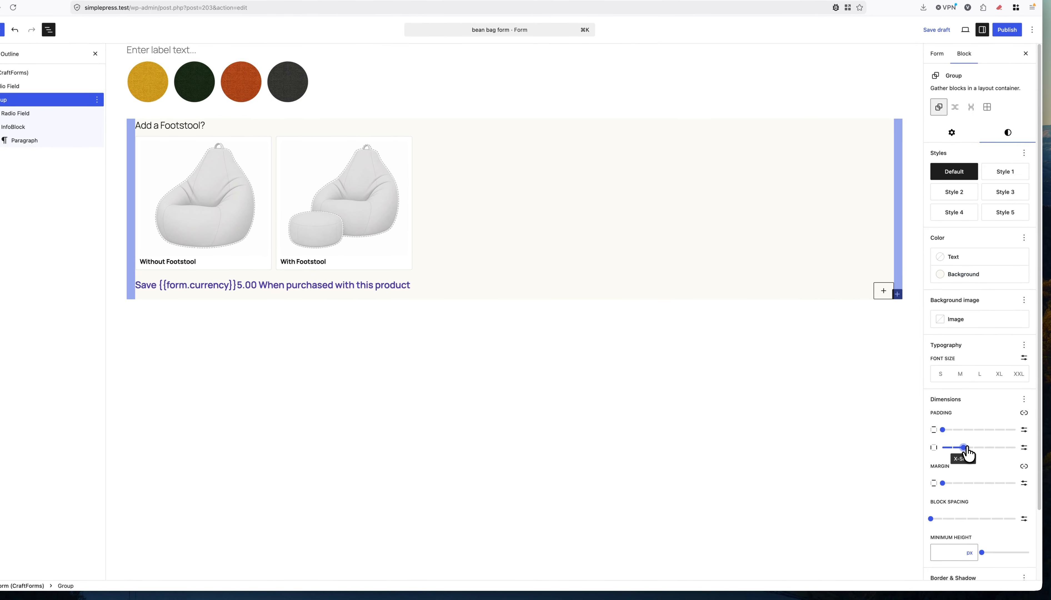
pyautogui.moveTo(942, 429); pyautogui.dragTo(961, 440)
# Give the footstool group a 1 px custom pale-grey border and a 10 px corner radius.
pyautogui.scroll(-3, 988, 493)
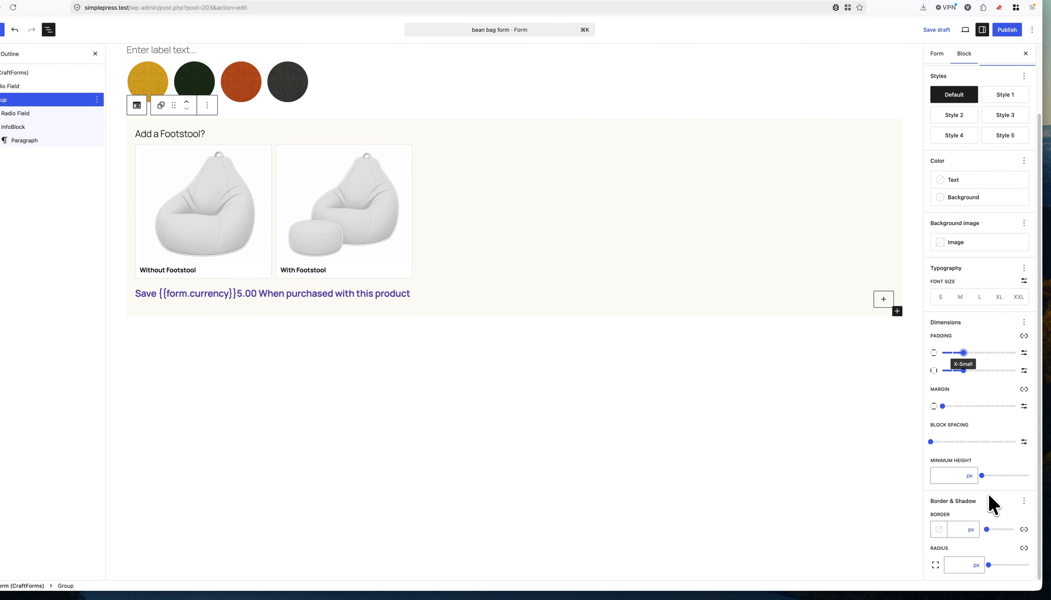
pyautogui.click(958, 529)
pyautogui.write('1')
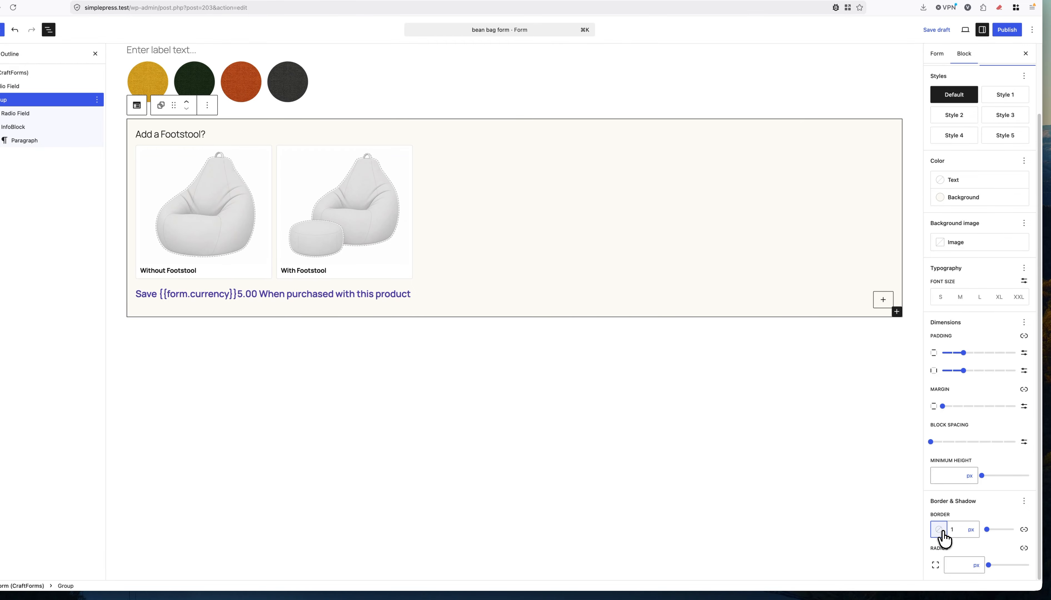
pyautogui.click(939, 529)
pyautogui.click(849, 449)
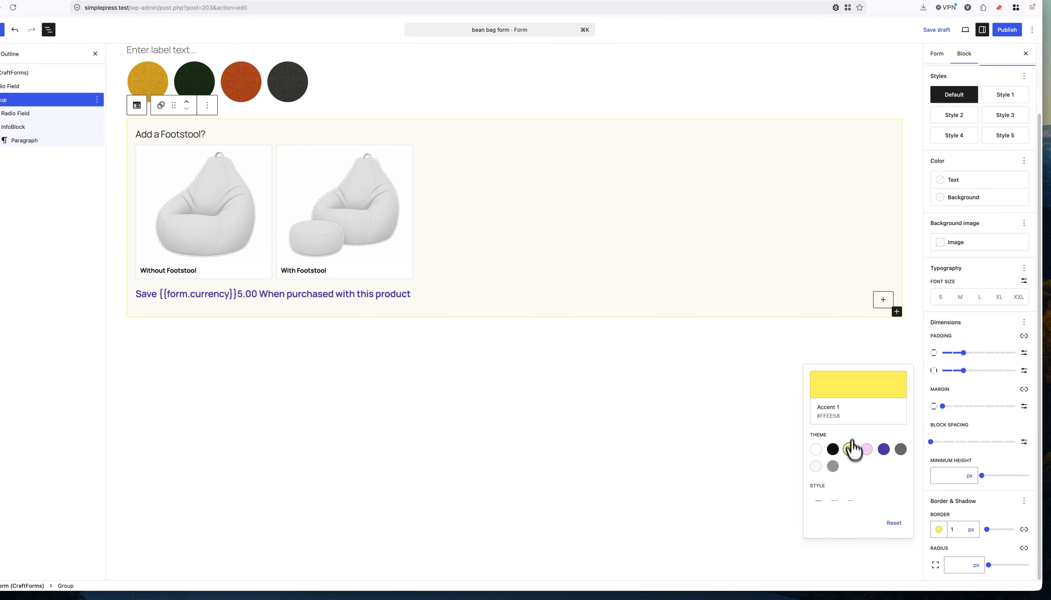
pyautogui.click(846, 388)
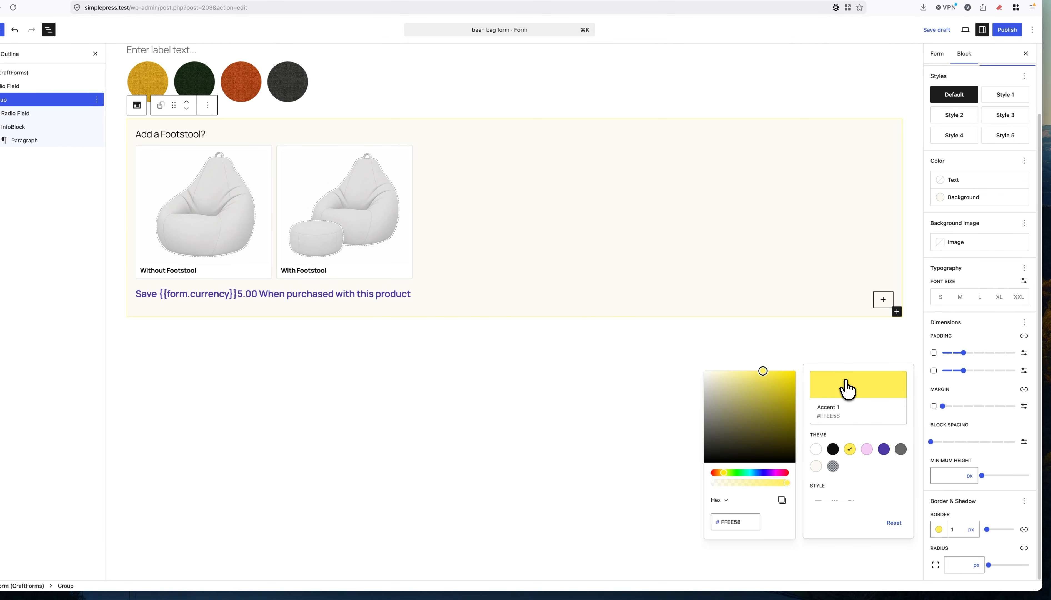
pyautogui.click(718, 379)
pyautogui.moveTo(717, 379); pyautogui.dragTo(712, 387)
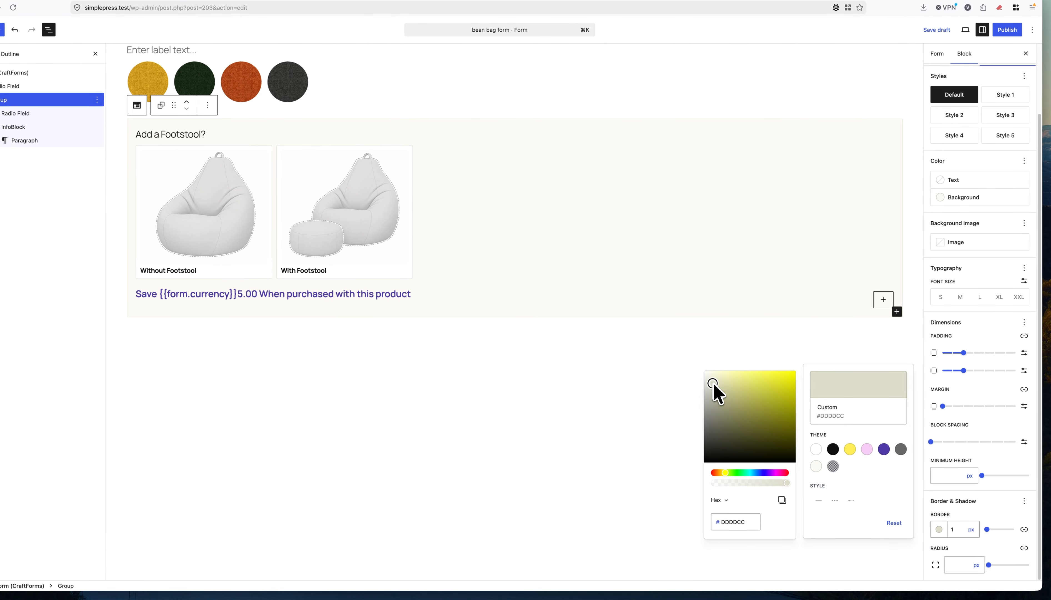
pyautogui.click(960, 564)
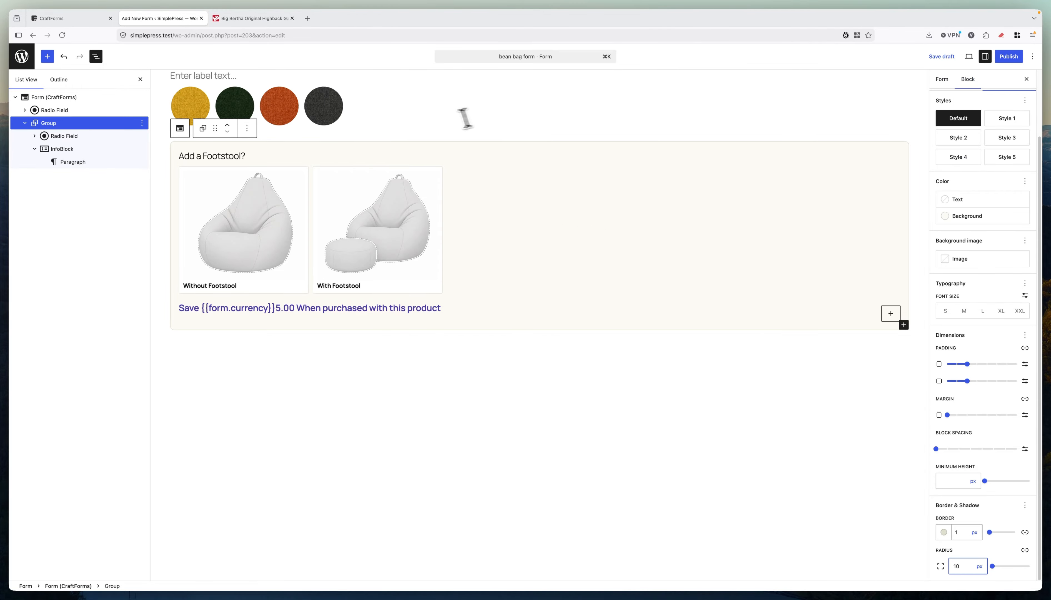
# Publish the bean bag form and switch to the form-wide settings.
pyautogui.click(1005, 58)
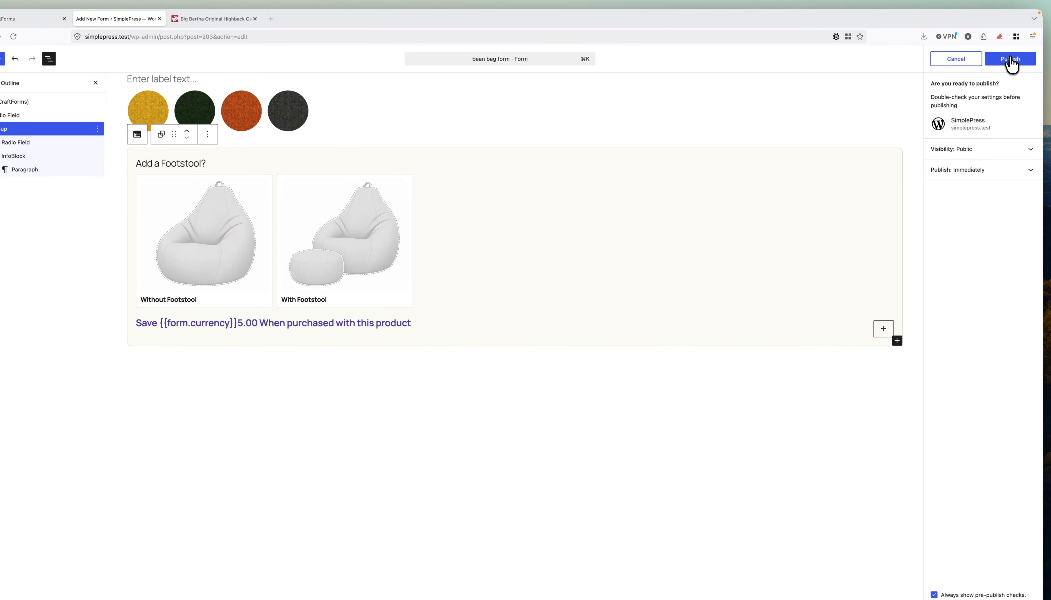
pyautogui.click(1009, 60)
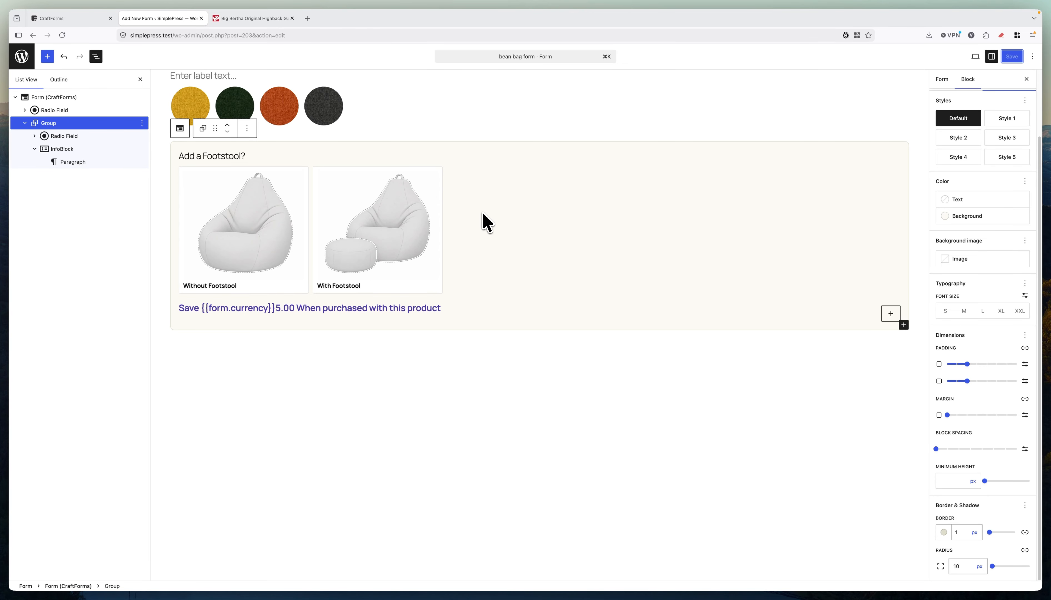
pyautogui.click(942, 79)
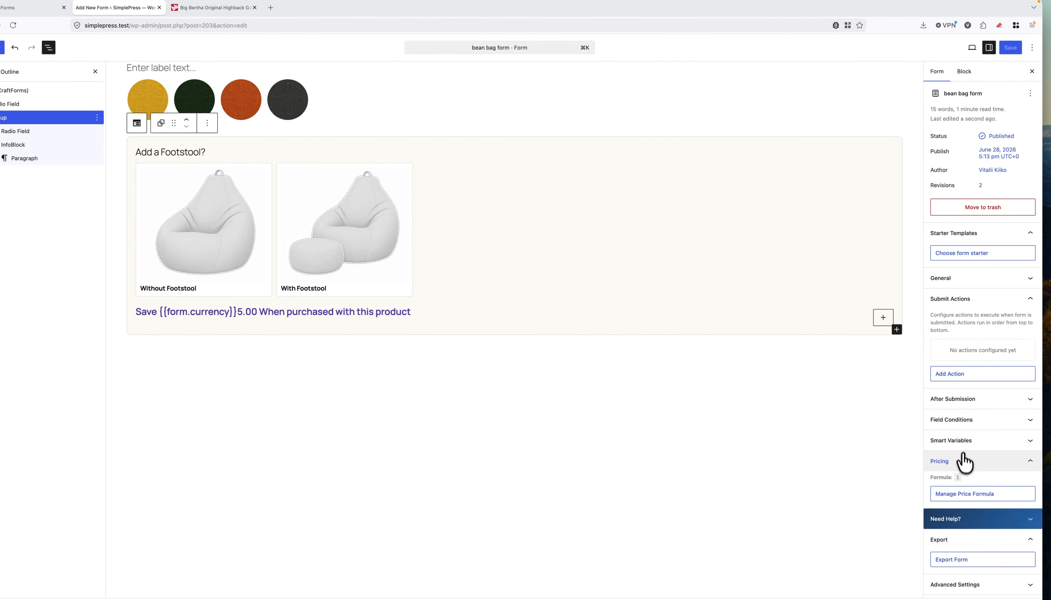
# Expand the empty Smart Variables section and add an empty paragraph below the footstool group.
pyautogui.click(966, 524)
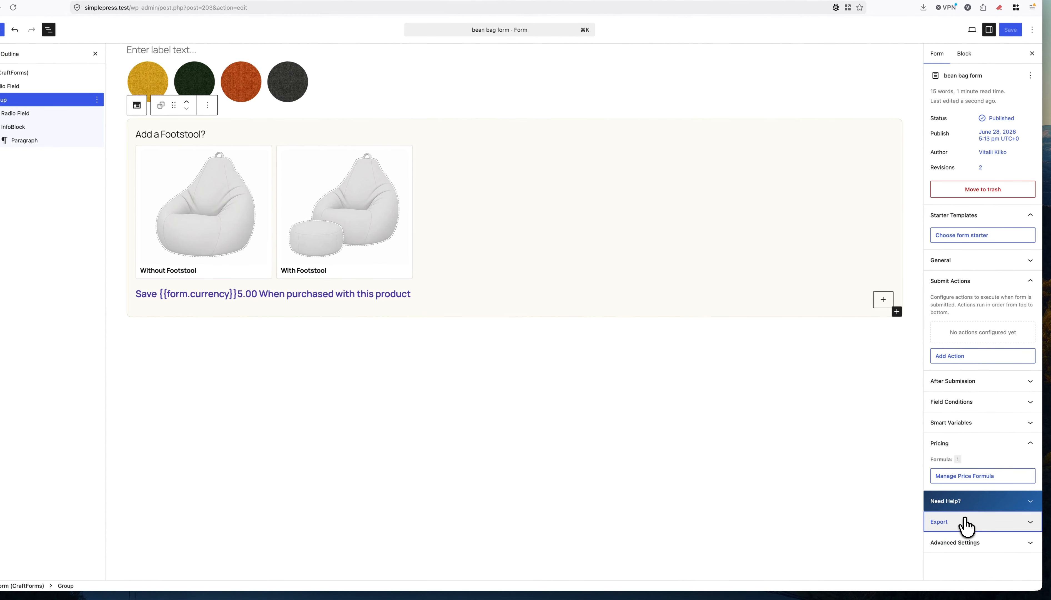
pyautogui.click(958, 430)
pyautogui.scroll(-1, 968, 438)
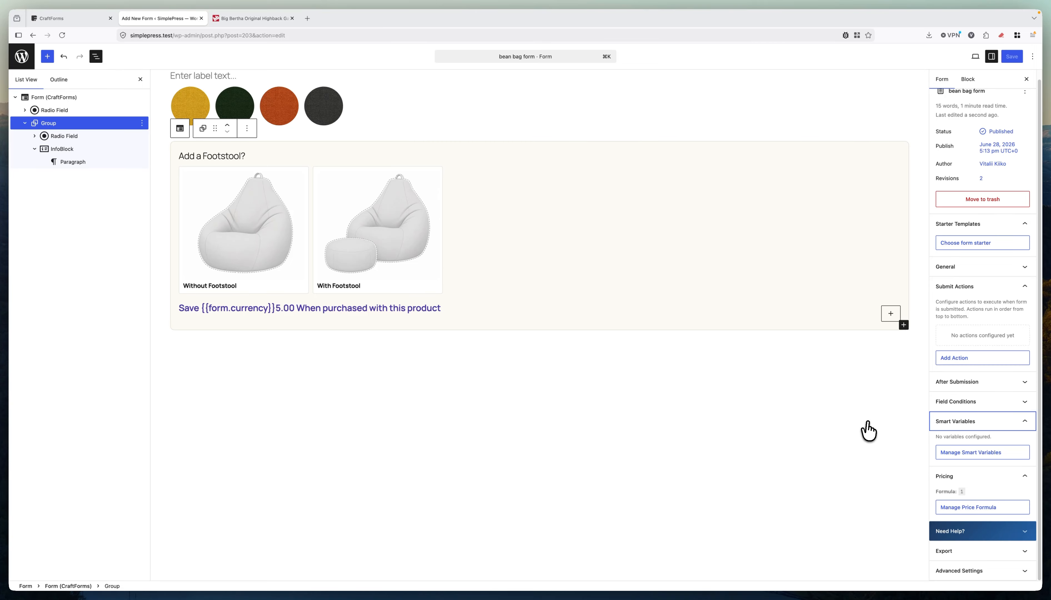
pyautogui.click(584, 388)
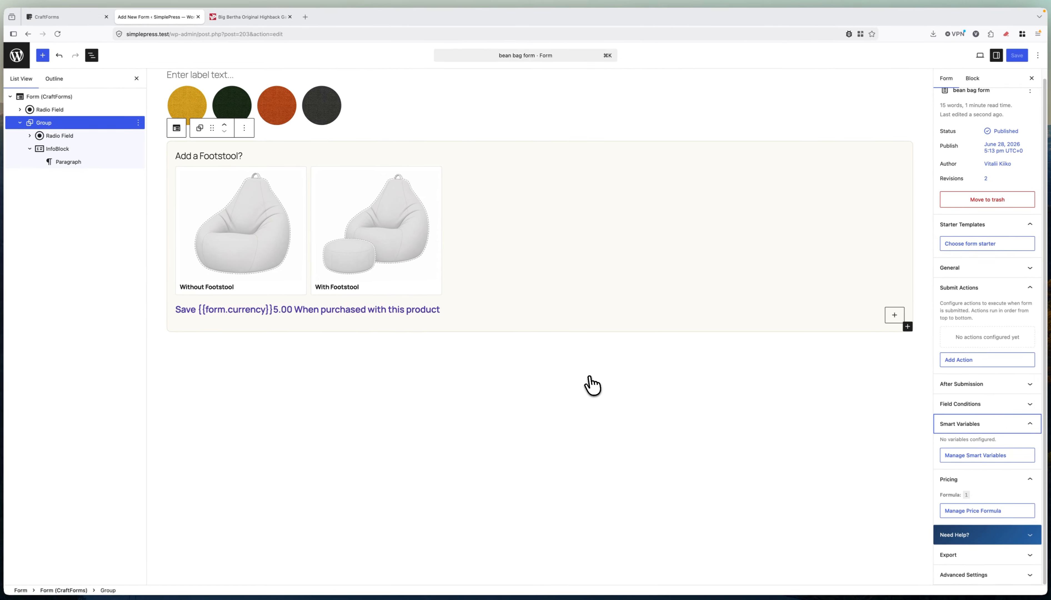
# Open the material colour field's options and price Yellow at 59,9.
pyautogui.click(290, 75)
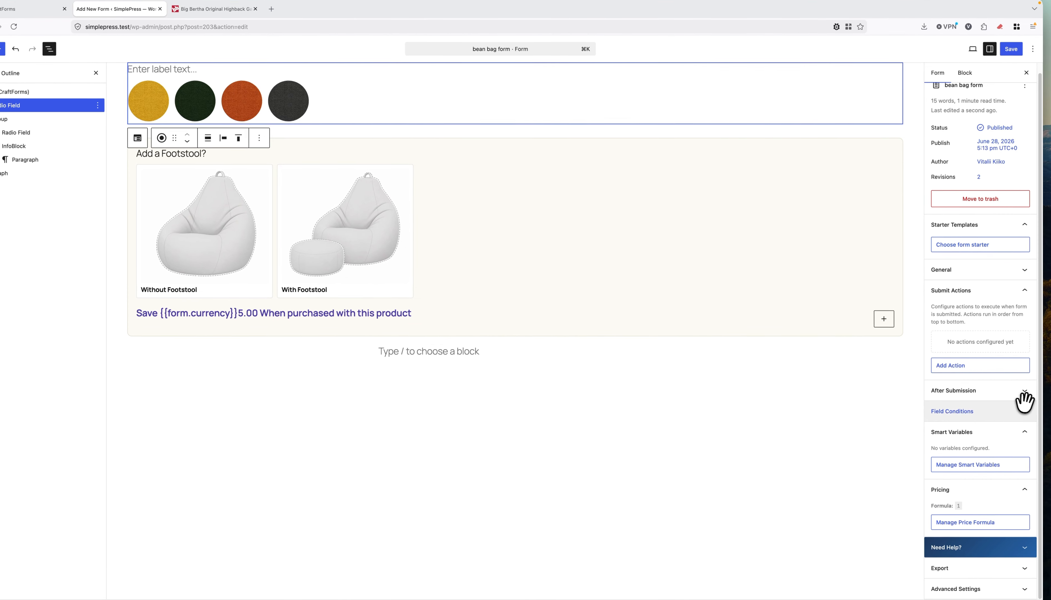
pyautogui.click(995, 76)
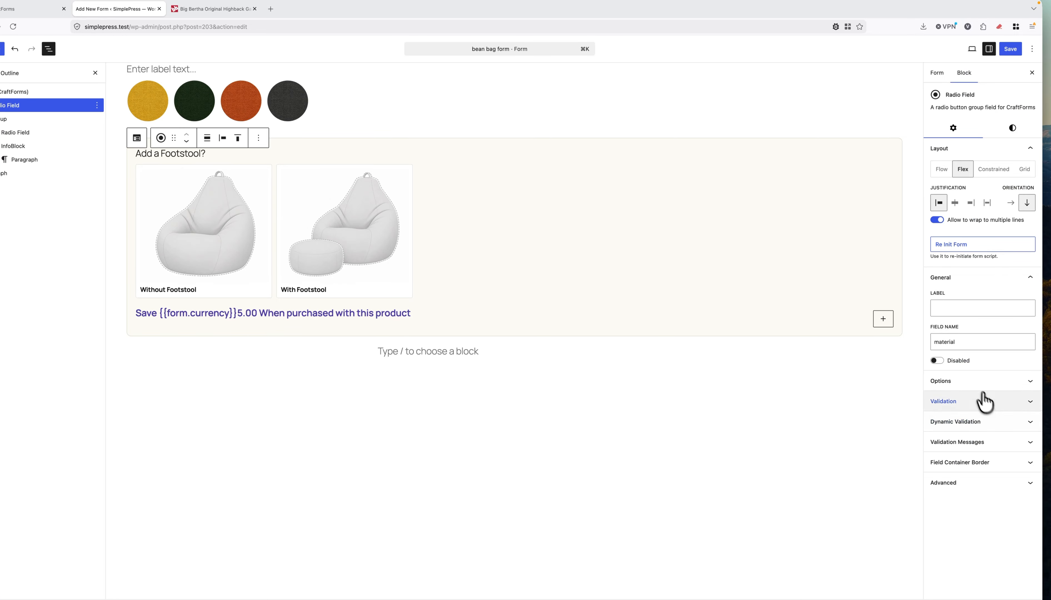
pyautogui.click(975, 381)
pyautogui.click(974, 425)
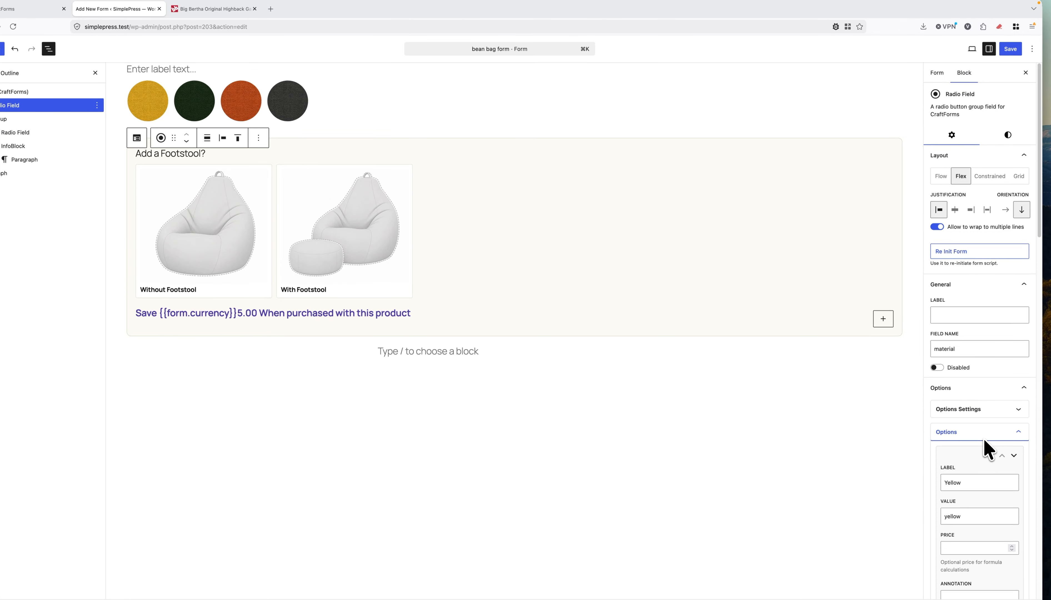
pyautogui.scroll(-5, 984, 444)
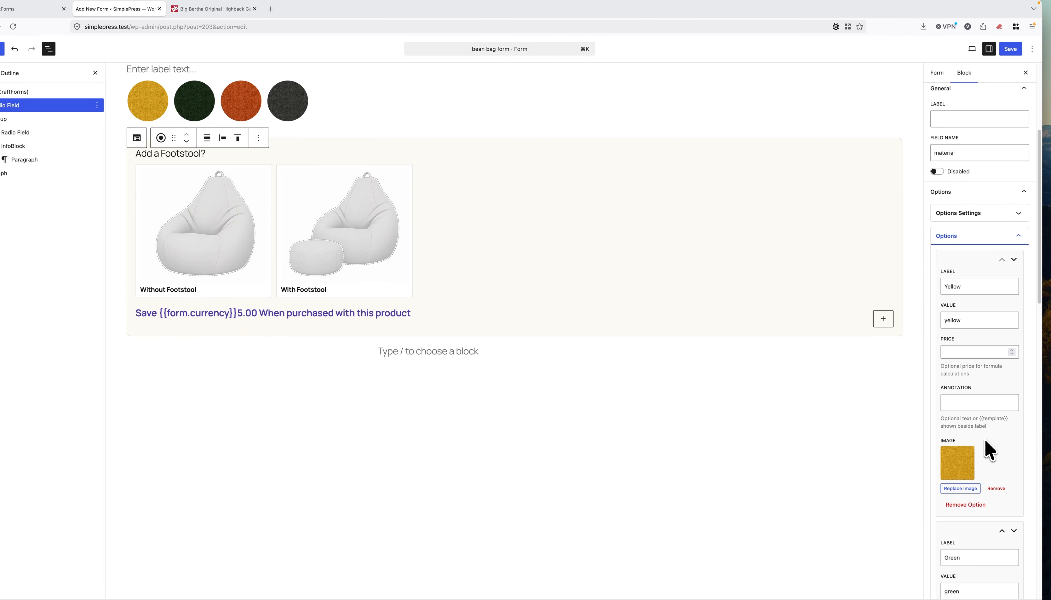
pyautogui.click(962, 352)
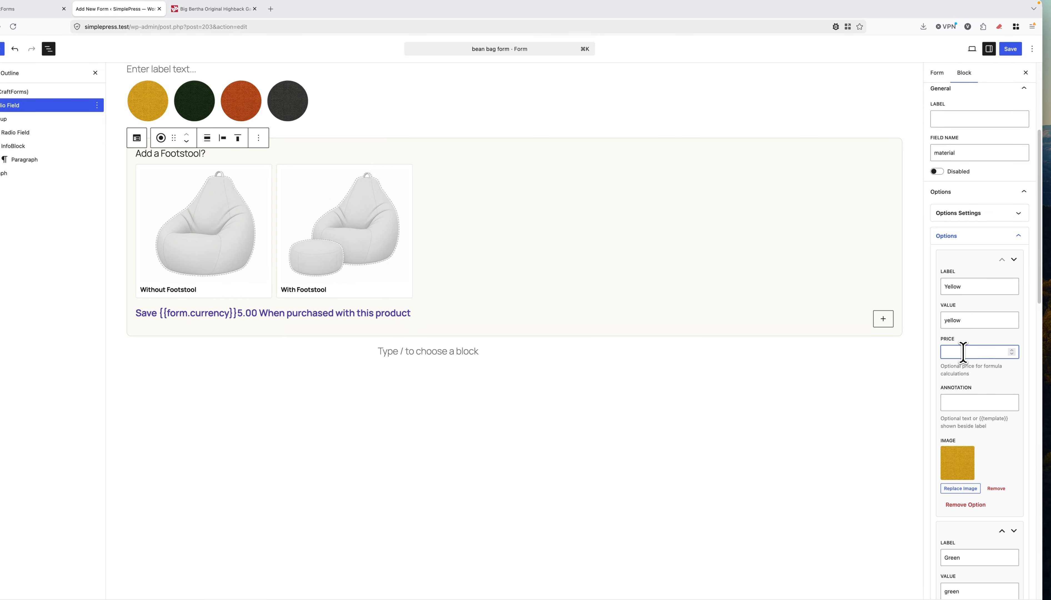
pyautogui.write('59,9')
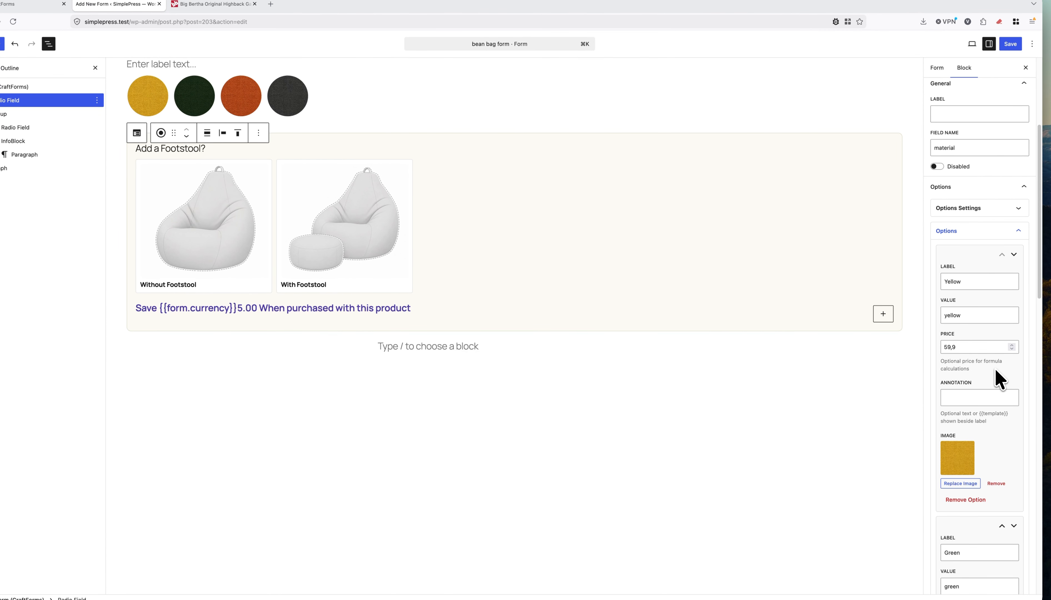
# Price Green and Brown at 59,9 and Charcoal at 79,9.
pyautogui.scroll(-4, 1003, 384)
pyautogui.scroll(-5, 984, 446)
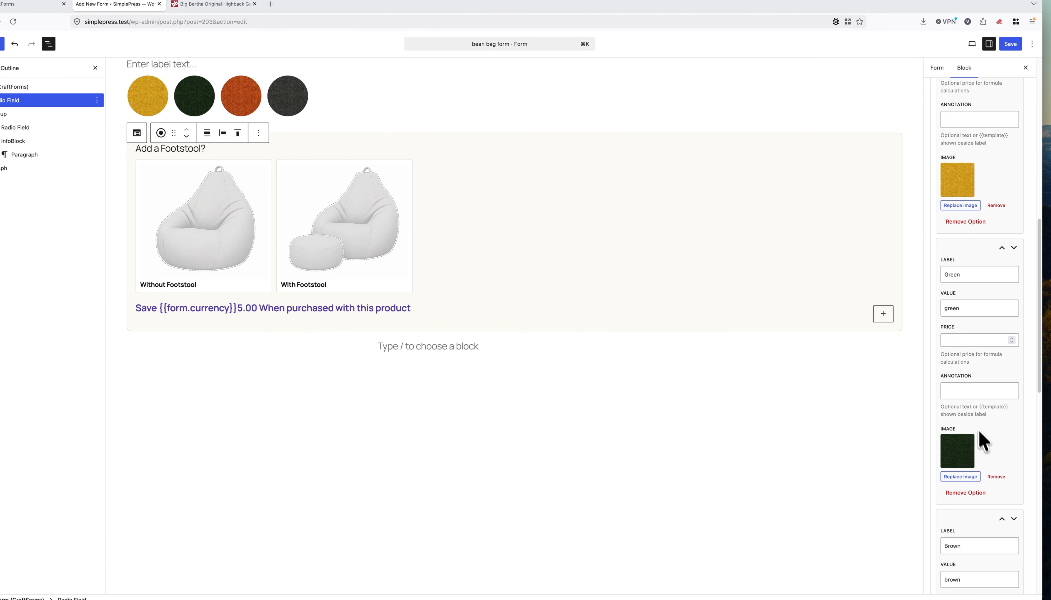
pyautogui.scroll(2, 978, 292)
pyautogui.scroll(1, 972, 208)
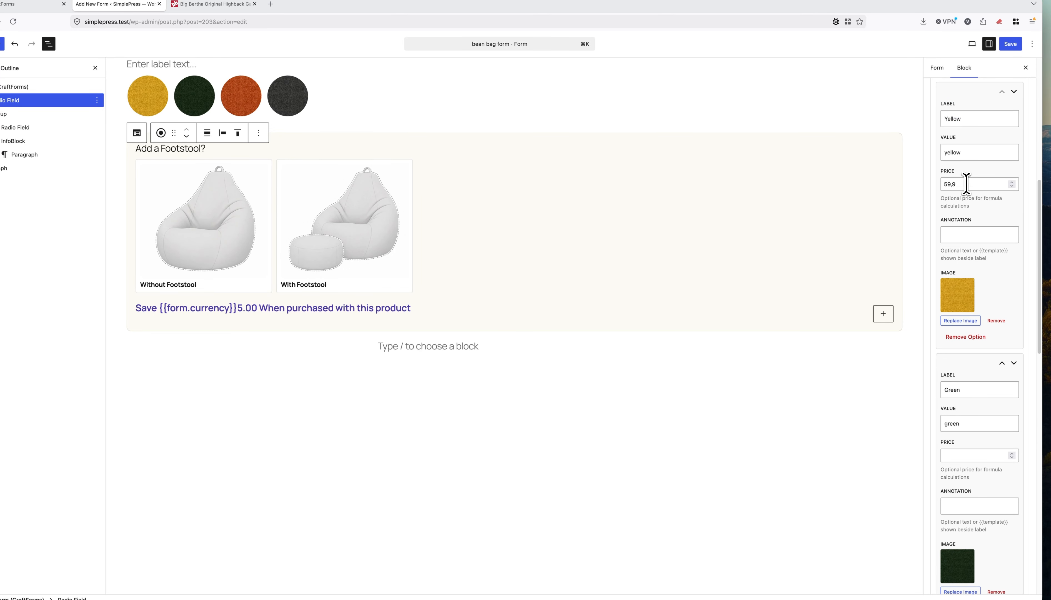
pyautogui.moveTo(964, 184); pyautogui.dragTo(917, 184)
pyautogui.press('super+c')
pyautogui.scroll(-4, 971, 288)
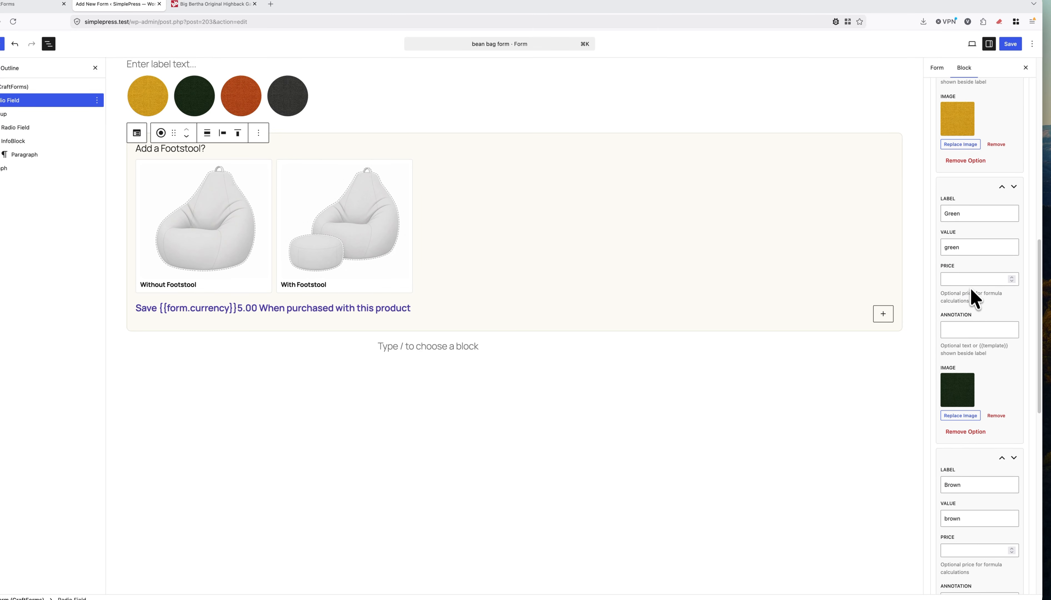
pyautogui.click(969, 280)
pyautogui.press('super+v')
pyautogui.scroll(-3, 985, 333)
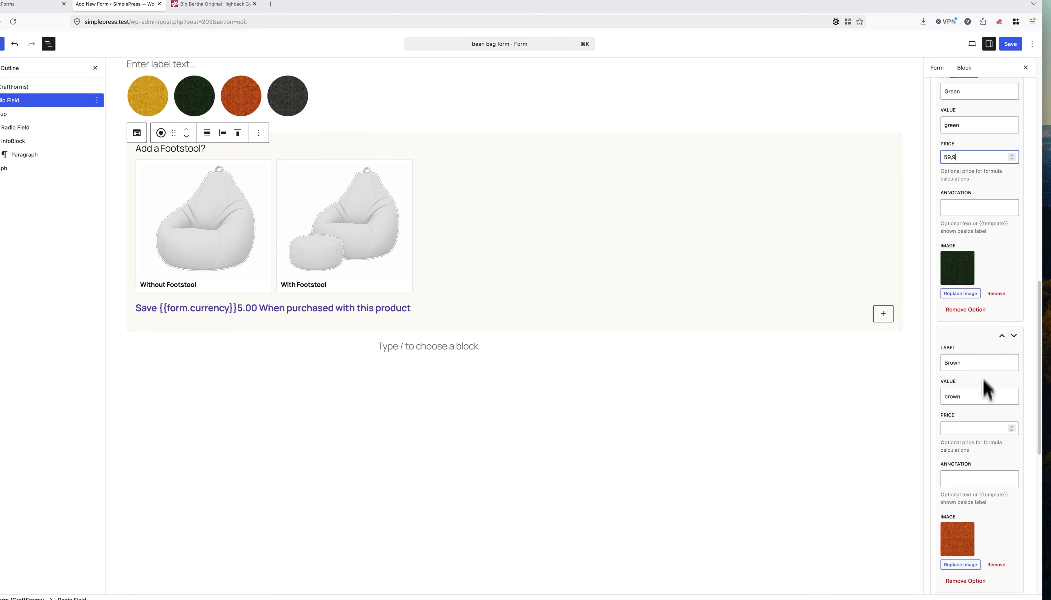
pyautogui.click(978, 428)
pyautogui.press('super+v')
pyautogui.scroll(-5, 980, 421)
pyautogui.scroll(-4, 984, 418)
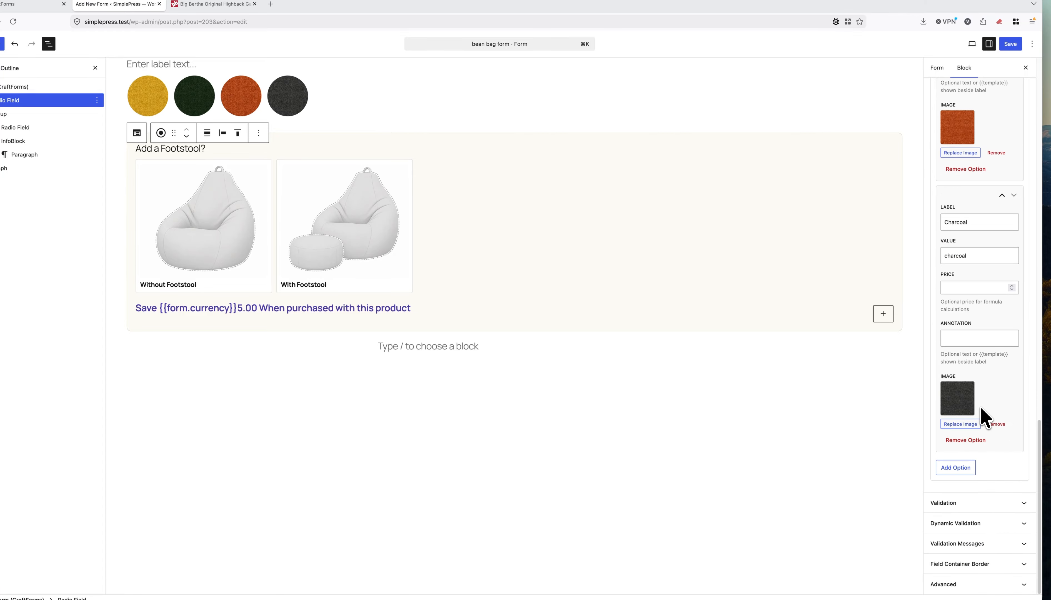
pyautogui.click(960, 287)
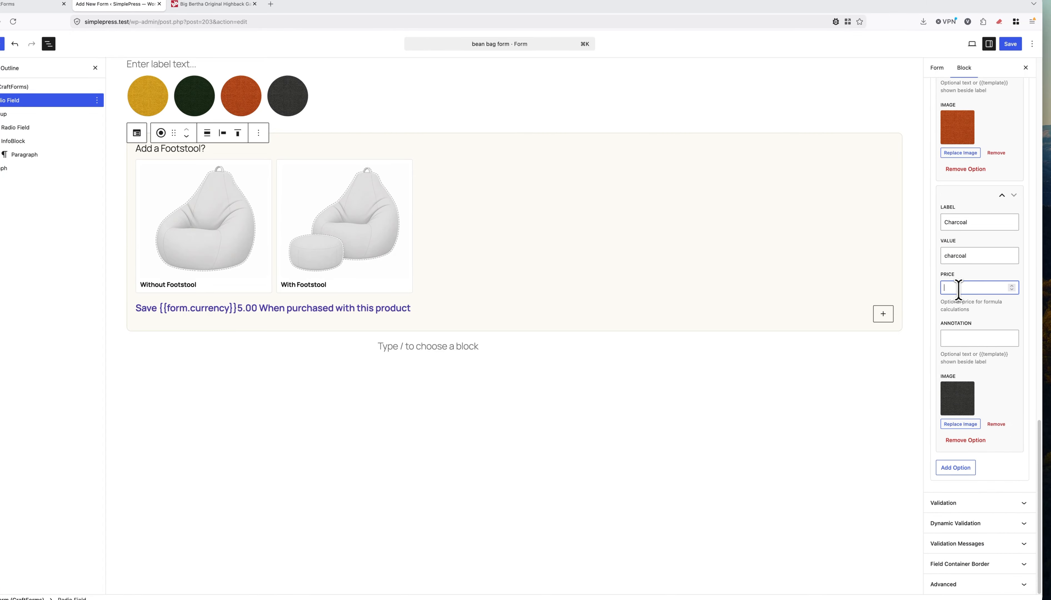
pyautogui.press('super+v')
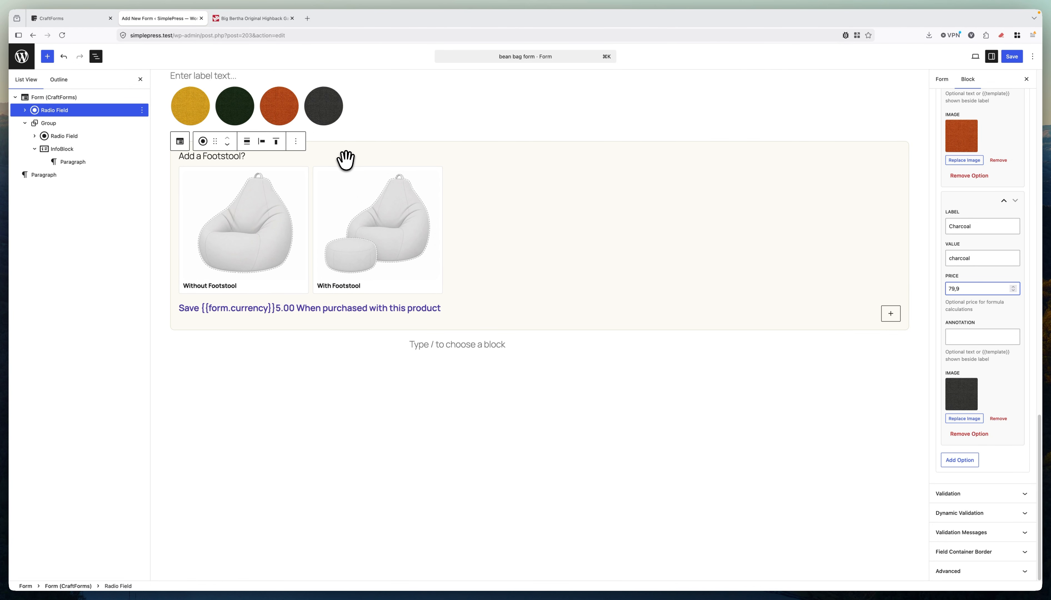
# Check the Big Bertha reference prices and price Without Footstool at 0.
pyautogui.click(337, 159)
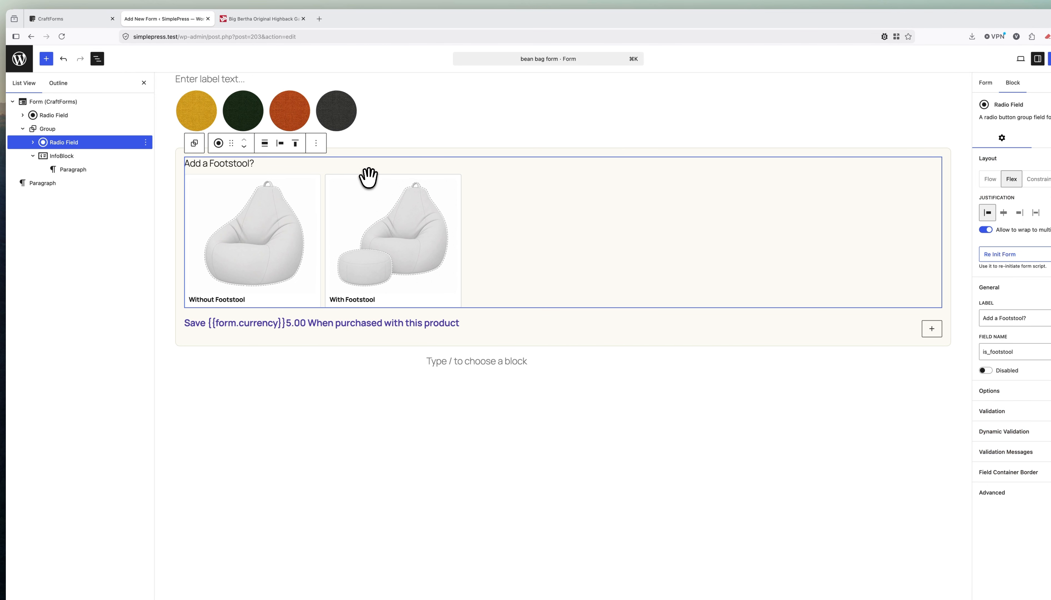
pyautogui.click(238, 18)
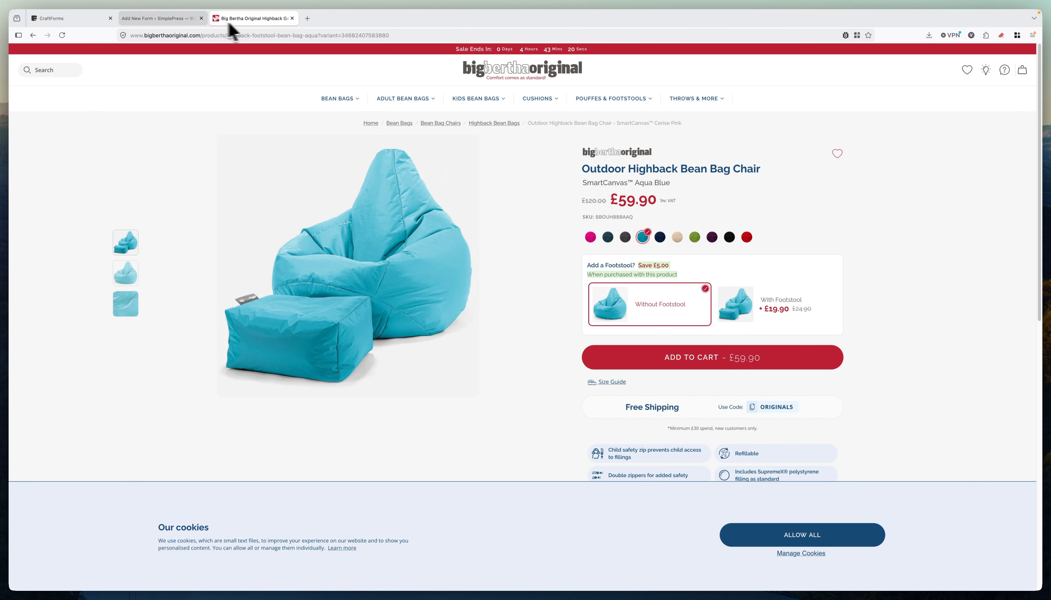
pyautogui.click(166, 19)
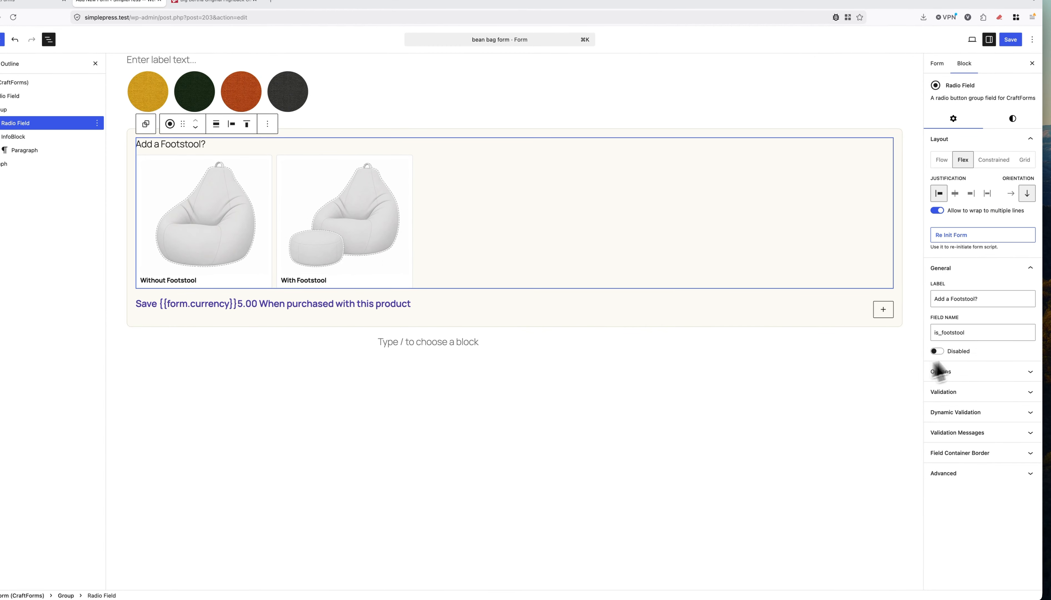
pyautogui.click(974, 372)
pyautogui.click(973, 416)
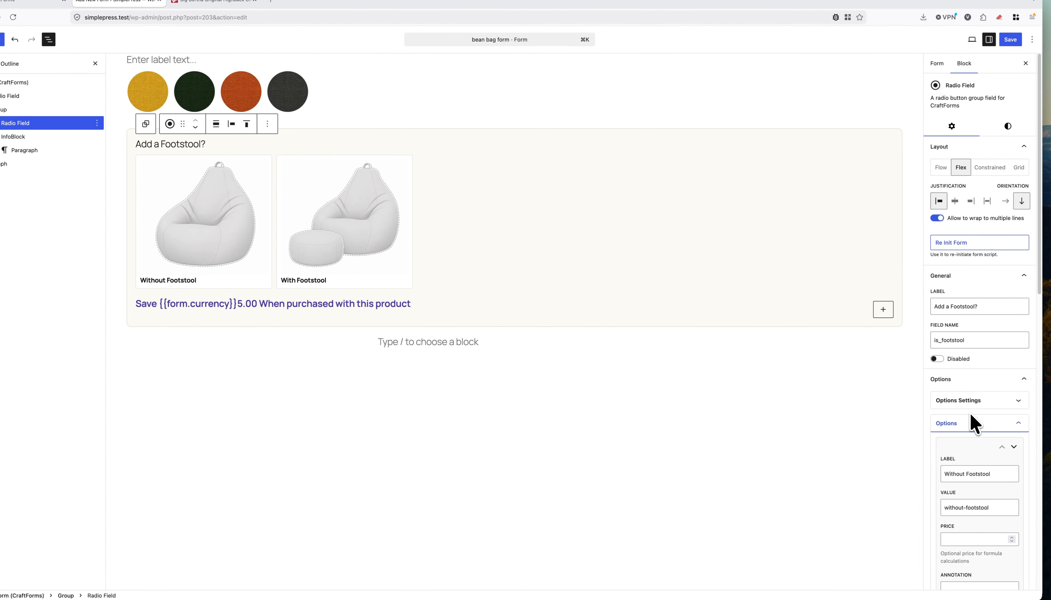
pyautogui.scroll(-4, 976, 413)
pyautogui.click(975, 343)
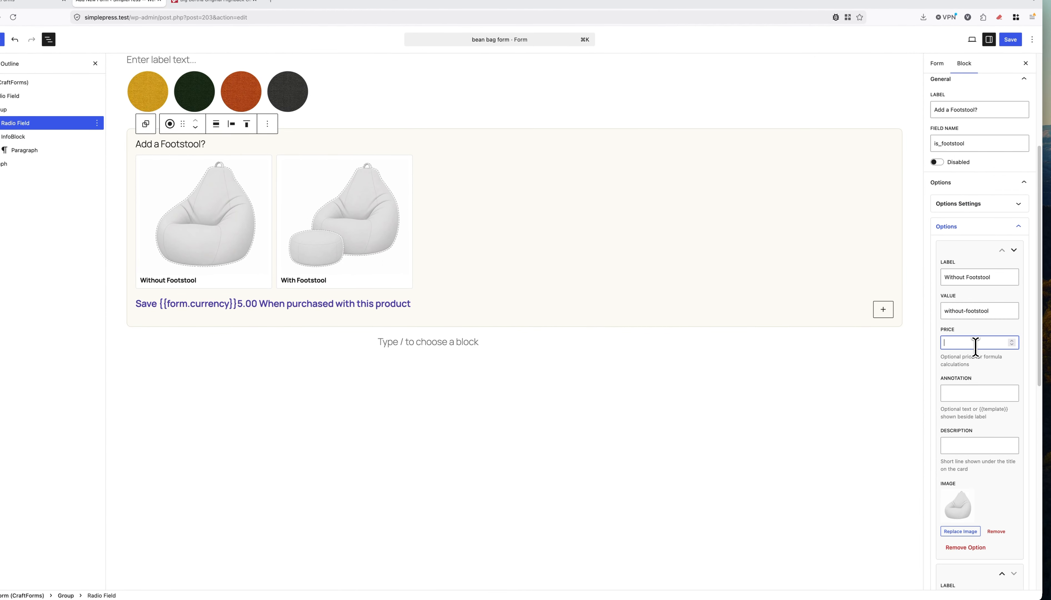
pyautogui.write('0')
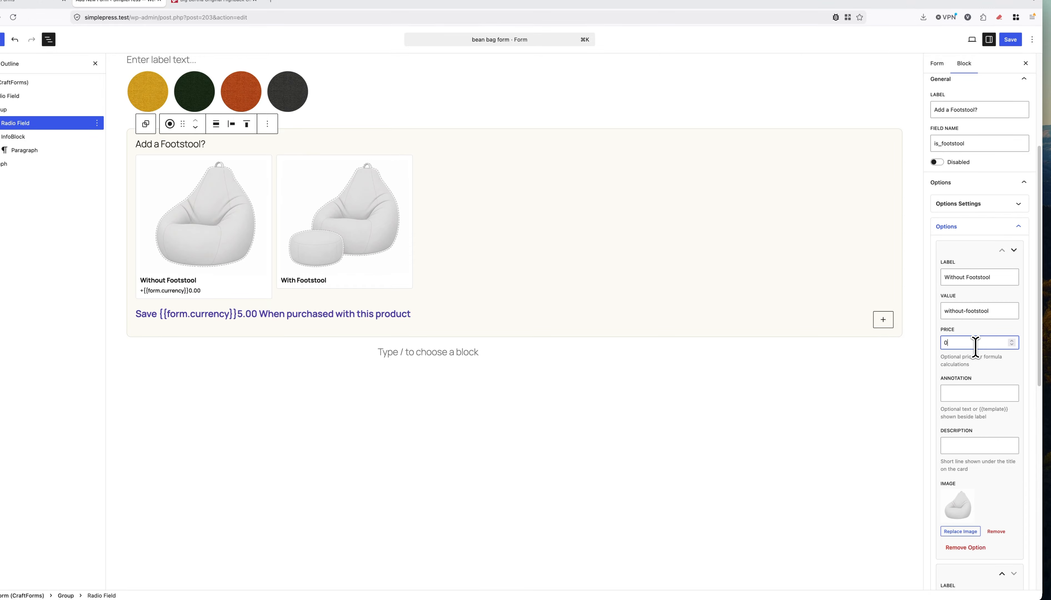
# Price With Footstool at 19.9 and return to the form-wide settings.
pyautogui.scroll(-6, 986, 408)
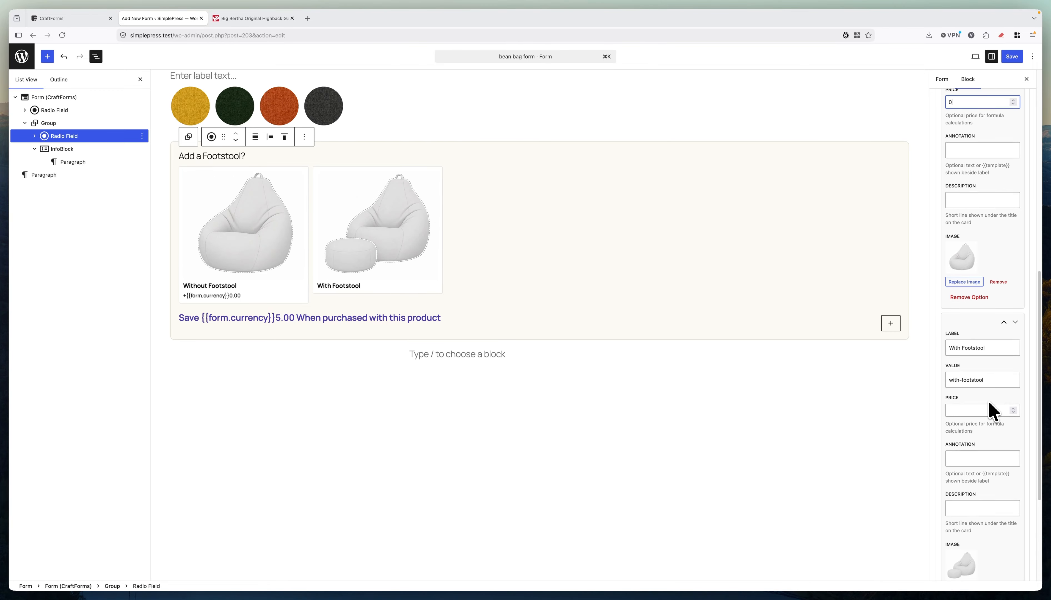
pyautogui.scroll(-2, 990, 403)
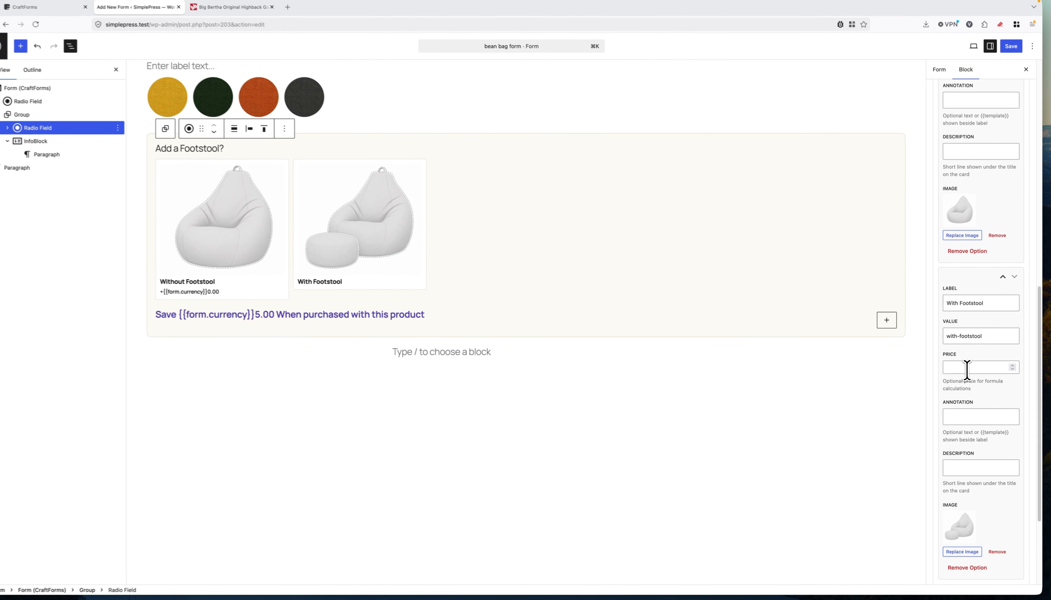
pyautogui.click(964, 369)
pyautogui.write('19.9')
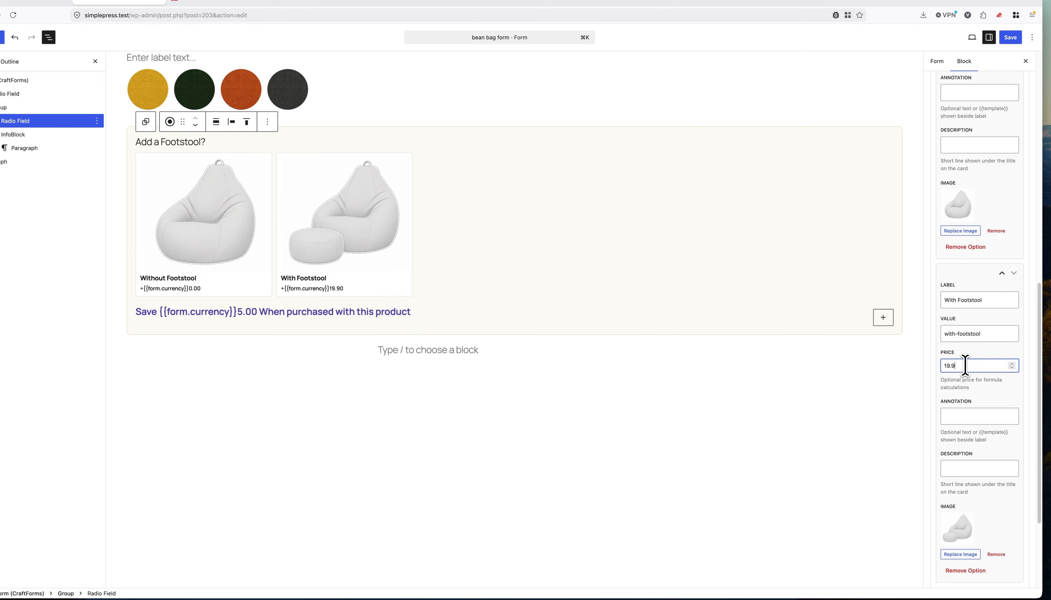
pyautogui.click(977, 357)
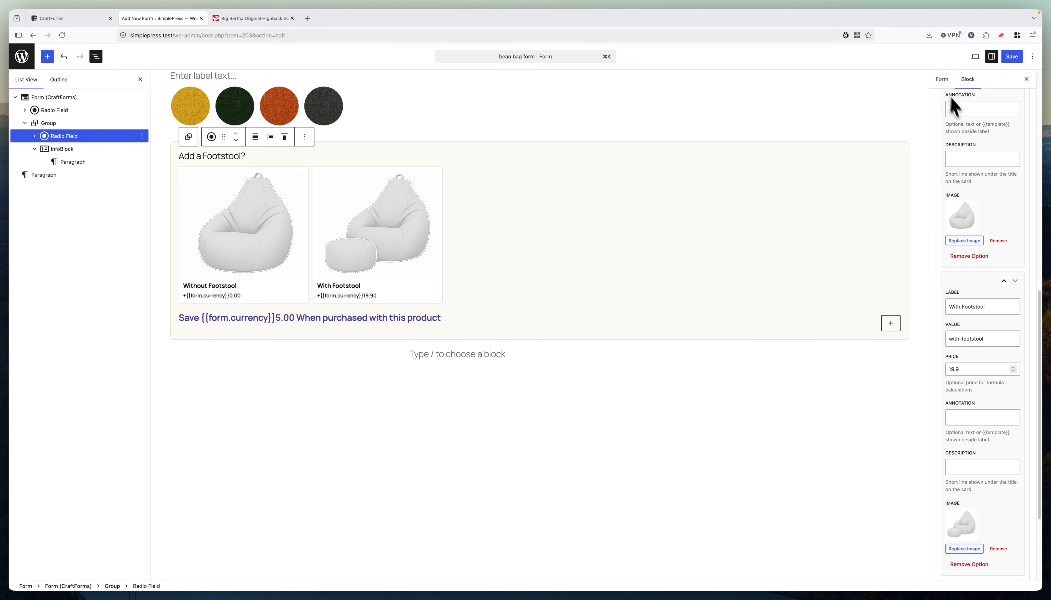
pyautogui.click(942, 79)
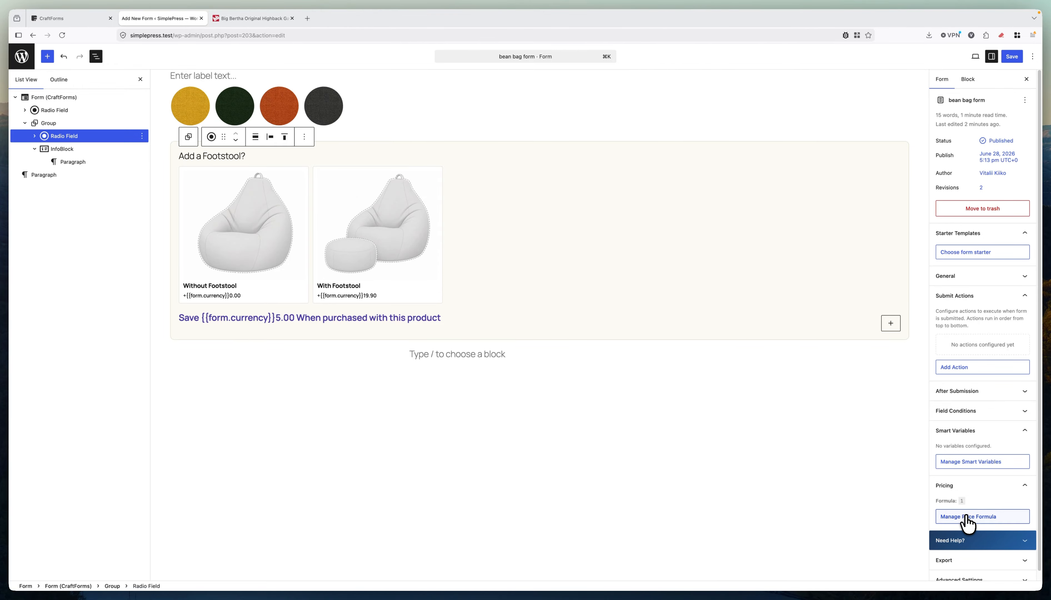
# Build the price formula material+is_footstool from the field chips and save it.
pyautogui.click(967, 517)
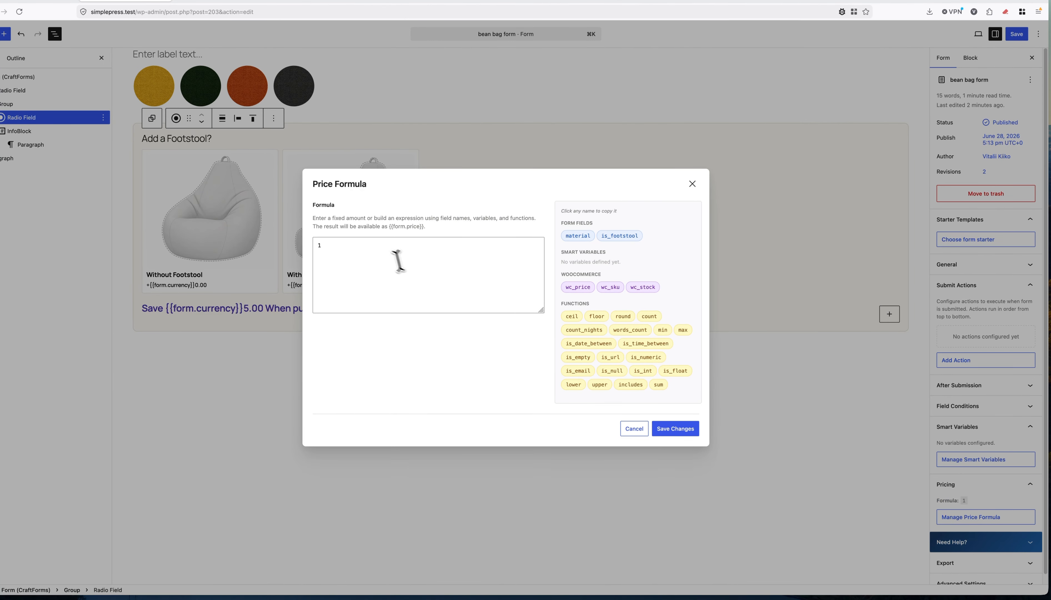
pyautogui.click(386, 255)
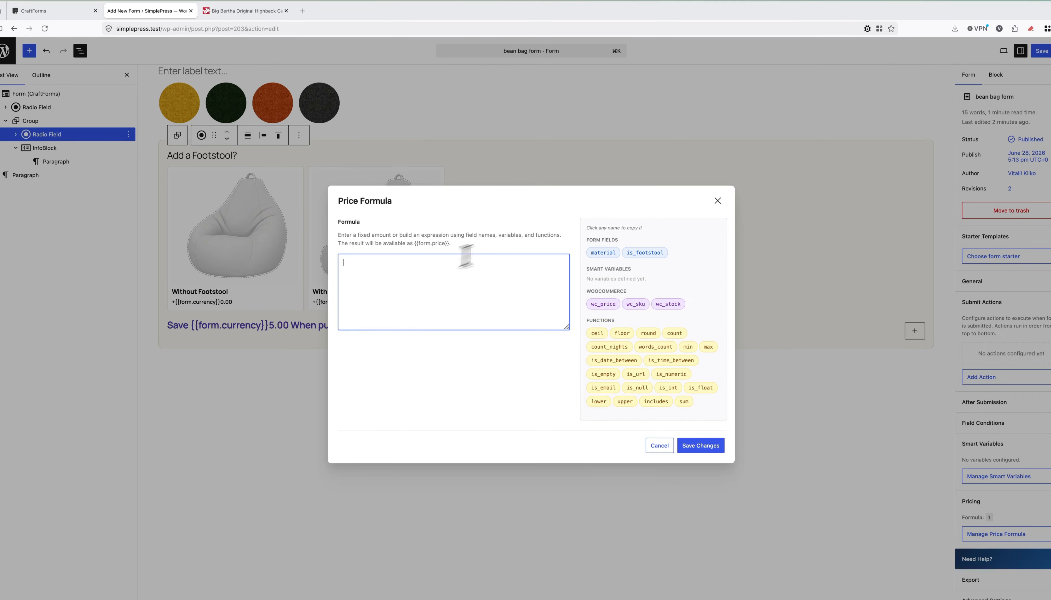
pyautogui.click(604, 252)
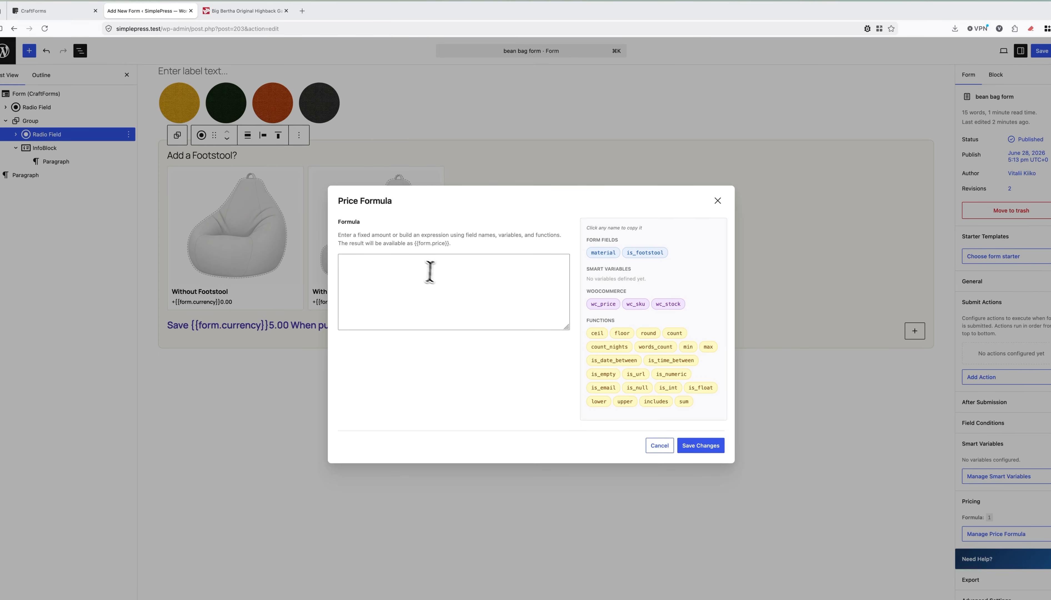
pyautogui.click(441, 275)
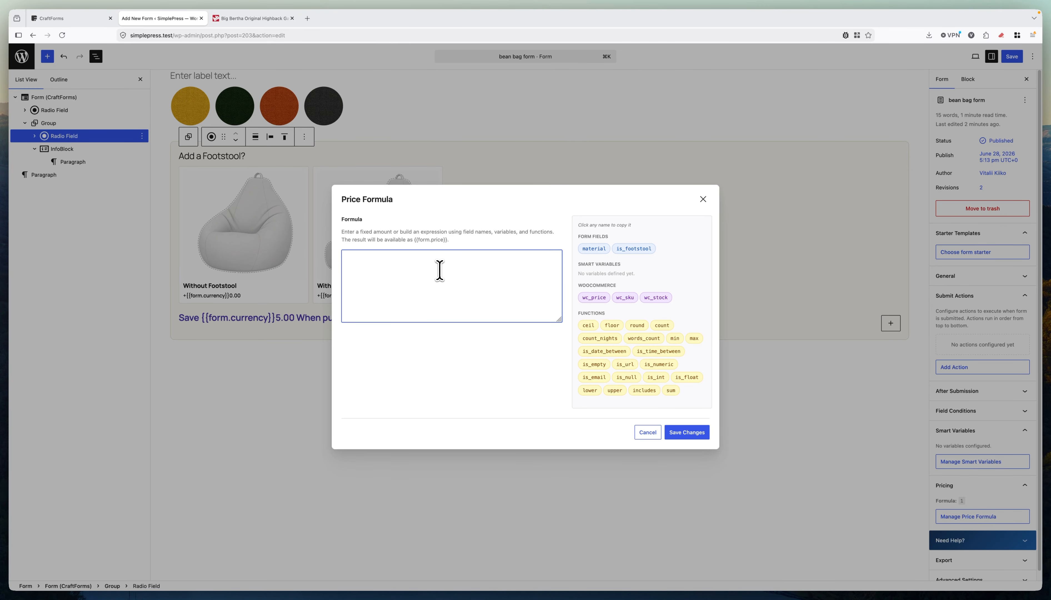
pyautogui.click(633, 248)
pyautogui.click(679, 438)
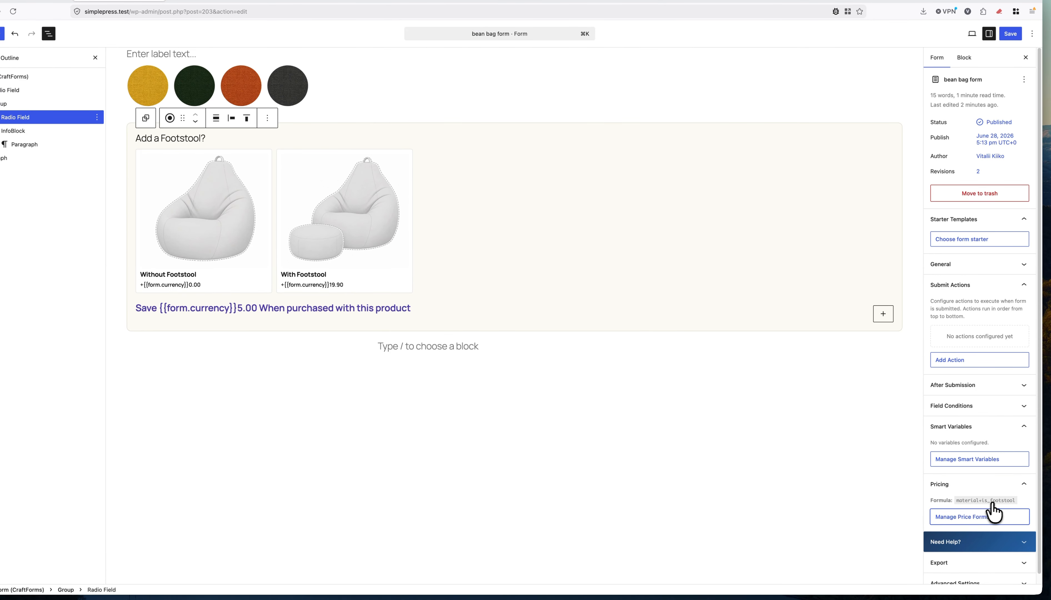
# Create a new linked smart variable tied to the material field, returning its Price.
pyautogui.click(960, 461)
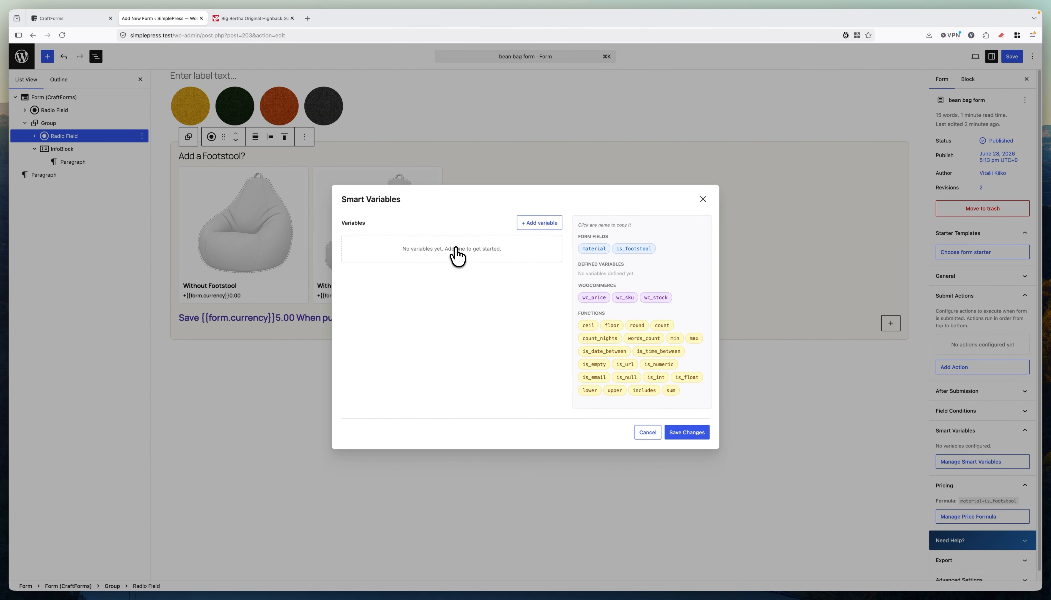
pyautogui.click(536, 224)
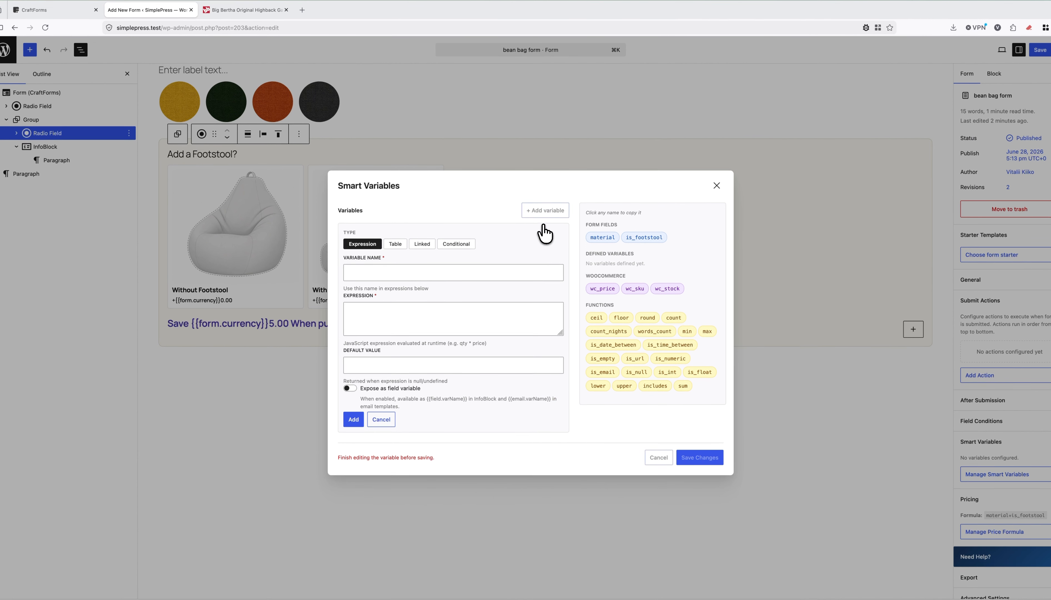
pyautogui.click(405, 271)
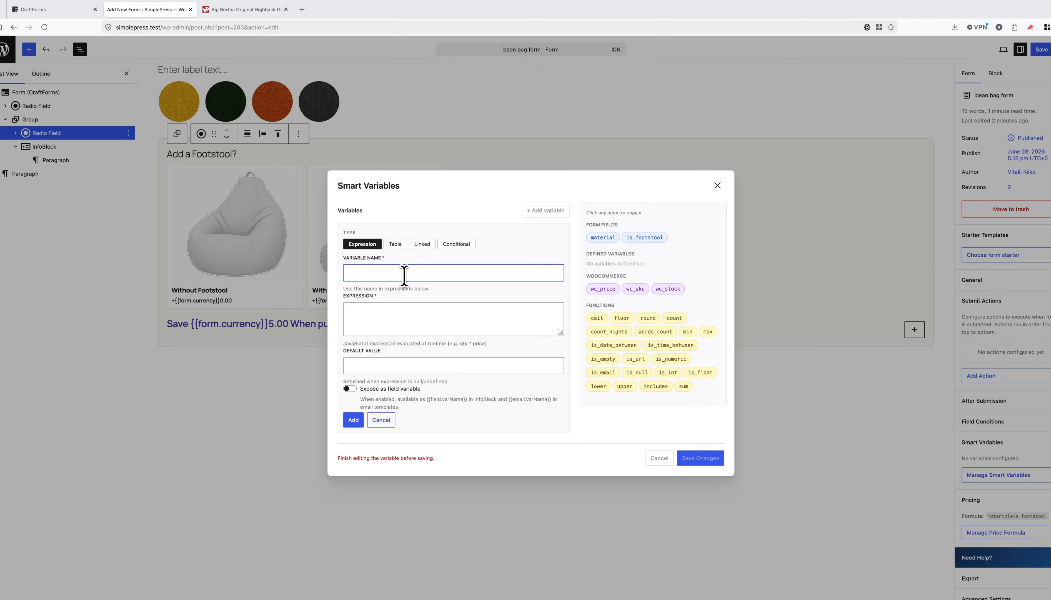
pyautogui.write('mtarial_price')
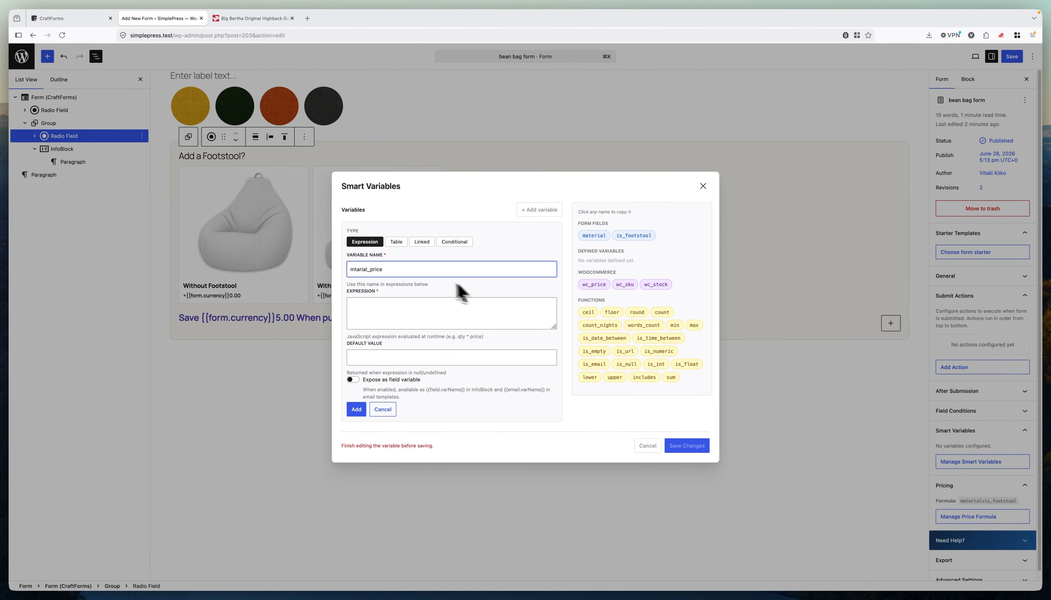
pyautogui.click(421, 242)
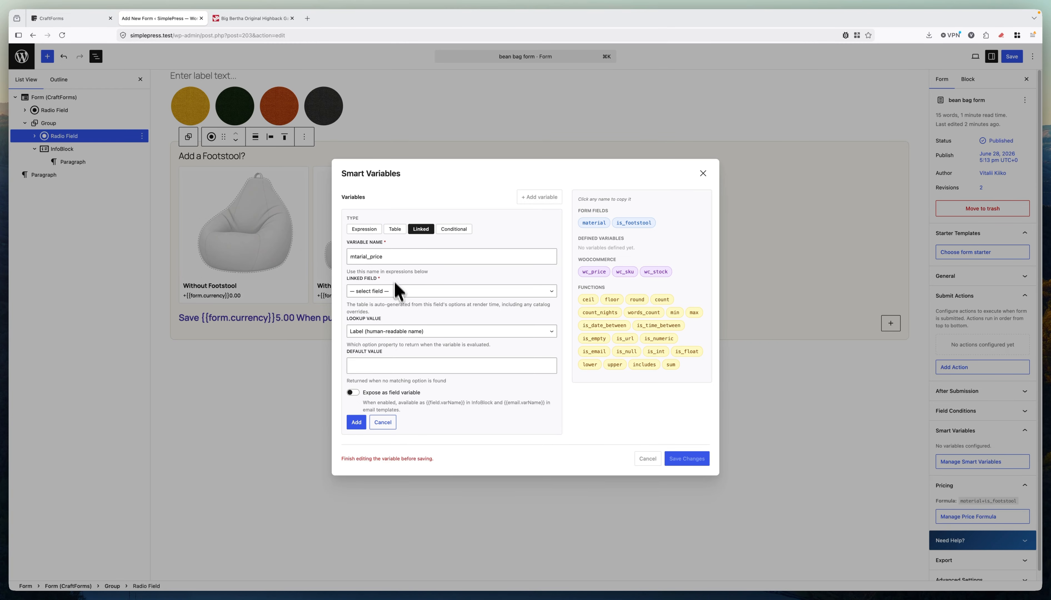
pyautogui.click(373, 292)
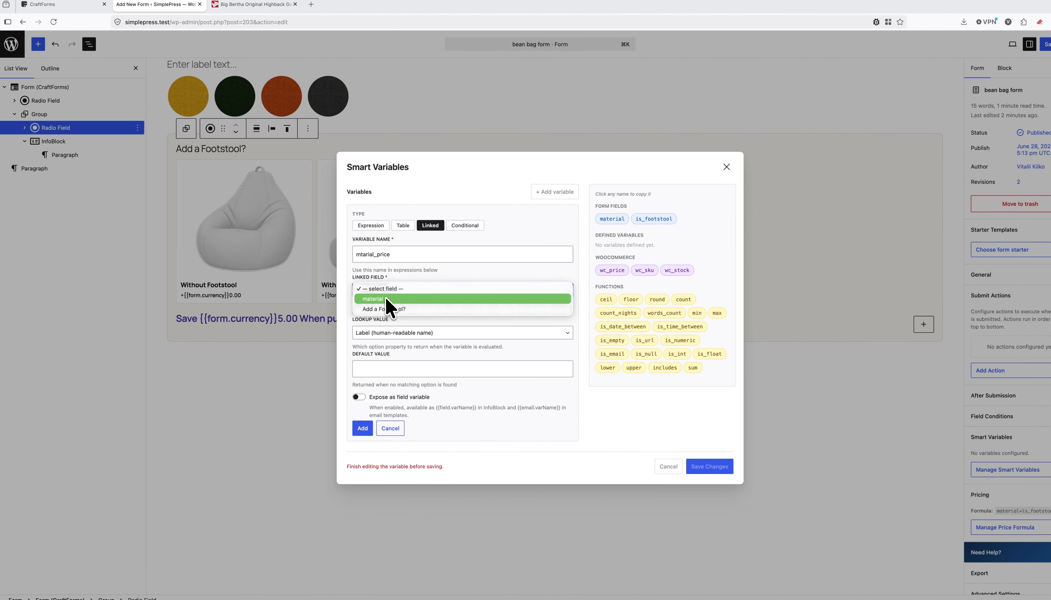
pyautogui.click(391, 298)
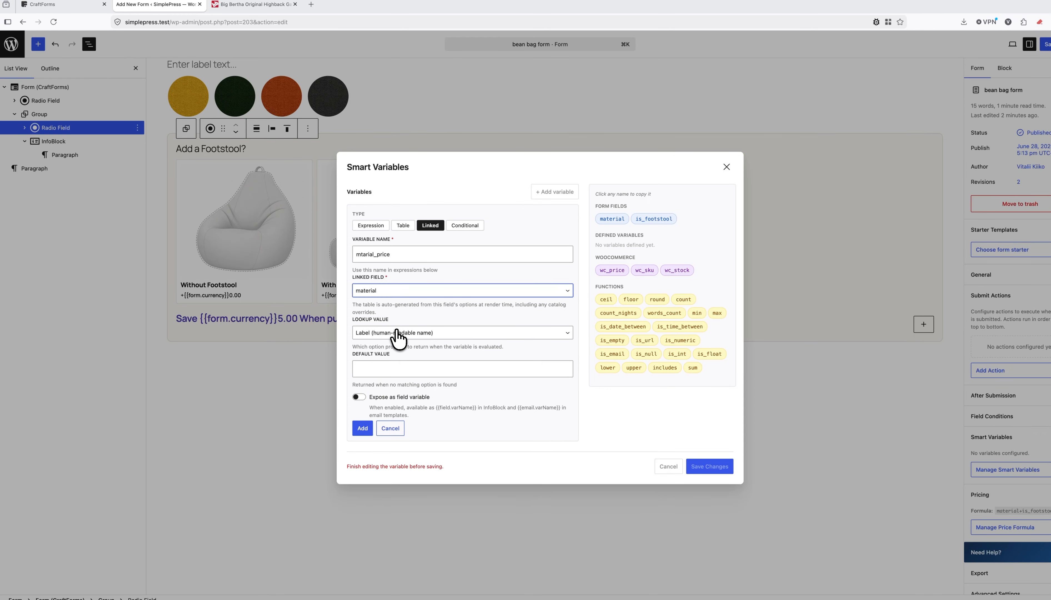
pyautogui.click(387, 334)
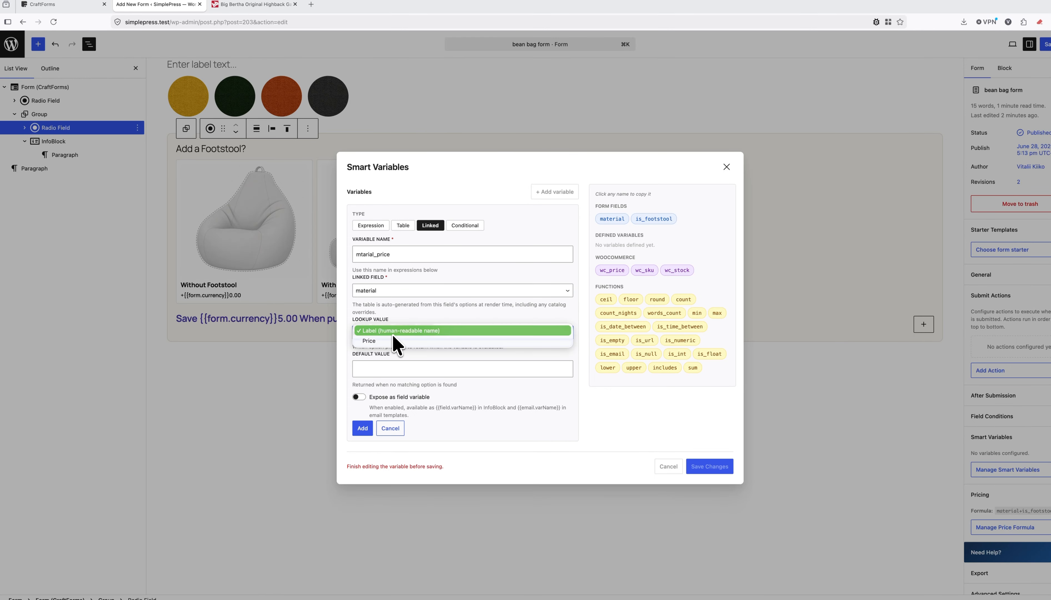
pyautogui.click(387, 340)
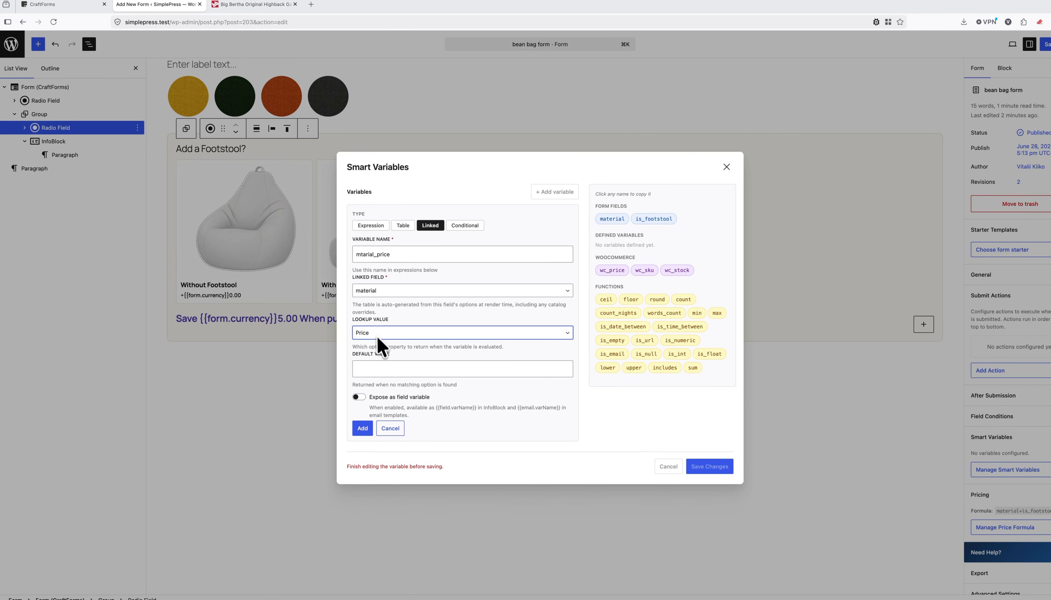
# Correct the variable name to material_price and add it to the list.
pyautogui.click(362, 254)
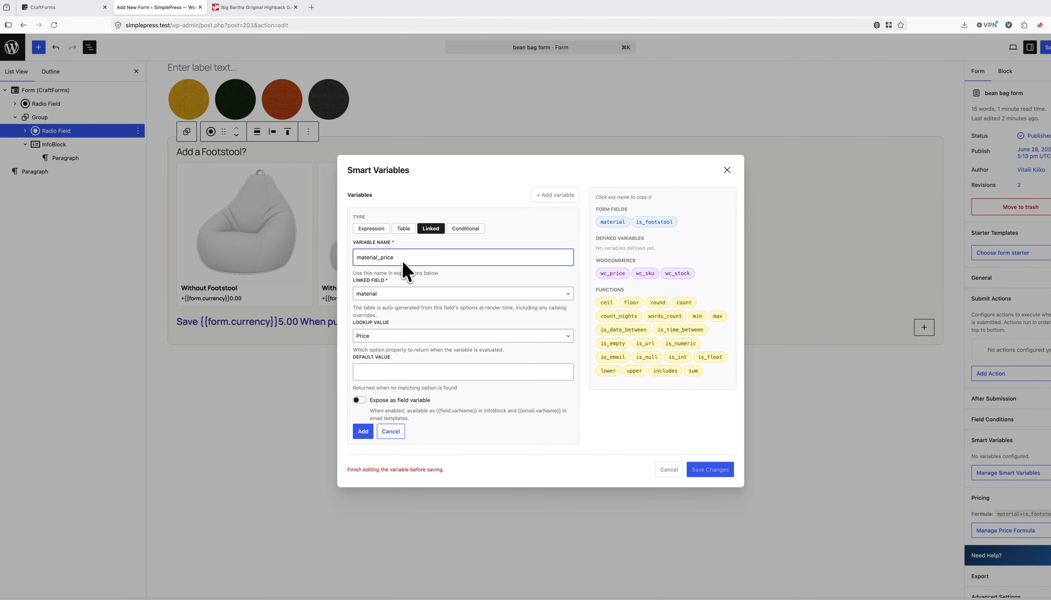
pyautogui.click(415, 260)
pyautogui.moveTo(403, 258); pyautogui.dragTo(347, 254)
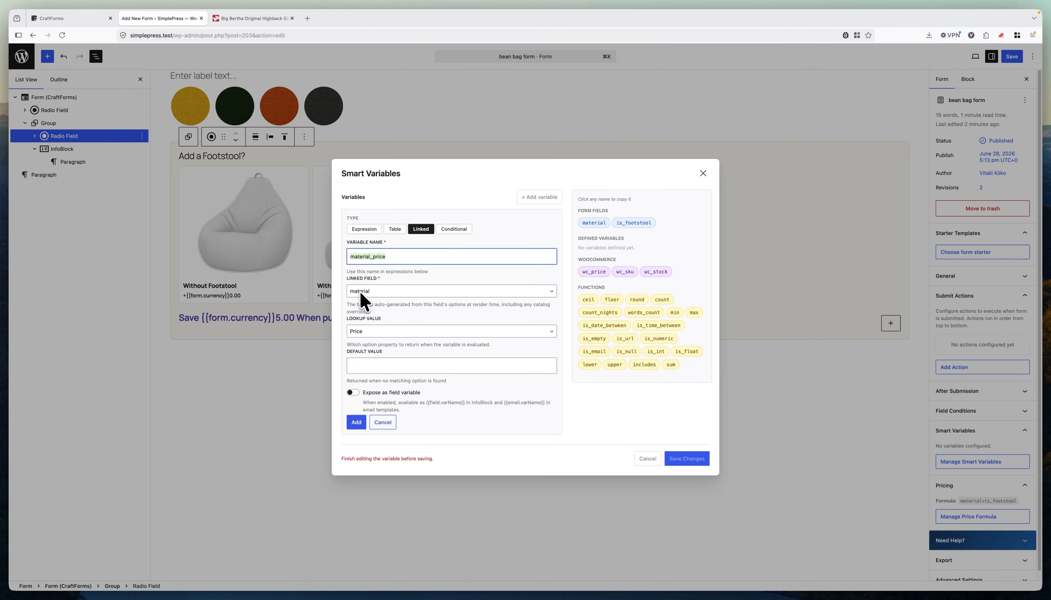
pyautogui.click(356, 422)
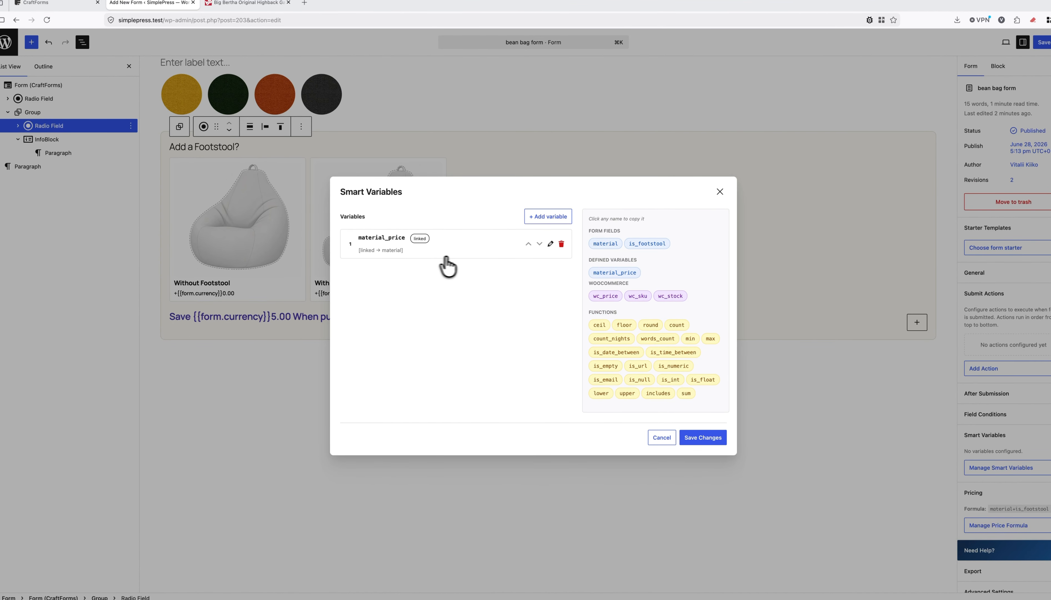
# Create a linked smart variable footstool_price tied to the Add a Footstool? field.
pyautogui.click(545, 217)
pyautogui.click(401, 286)
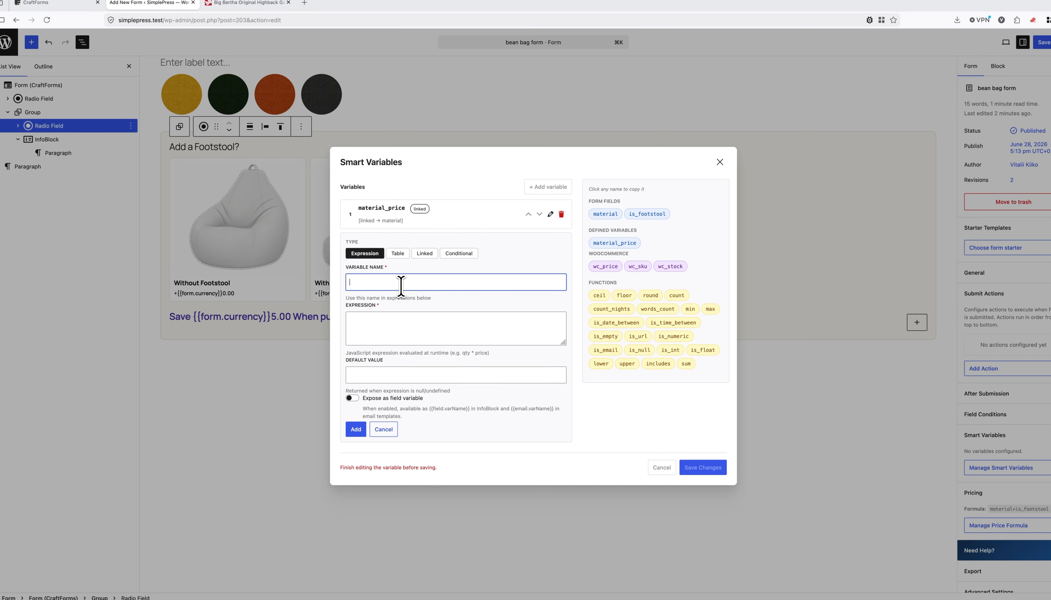
pyautogui.write('footstool_price')
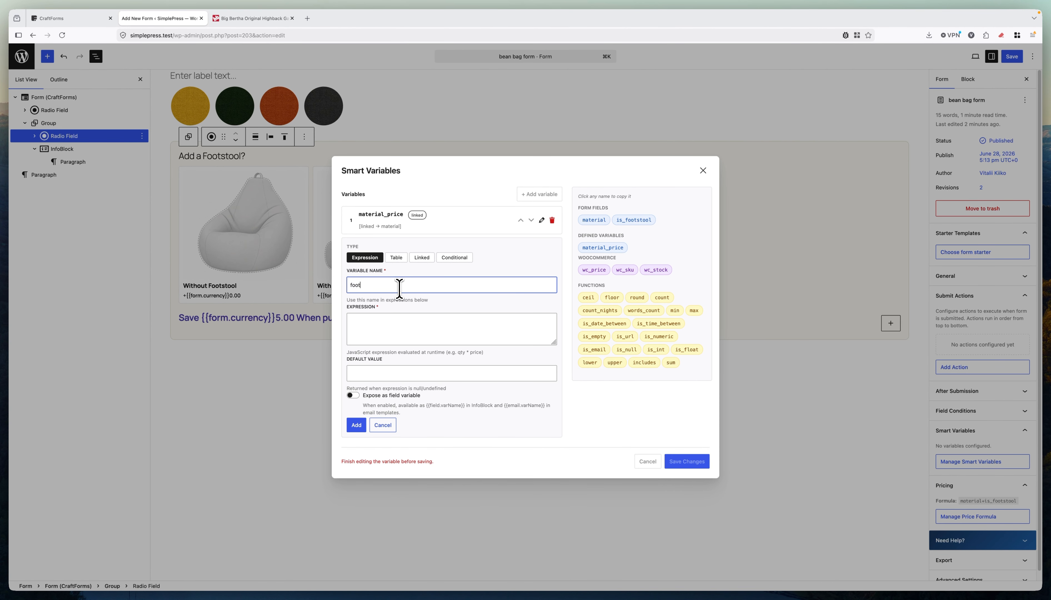
pyautogui.click(421, 257)
pyautogui.write('ot')
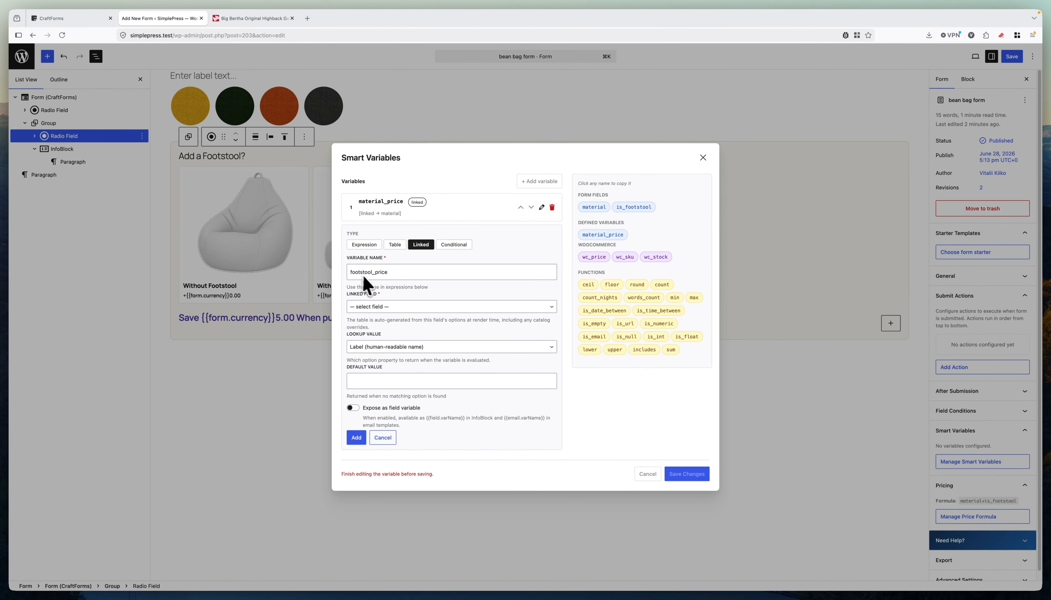
pyautogui.click(406, 308)
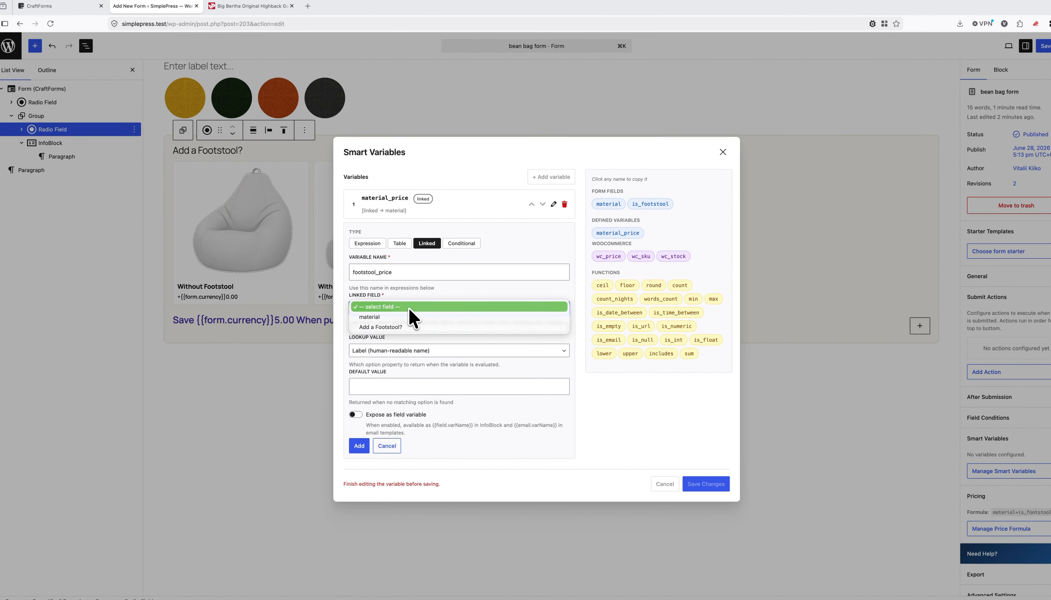
pyautogui.click(391, 326)
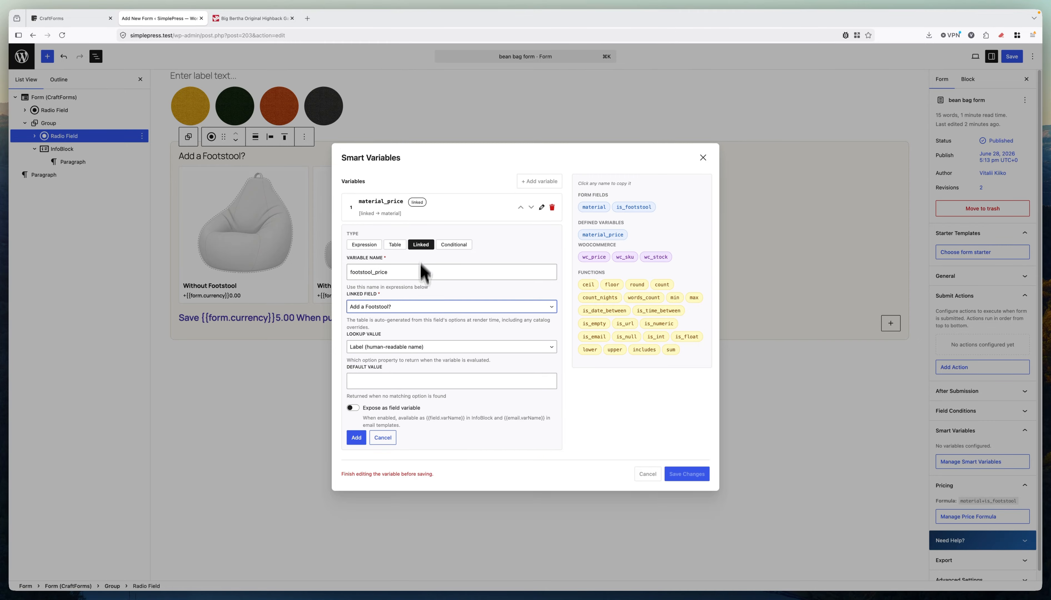
# Set its lookup value to Price, add it, and save both smart variables.
pyautogui.click(369, 349)
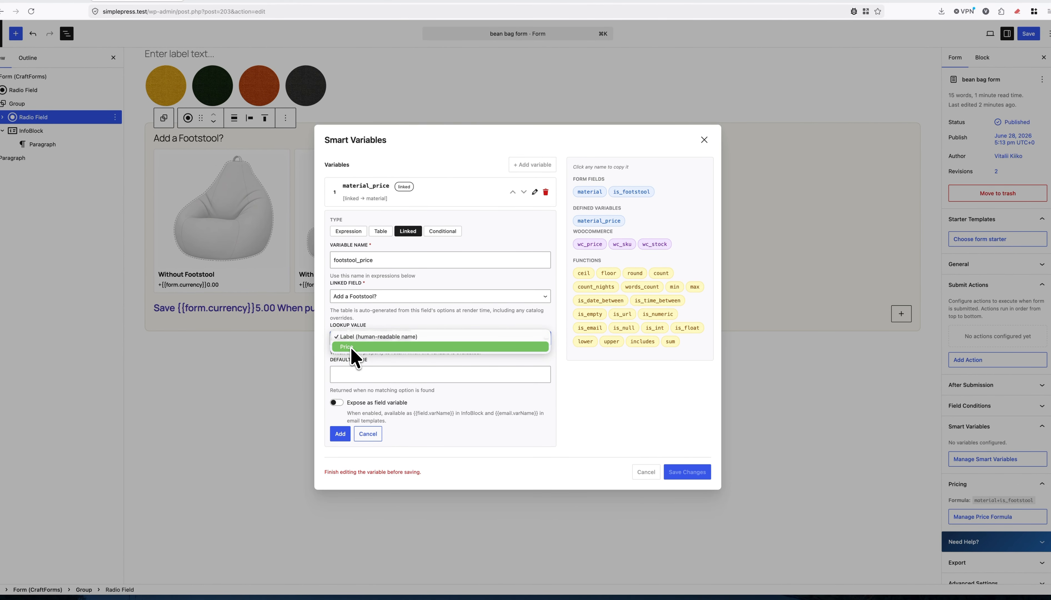
pyautogui.click(352, 347)
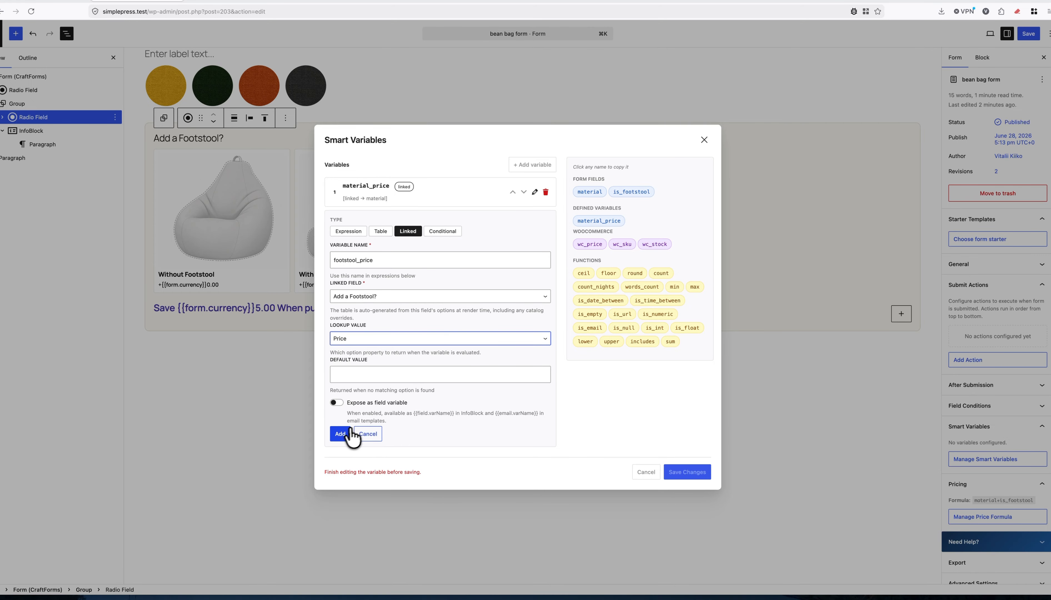
pyautogui.click(340, 434)
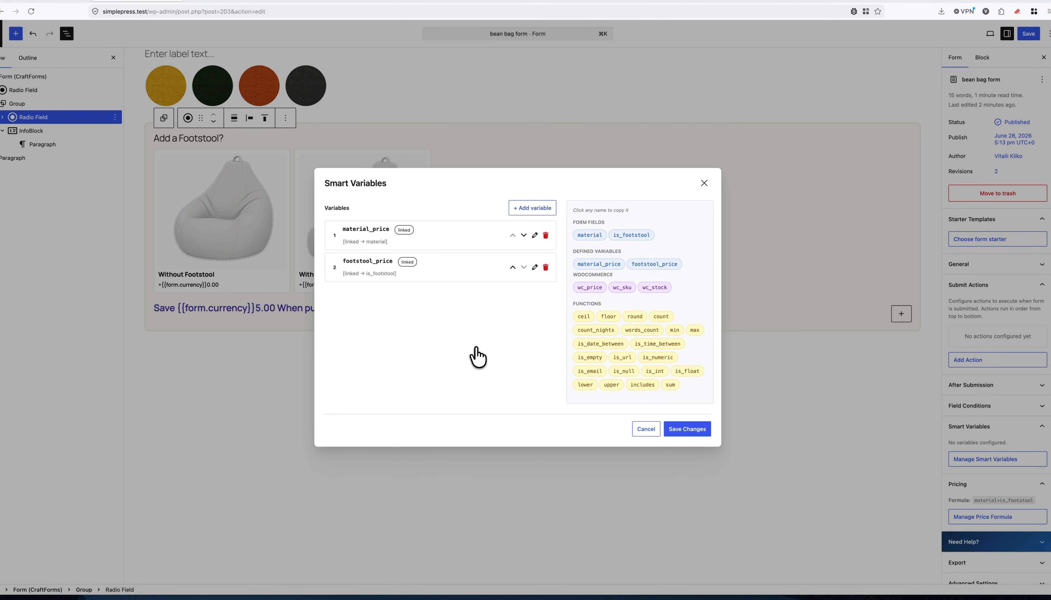
pyautogui.click(684, 431)
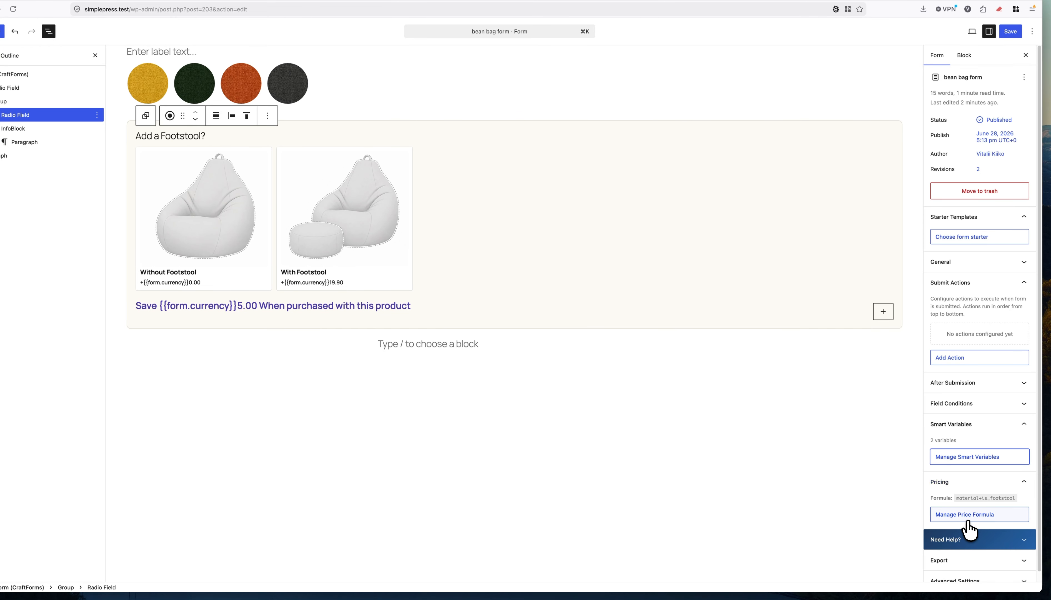
# Replace the price formula with material_price+footstool_price and save the form.
pyautogui.click(964, 518)
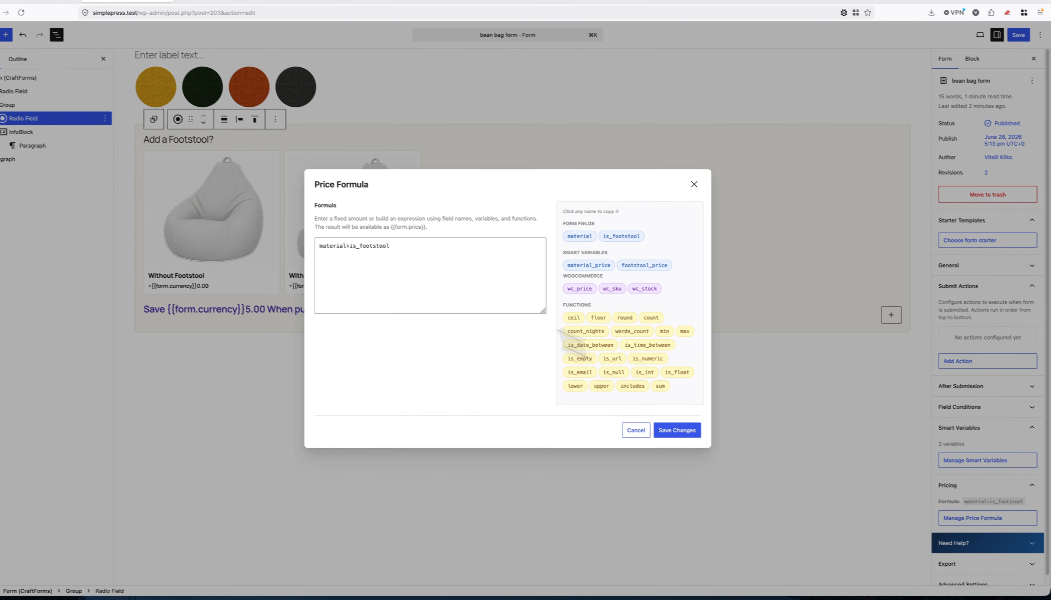
pyautogui.moveTo(418, 252); pyautogui.dragTo(337, 247)
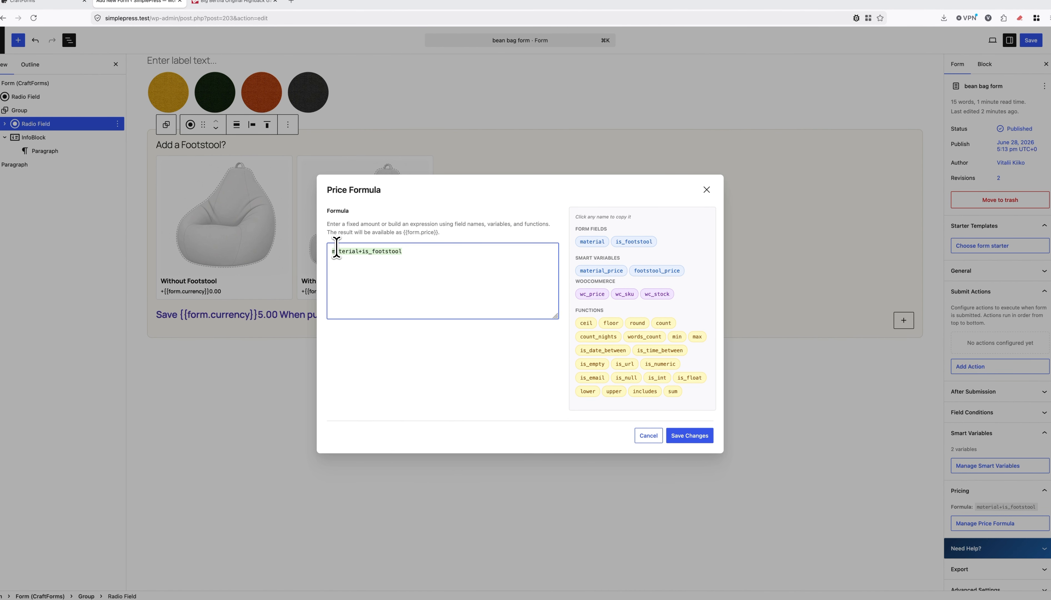
pyautogui.press('BackSpace')
pyautogui.click(605, 270)
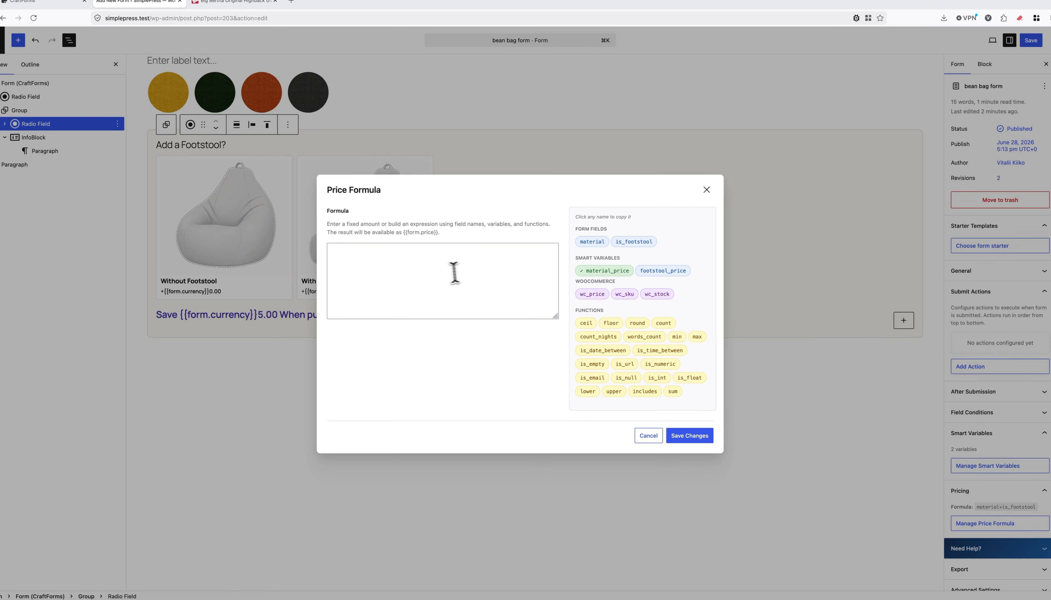
pyautogui.click(441, 273)
pyautogui.write('+')
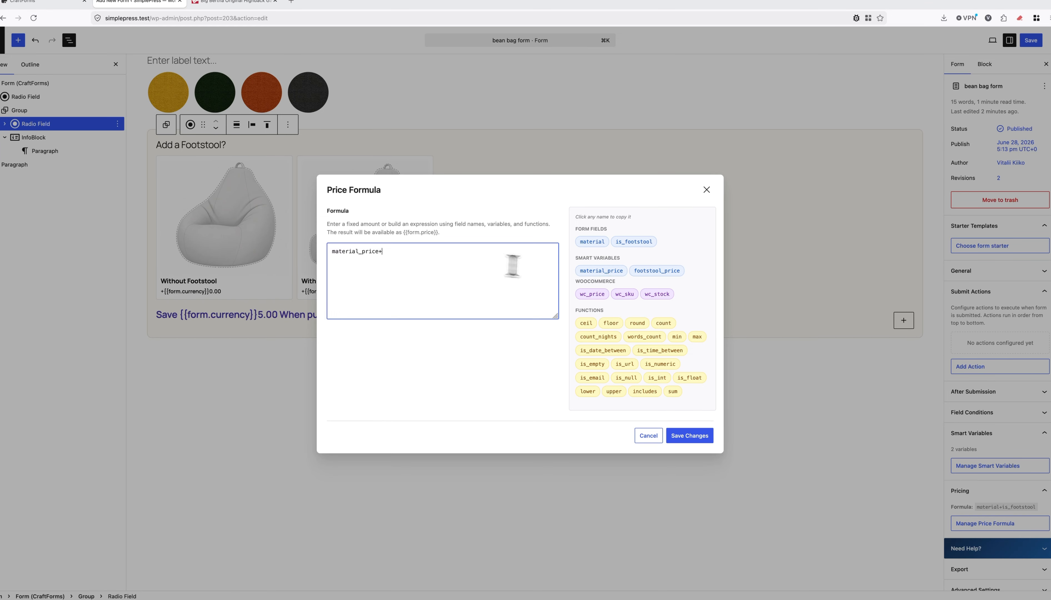
pyautogui.click(664, 272)
pyautogui.click(462, 266)
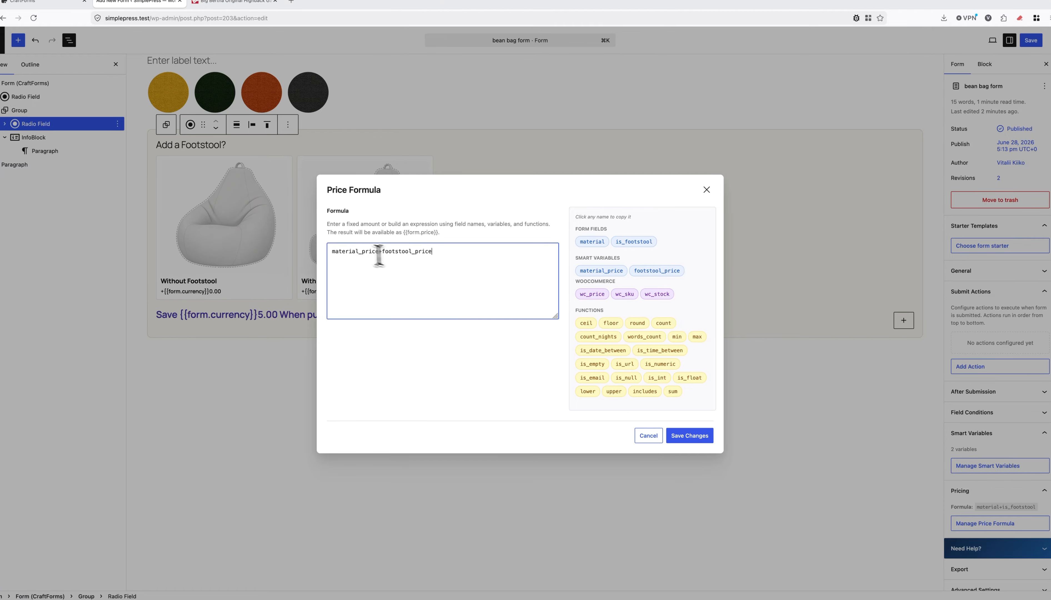
pyautogui.click(692, 438)
pyautogui.click(1032, 41)
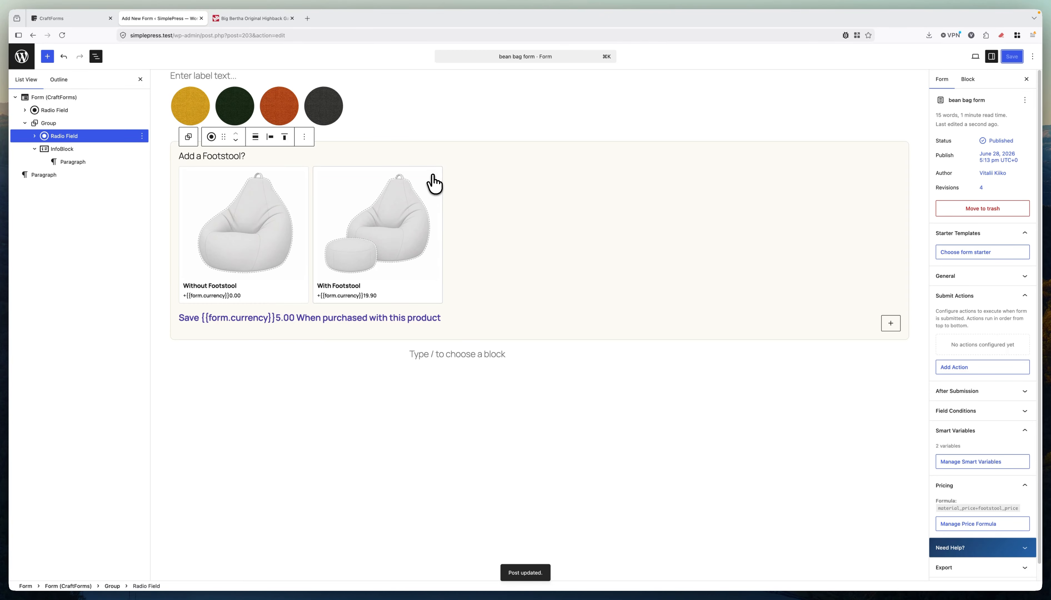
# Leave the form editor for the forms list and start a new WooCommerce product.
pyautogui.click(23, 57)
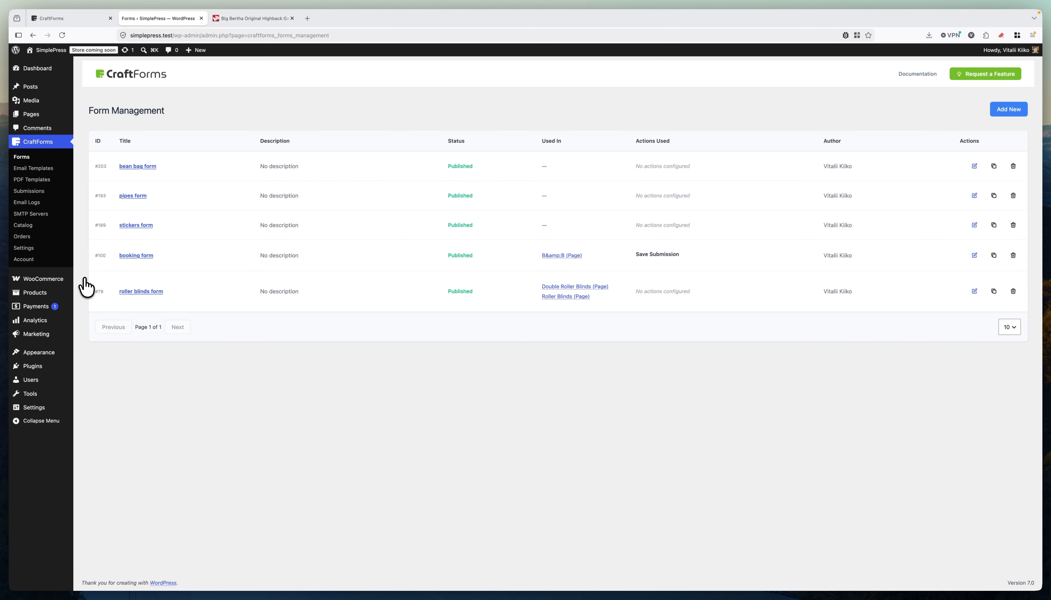
pyautogui.moveTo(67, 294)
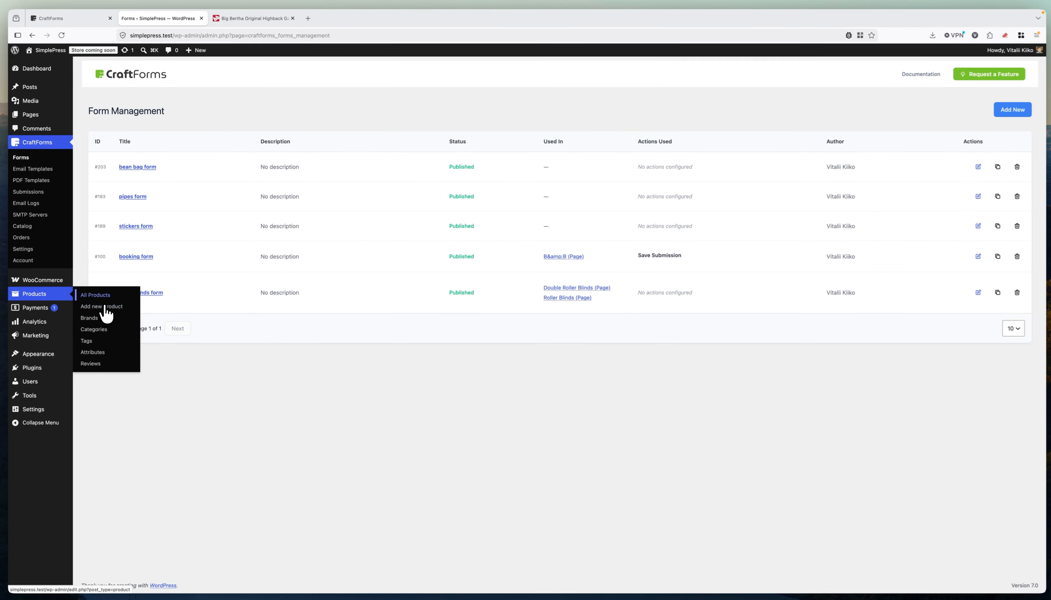
pyautogui.click(105, 308)
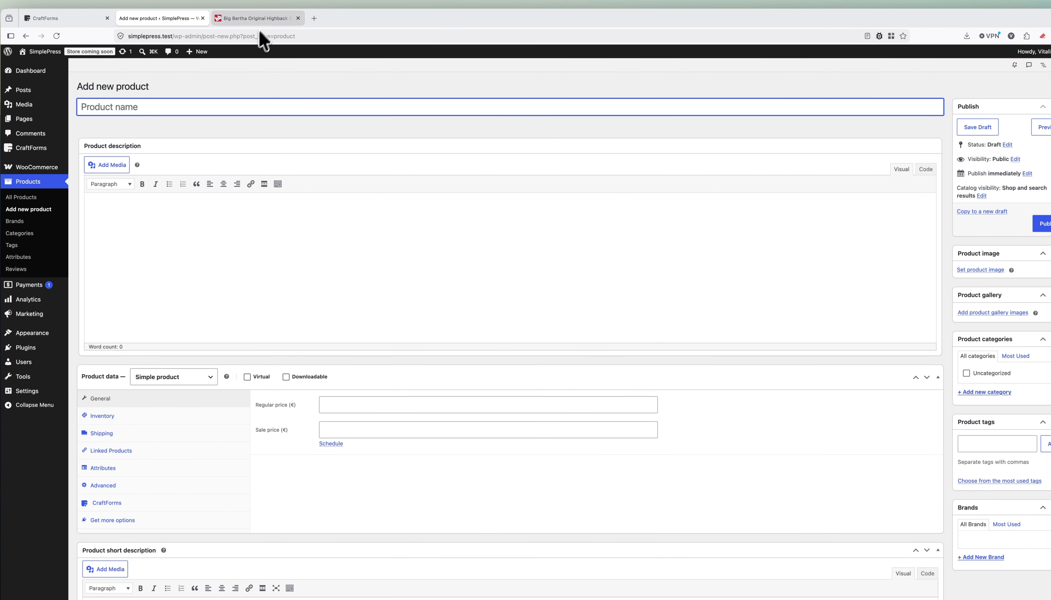
# Copy 'Outdoor Highback Bean Bag Chair' from the Big Bertha shop page into Product name.
pyautogui.click(255, 19)
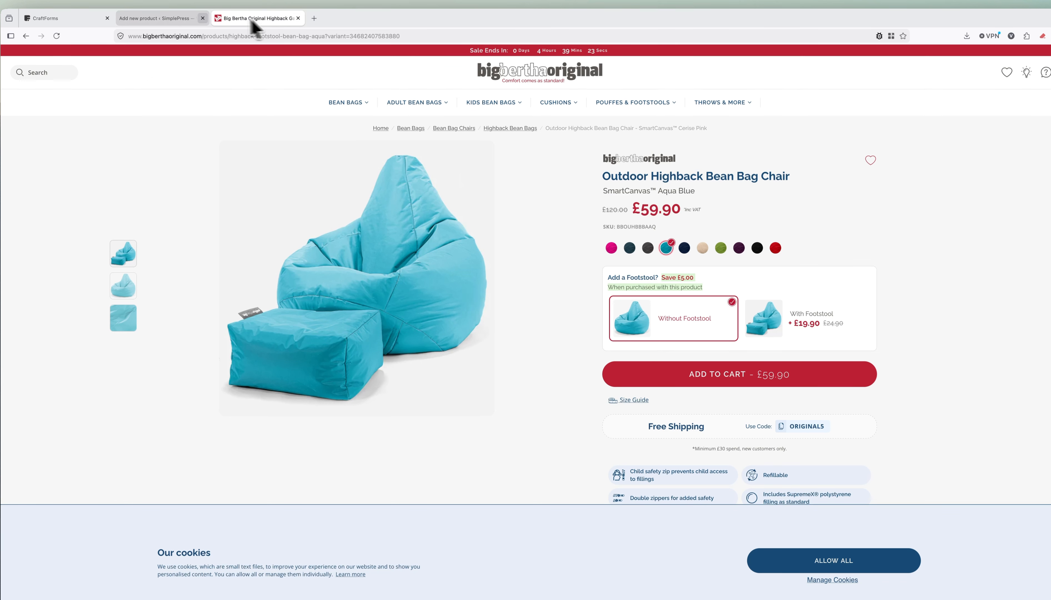
pyautogui.click(178, 19)
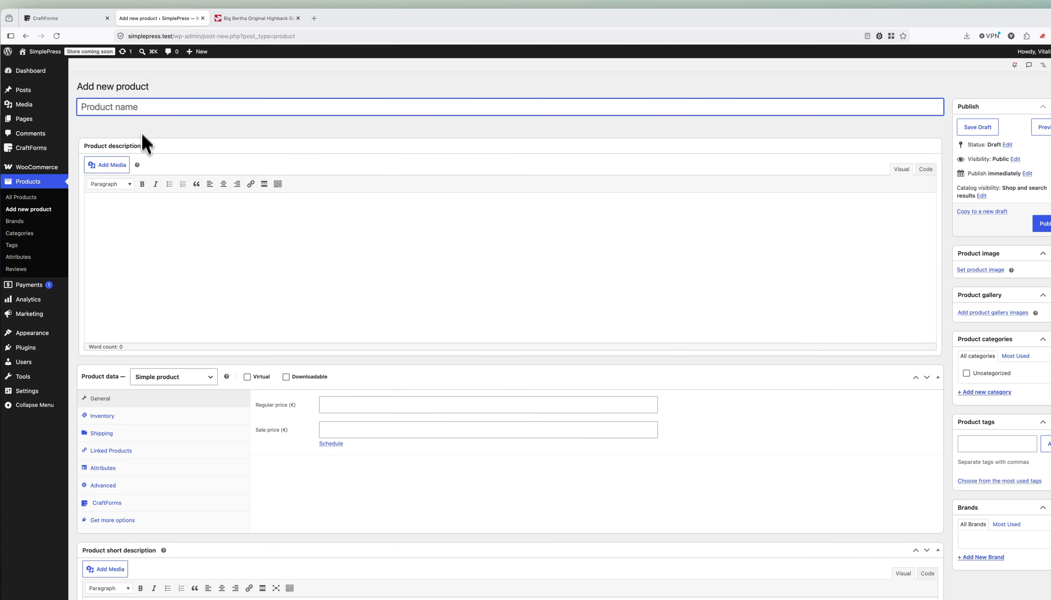
pyautogui.write('O')
pyautogui.click(239, 18)
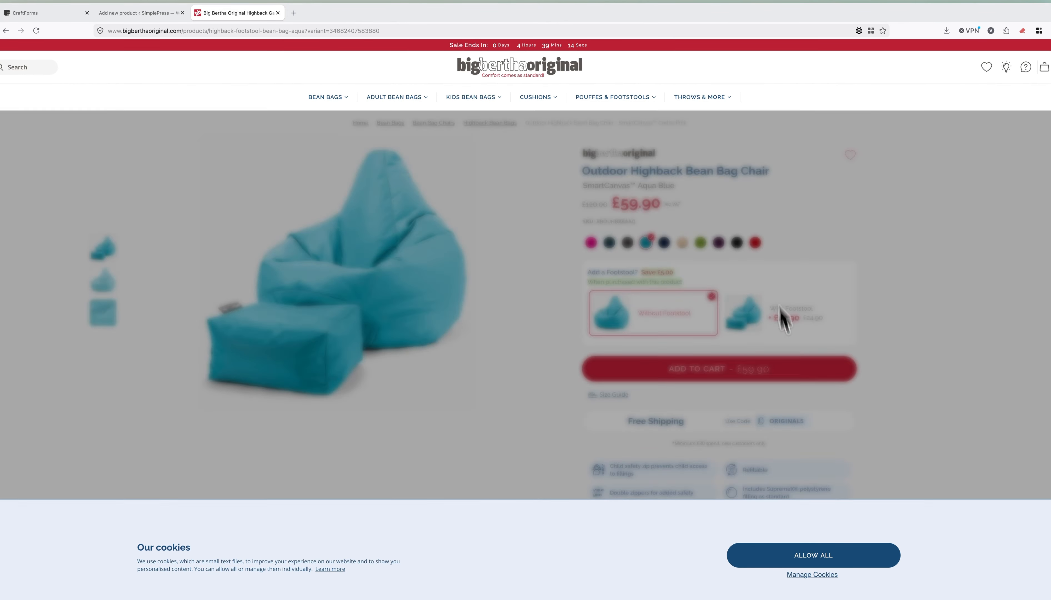
pyautogui.moveTo(772, 171); pyautogui.dragTo(584, 172)
pyautogui.press('super+c')
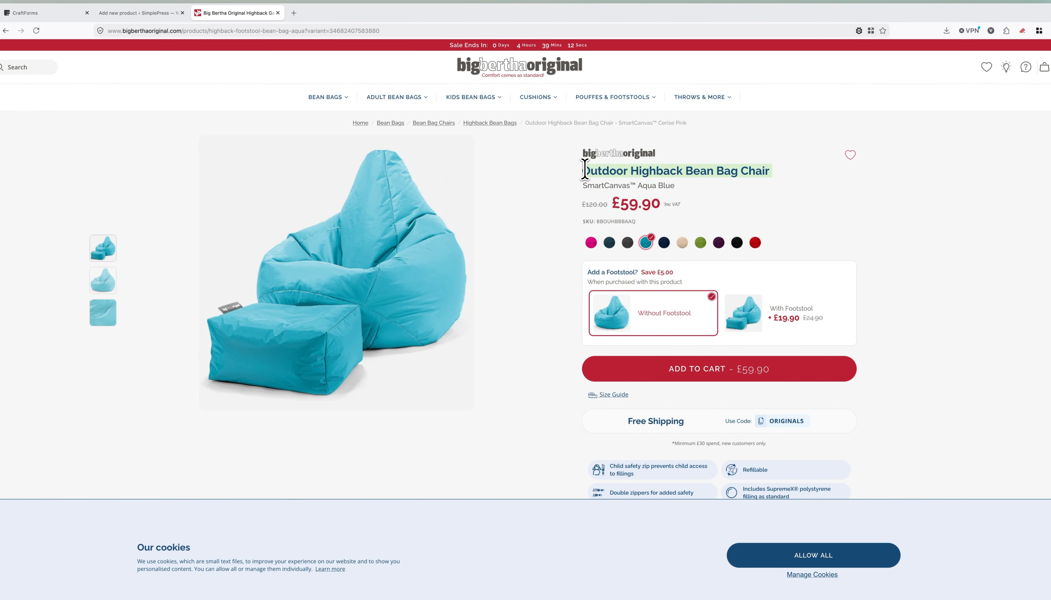
pyautogui.click(142, 12)
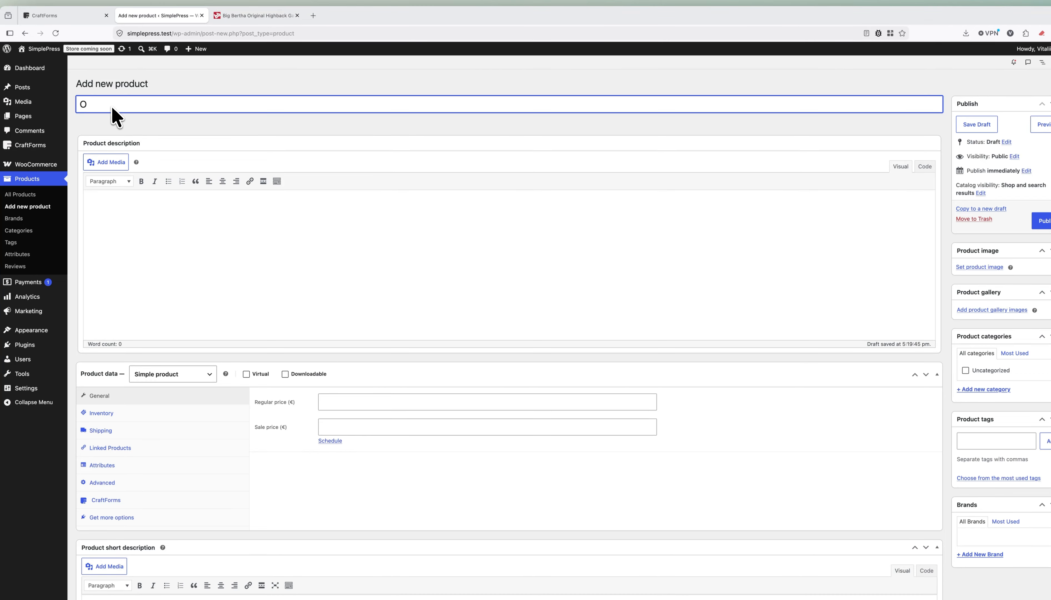
pyautogui.press('super+v')
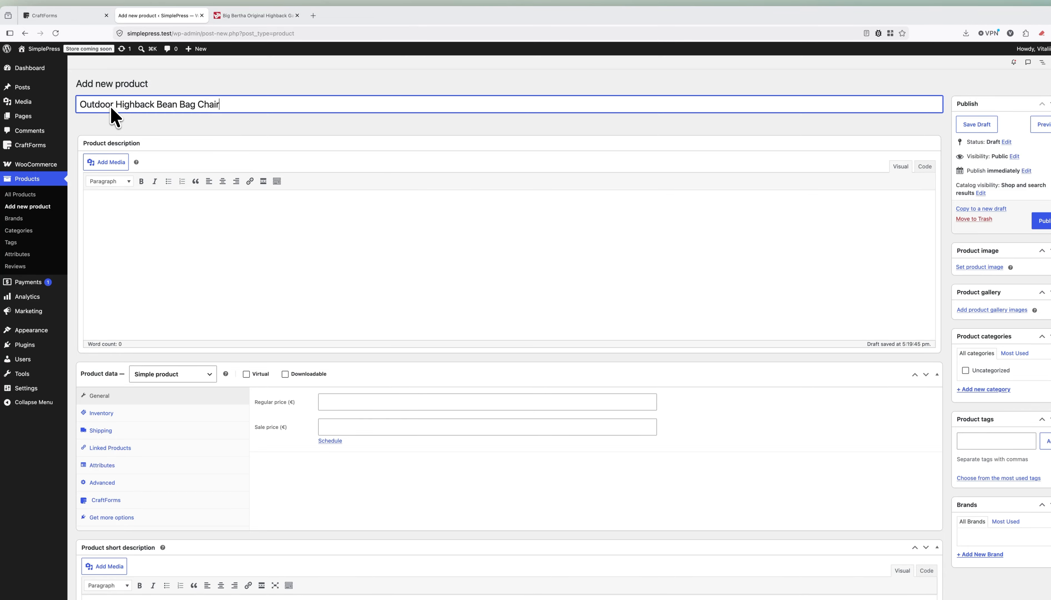
# Enter 59,9 in the Regular price (€) field of the product's General data.
pyautogui.click(360, 401)
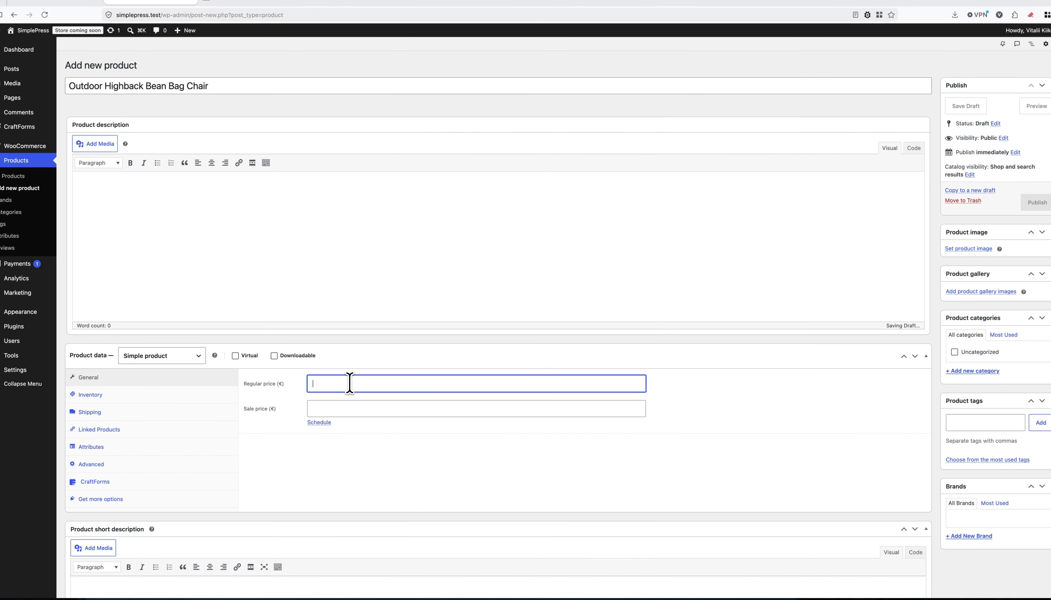
pyautogui.write('59,9')
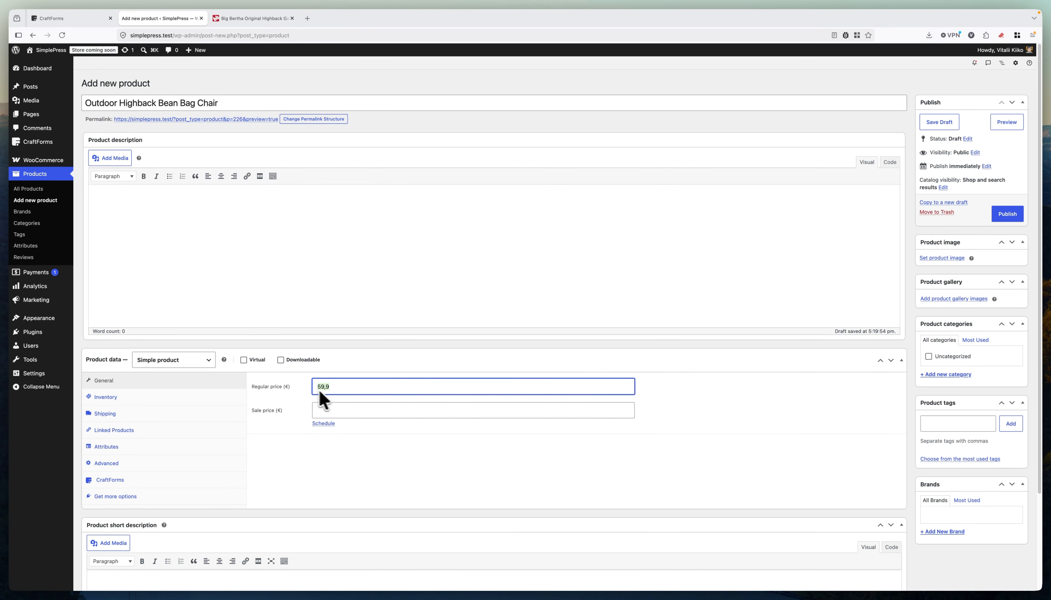
pyautogui.click(357, 387)
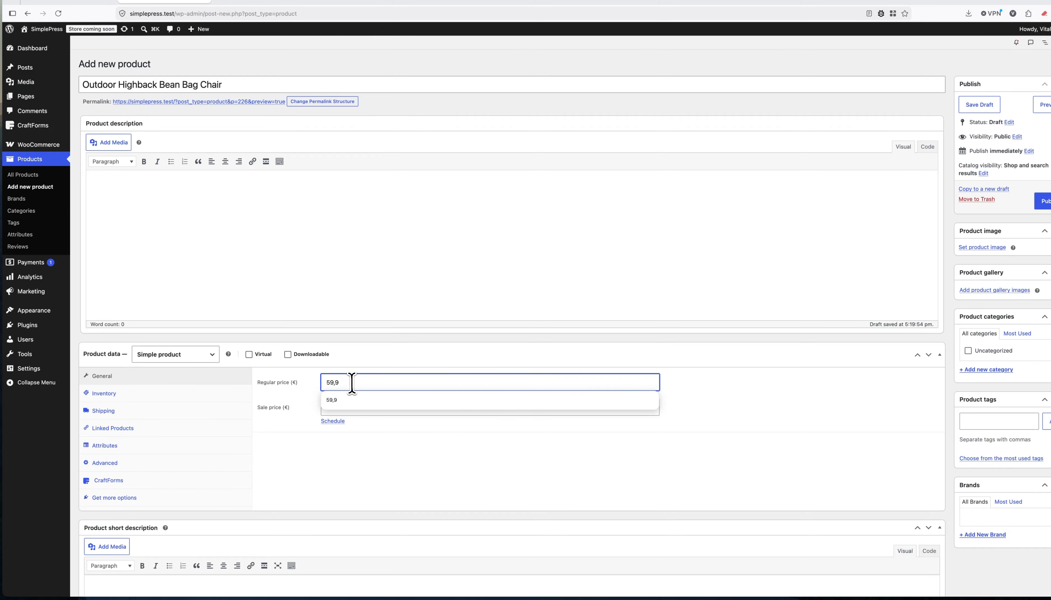
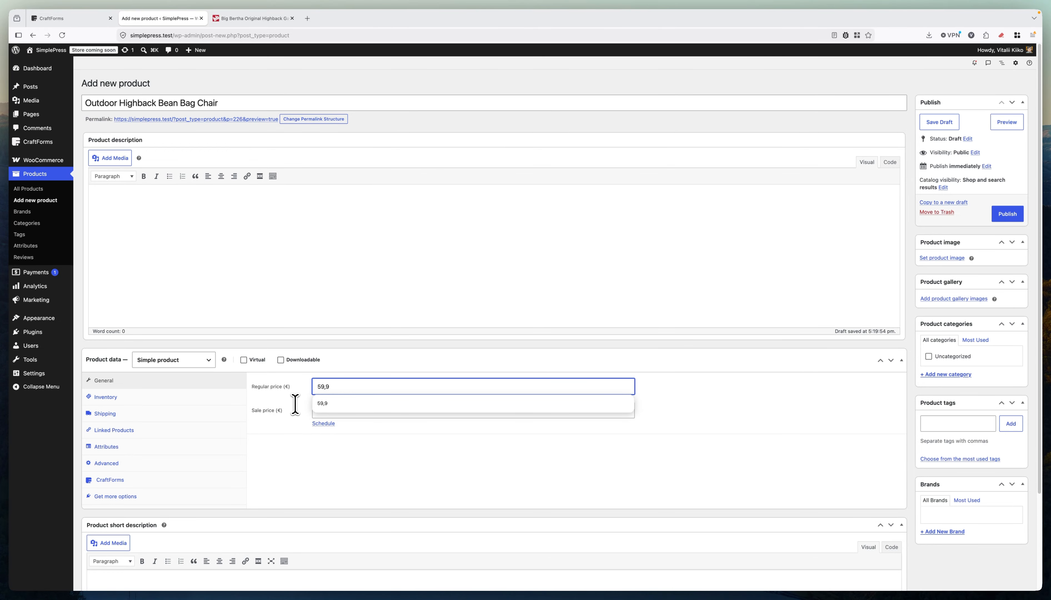
# Show the CraftForms panel in the bean bag chair's Product data settings.
pyautogui.click(138, 480)
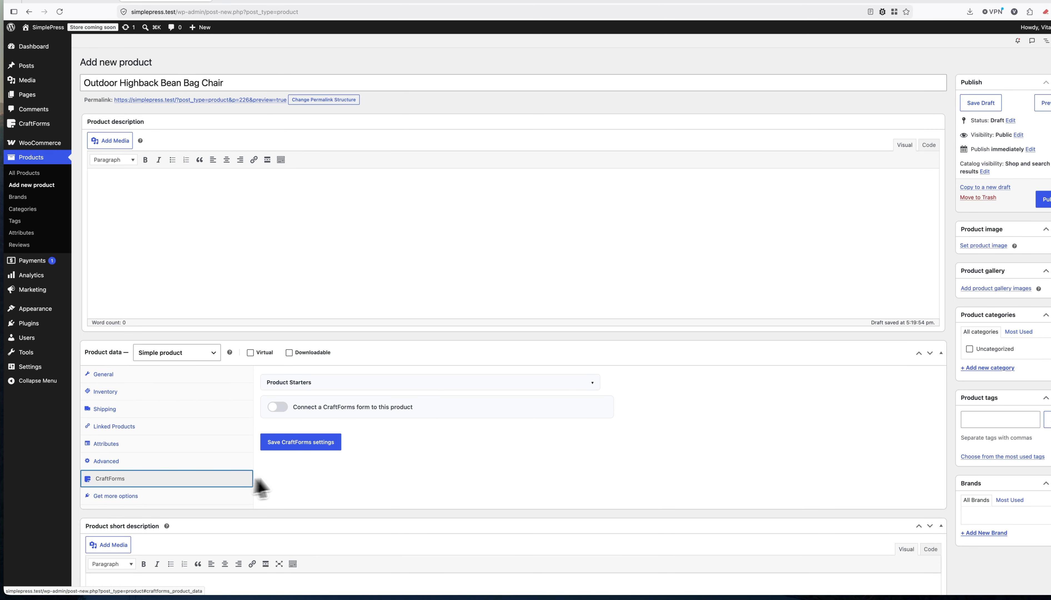
# Connect 'bean bag form' to the product through CraftForms and publish the product.
pyautogui.click(278, 407)
pyautogui.scroll(-3, 350, 417)
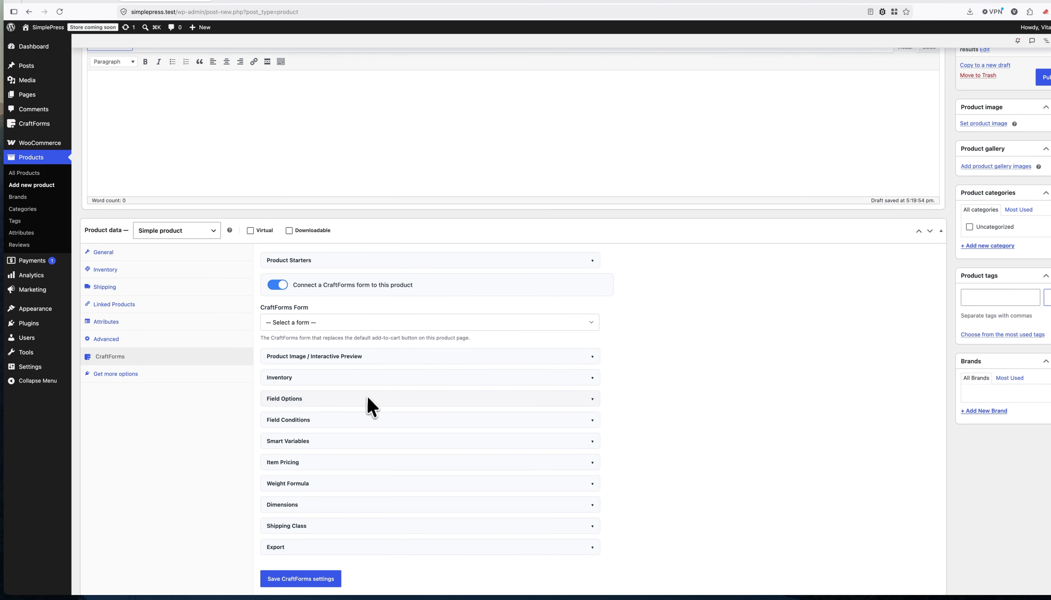
pyautogui.click(316, 326)
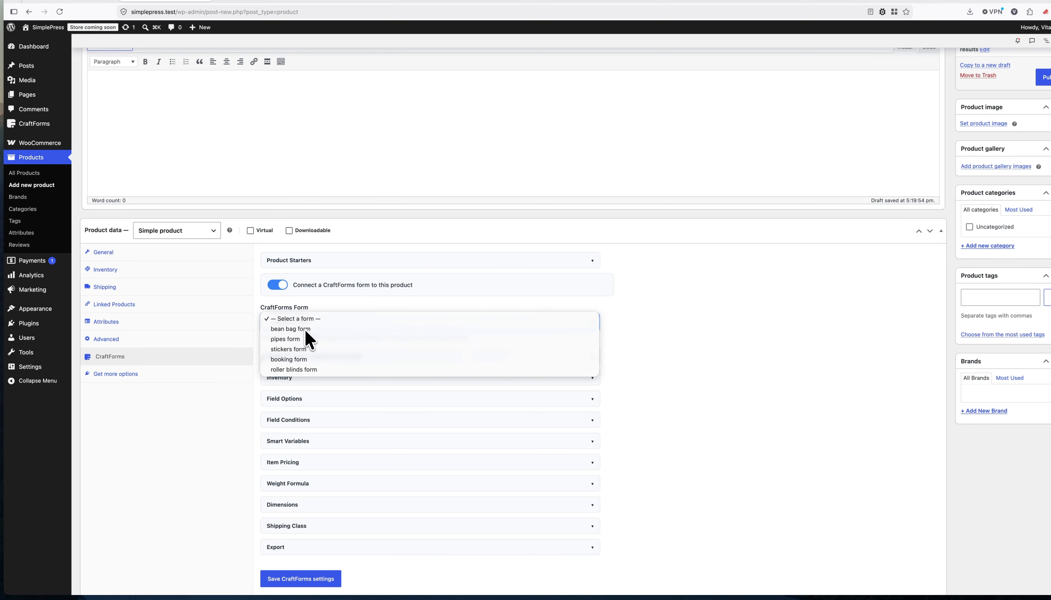
pyautogui.click(304, 330)
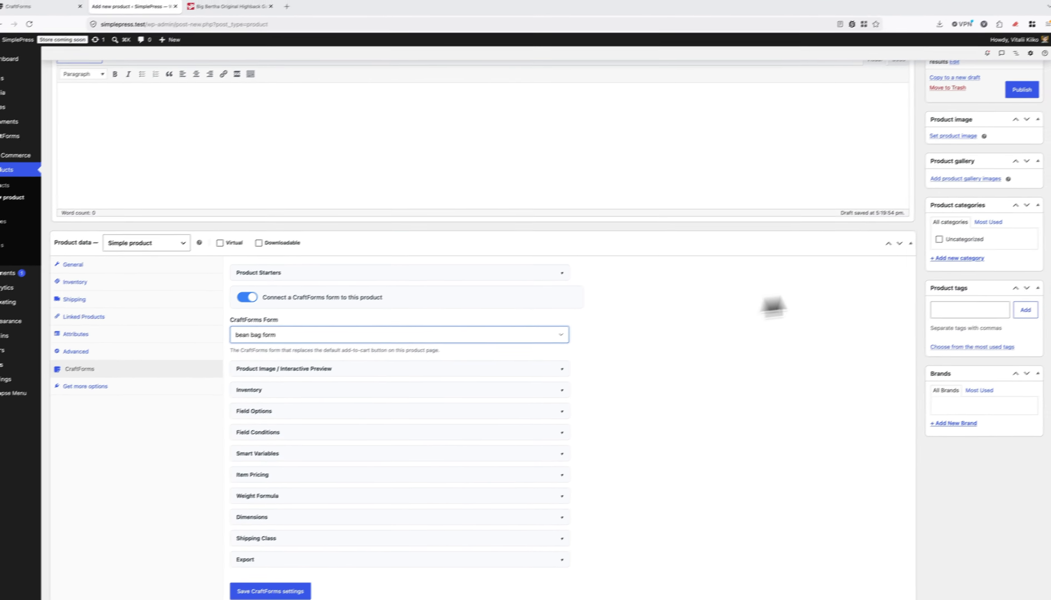
pyautogui.scroll(3, 801, 294)
pyautogui.click(1007, 216)
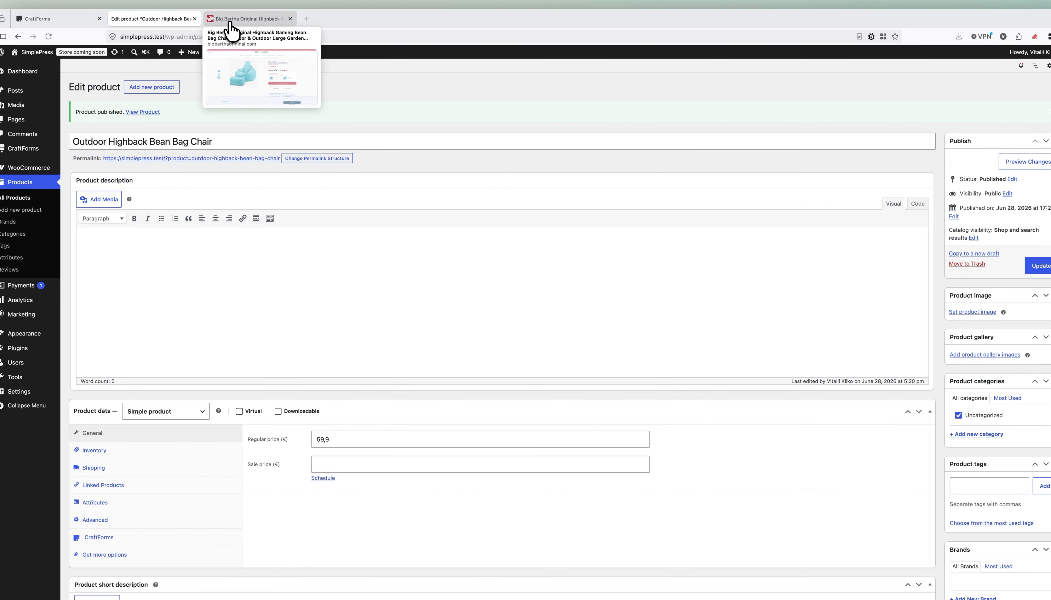
# Open the live product page in a new tab and try yellow With Footstool.
pyautogui.rightClick(252, 160)
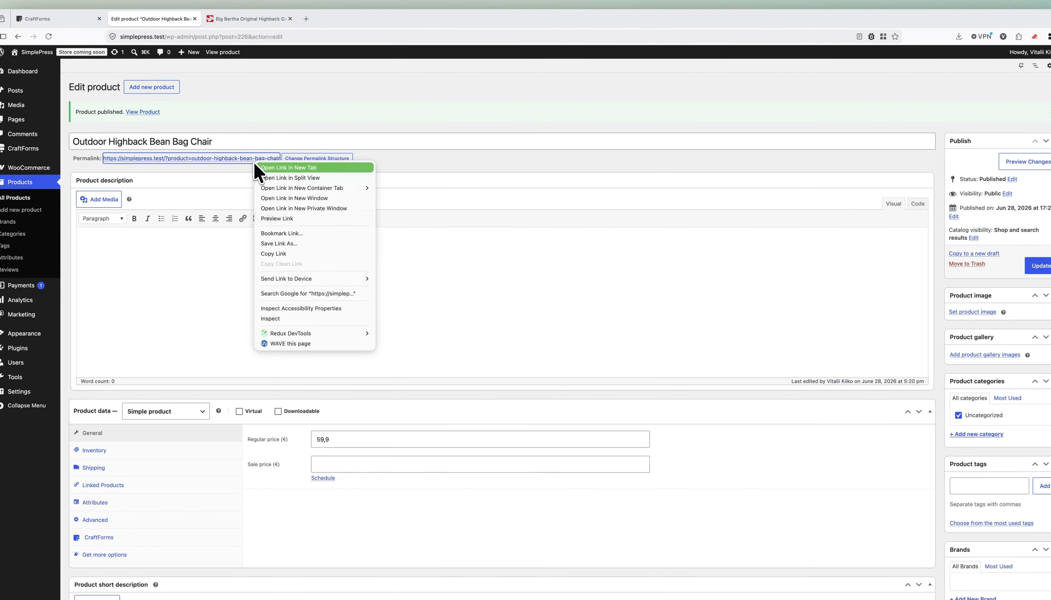
pyautogui.click(279, 169)
pyautogui.click(249, 21)
pyautogui.click(691, 293)
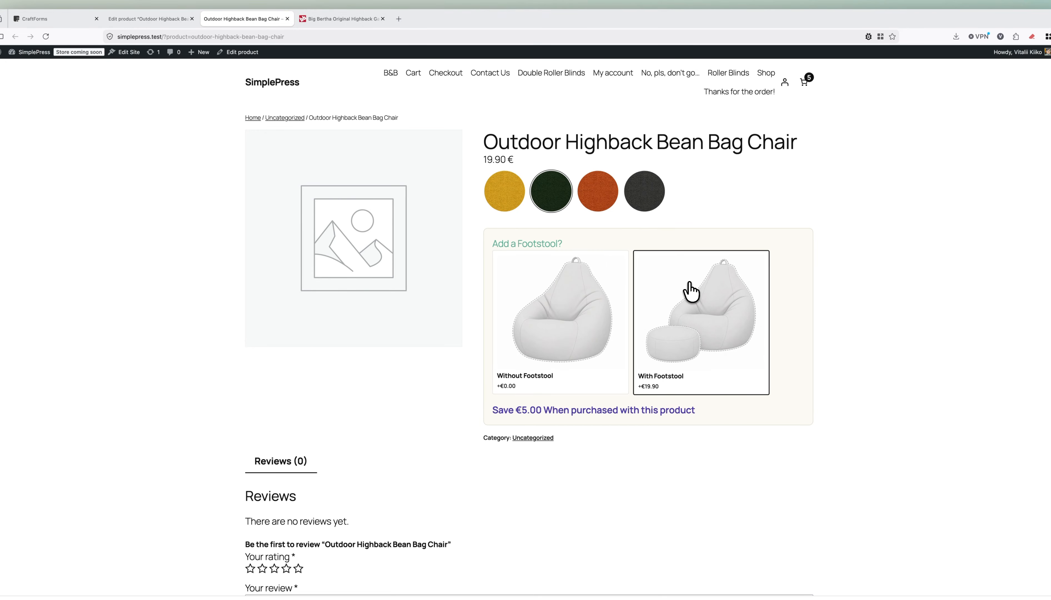
pyautogui.click(513, 190)
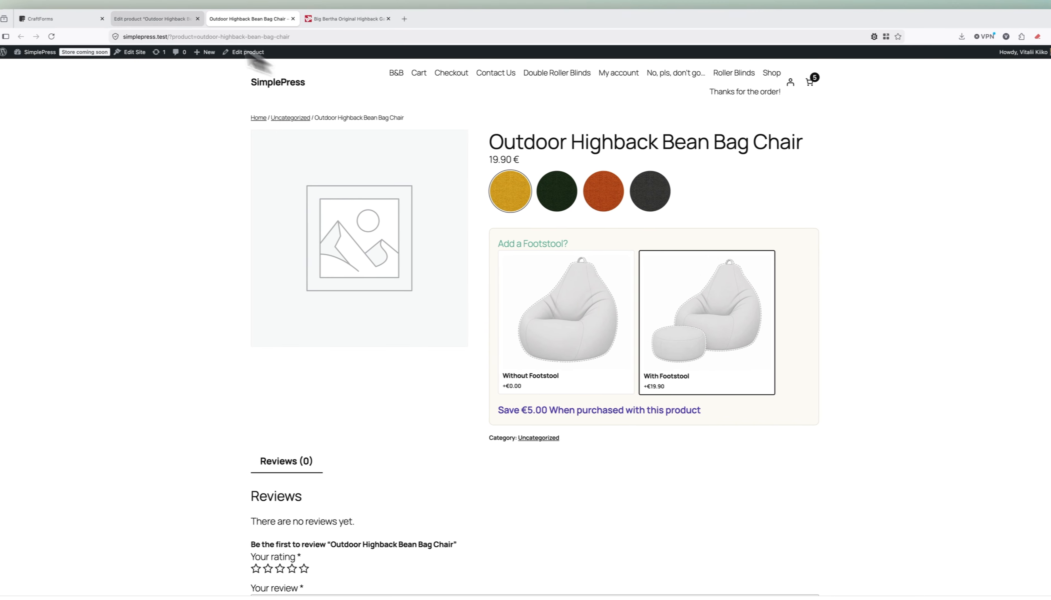
# Compare the live page with the product editor, ending back on the Edit product tab.
pyautogui.click(140, 19)
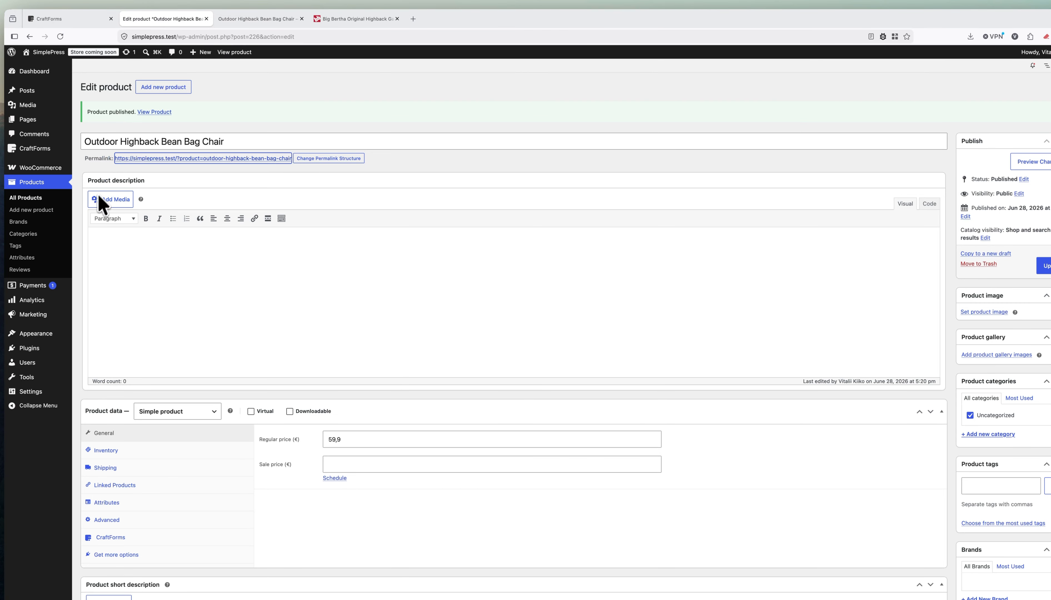
pyautogui.click(248, 15)
pyautogui.click(201, 93)
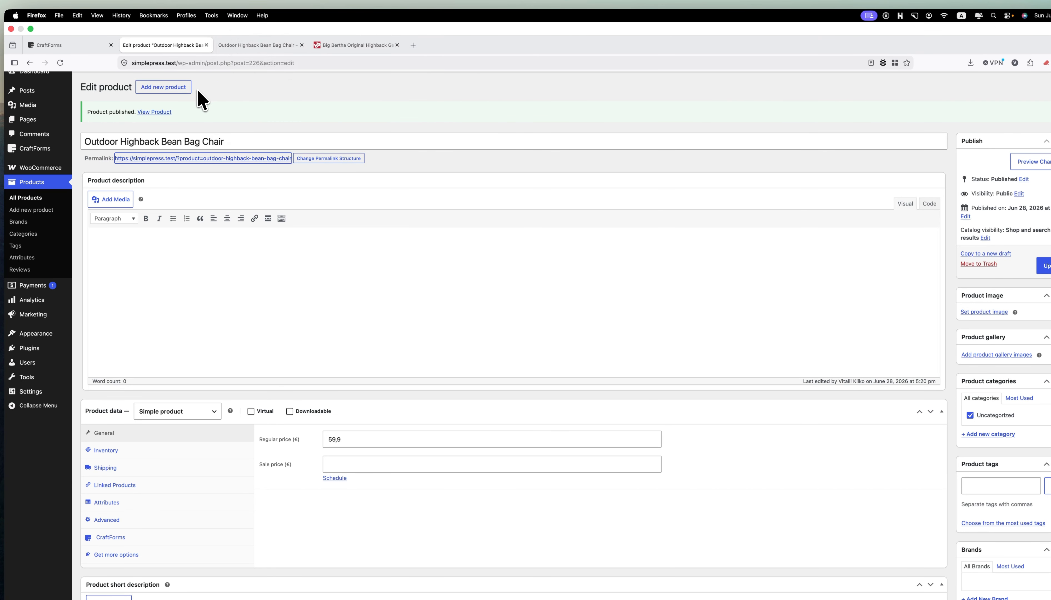
pyautogui.click(252, 18)
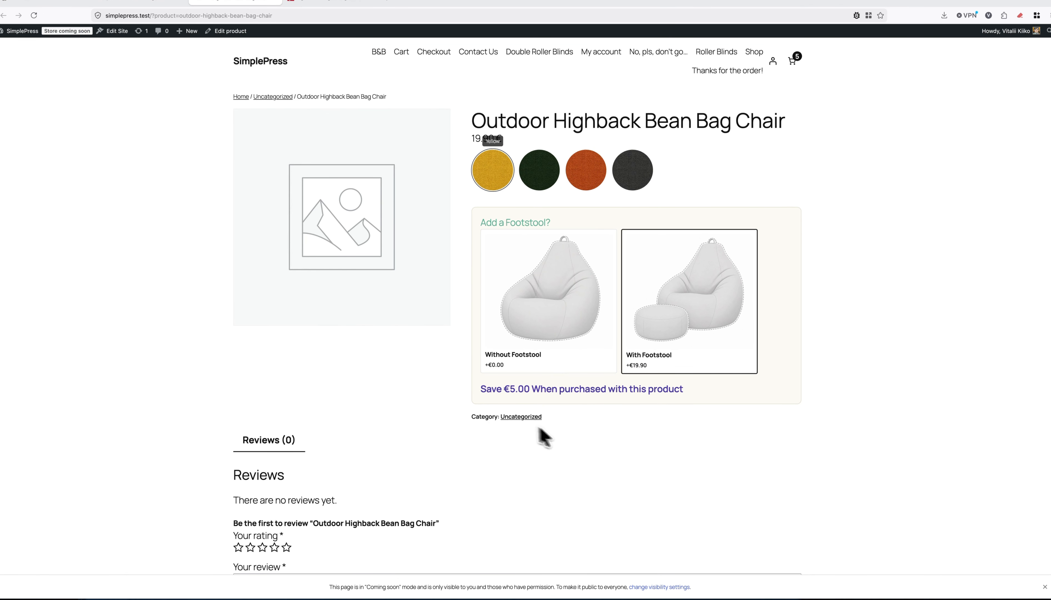
pyautogui.scroll(-5, 640, 417)
pyautogui.scroll(5, 610, 317)
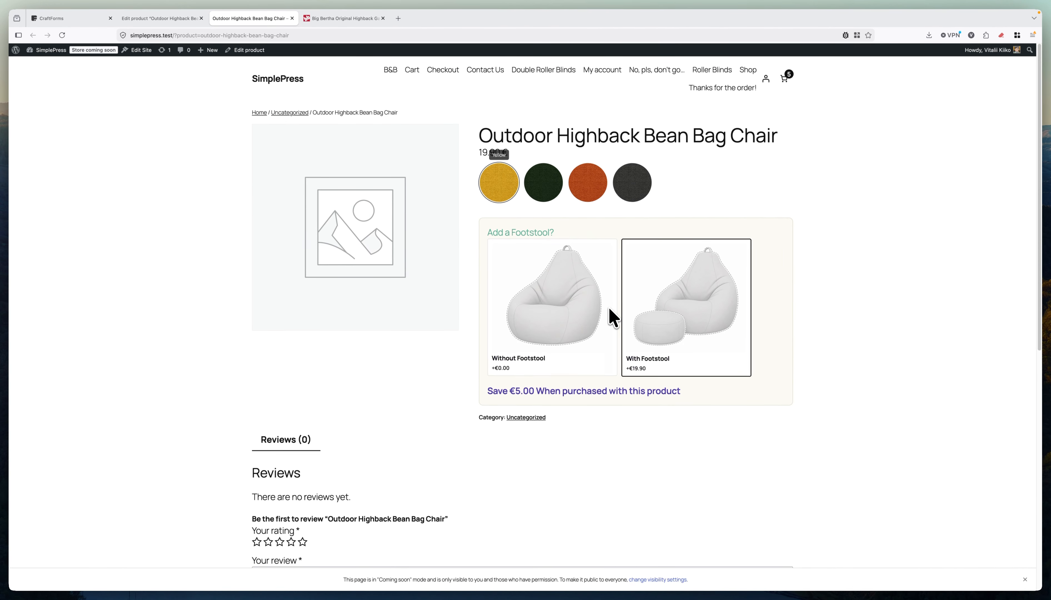
pyautogui.click(184, 18)
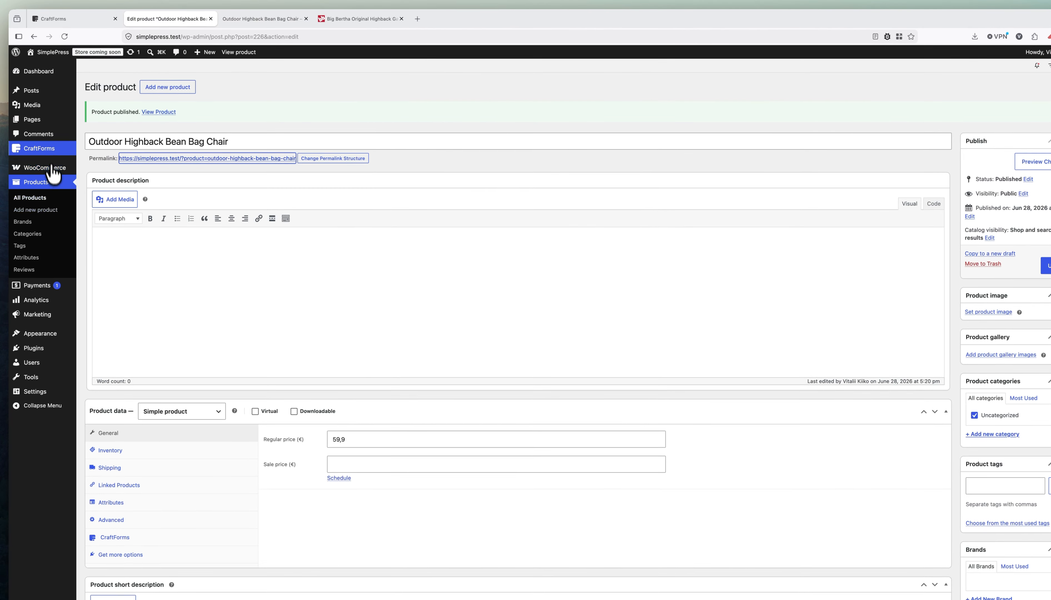
# Open 'bean bag form' in CraftForms and expand the colour field's individual options.
pyautogui.moveTo(47, 151)
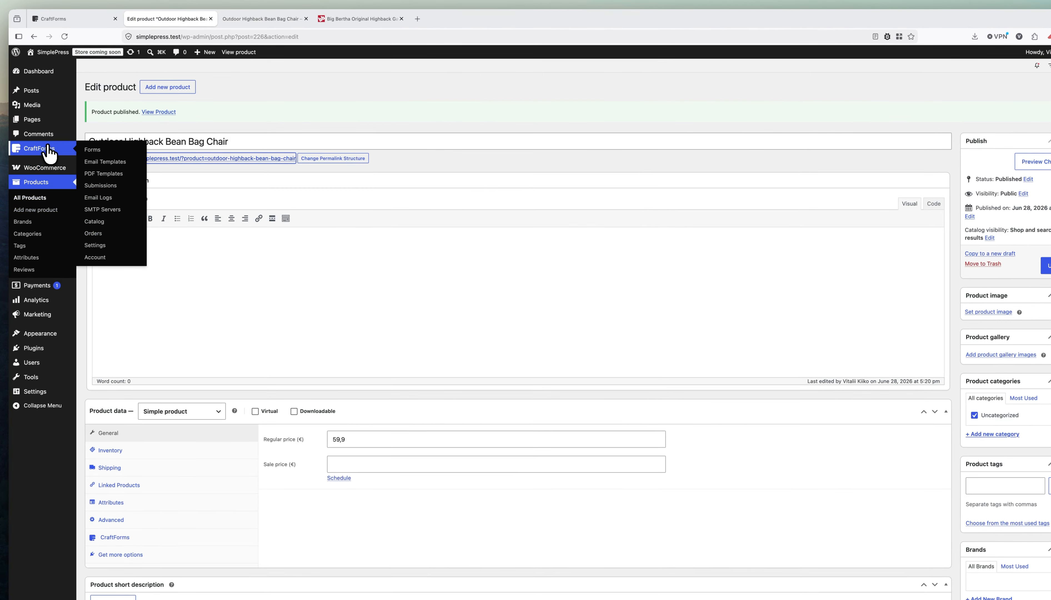
pyautogui.click(92, 151)
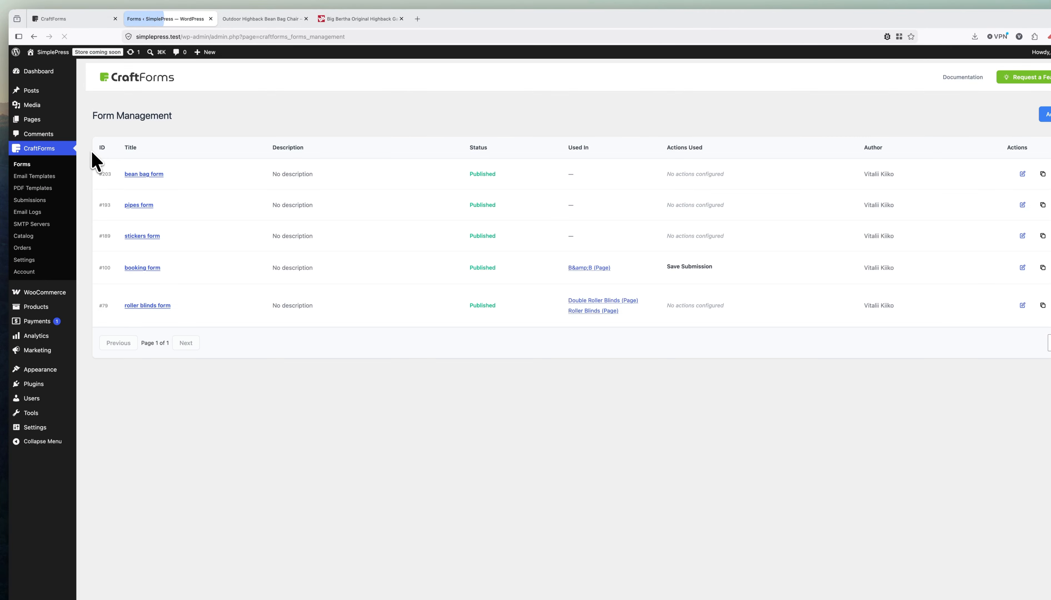
pyautogui.click(139, 174)
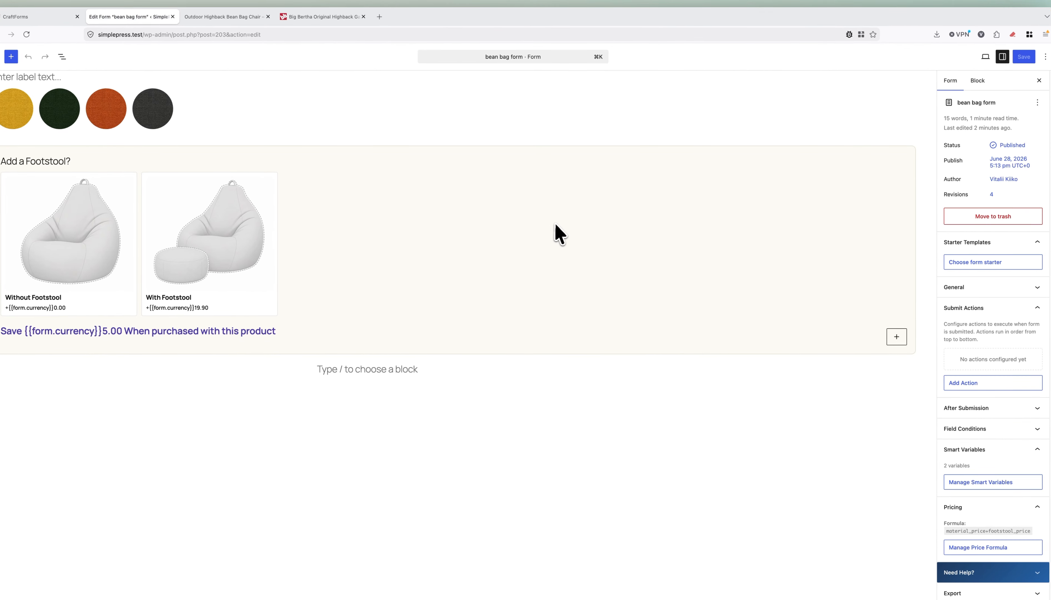
pyautogui.click(198, 95)
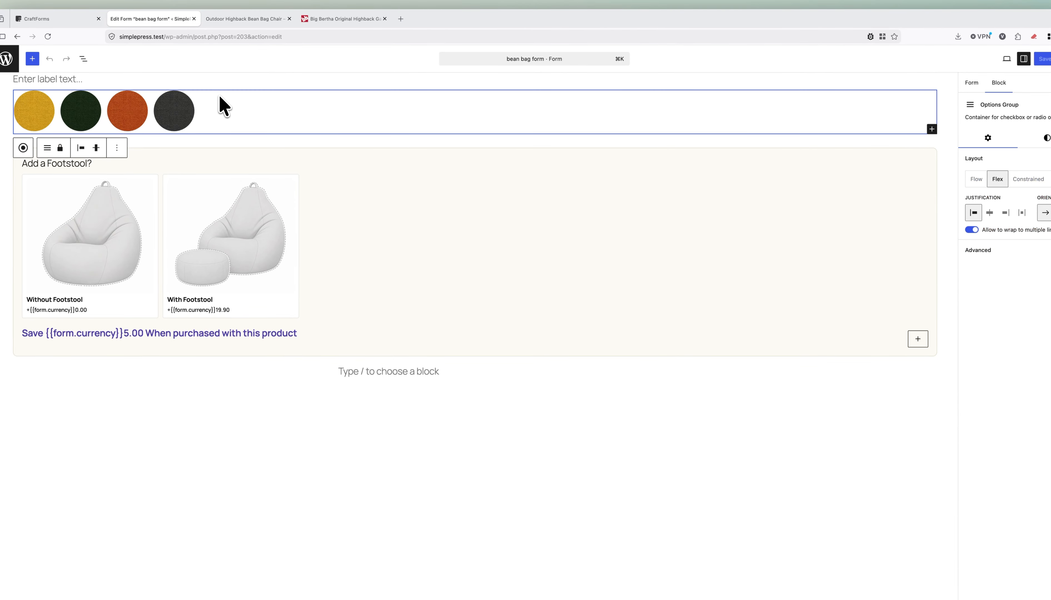
pyautogui.click(196, 87)
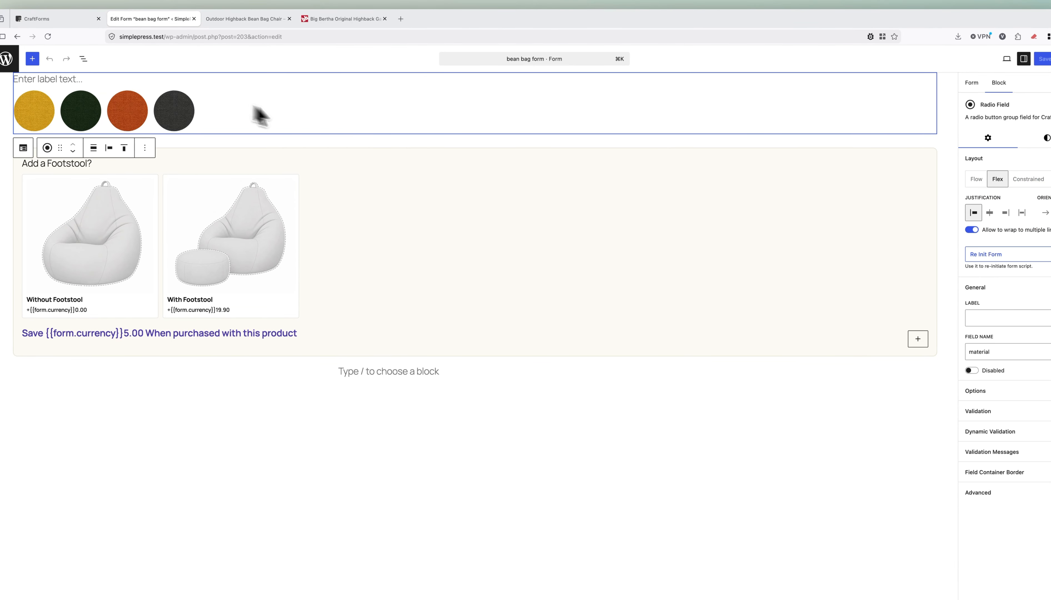
pyautogui.click(973, 382)
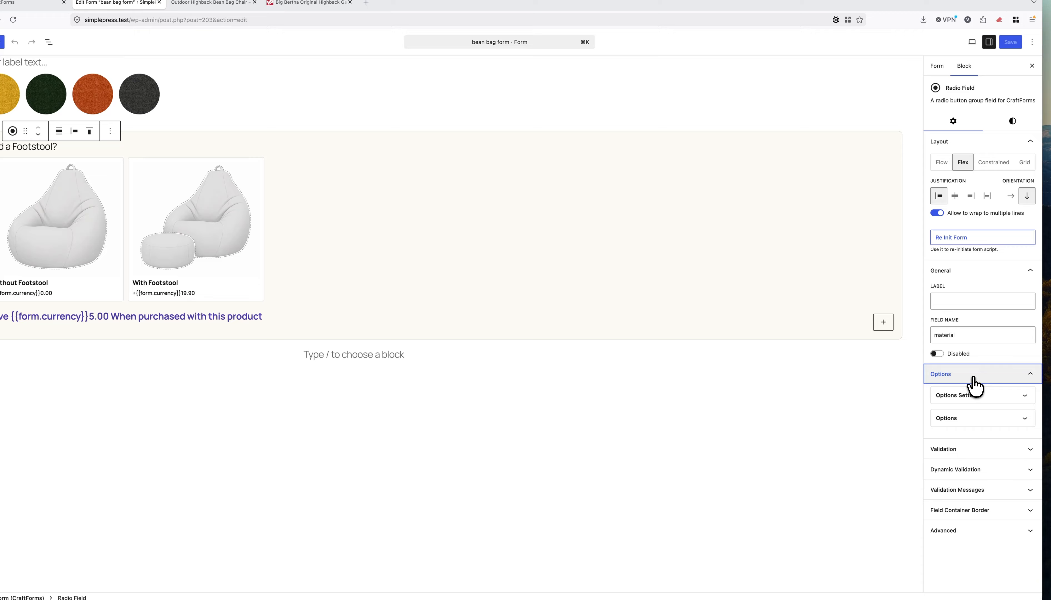
pyautogui.click(980, 425)
# Set the Yellow and Green colour options' price to 59.9.
pyautogui.scroll(-3, 988, 422)
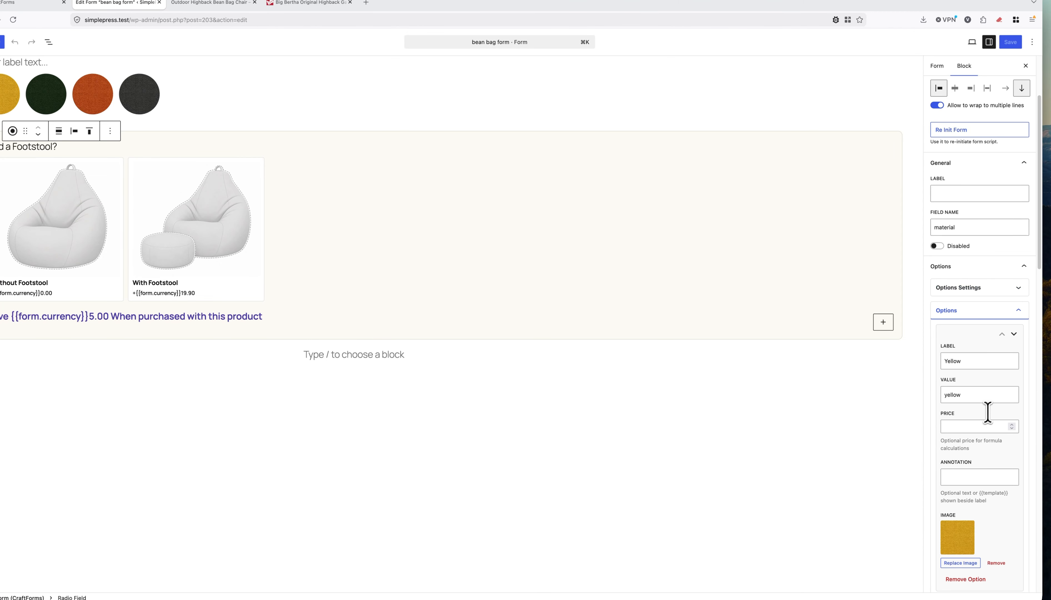
pyautogui.click(973, 429)
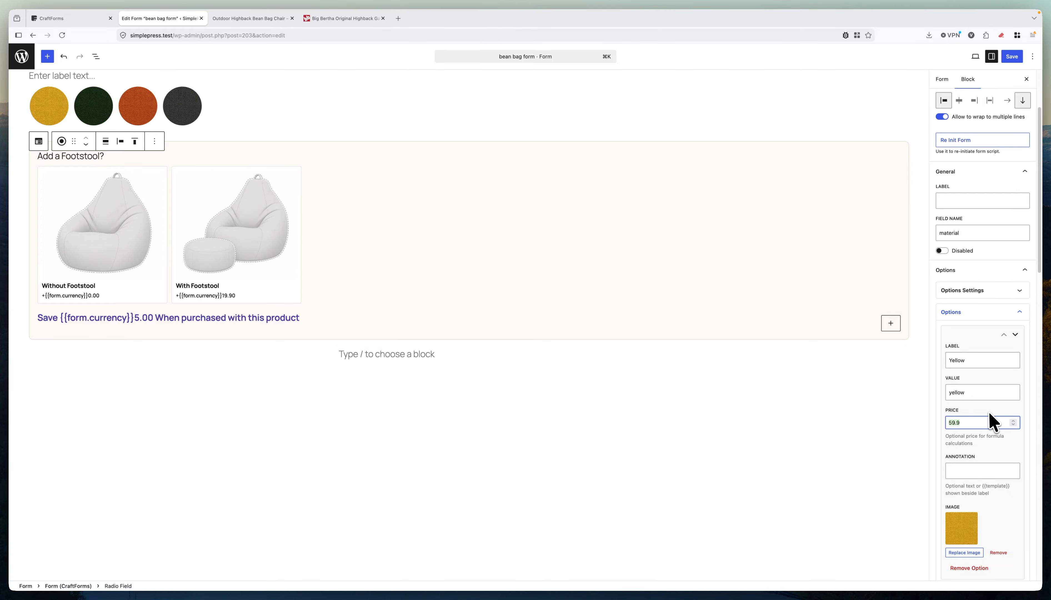
pyautogui.scroll(-7, 988, 409)
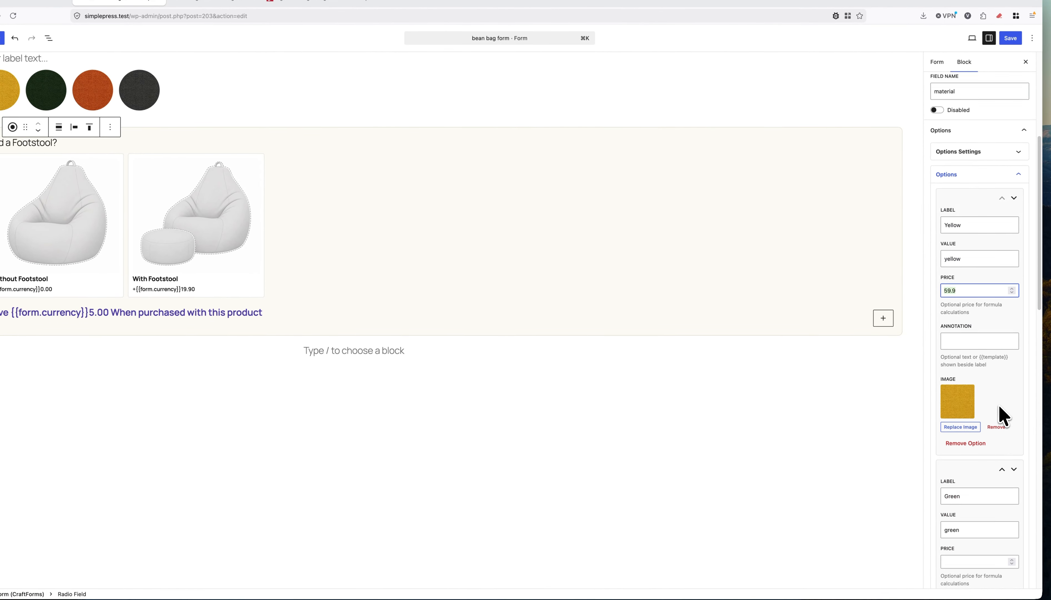
pyautogui.click(969, 409)
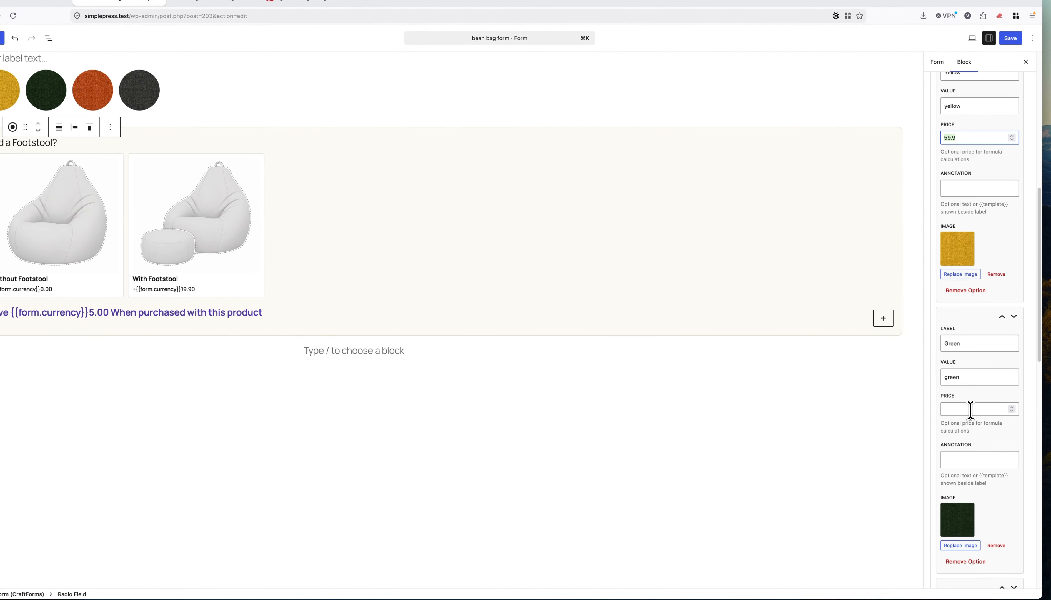
pyautogui.write('59.9')
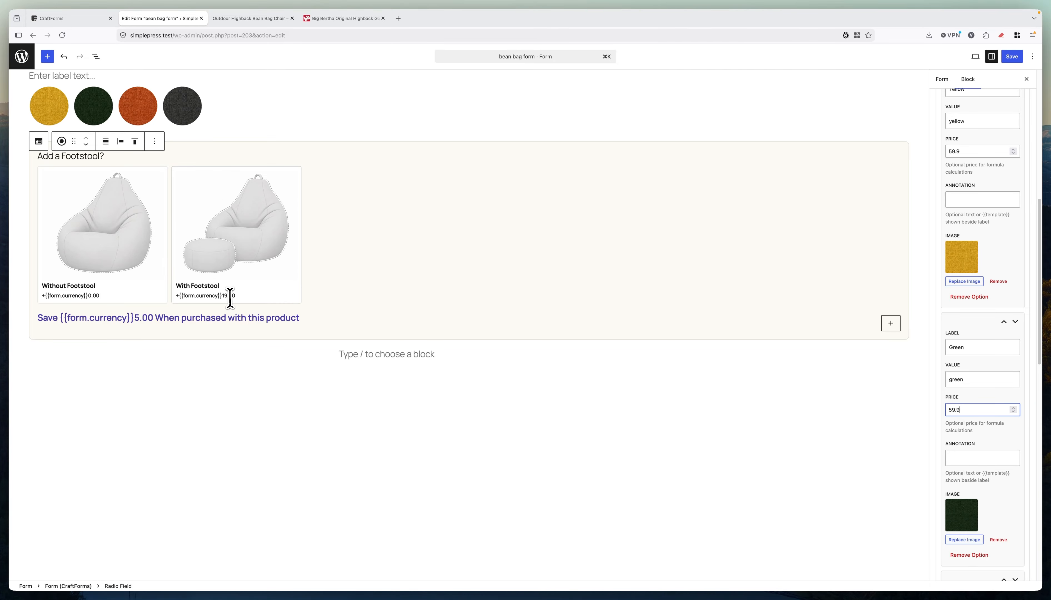
# Reselect the colour field and set the Brown option's price to 59.9.
pyautogui.click(144, 326)
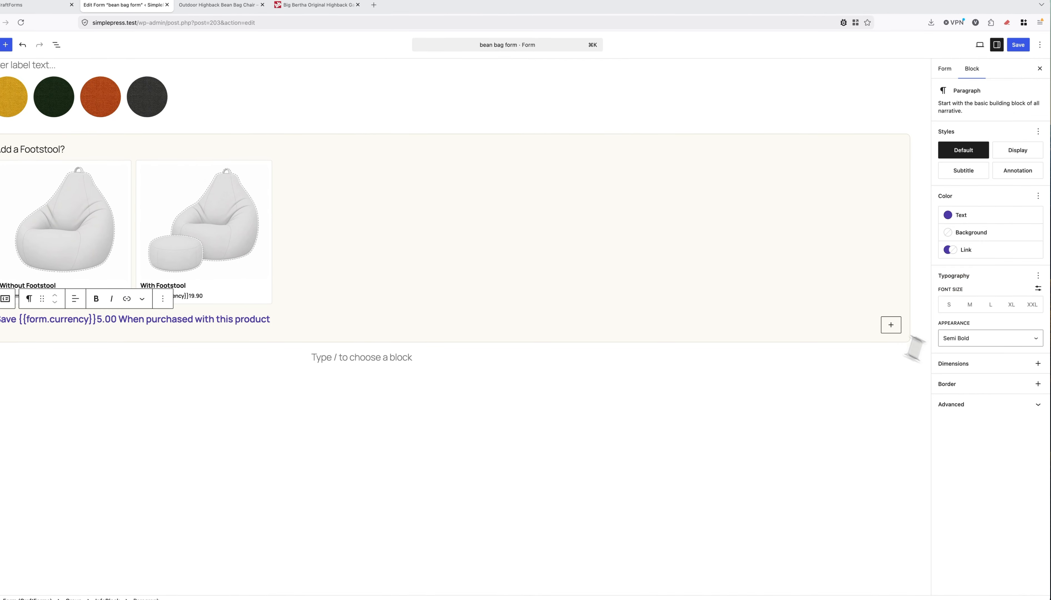
pyautogui.click(210, 84)
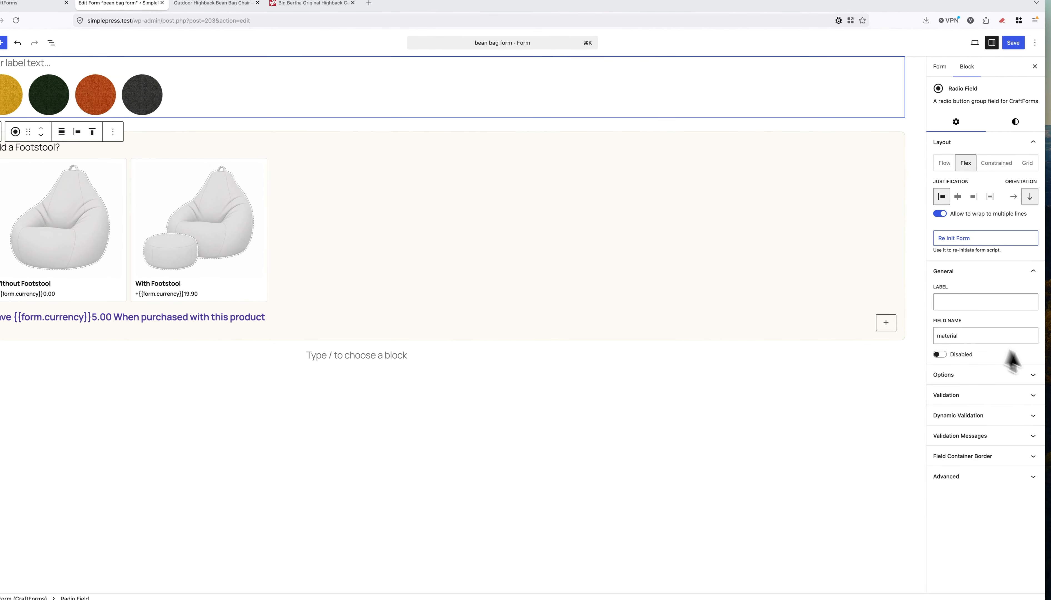
pyautogui.click(973, 373)
pyautogui.click(971, 426)
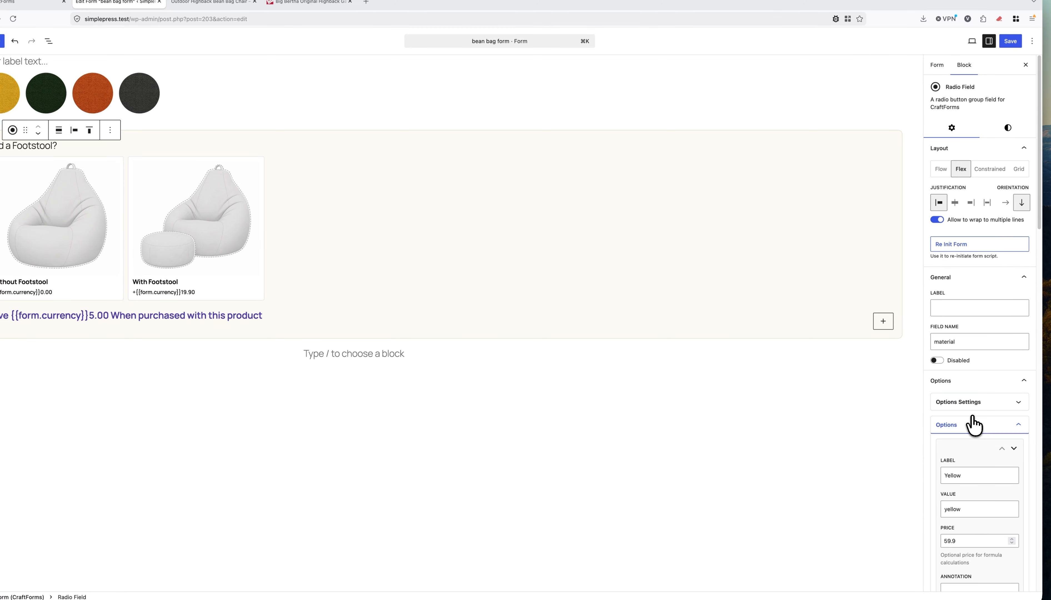
pyautogui.scroll(-10, 972, 415)
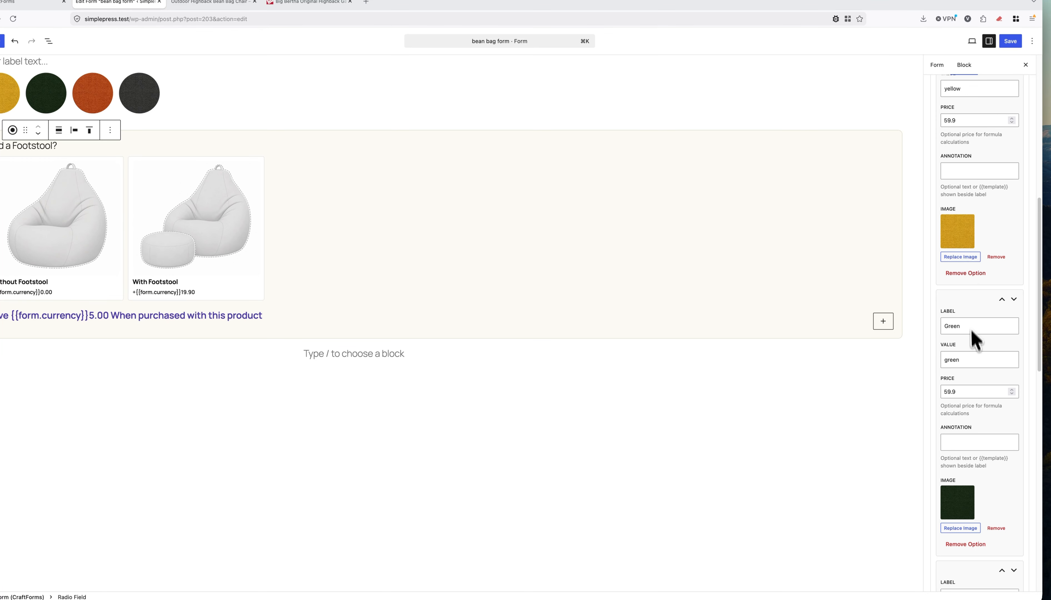
pyautogui.scroll(-6, 972, 391)
pyautogui.click(972, 392)
pyautogui.write('59.9')
# Set the Charcoal colour option's price to 79.9.
pyautogui.scroll(-4, 974, 396)
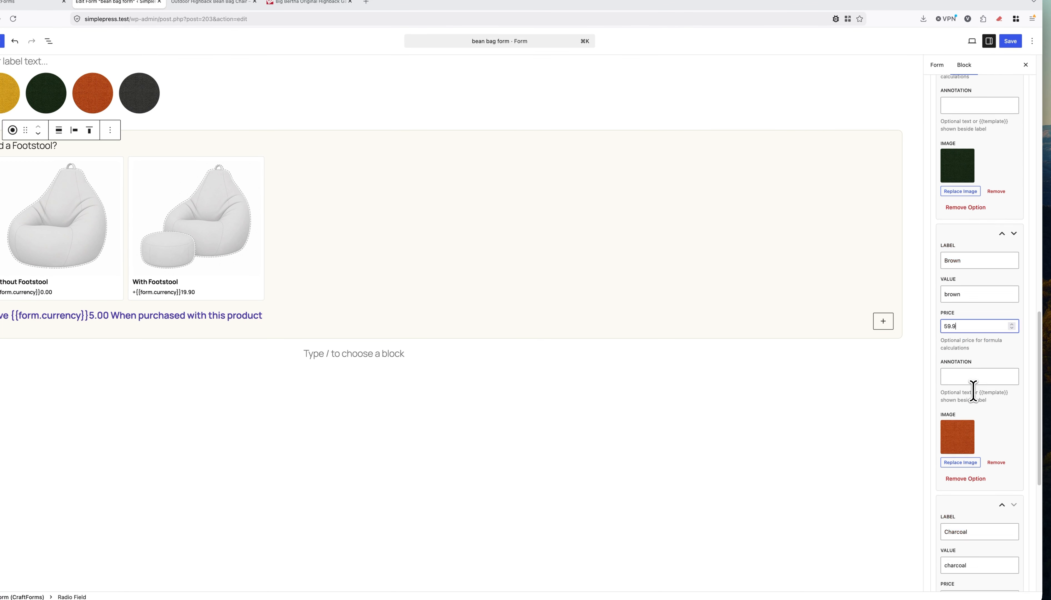
pyautogui.click(965, 486)
pyautogui.write('59.9')
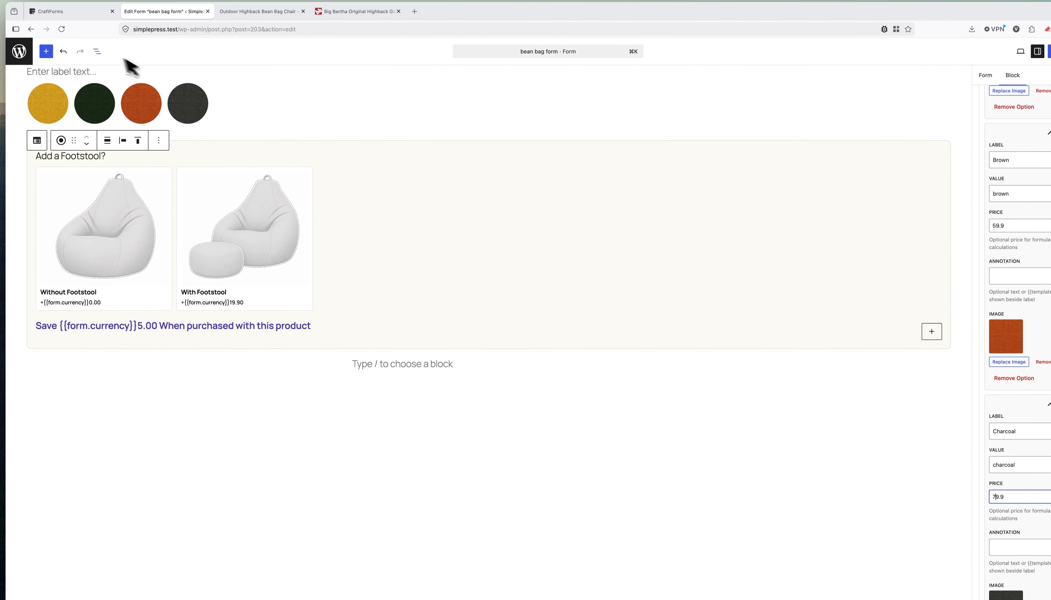
pyautogui.click(97, 51)
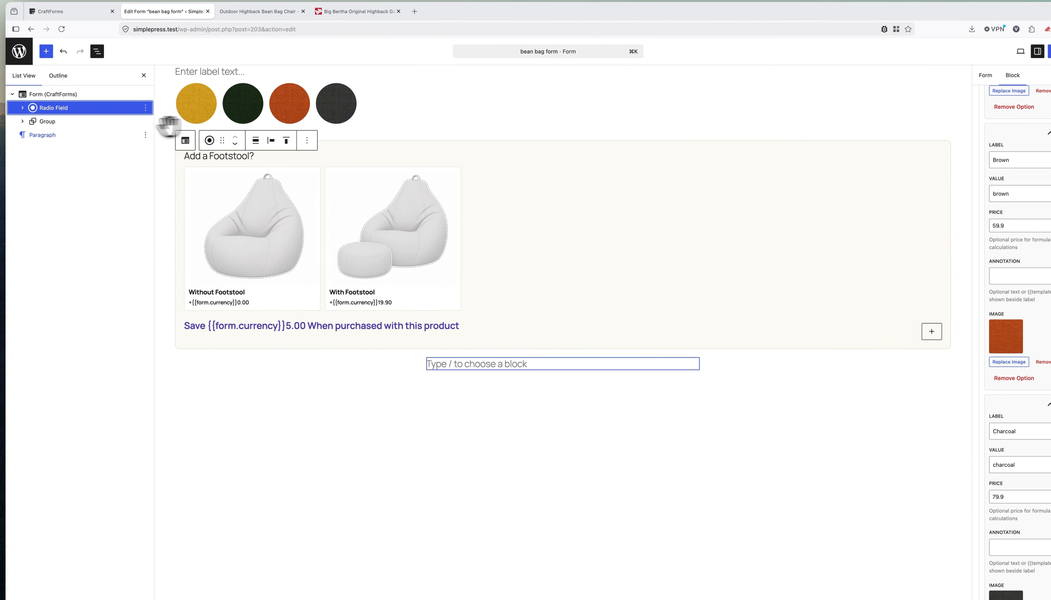
# Insert a Submit Button and a Text Input Field block into the form.
pyautogui.click(58, 94)
pyautogui.click(47, 53)
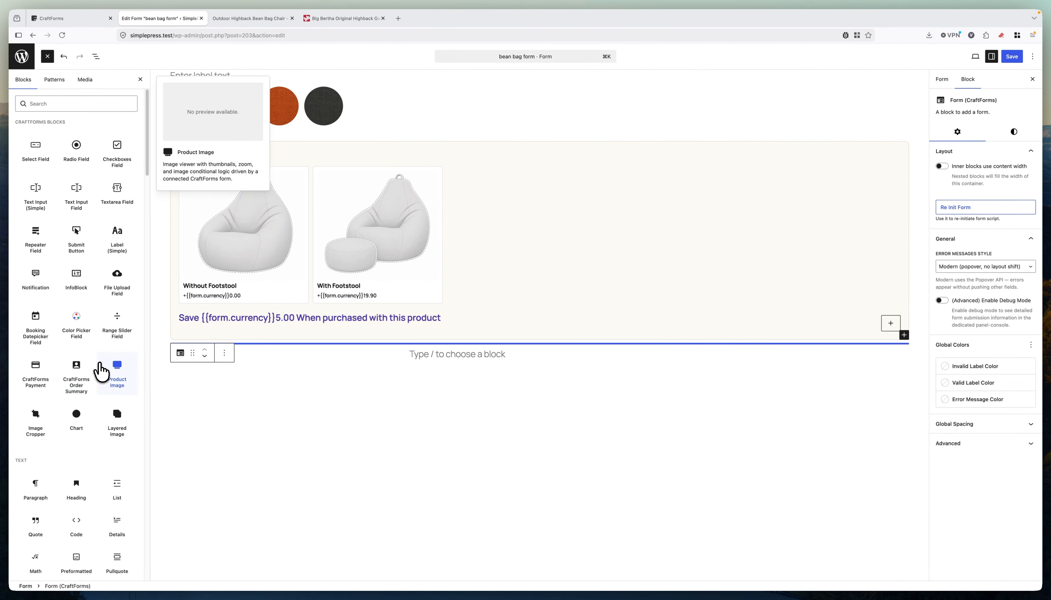
pyautogui.click(77, 234)
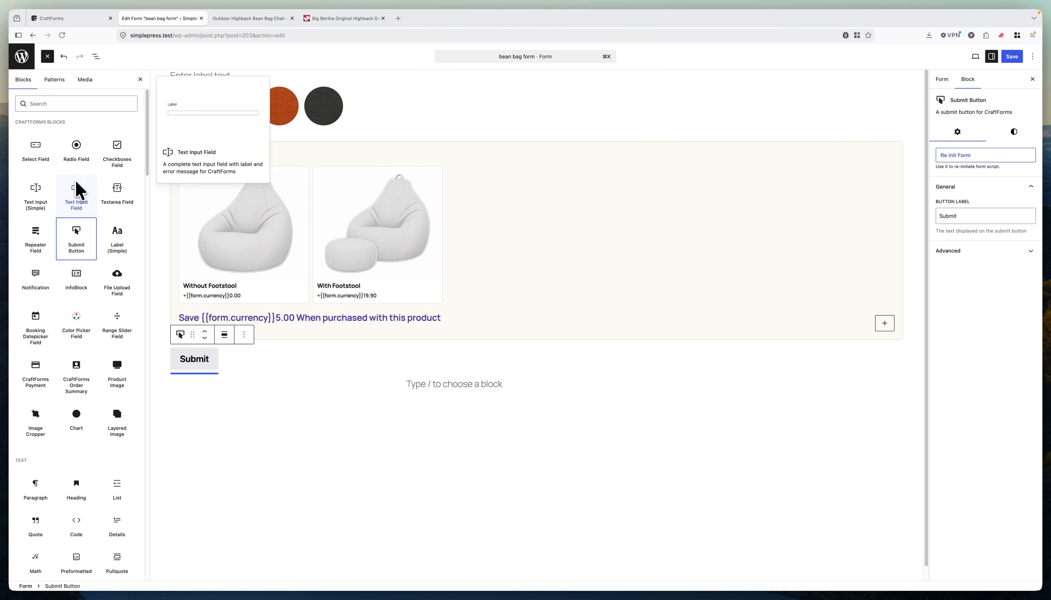
pyautogui.click(80, 205)
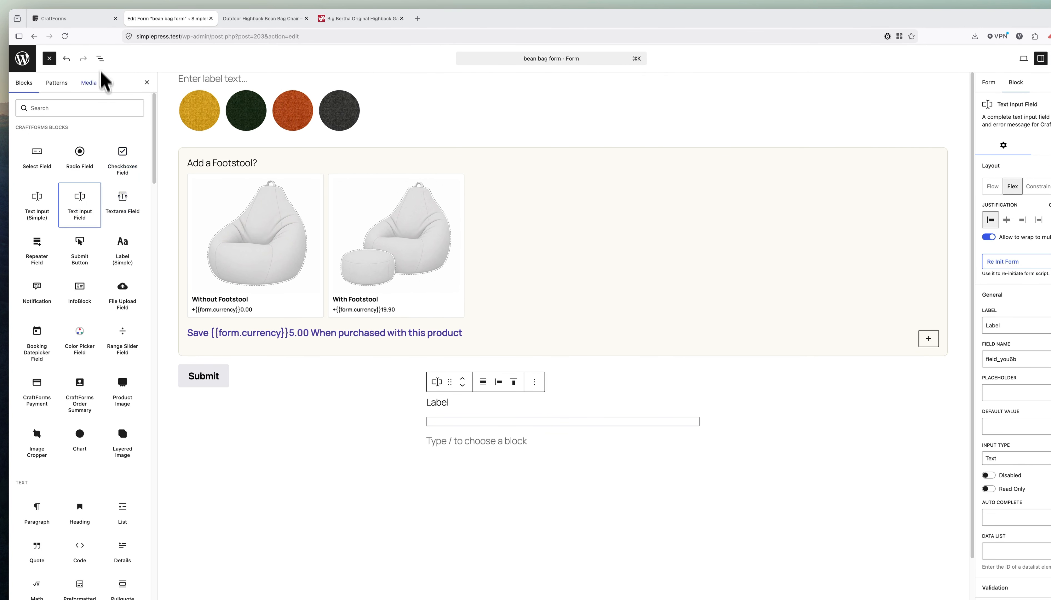
# Group the submit button and text input in List View, deleting the empty paragraph.
pyautogui.click(100, 58)
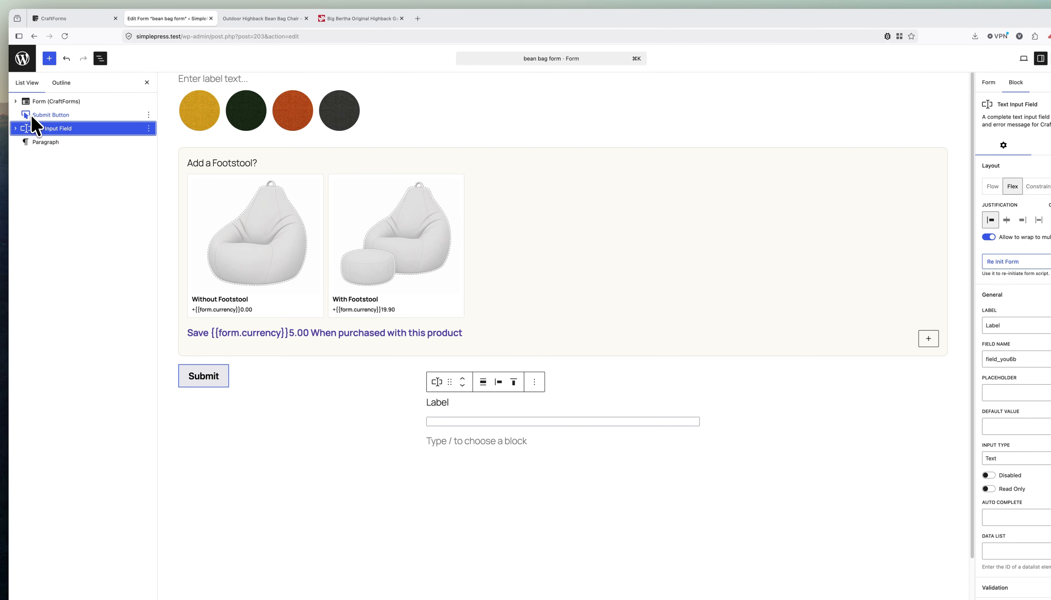
pyautogui.click(17, 101)
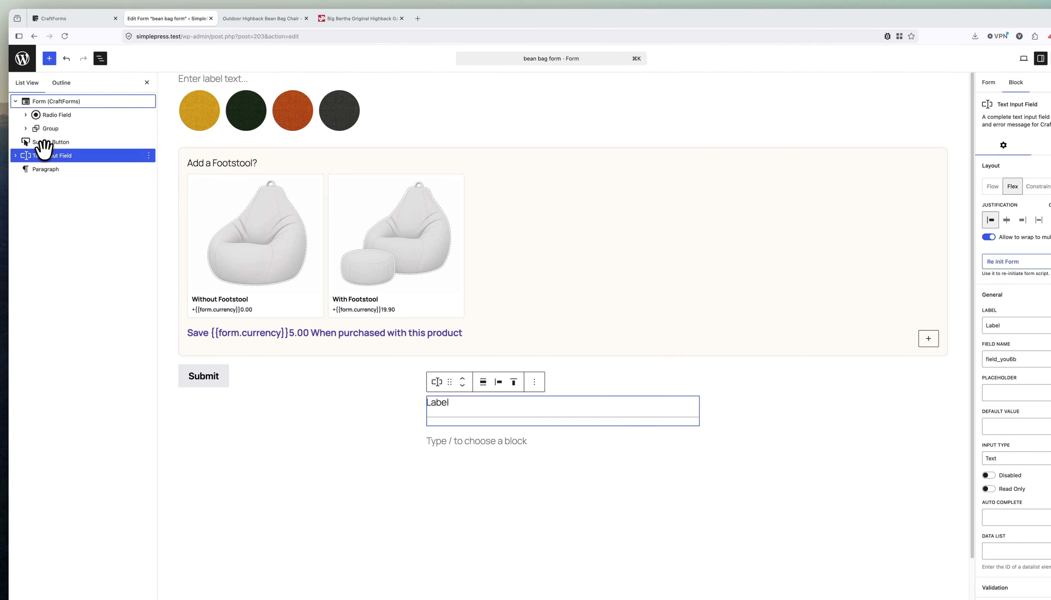
pyautogui.moveTo(44, 145)
pyautogui.mouseDown()
pyautogui.moveTo(28, 134)
pyautogui.moveTo(42, 140)
pyautogui.mouseUp()
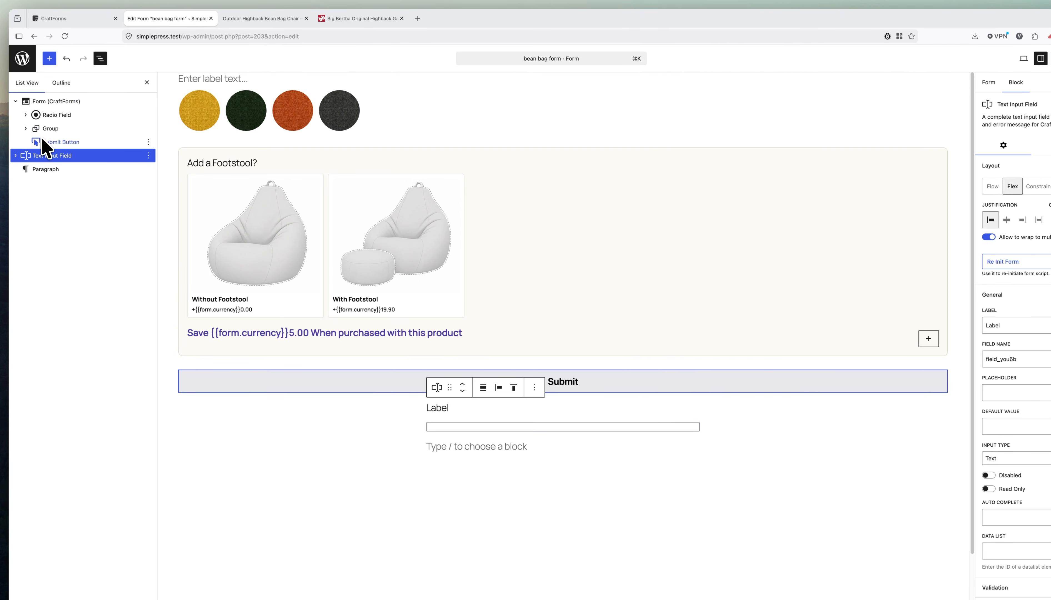
pyautogui.click(149, 154)
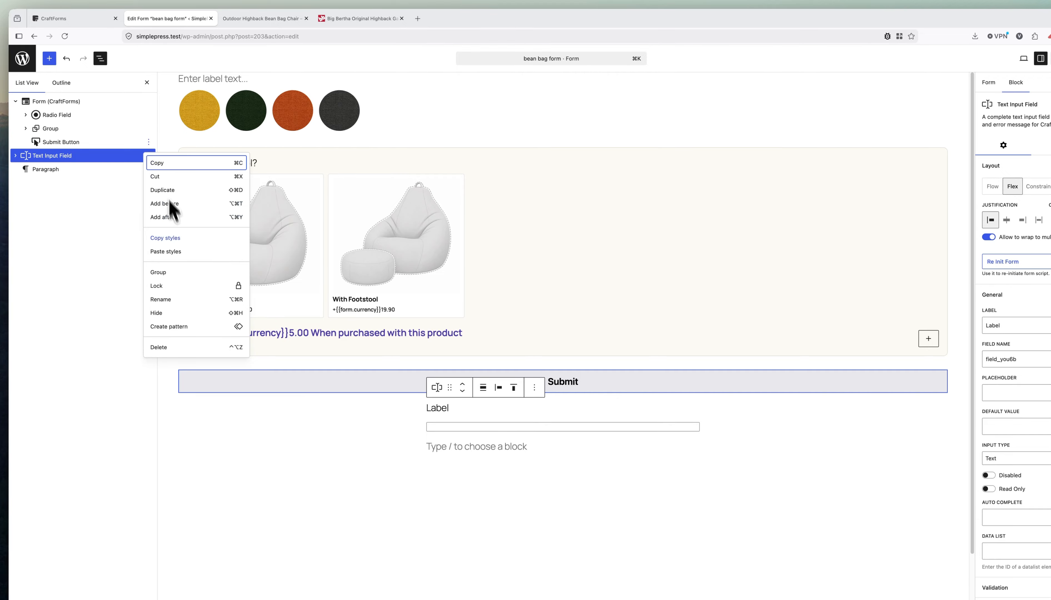
pyautogui.click(160, 273)
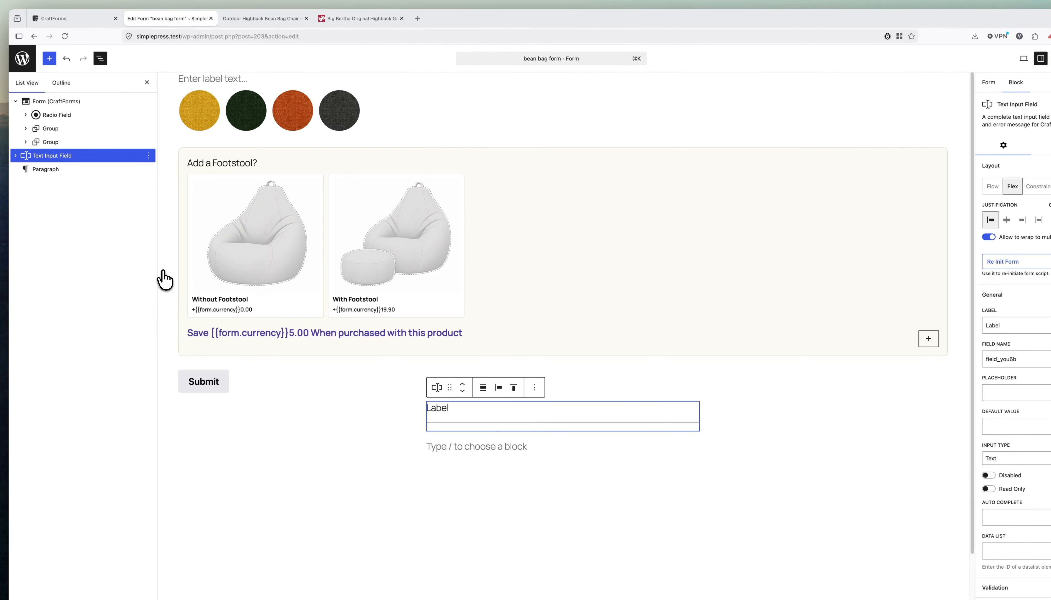
pyautogui.click(26, 142)
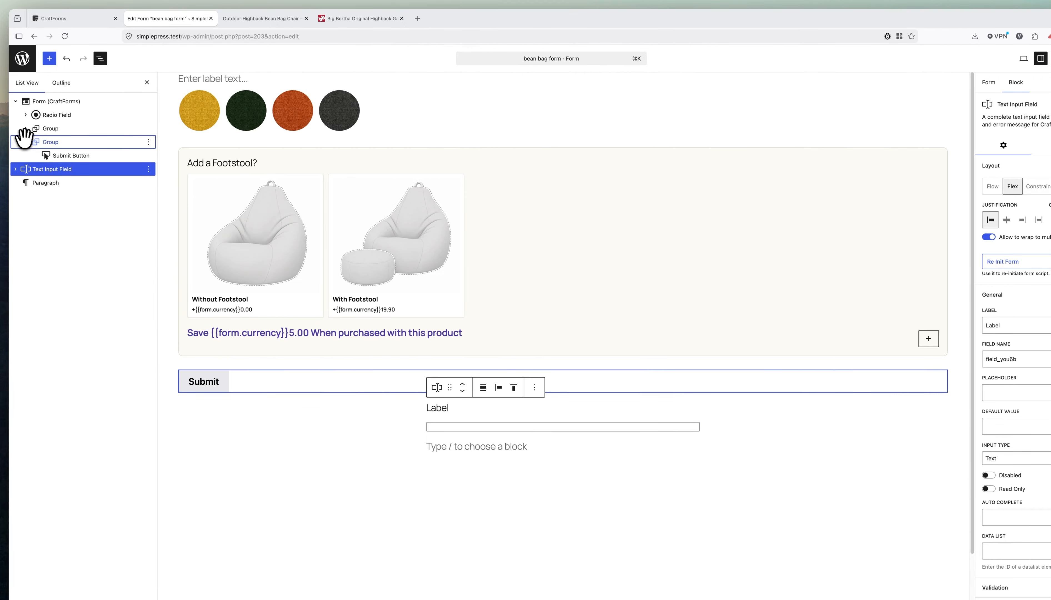
pyautogui.click(57, 182)
pyautogui.press('Delete')
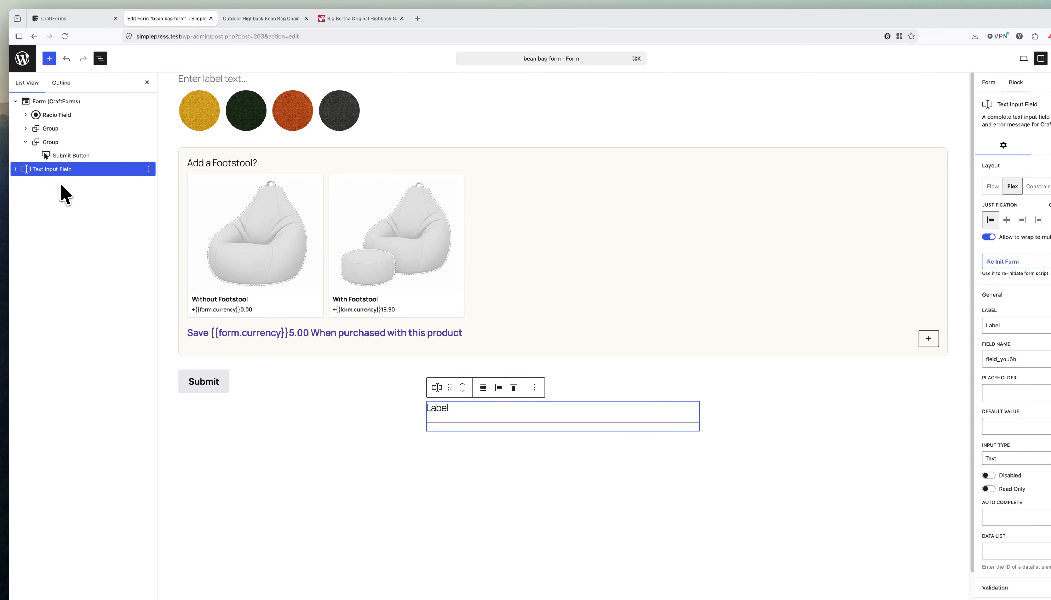
pyautogui.moveTo(33, 169); pyautogui.dragTo(56, 147)
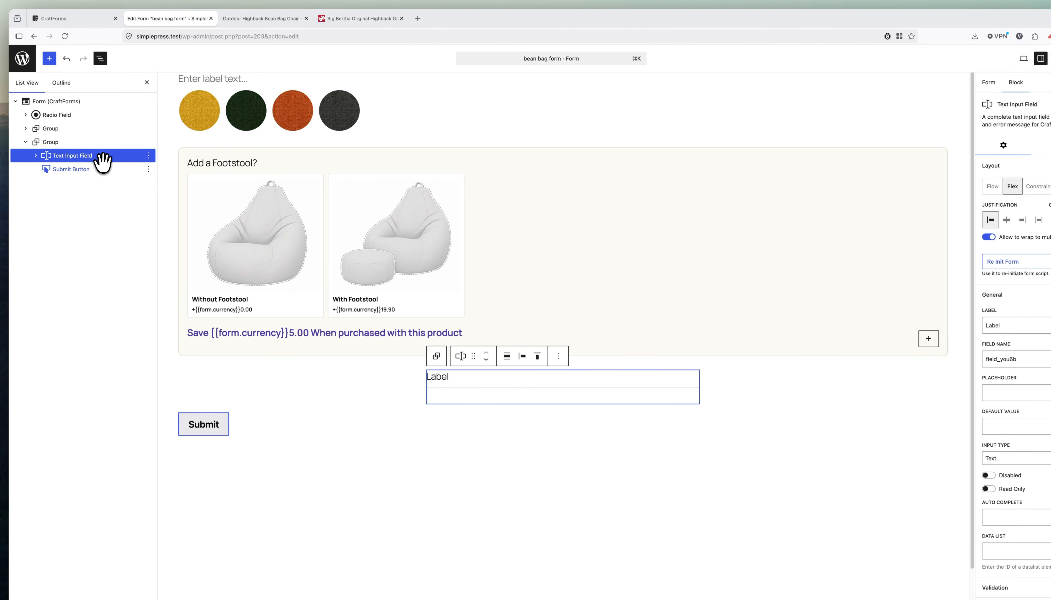
# Turn the group into a full-width grid with Max Columns set to 5.
pyautogui.click(69, 143)
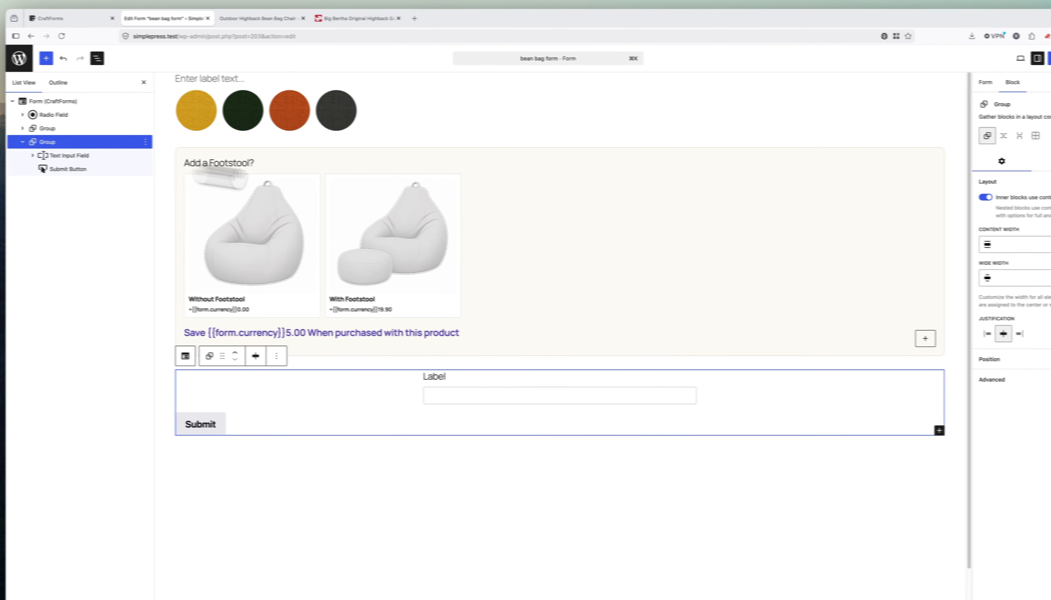
pyautogui.click(940, 195)
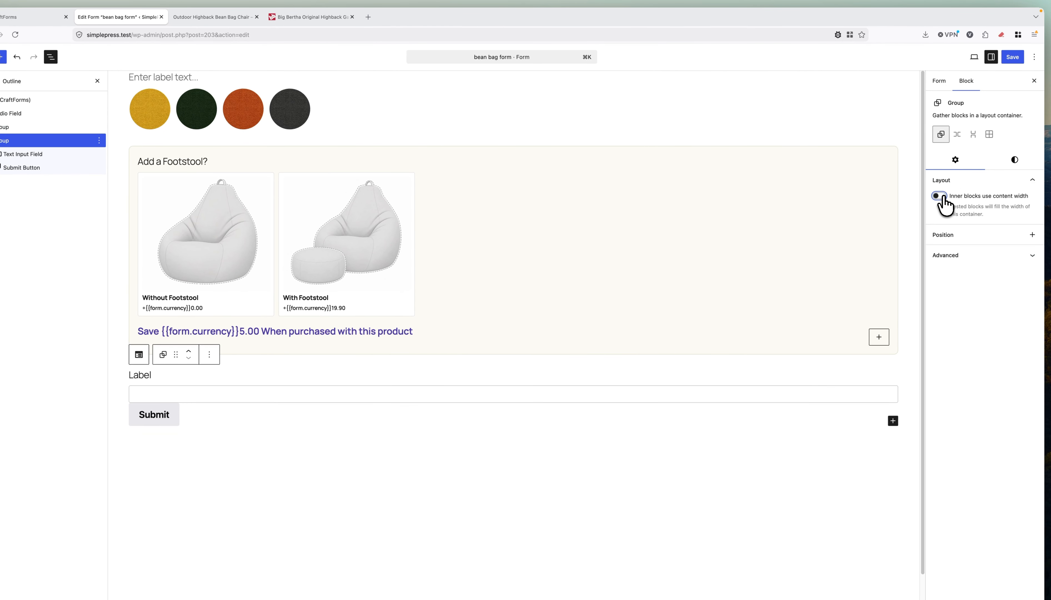
pyautogui.click(988, 135)
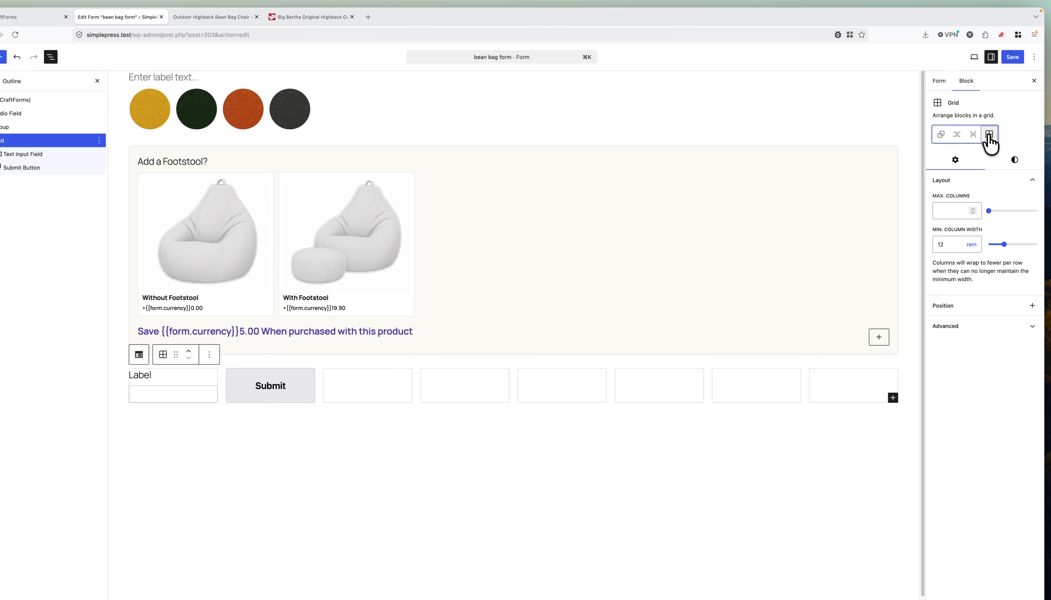
pyautogui.click(973, 208)
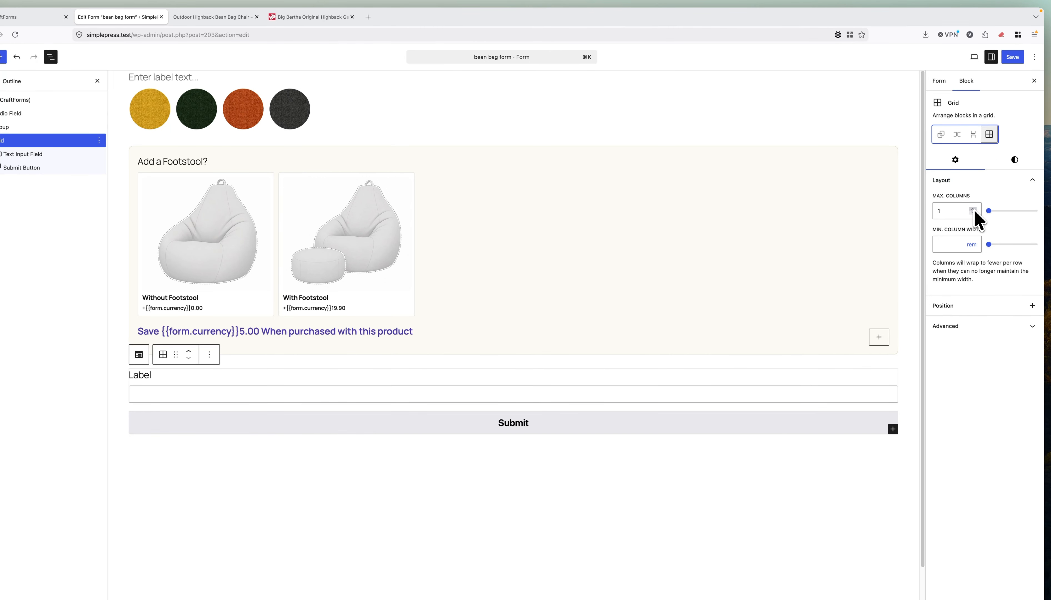
pyautogui.click(974, 210)
pyautogui.click(973, 210)
pyautogui.click(973, 209)
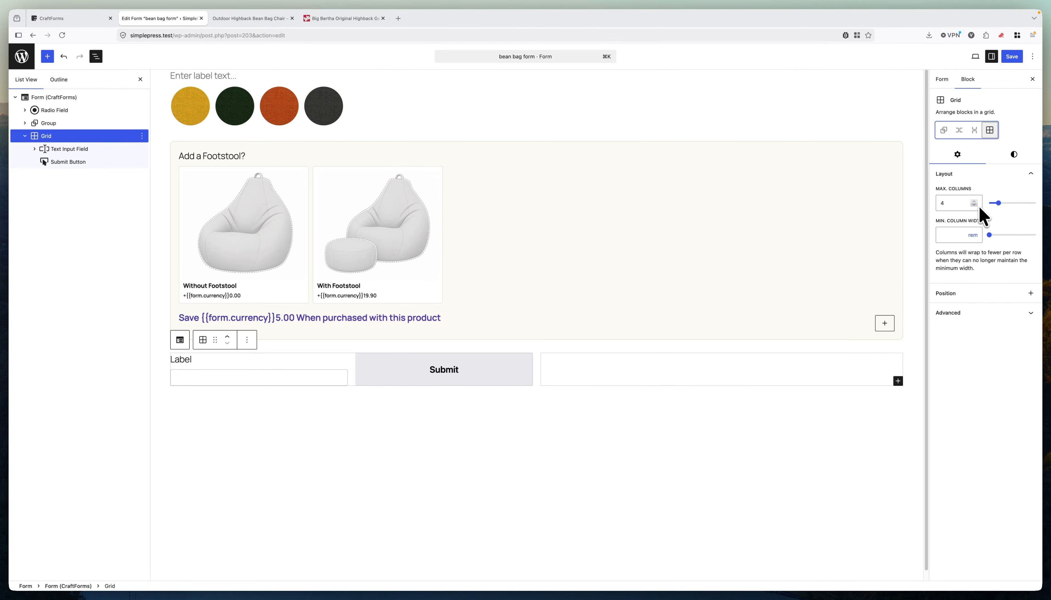
pyautogui.click(974, 201)
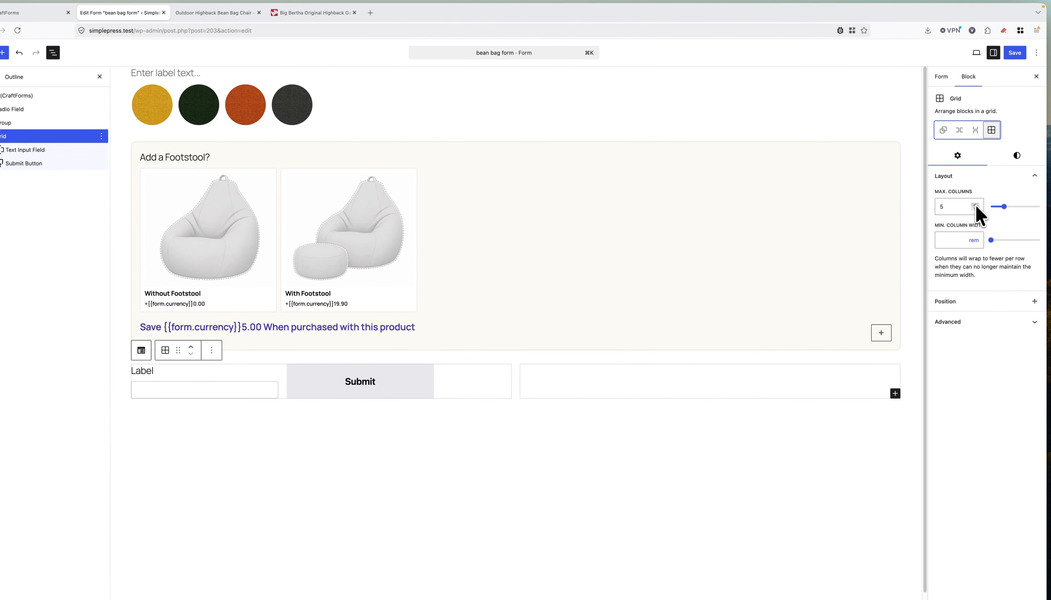
pyautogui.click(67, 145)
pyautogui.click(36, 145)
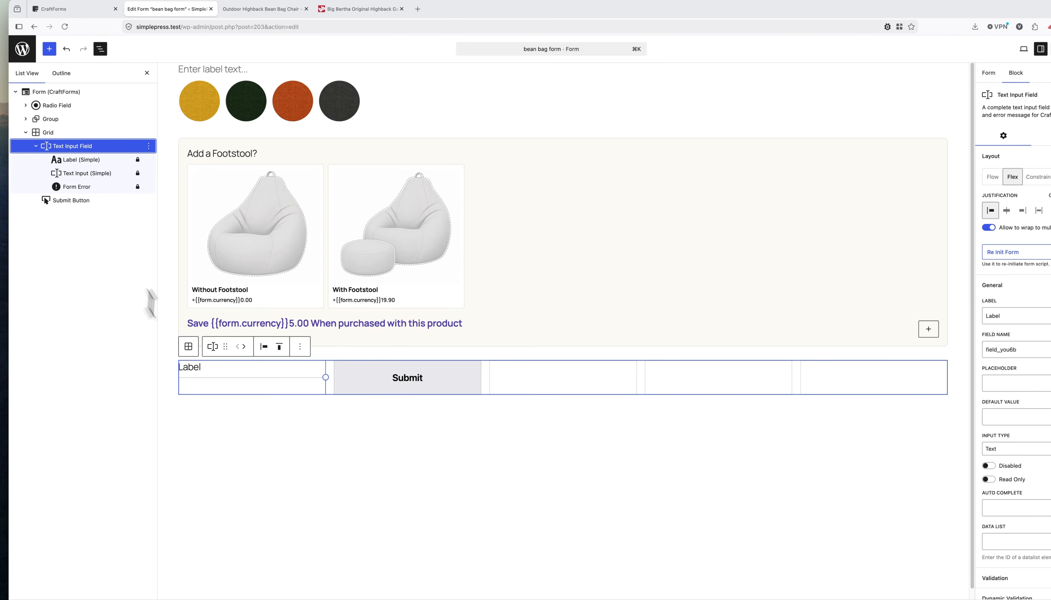
# Label the field 'Quantity', set horizontal orientation and turn off multi-line wrapping.
pyautogui.click(185, 366)
pyautogui.write('Qu')
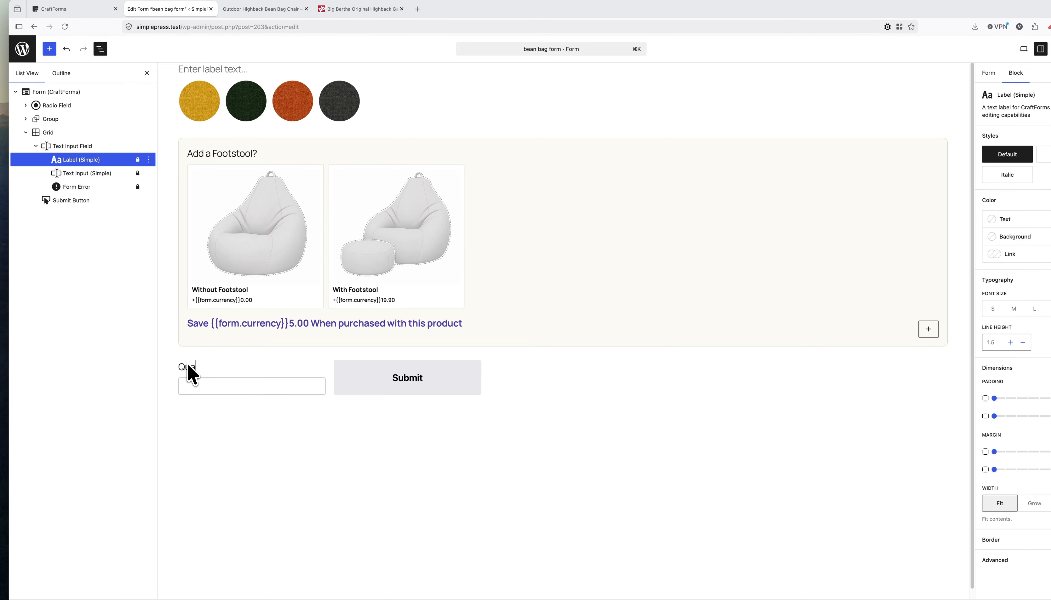
pyautogui.write('antity')
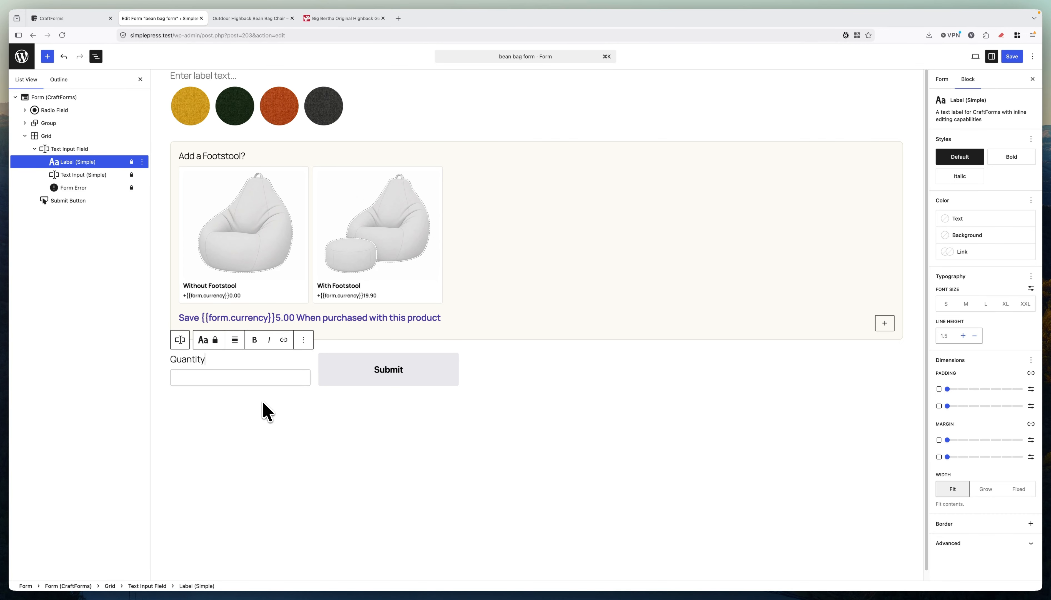
pyautogui.click(83, 148)
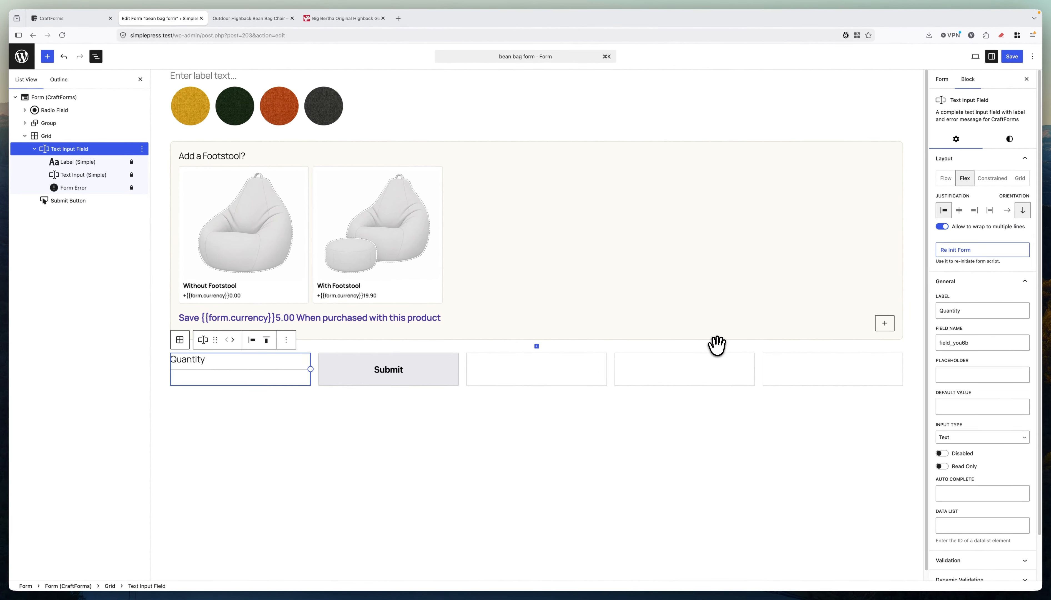
pyautogui.click(1006, 211)
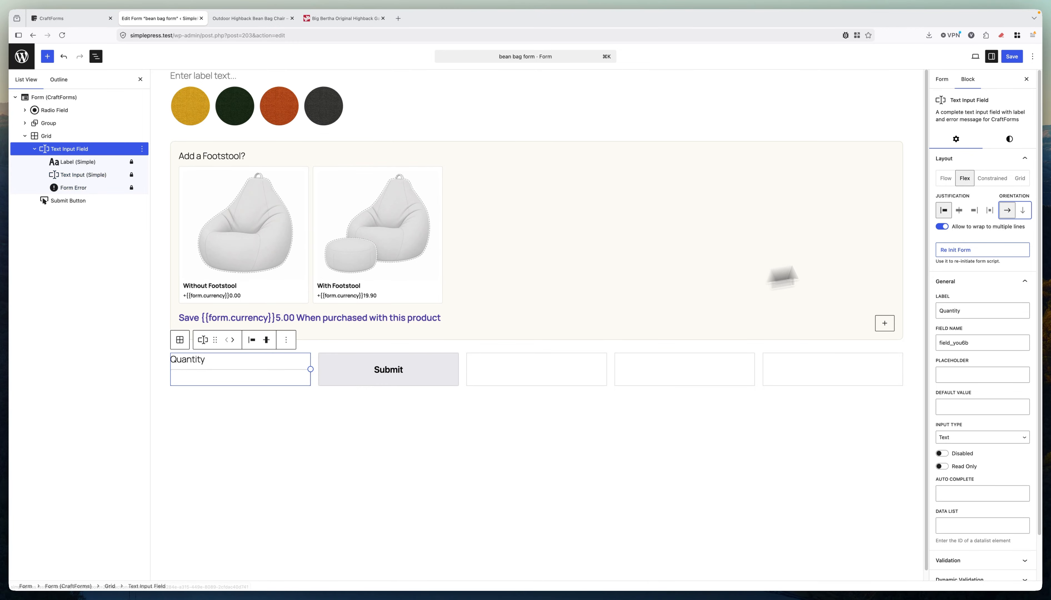
pyautogui.click(942, 227)
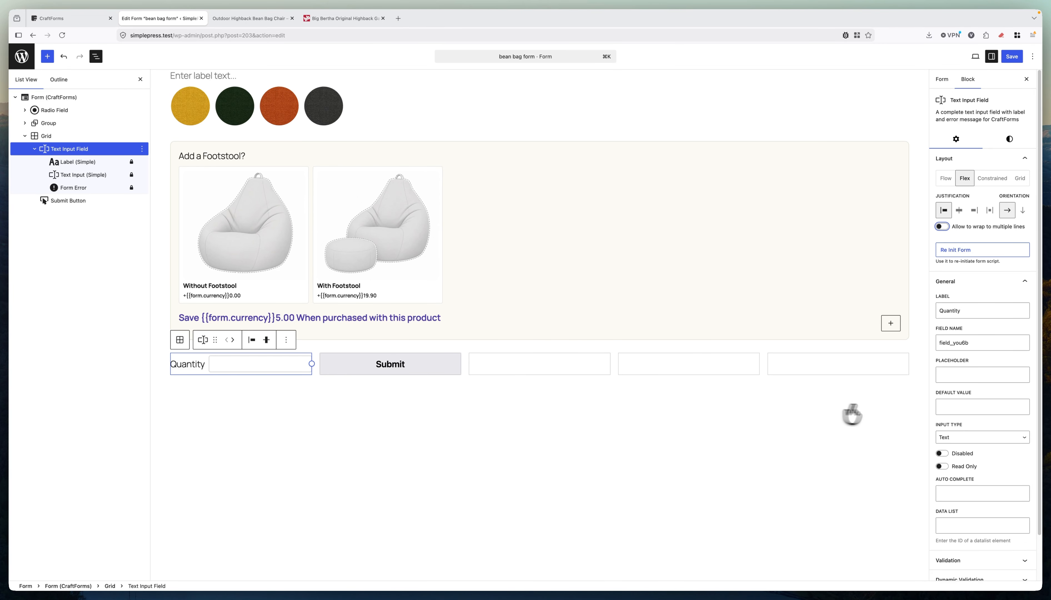
pyautogui.scroll(-2, 1008, 406)
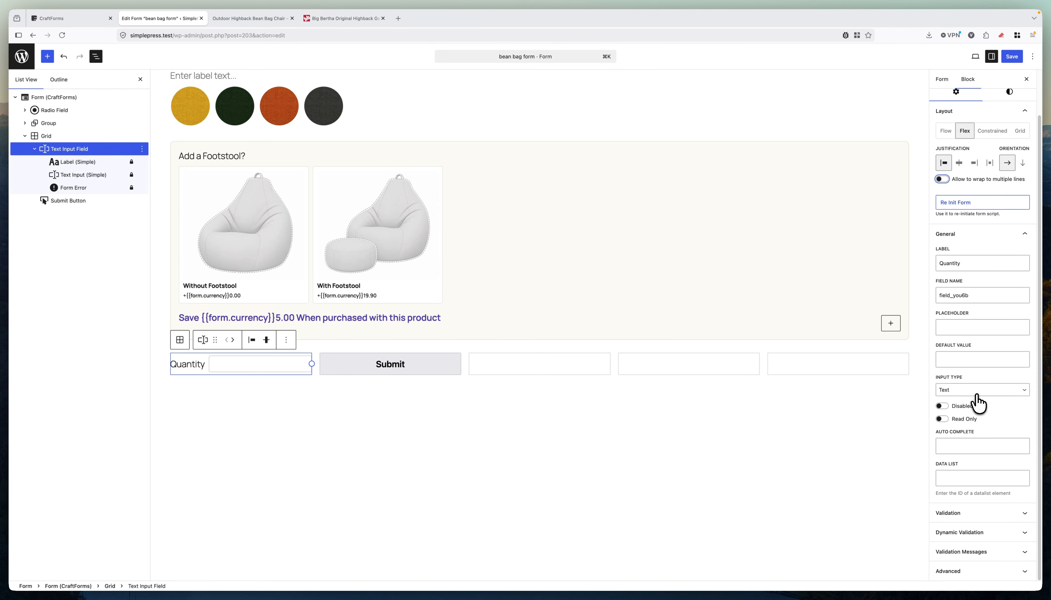
# Make Quantity required with Number input type, default value 1 and field name qty.
pyautogui.click(971, 512)
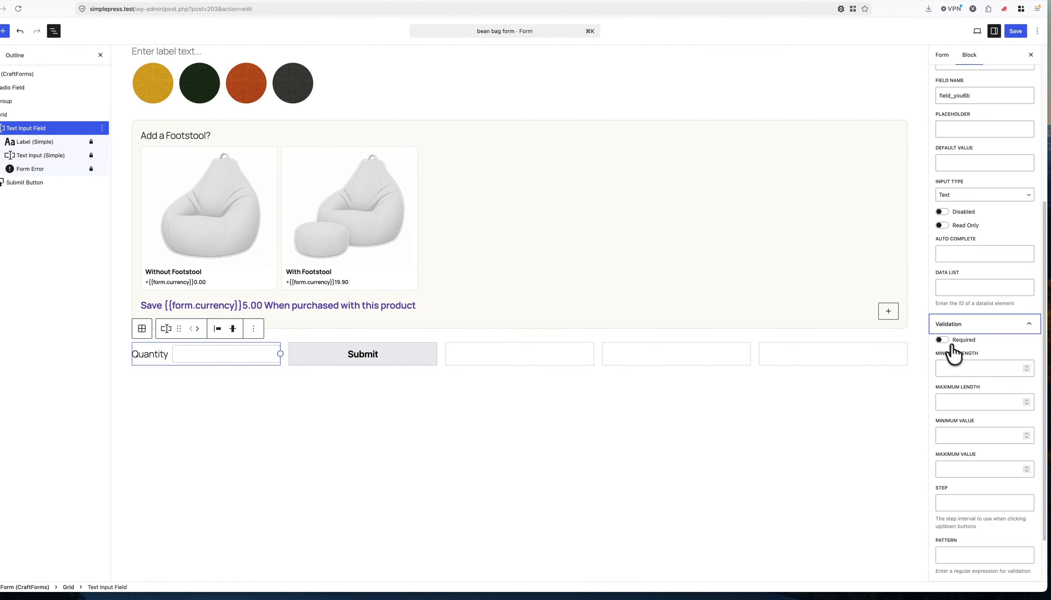
pyautogui.click(941, 340)
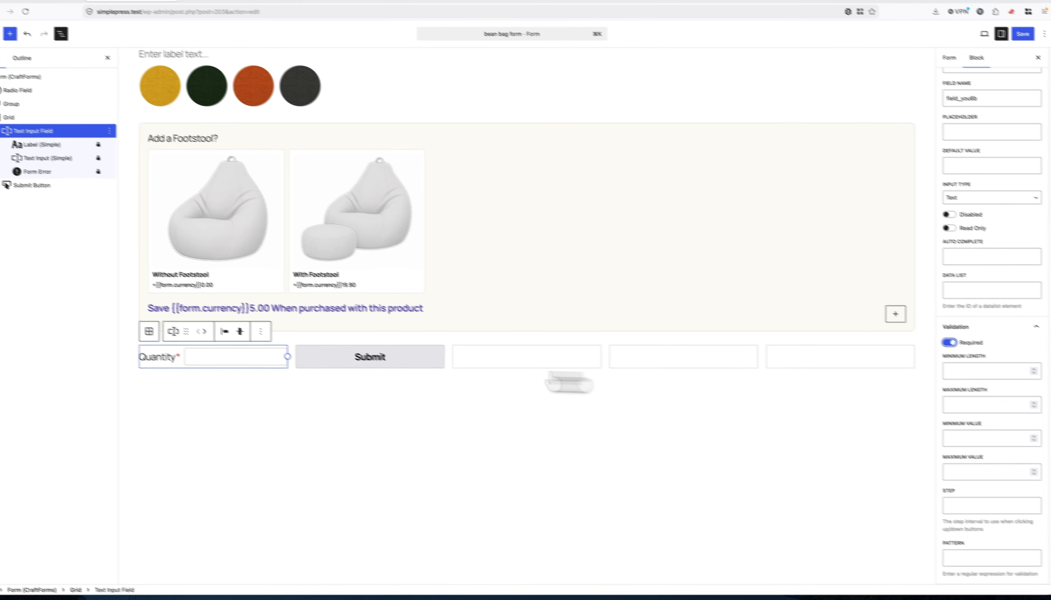
pyautogui.click(228, 356)
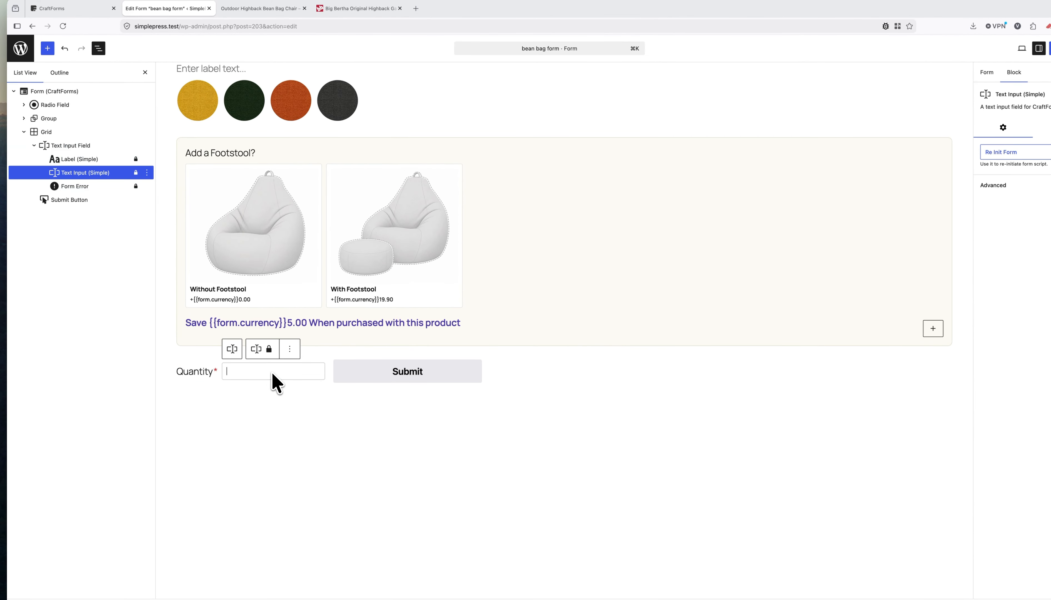
pyautogui.click(75, 144)
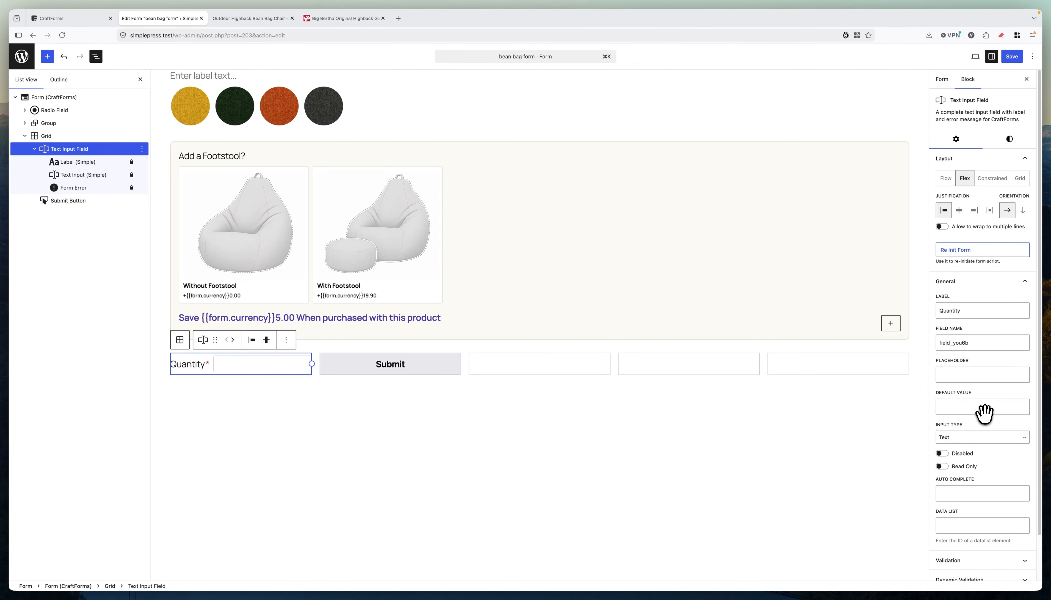
pyautogui.click(973, 437)
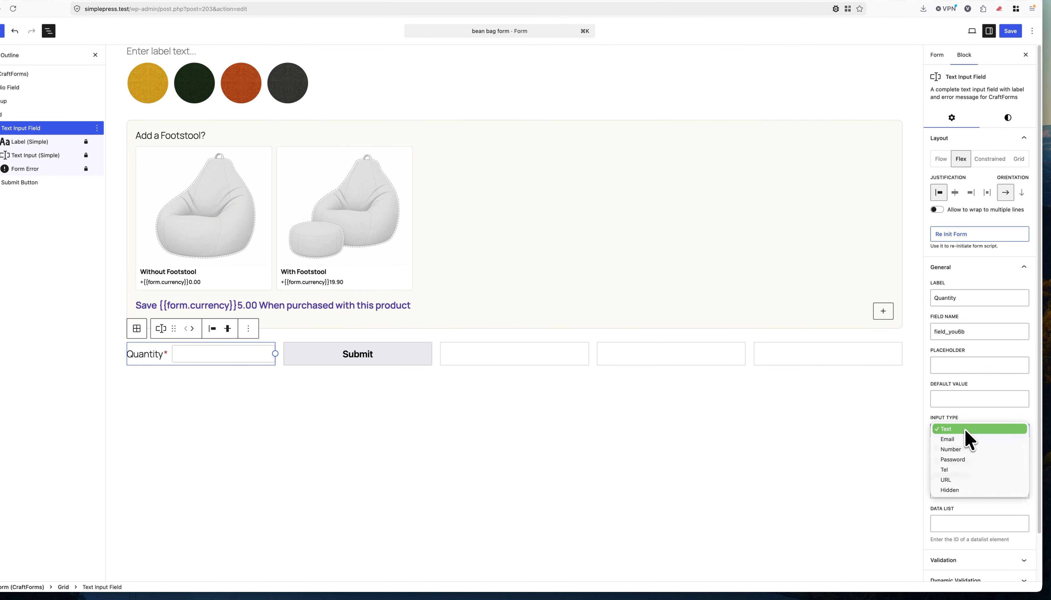
pyautogui.click(965, 447)
pyautogui.click(967, 400)
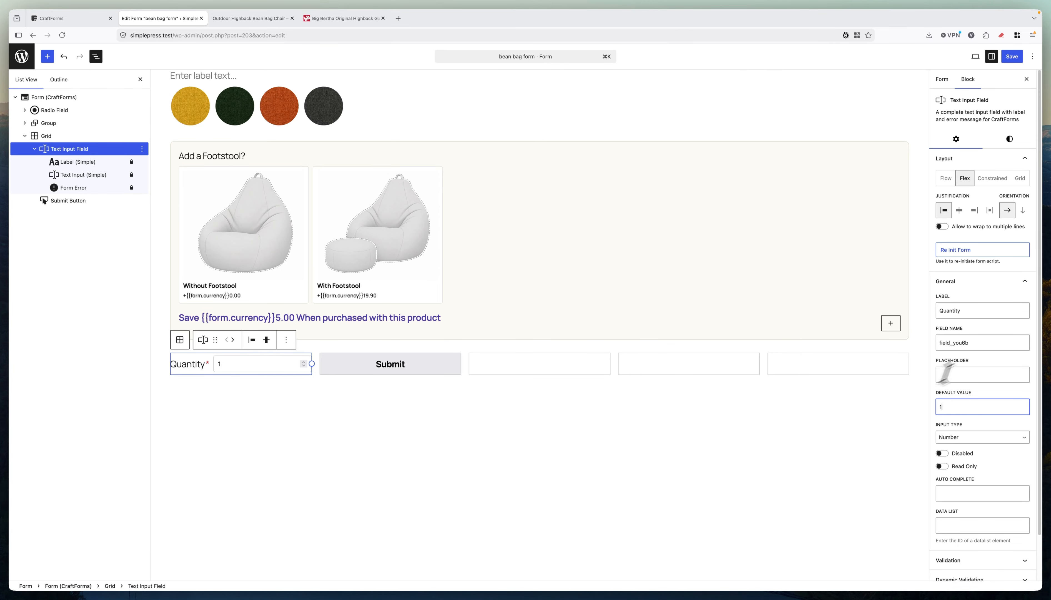
pyautogui.moveTo(975, 342); pyautogui.dragTo(940, 342)
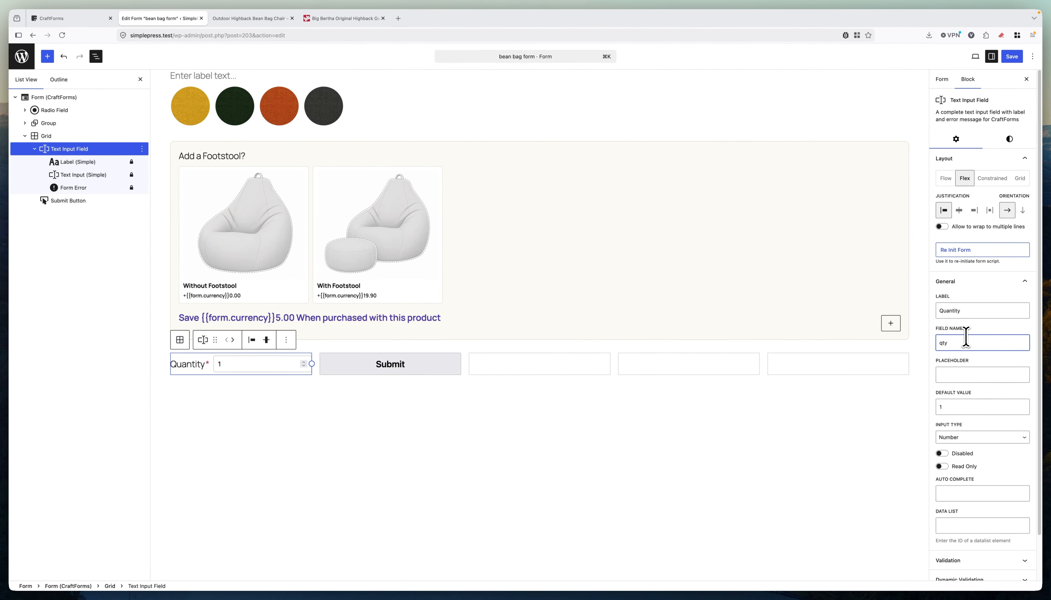
# Mark the Add a Footstool? and colour choice fields required, then save the form.
pyautogui.click(383, 152)
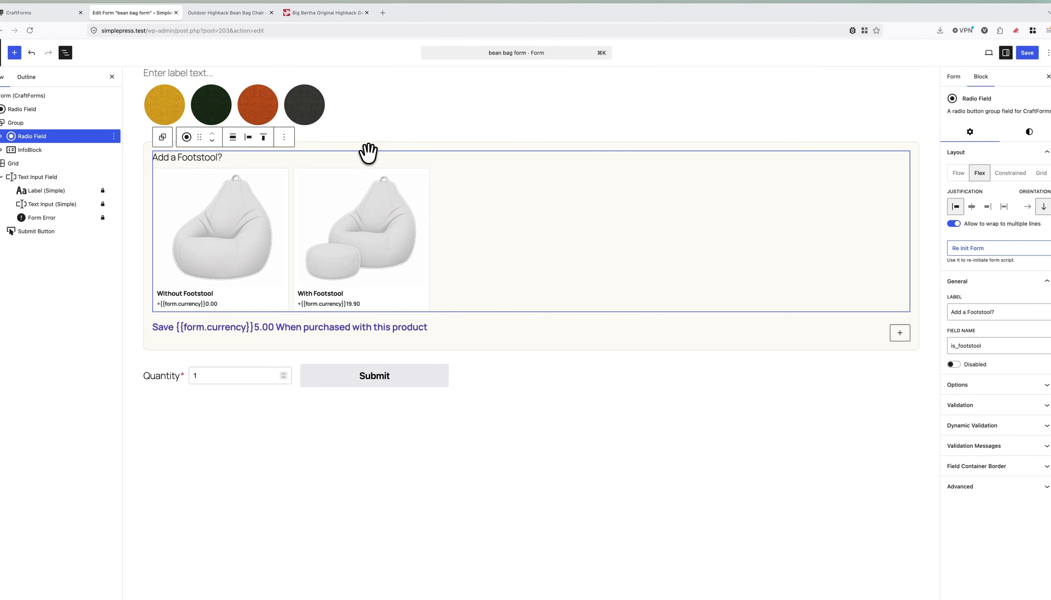
pyautogui.click(995, 407)
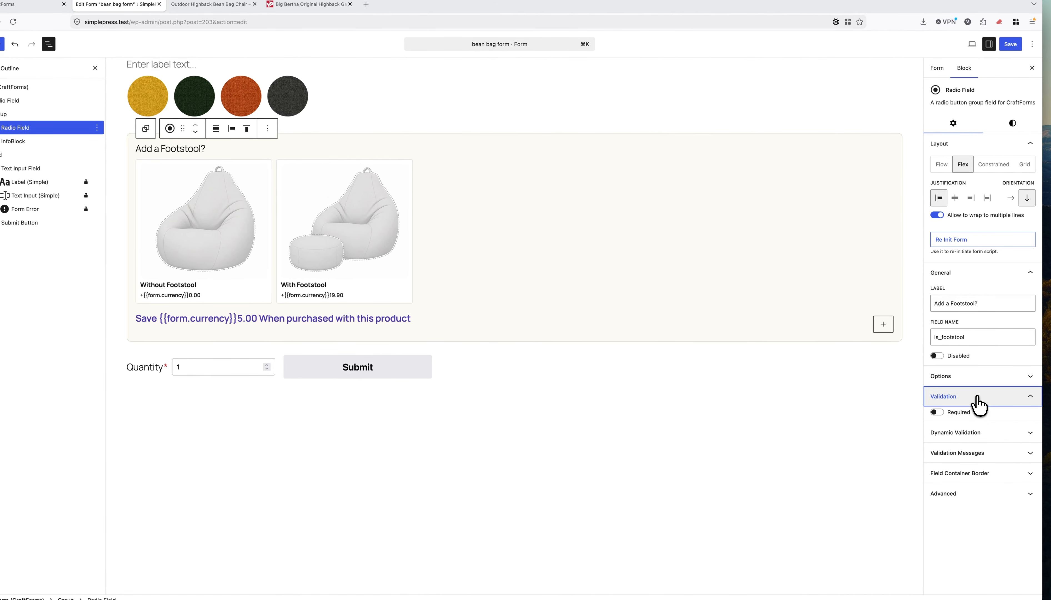
pyautogui.click(942, 413)
pyautogui.click(321, 88)
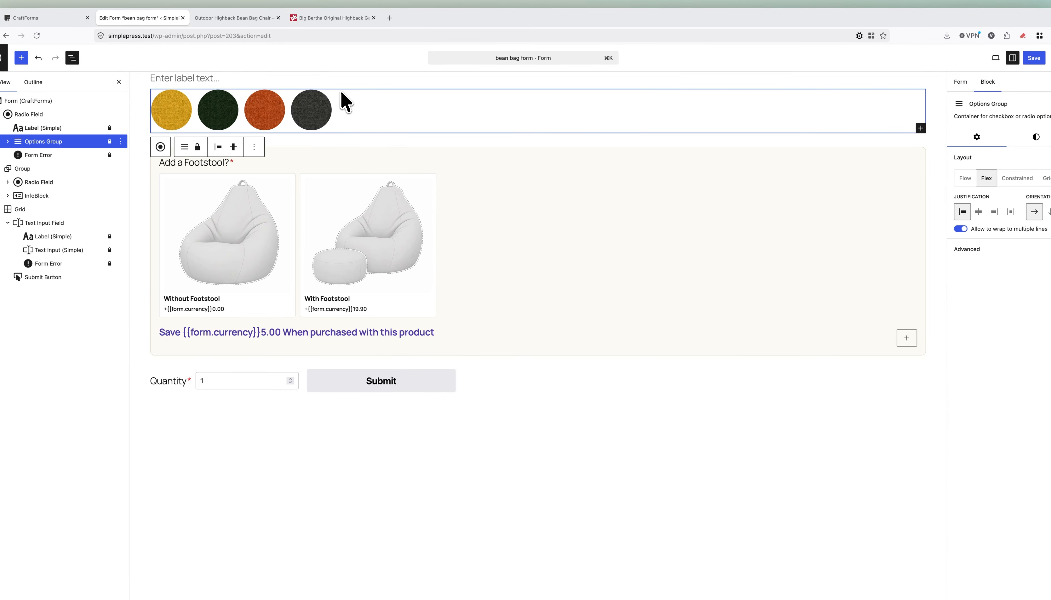
pyautogui.click(306, 88)
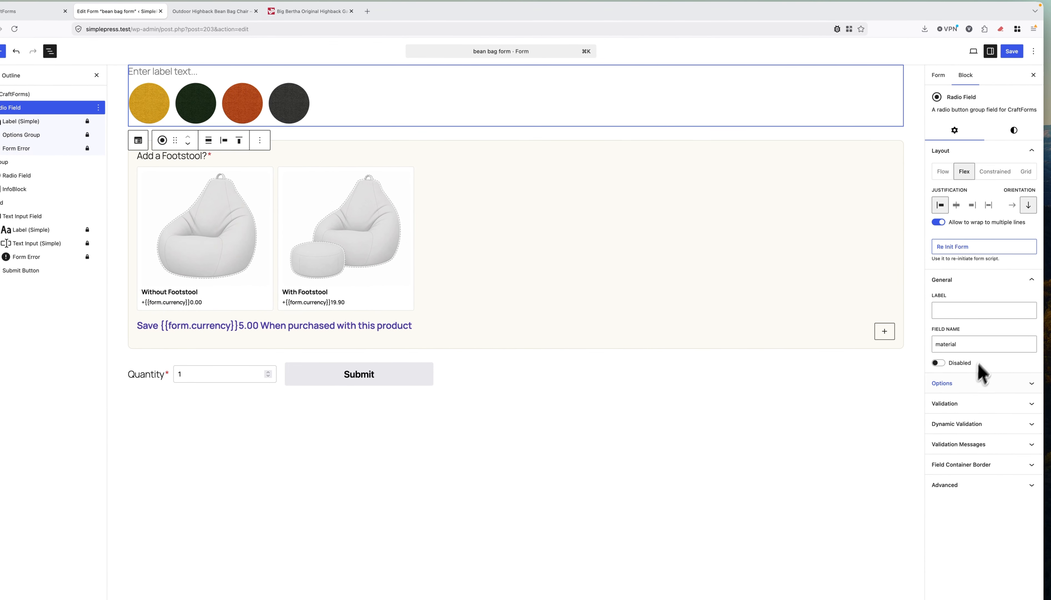
pyautogui.click(959, 407)
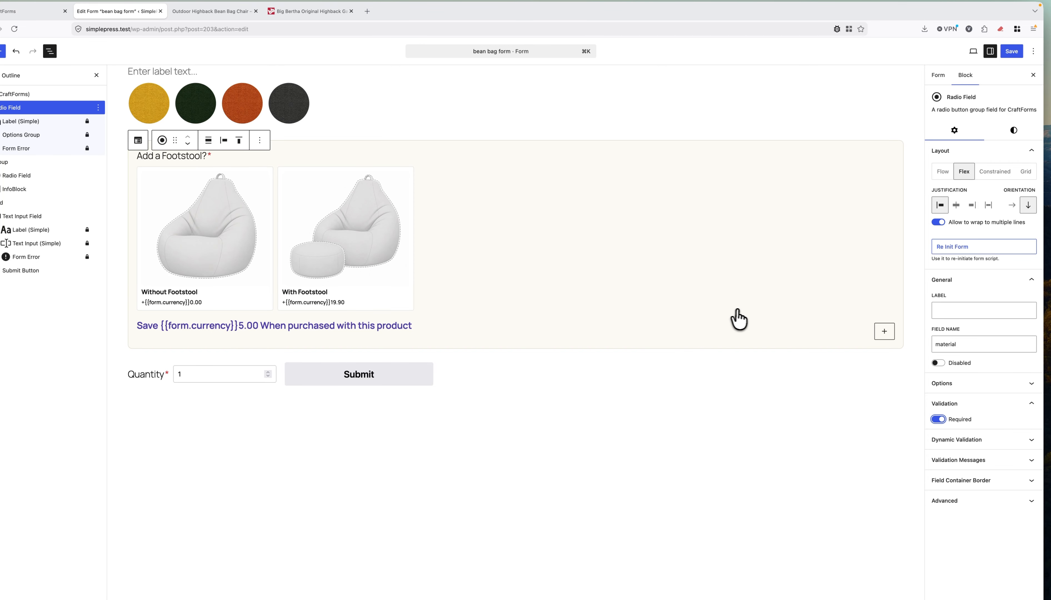
pyautogui.click(1011, 51)
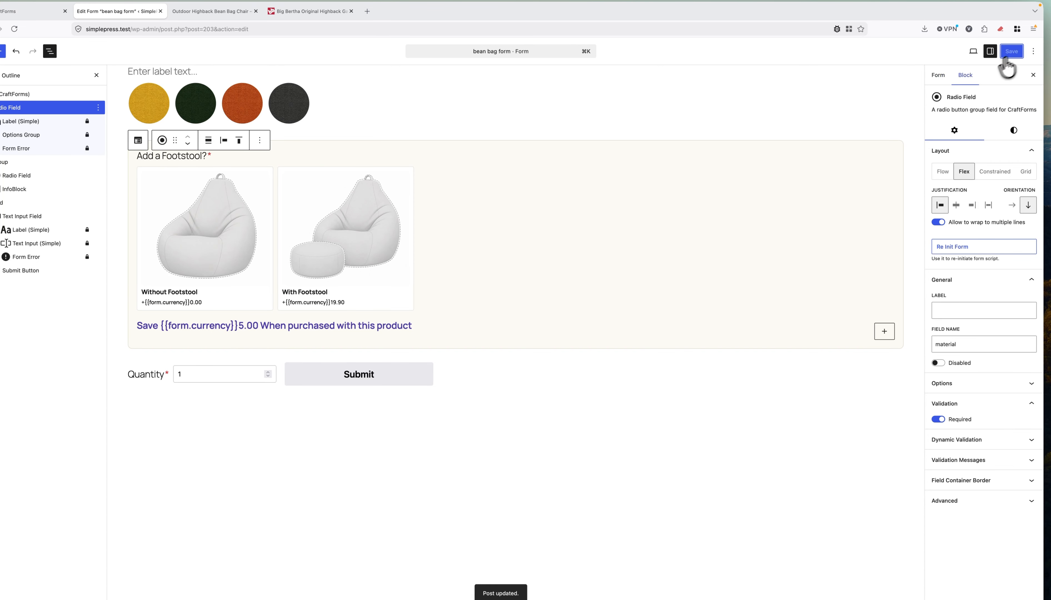
# Reload the bean bag chair tab to show the new Quantity field and Submit button.
pyautogui.click(207, 12)
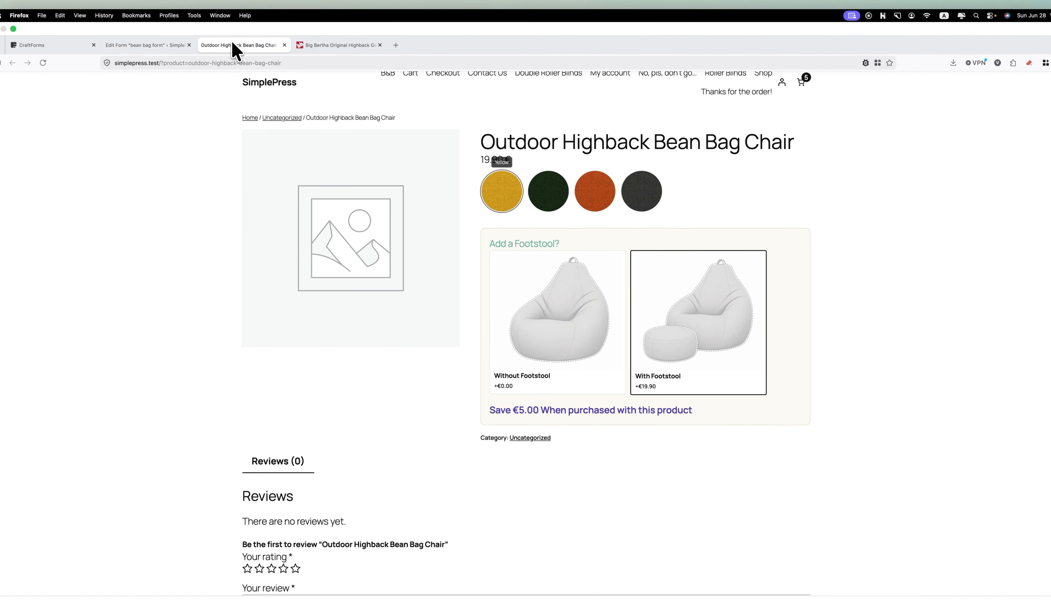
pyautogui.press('super+r')
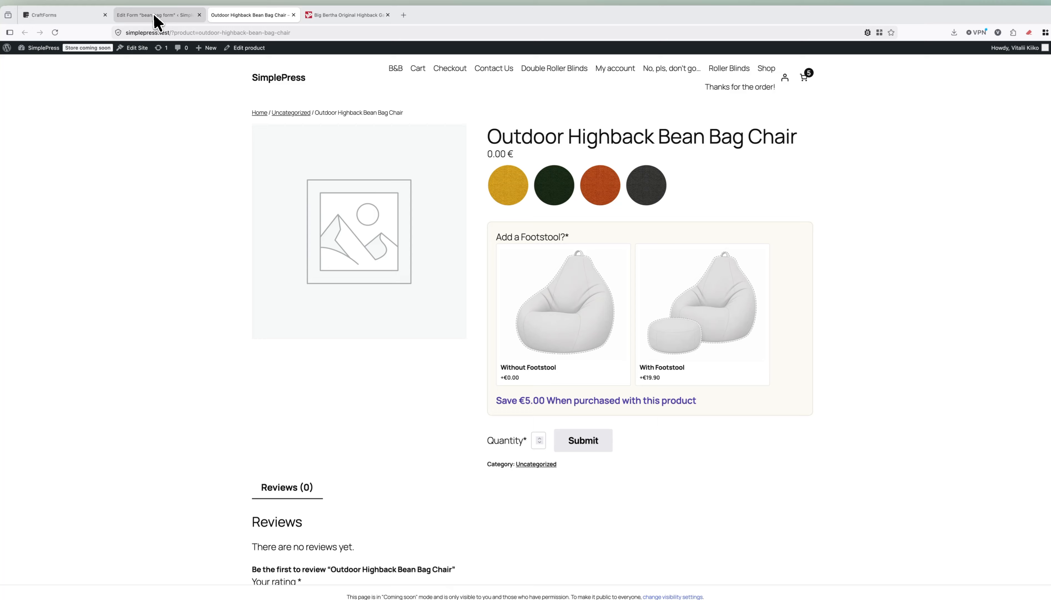
# Lower the Quantity-and-Submit grid's Max Columns from 5 to 4, then revisit the product page.
pyautogui.click(158, 16)
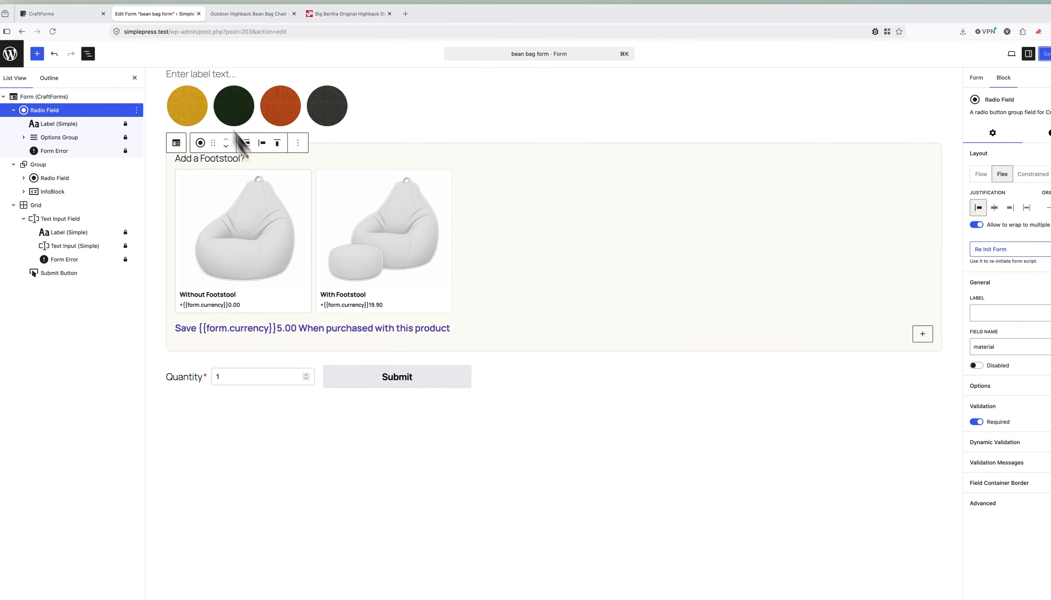
pyautogui.click(517, 380)
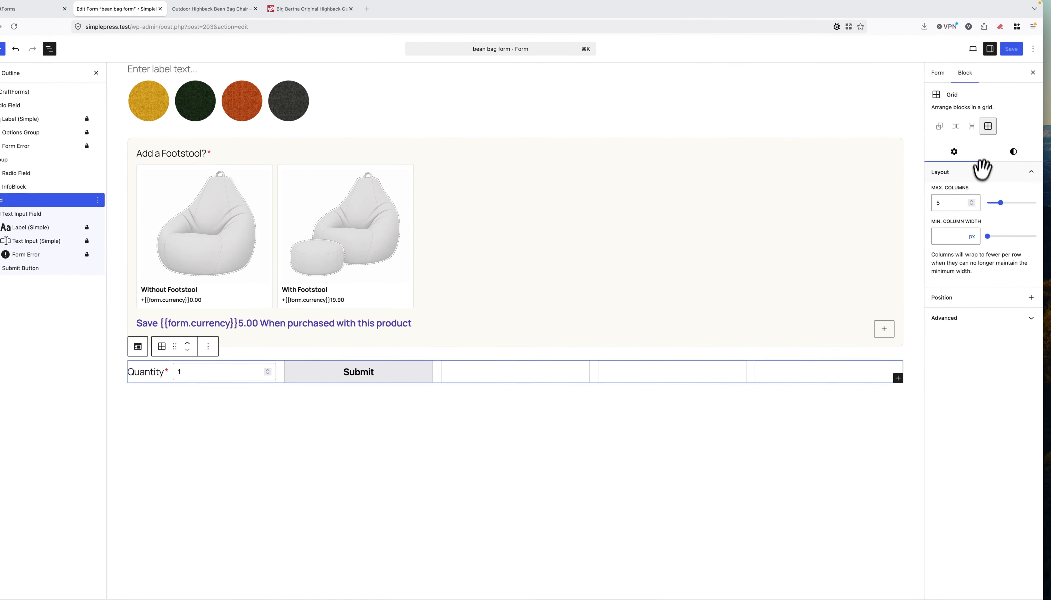
pyautogui.click(1007, 210)
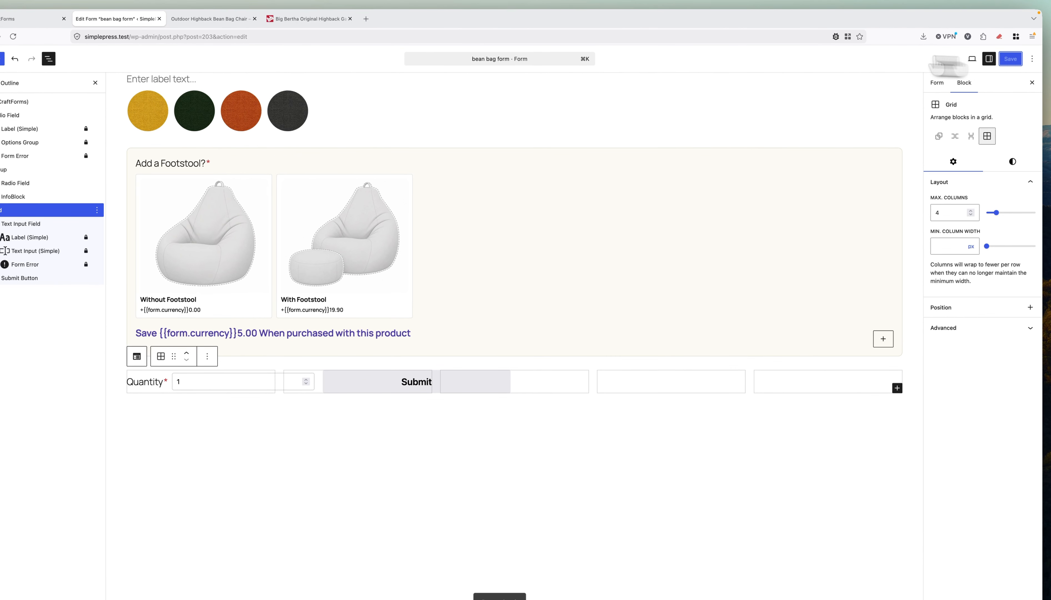
pyautogui.click(249, 18)
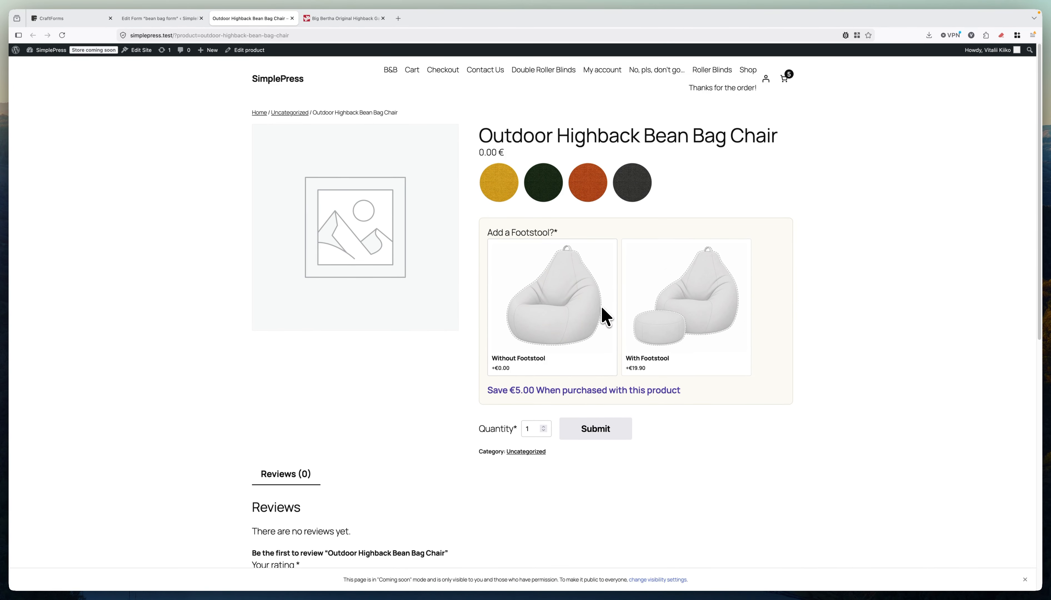
# Submit the empty form to trigger required errors, then try the yellow, green, brown and charcoal swatches.
pyautogui.click(598, 433)
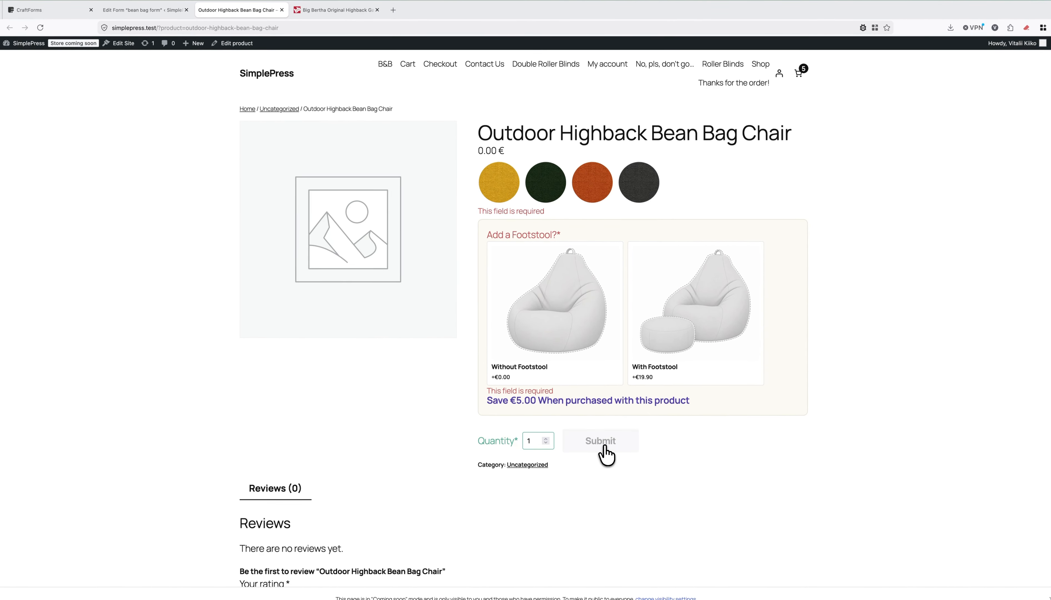
pyautogui.click(499, 192)
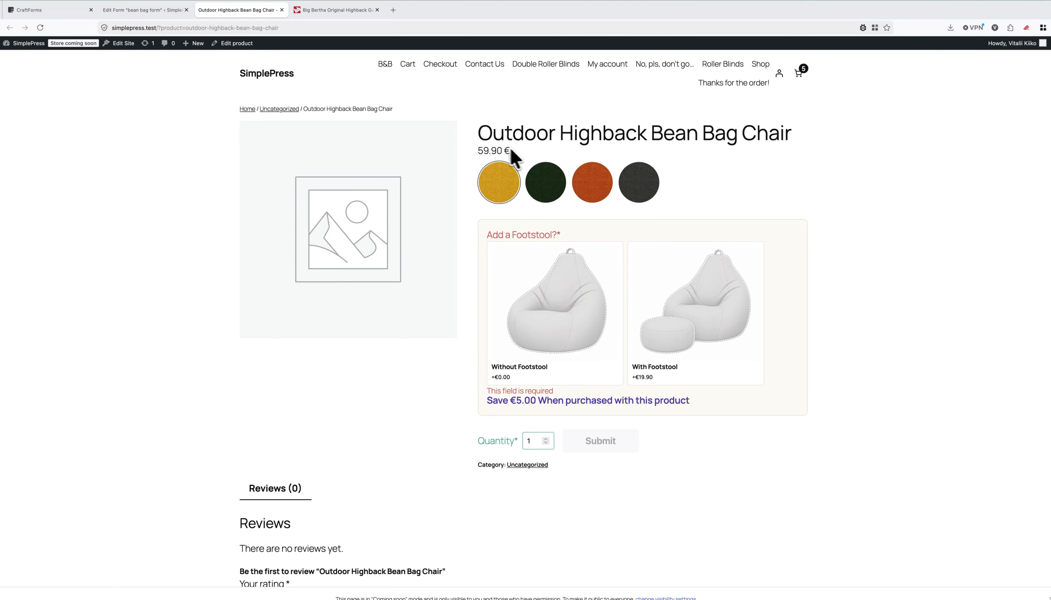
pyautogui.click(541, 180)
pyautogui.click(594, 190)
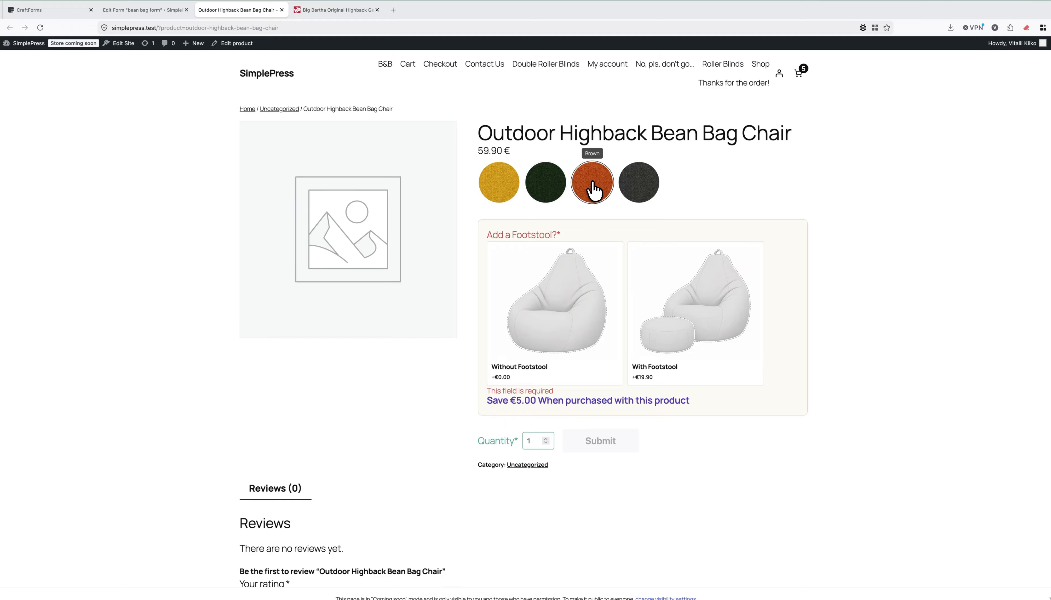
pyautogui.click(639, 186)
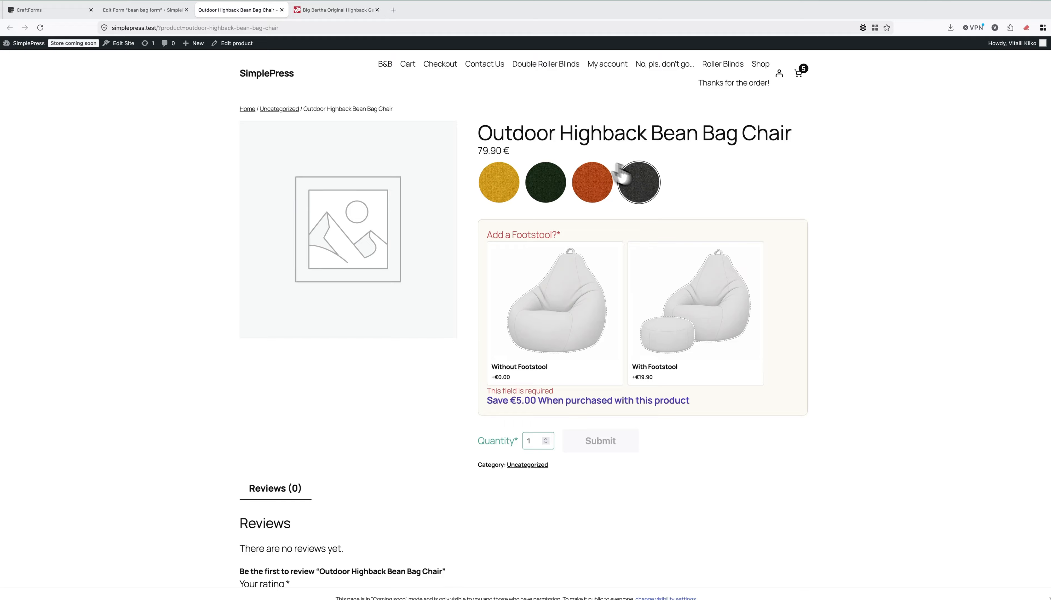
# Toggle between Without and With Footstool, ending on With Footstool at 99.80 €.
pyautogui.click(556, 332)
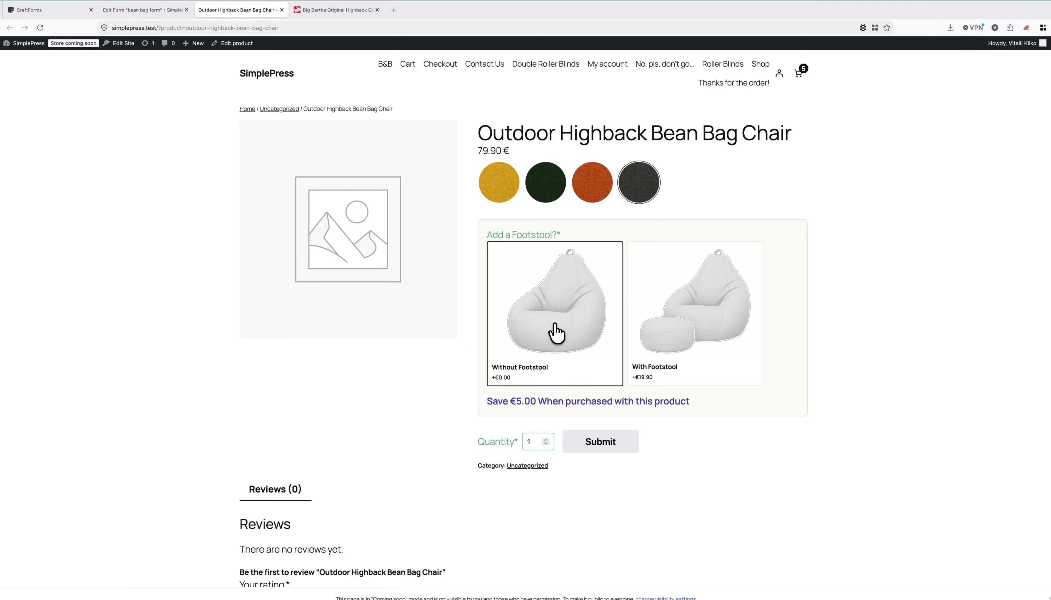
pyautogui.click(701, 298)
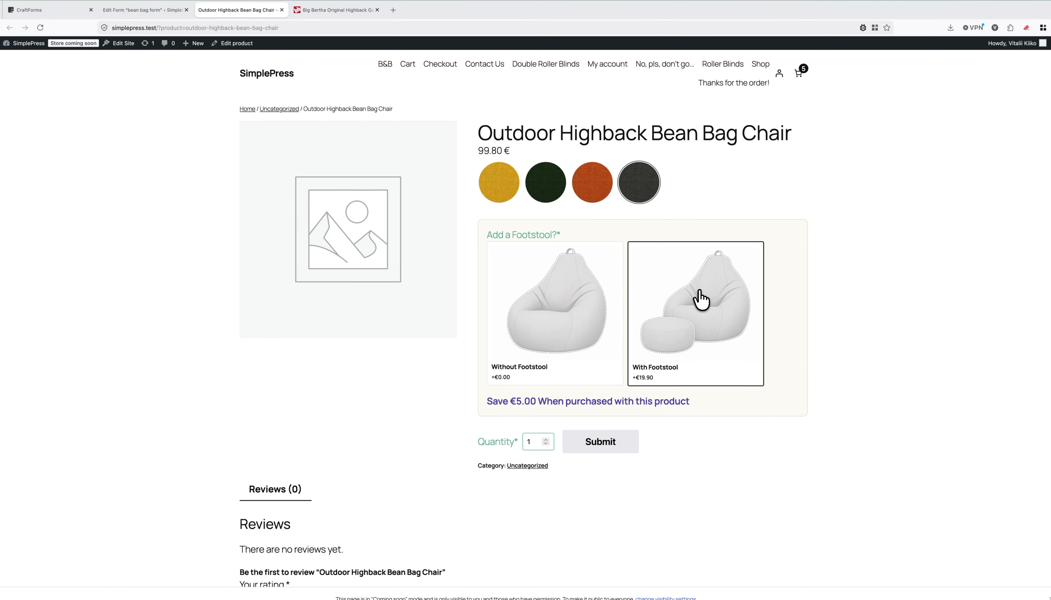
pyautogui.click(588, 298)
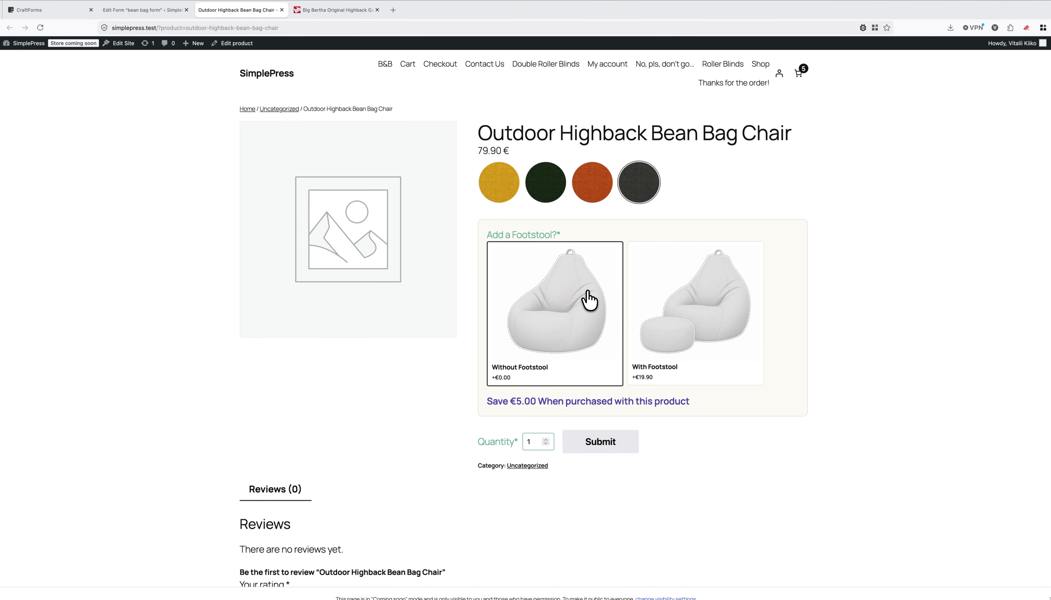
pyautogui.click(689, 304)
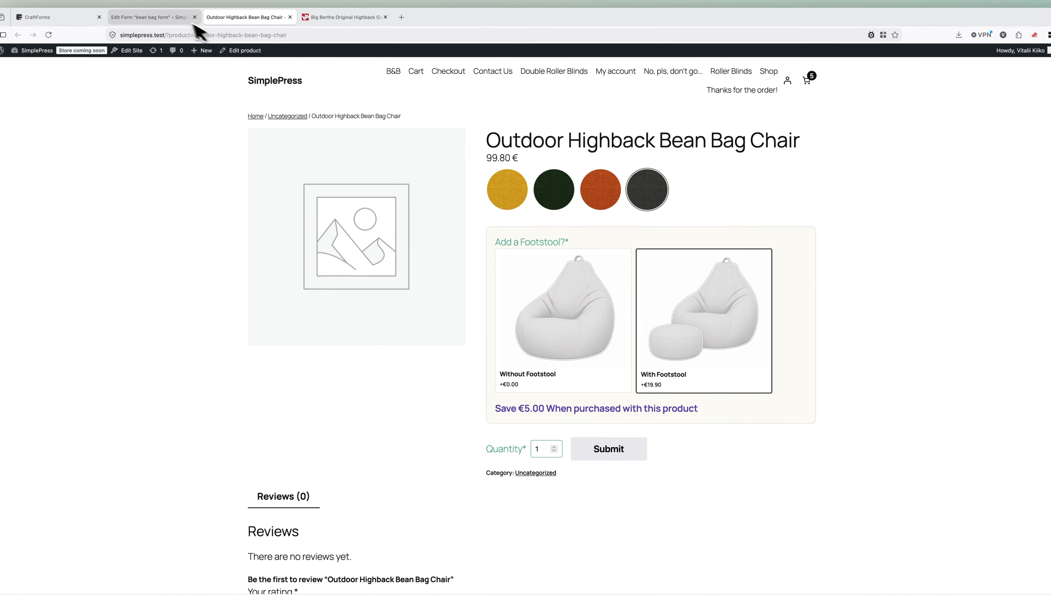
# Set the Add a Footstool? field's default value to With Footstool, save the form, and view the product page.
pyautogui.click(171, 10)
pyautogui.click(293, 164)
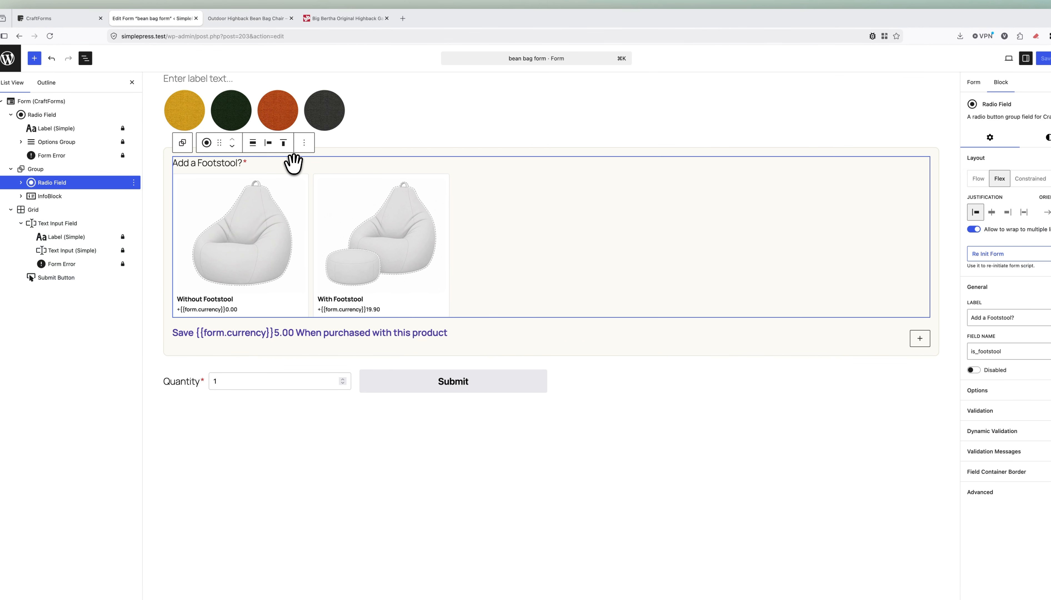
pyautogui.click(970, 376)
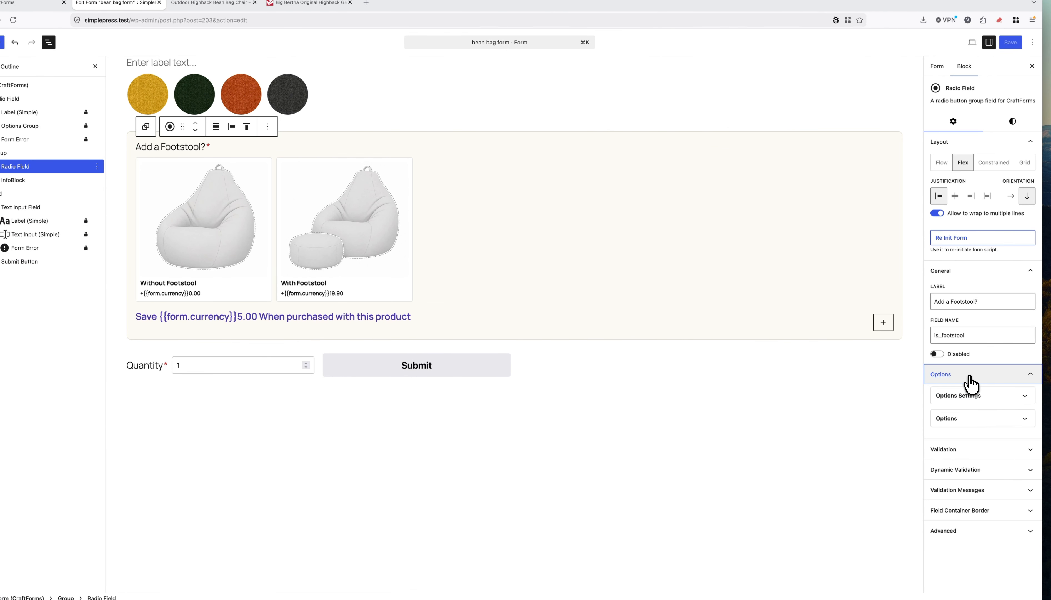
pyautogui.click(969, 397)
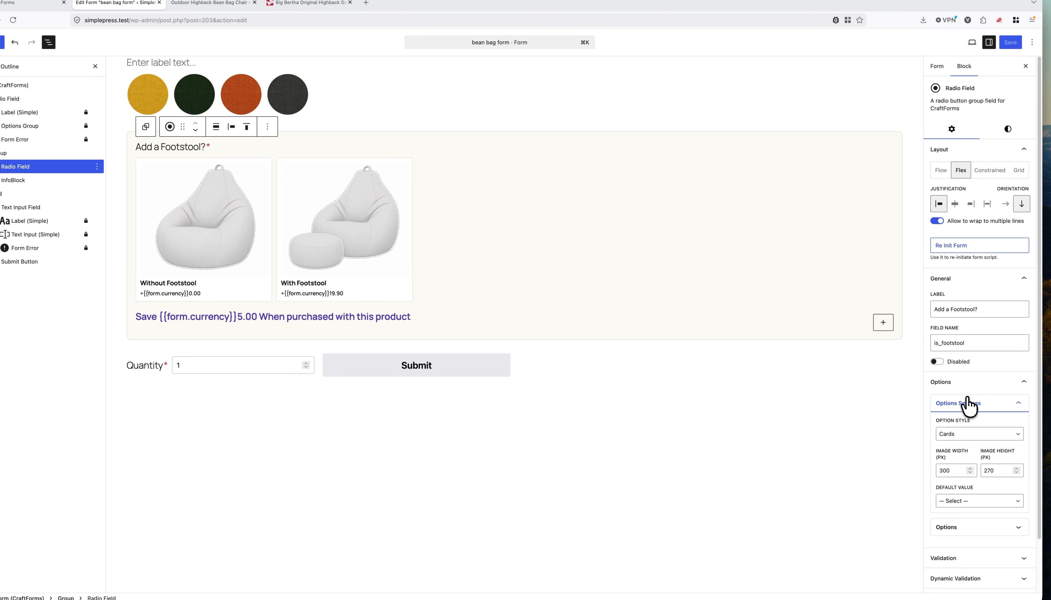
pyautogui.click(967, 500)
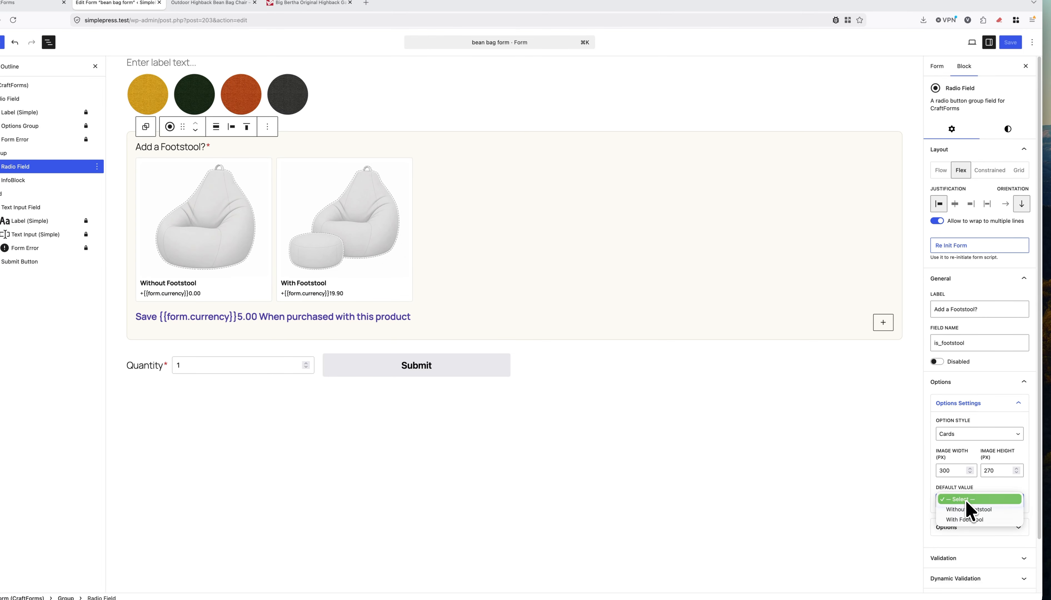
pyautogui.click(969, 520)
pyautogui.click(1010, 43)
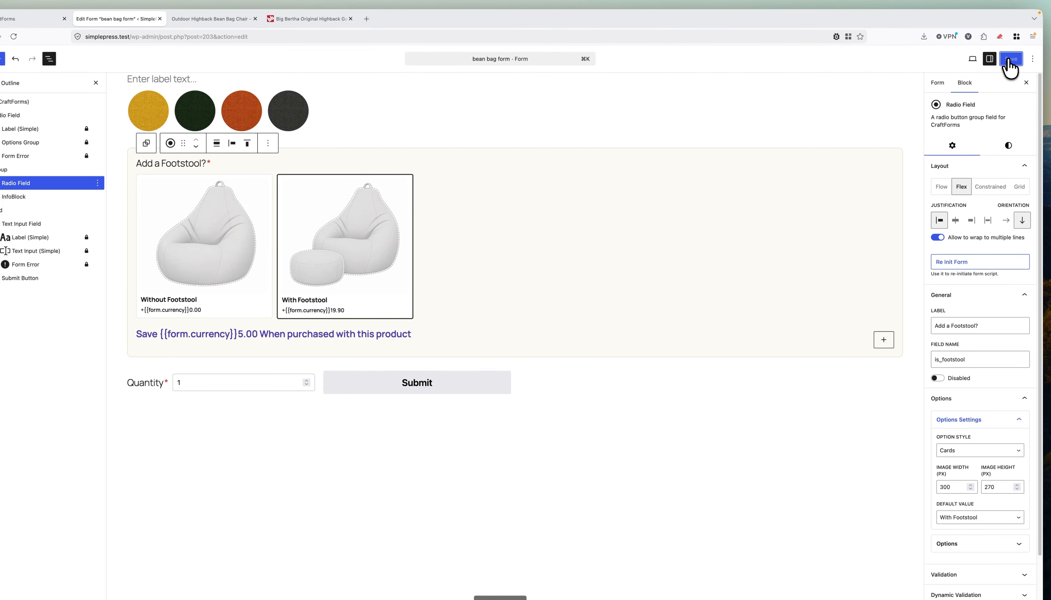
pyautogui.click(226, 19)
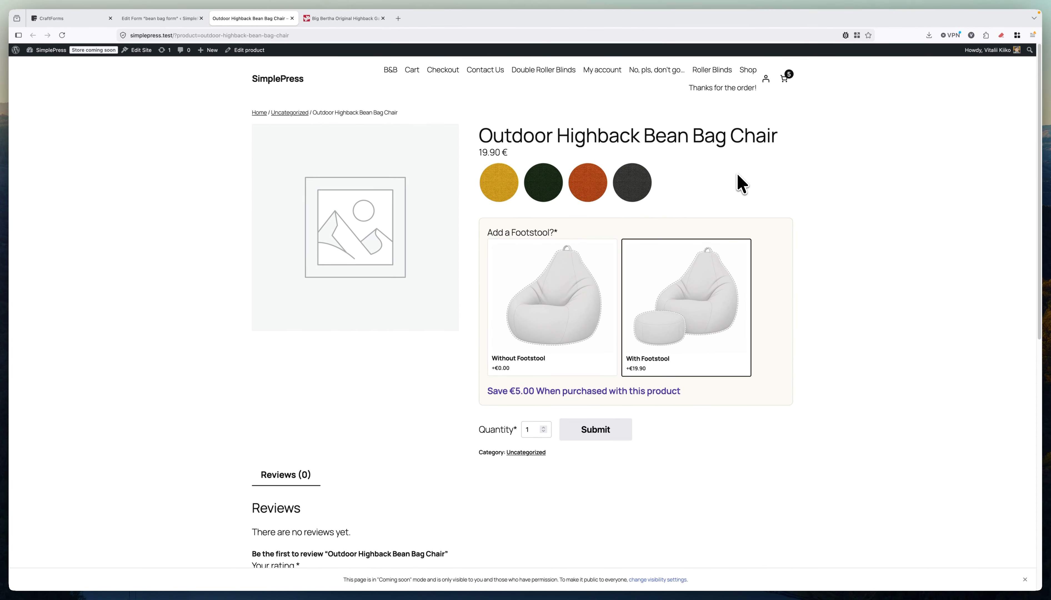
# Change the default to Without Footstool, save, then reload the product page and pick yellow.
pyautogui.click(183, 19)
pyautogui.click(975, 504)
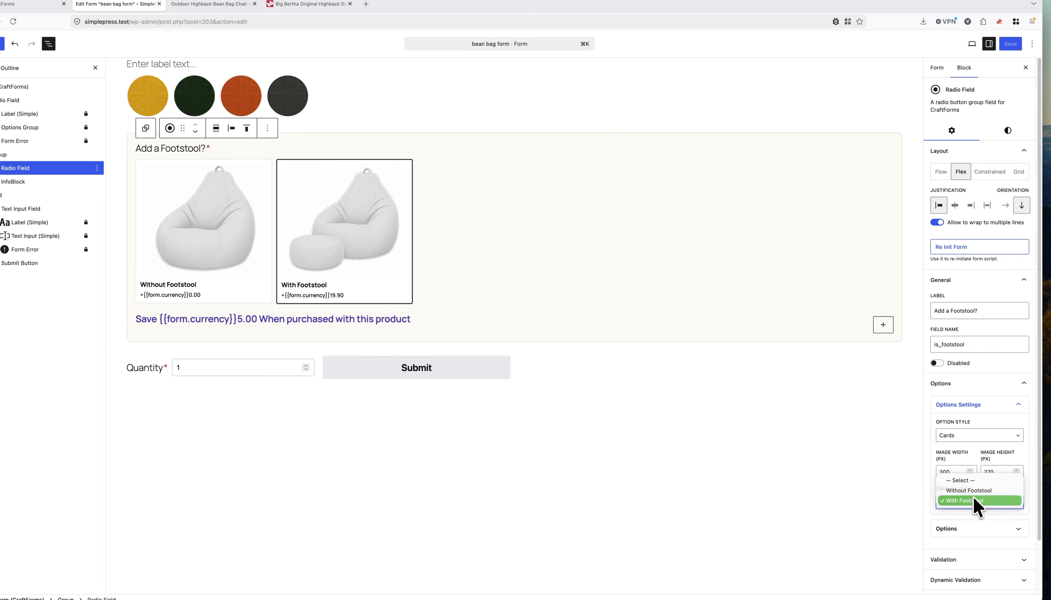
pyautogui.click(974, 493)
pyautogui.click(1010, 44)
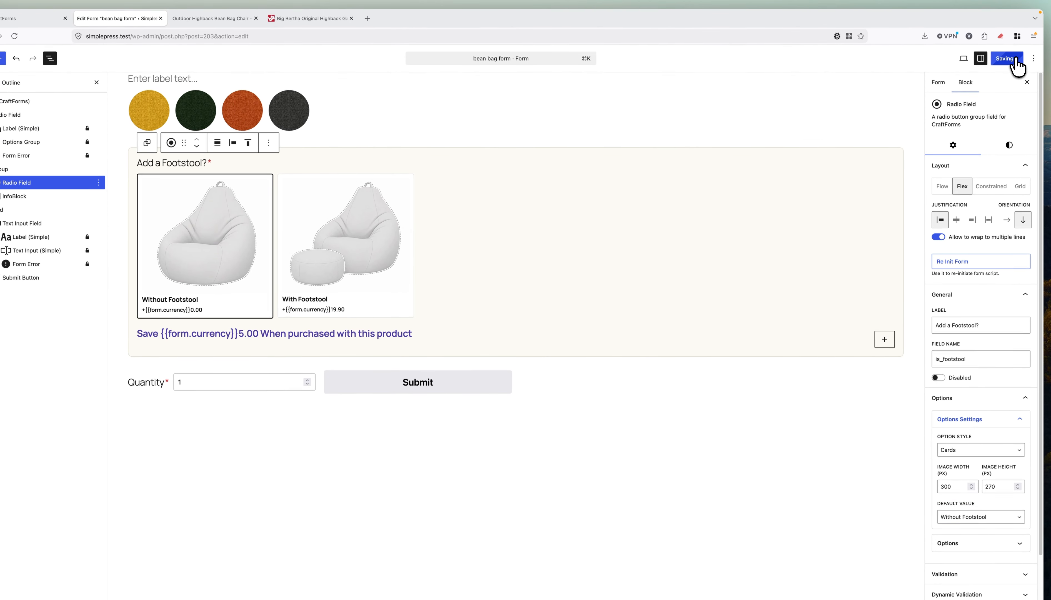
pyautogui.click(211, 4)
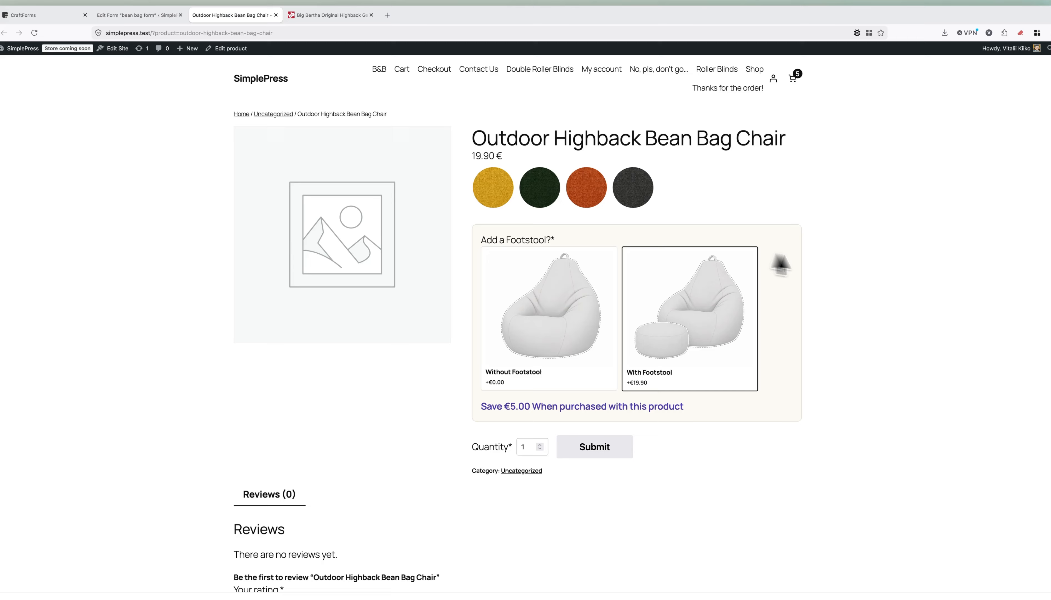
pyautogui.press('super+r')
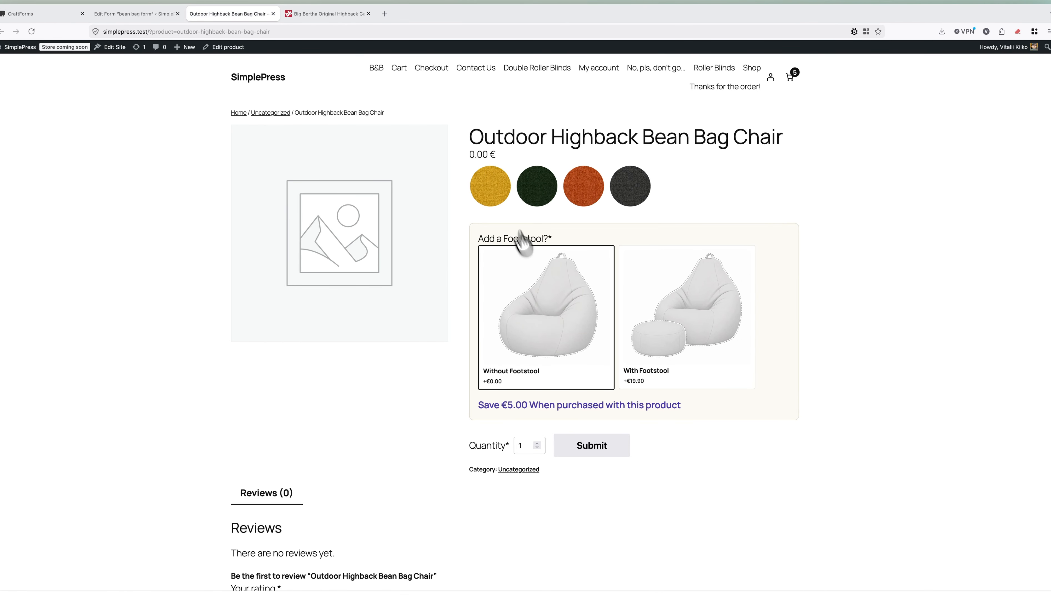
pyautogui.click(491, 189)
# Try brown then yellow, check the footstool field in the form editor, and return to the product page.
pyautogui.click(582, 185)
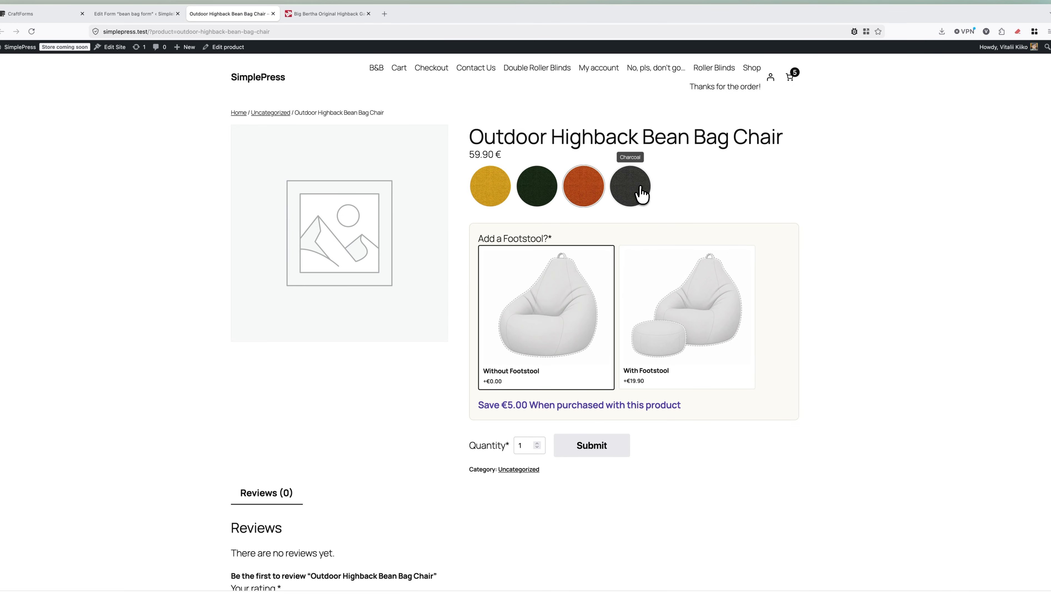
pyautogui.click(489, 193)
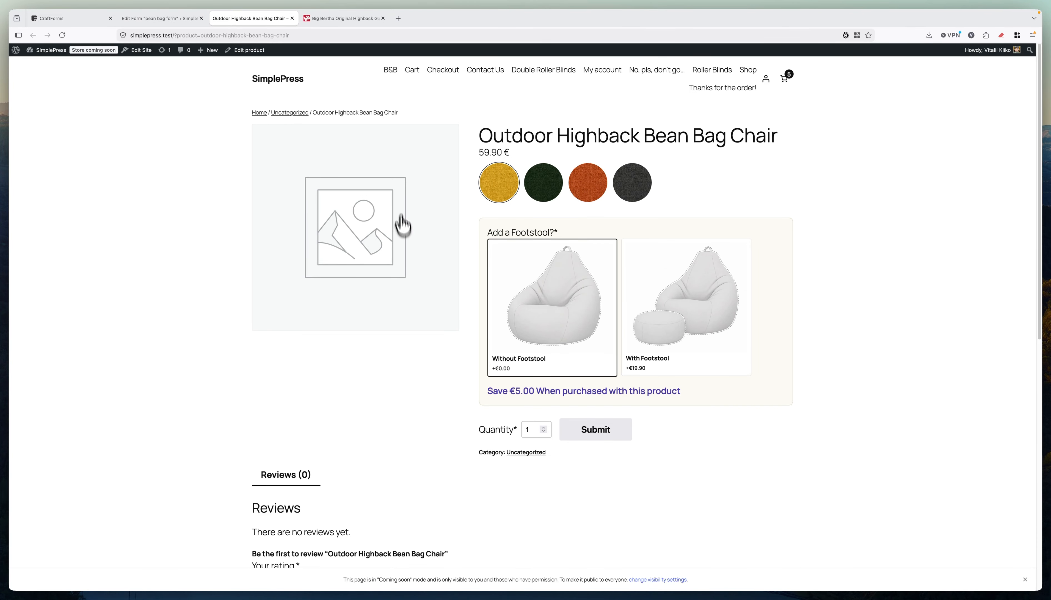
pyautogui.click(158, 19)
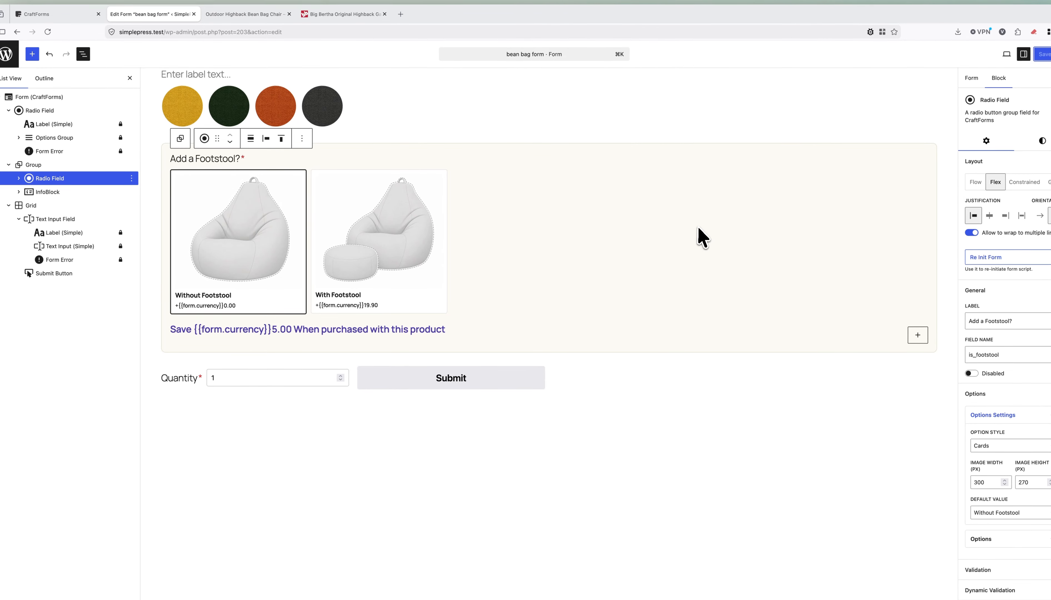
pyautogui.click(234, 16)
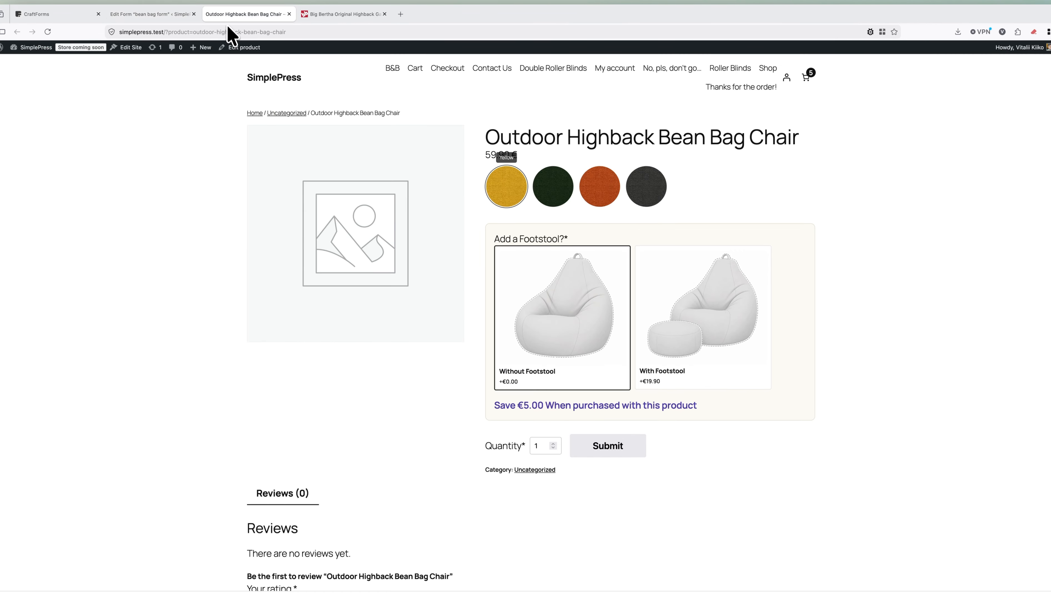
# Open the product editor in a new tab and confirm bean bag form is the connected CraftForms form.
pyautogui.rightClick(246, 47)
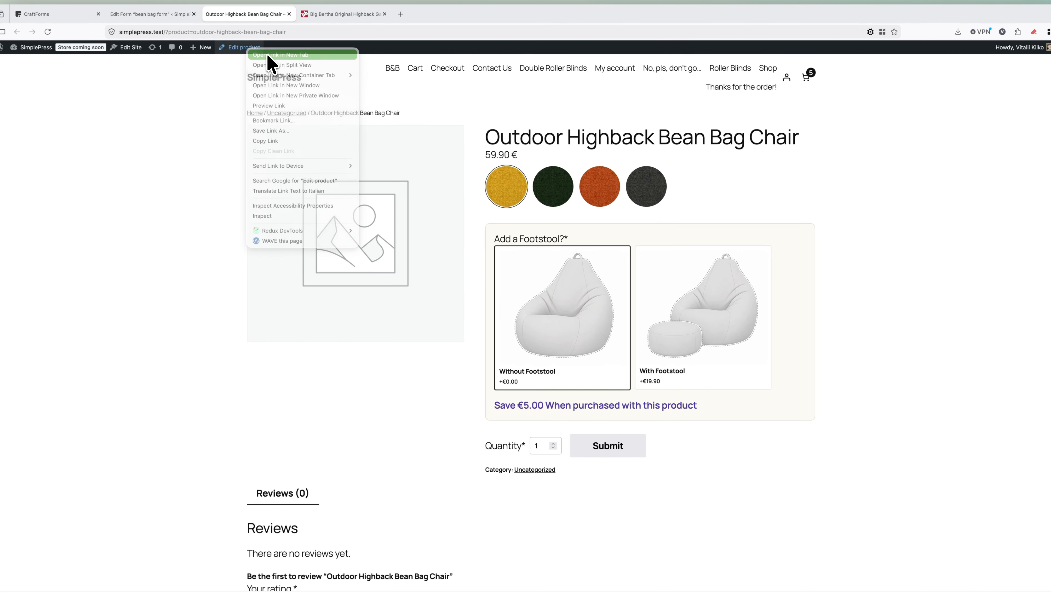
pyautogui.click(267, 55)
pyautogui.moveTo(323, 15); pyautogui.dragTo(245, 12)
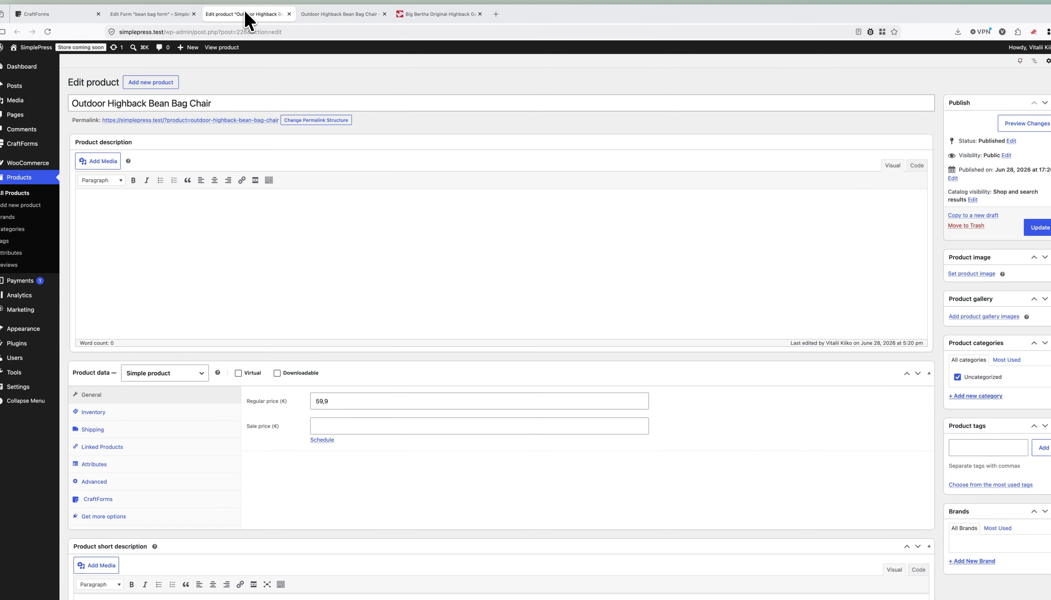
pyautogui.scroll(-3, 353, 282)
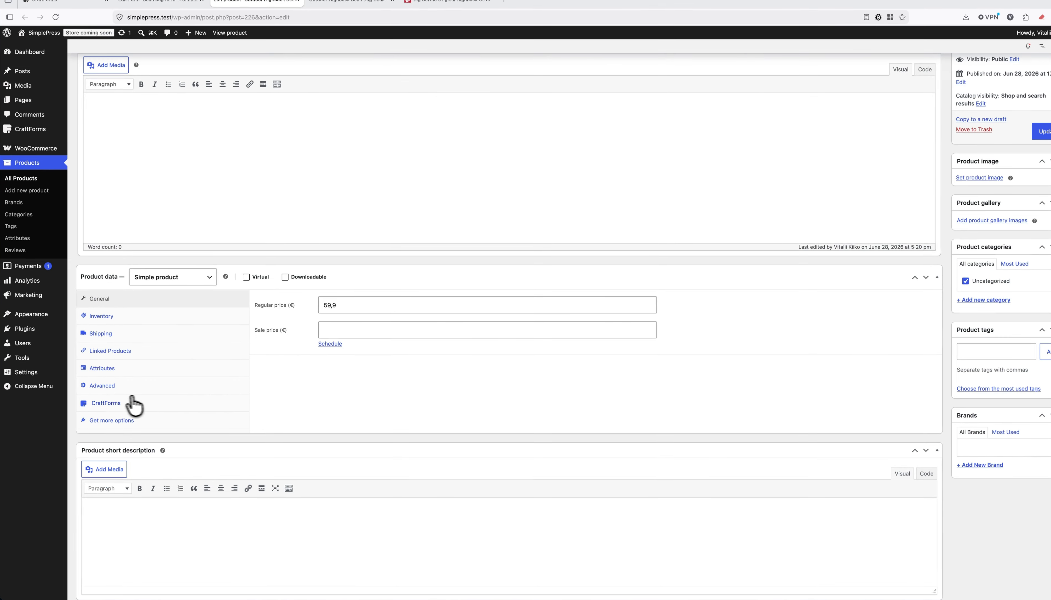
pyautogui.click(108, 402)
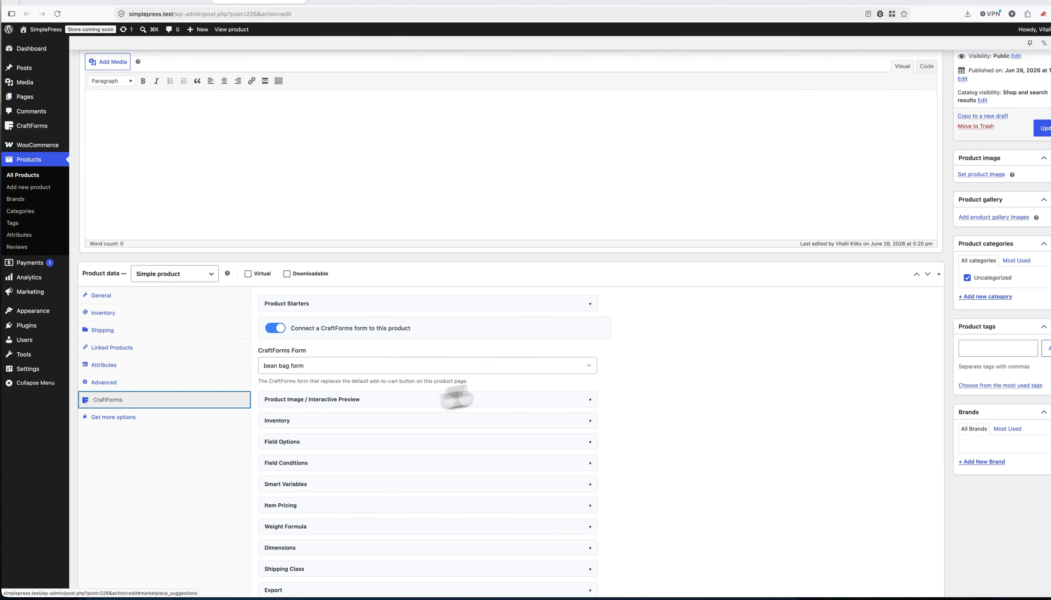
pyautogui.scroll(-2, 480, 355)
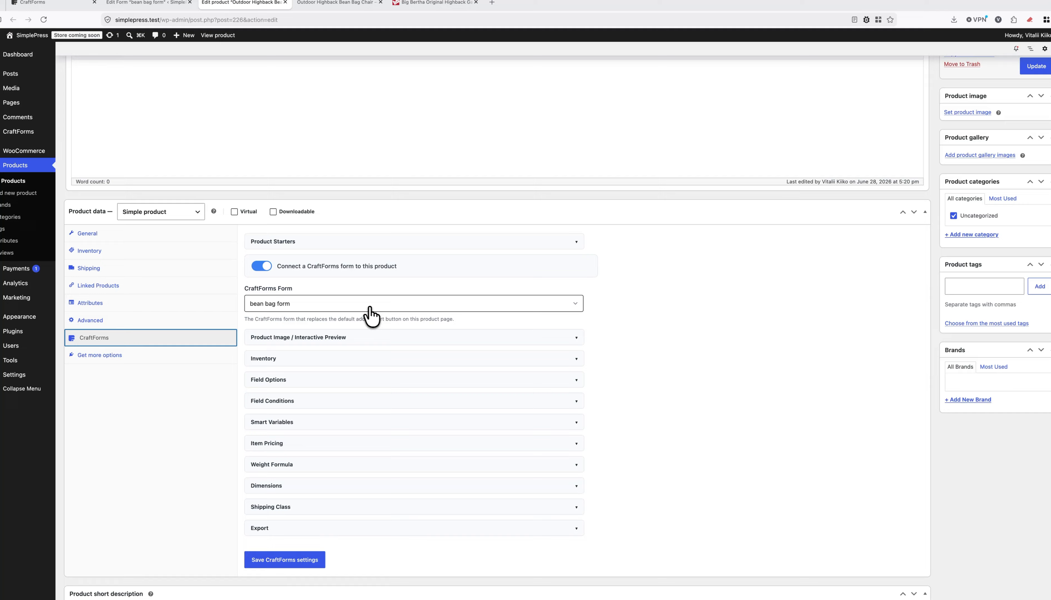
pyautogui.click(361, 304)
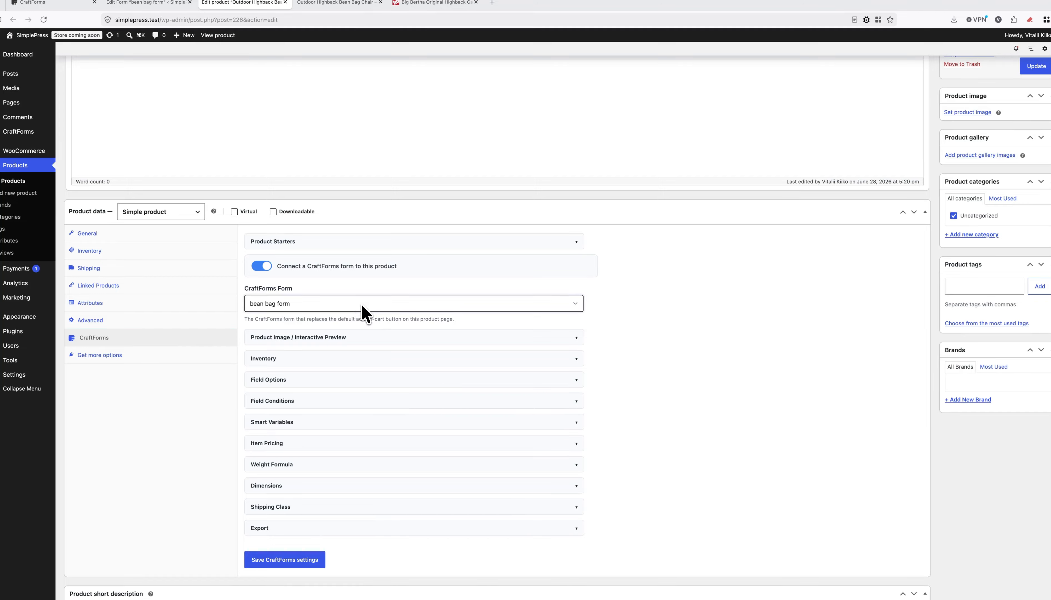
pyautogui.click(686, 320)
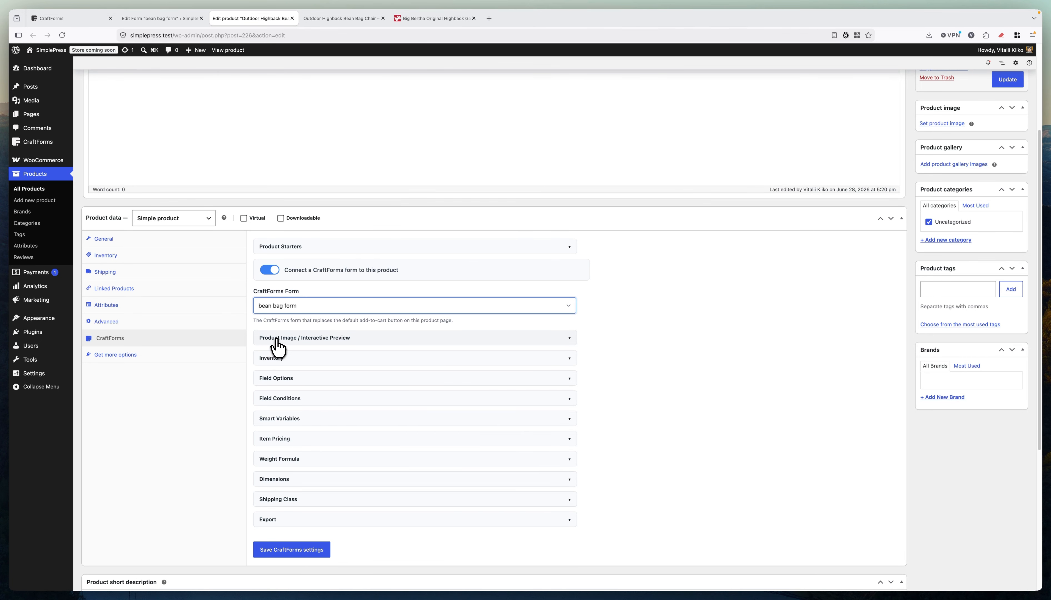
# Inspect the Product Image / Interactive Preview element choices, leaving it at None.
pyautogui.click(344, 338)
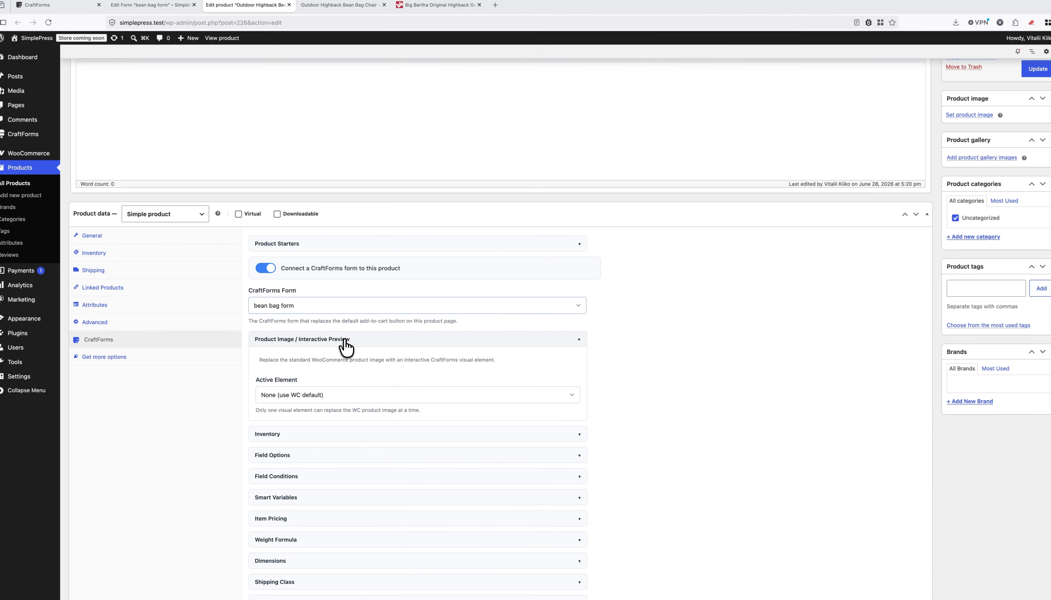
pyautogui.scroll(-1, 586, 334)
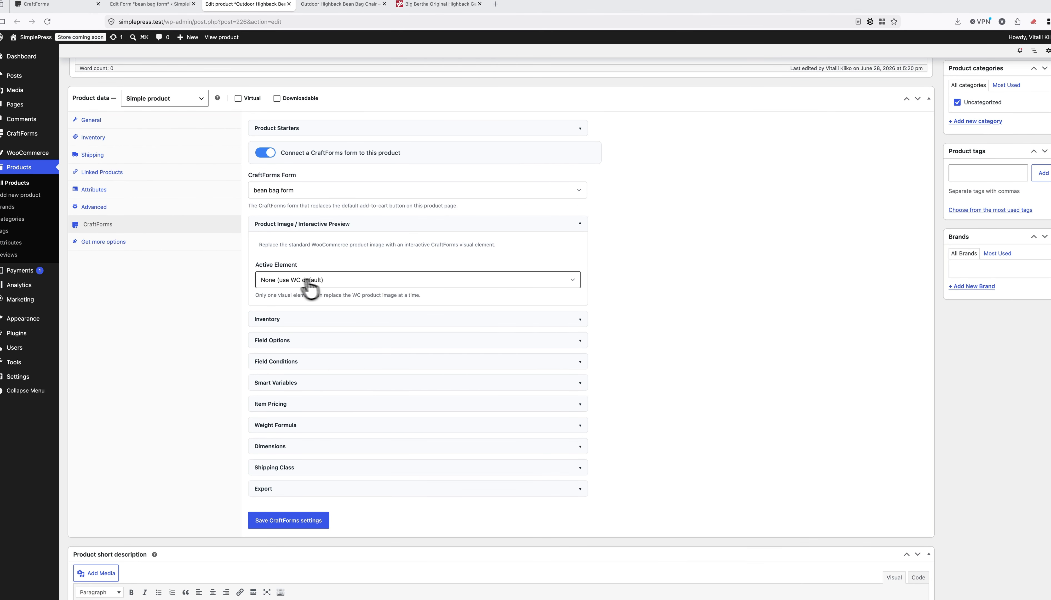
pyautogui.click(287, 279)
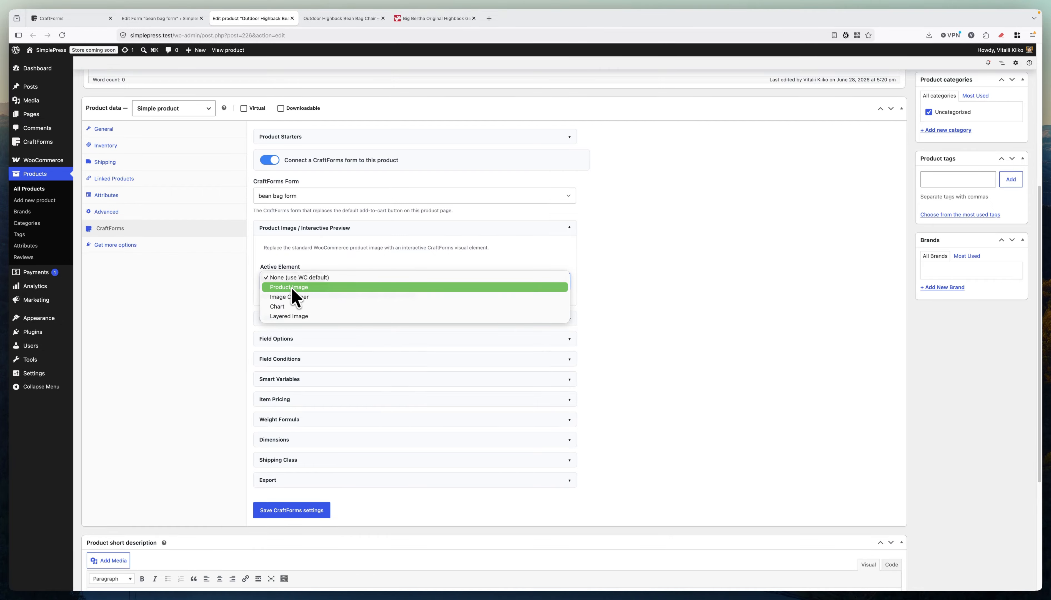
pyautogui.click(616, 258)
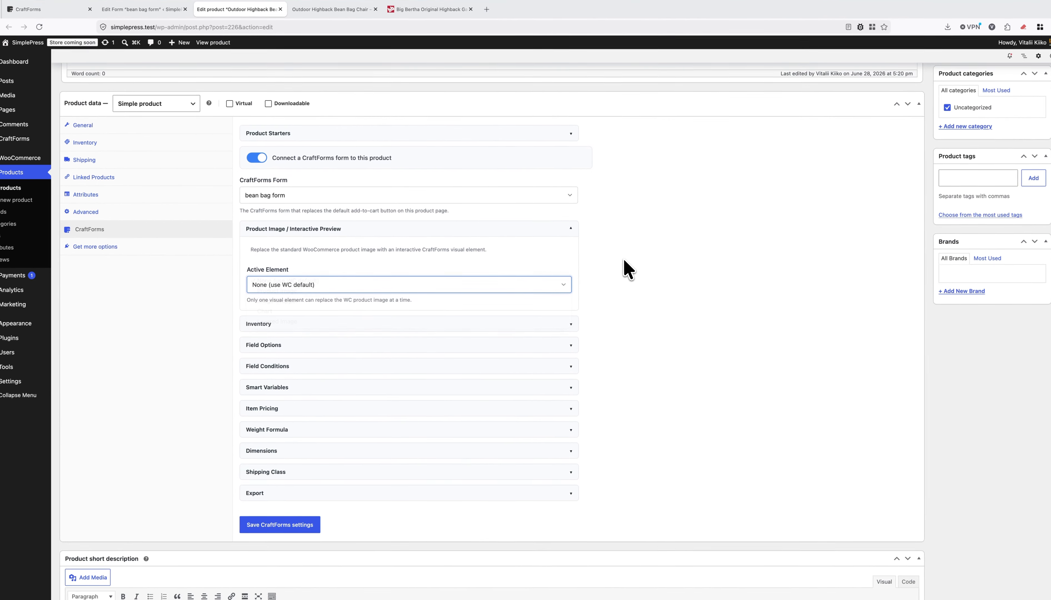
pyautogui.scroll(1, 810, 220)
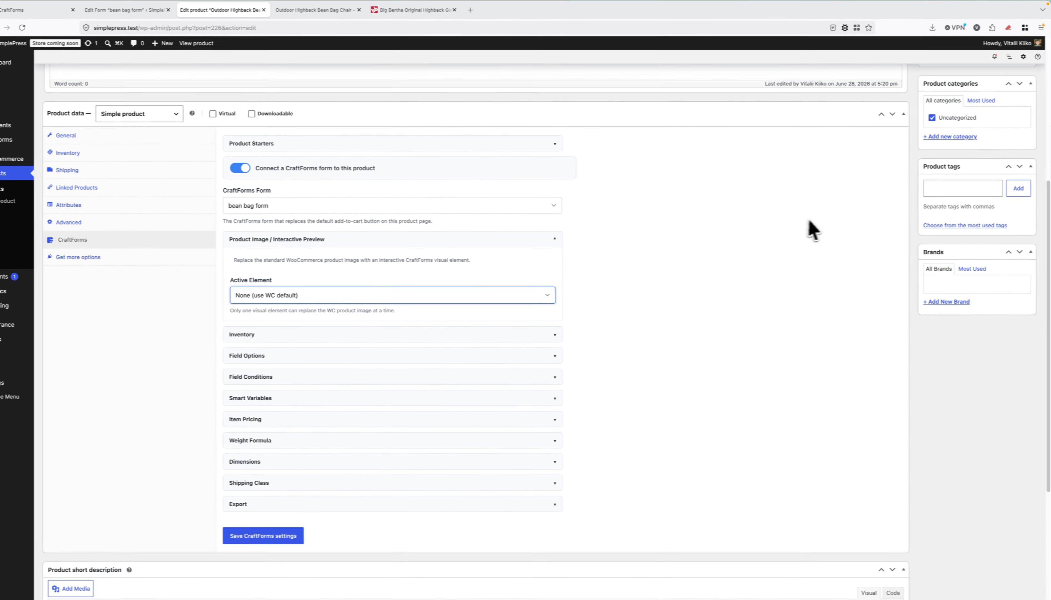
pyautogui.scroll(5, 813, 229)
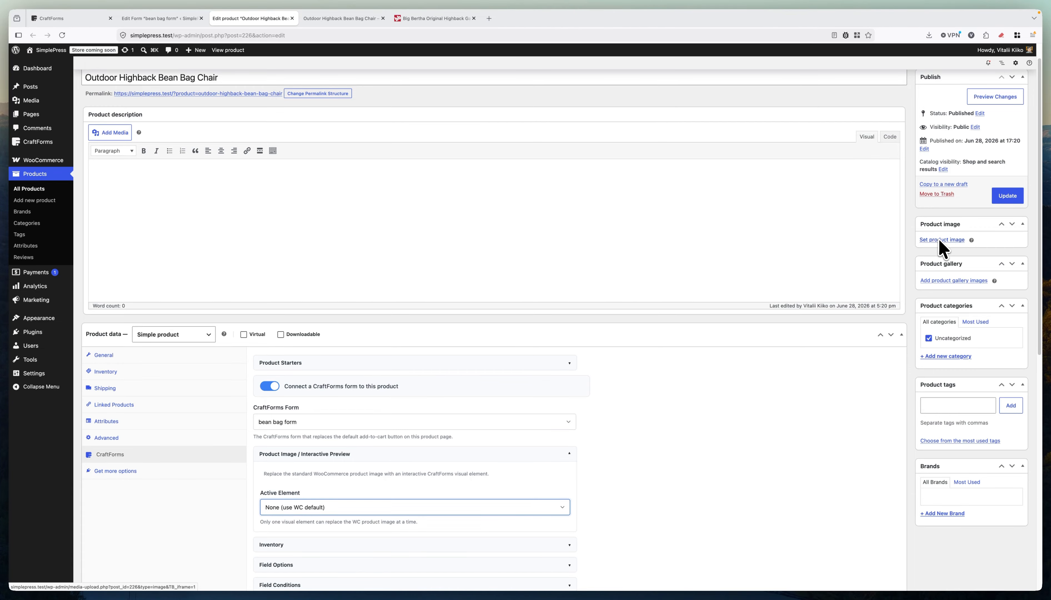
# Set chair-outdoor as the main product image.
pyautogui.click(941, 240)
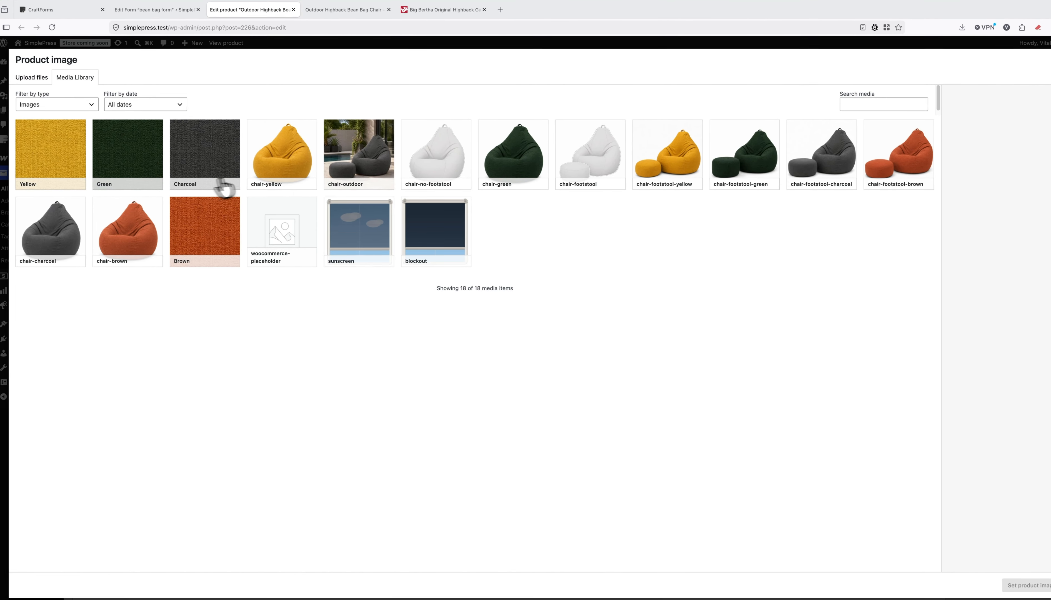
pyautogui.click(352, 177)
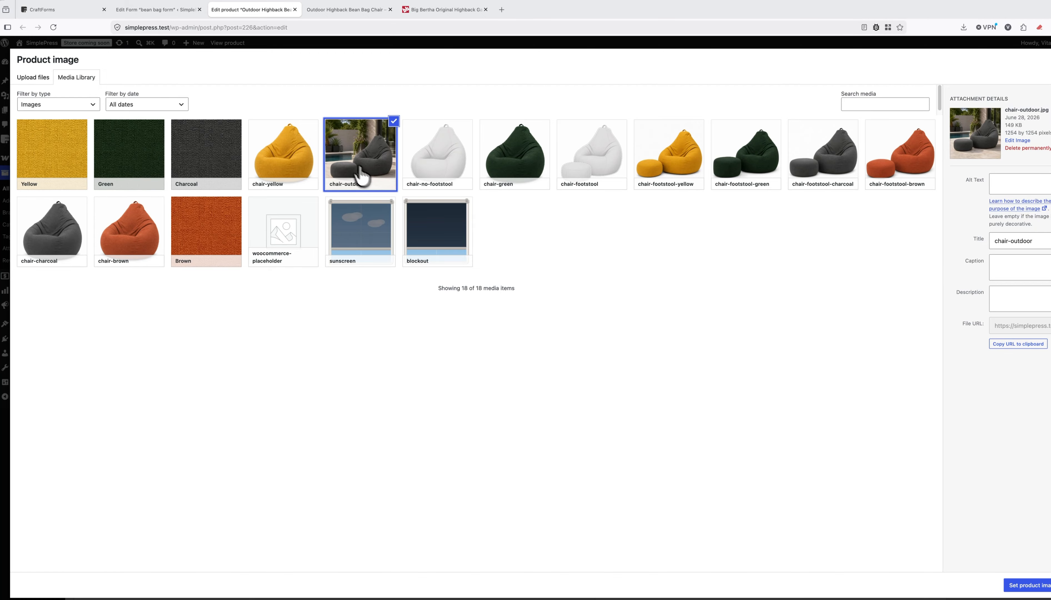
pyautogui.click(1025, 584)
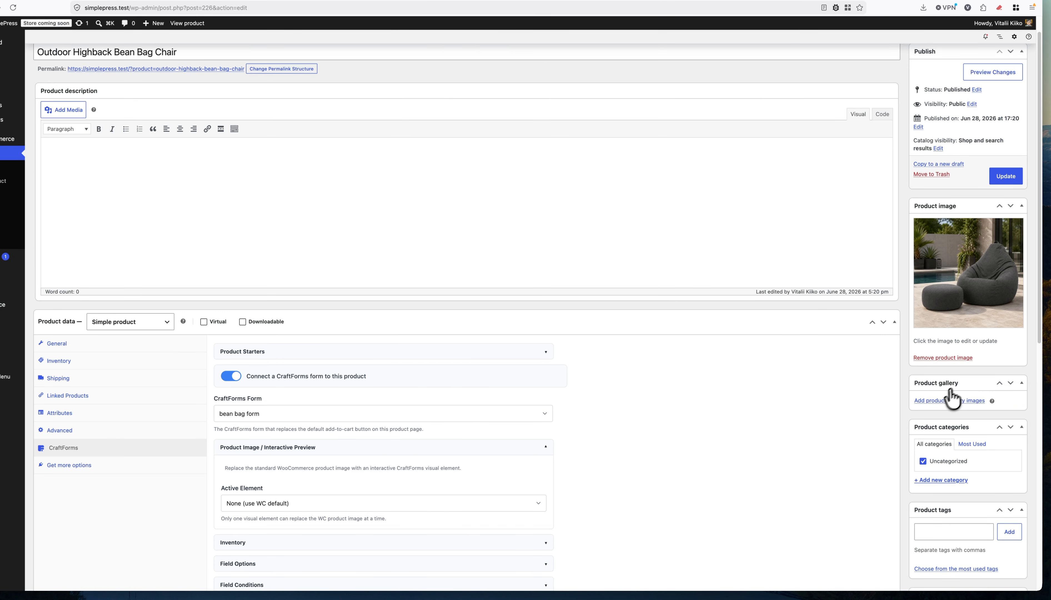
# Add chair-yellow and chair-footstool-yellow to the product gallery and update the product.
pyautogui.click(939, 402)
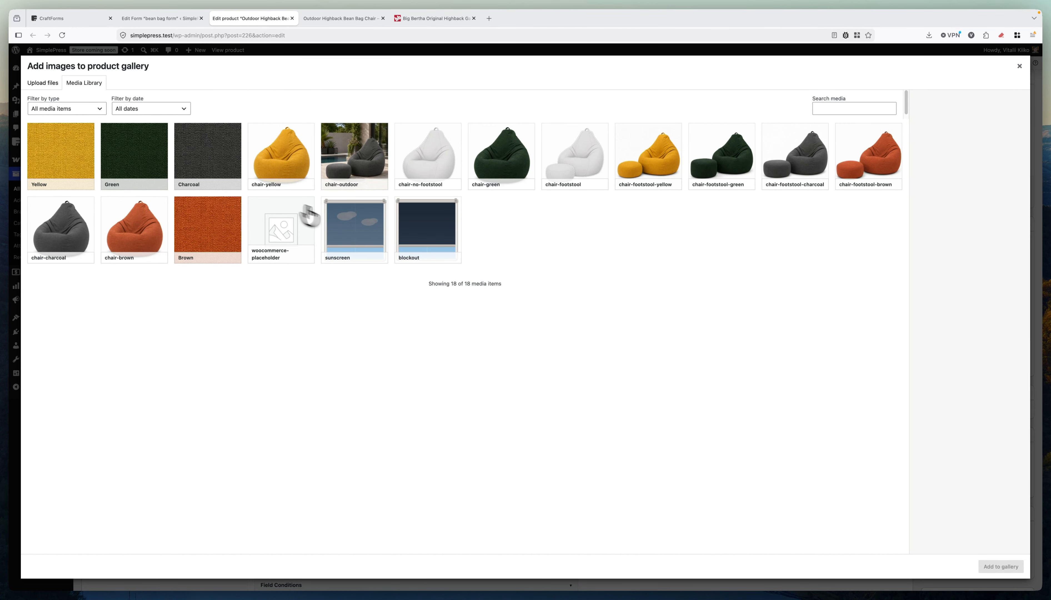
pyautogui.click(288, 165)
pyautogui.click(651, 176)
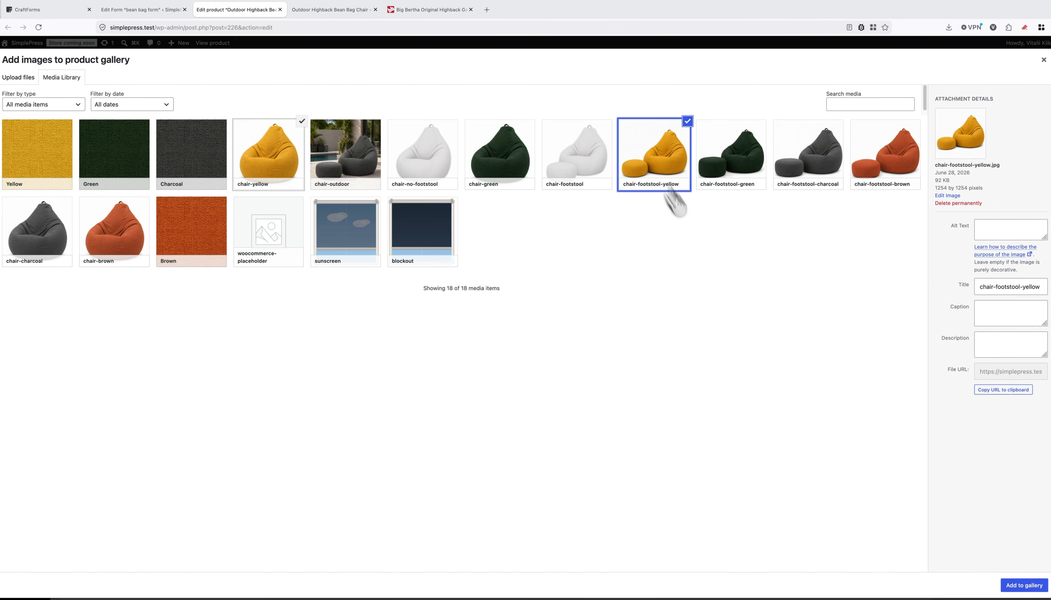
pyautogui.click(1023, 585)
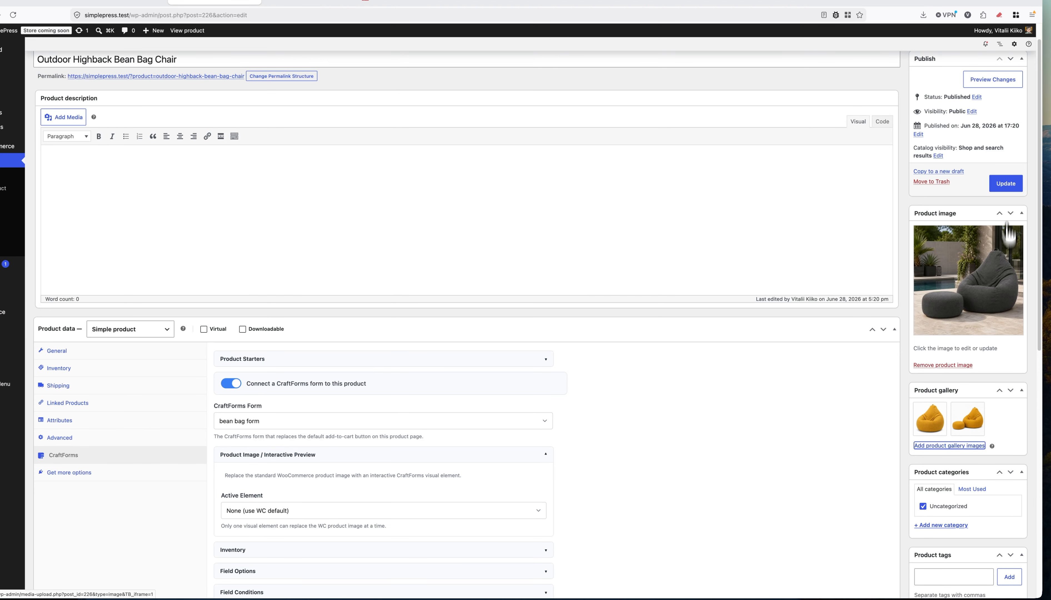
pyautogui.click(1006, 184)
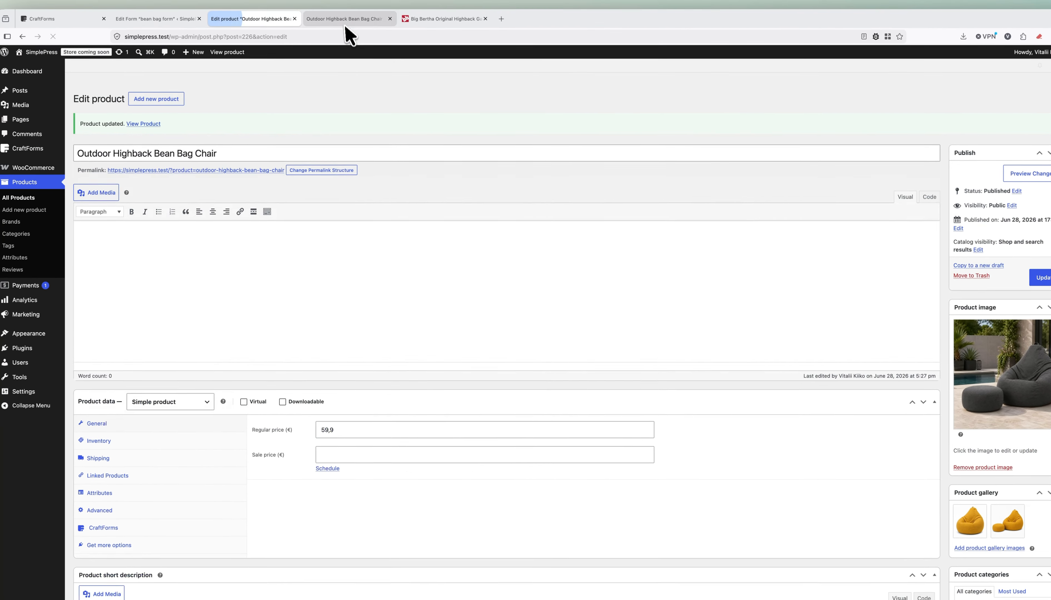
# On the live page, preview the yellow chair, yellow chair with footstool, then the grey outdoor photo.
pyautogui.click(345, 20)
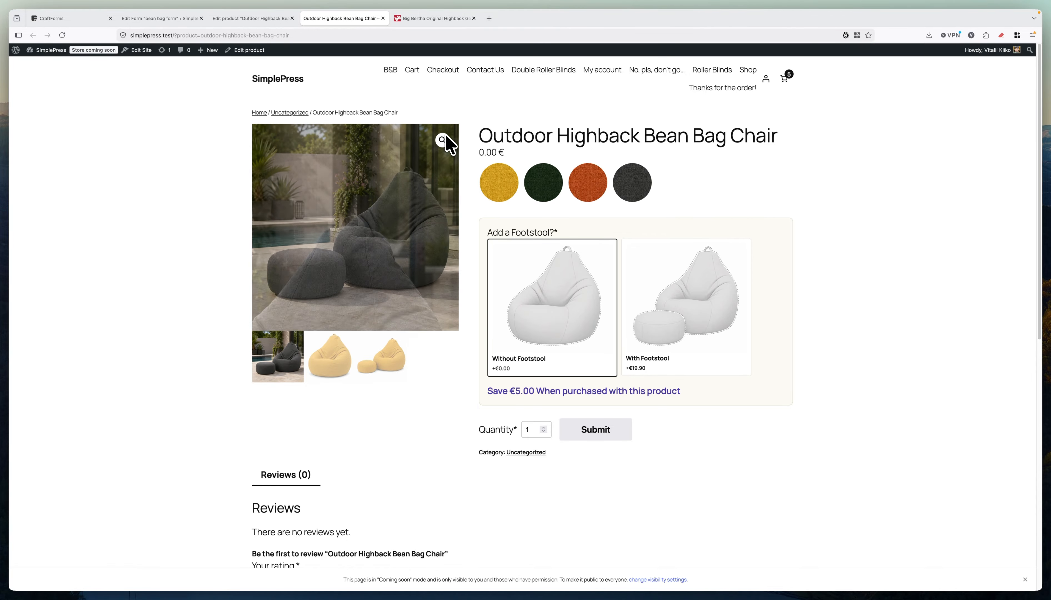
pyautogui.click(338, 359)
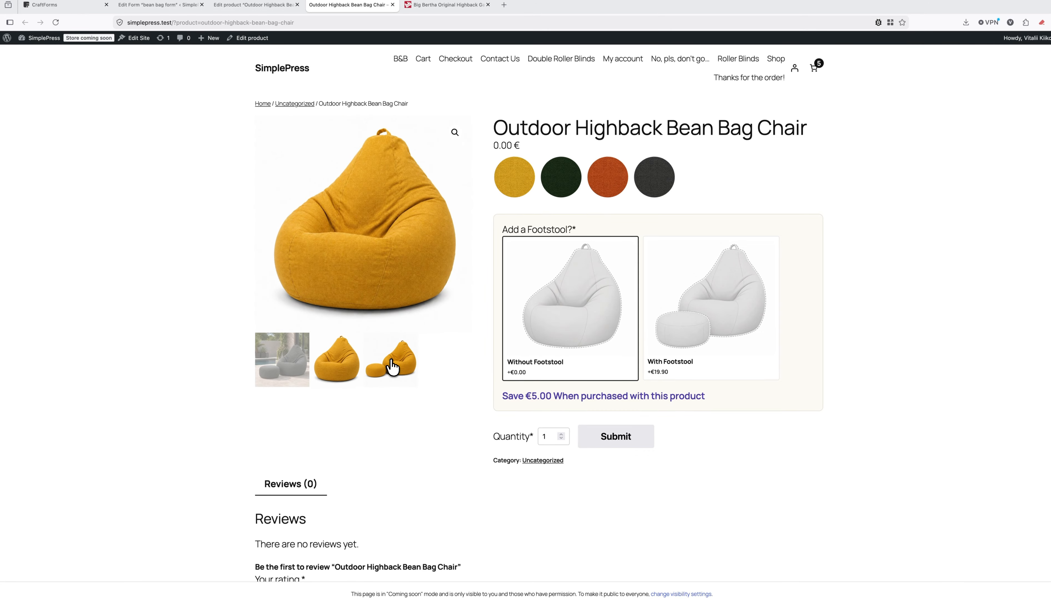
pyautogui.click(392, 367)
pyautogui.click(285, 361)
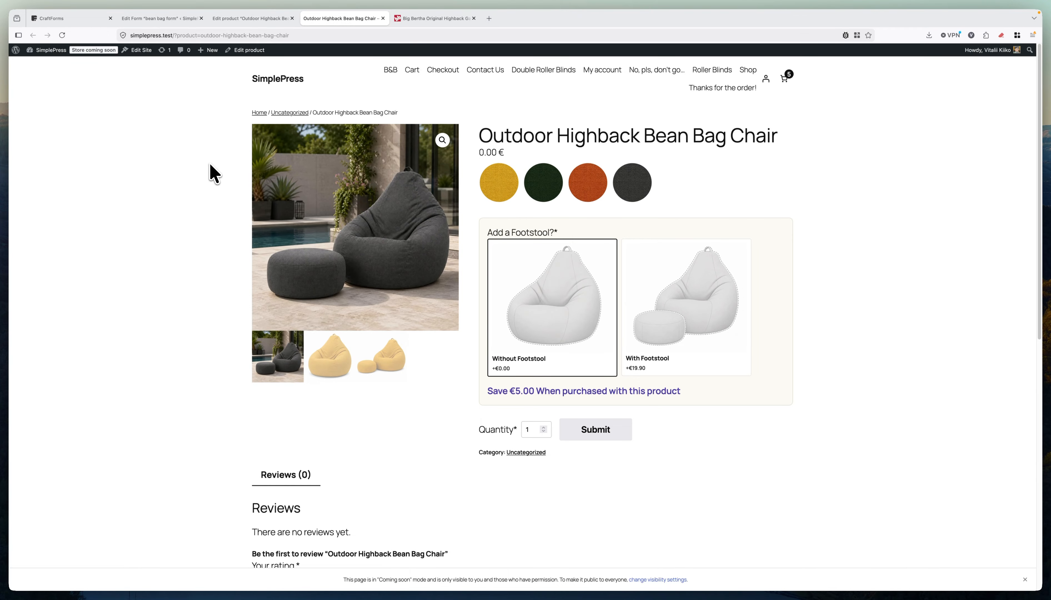
# Set the CraftForms interactive preview element to Product Image.
pyautogui.click(250, 18)
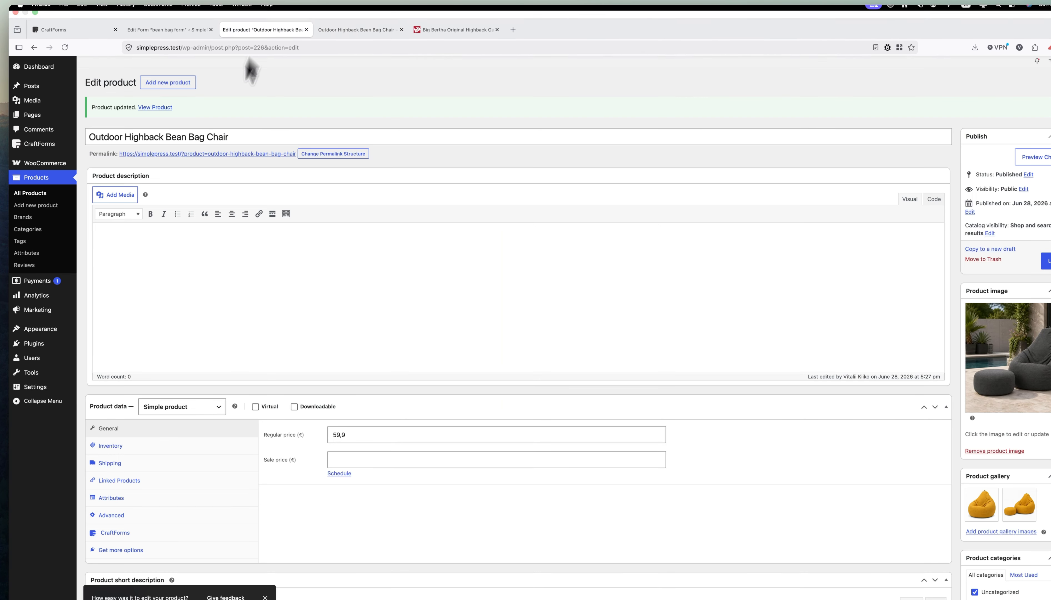
pyautogui.scroll(-3, 267, 317)
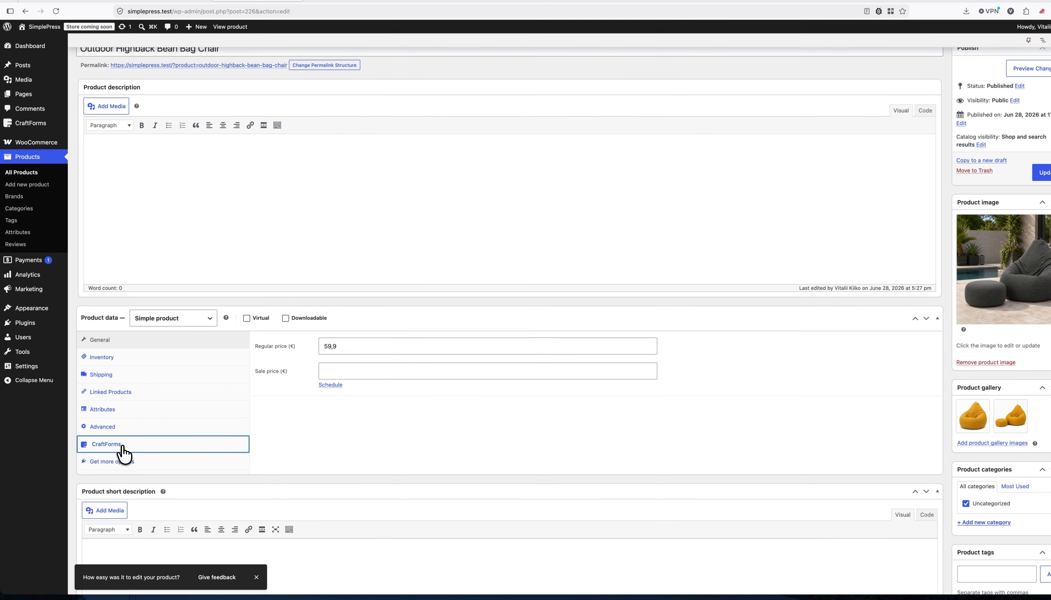
pyautogui.click(125, 466)
pyautogui.scroll(-2, 476, 406)
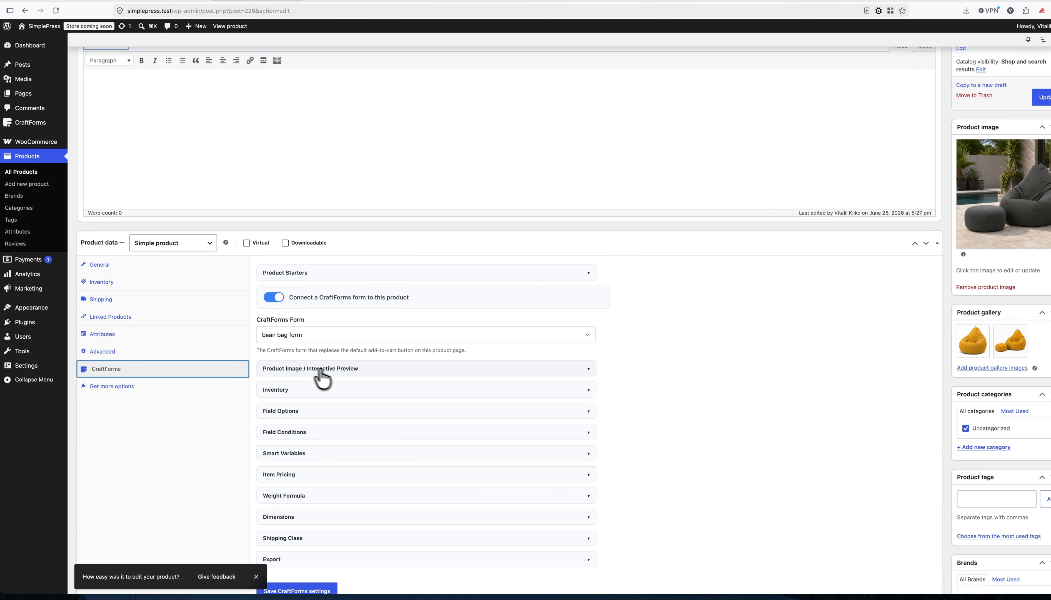
pyautogui.click(317, 369)
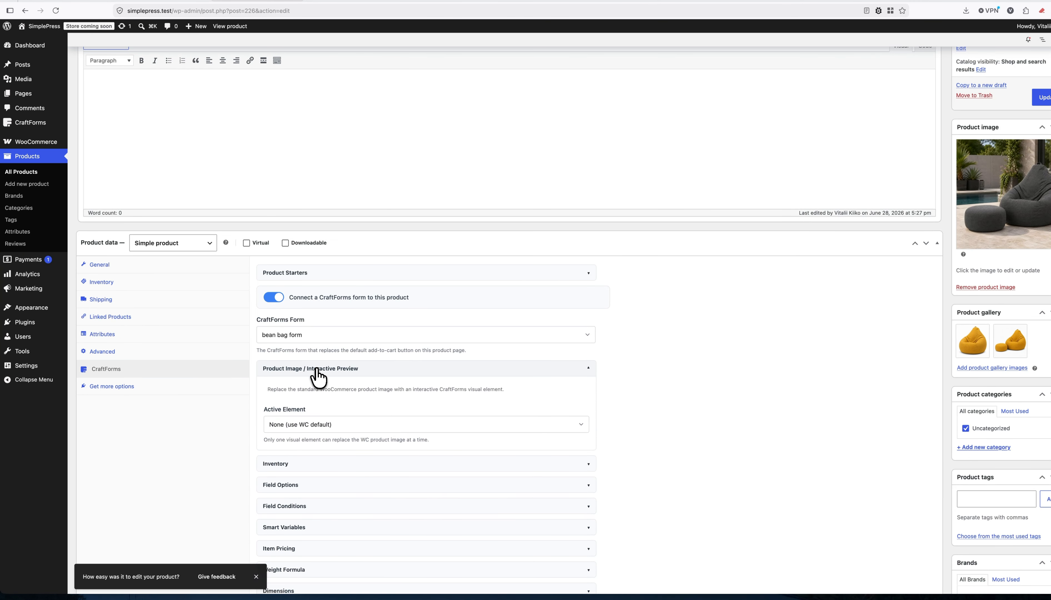
pyautogui.click(309, 424)
pyautogui.click(308, 432)
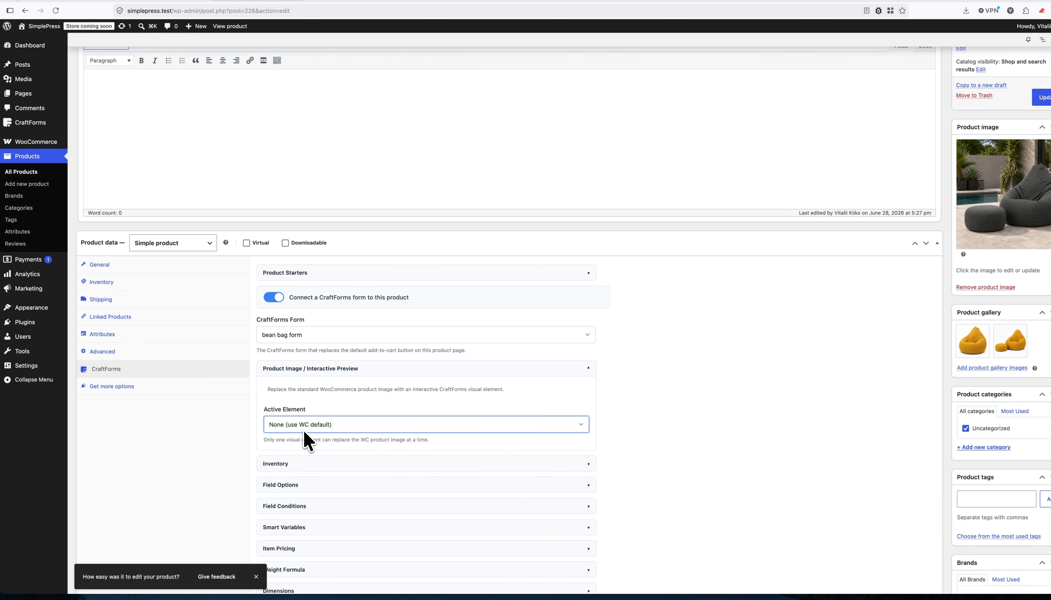
# Review the zoom, 1:1 ratio and 64 px thumbnail settings, then update the product.
pyautogui.scroll(-6, 672, 384)
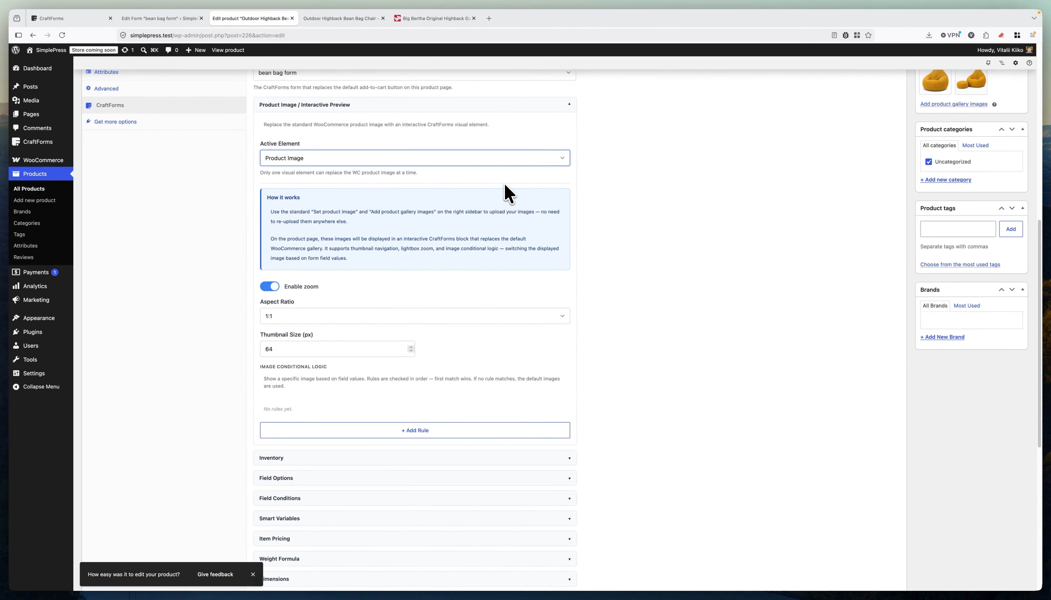
pyautogui.scroll(7, 507, 192)
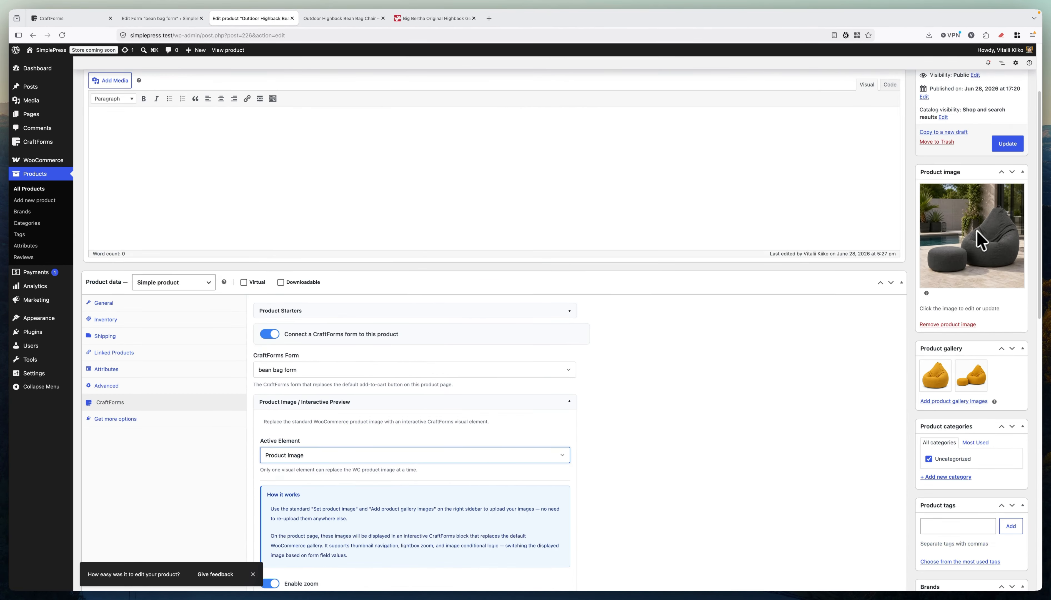
pyautogui.scroll(-6, 829, 323)
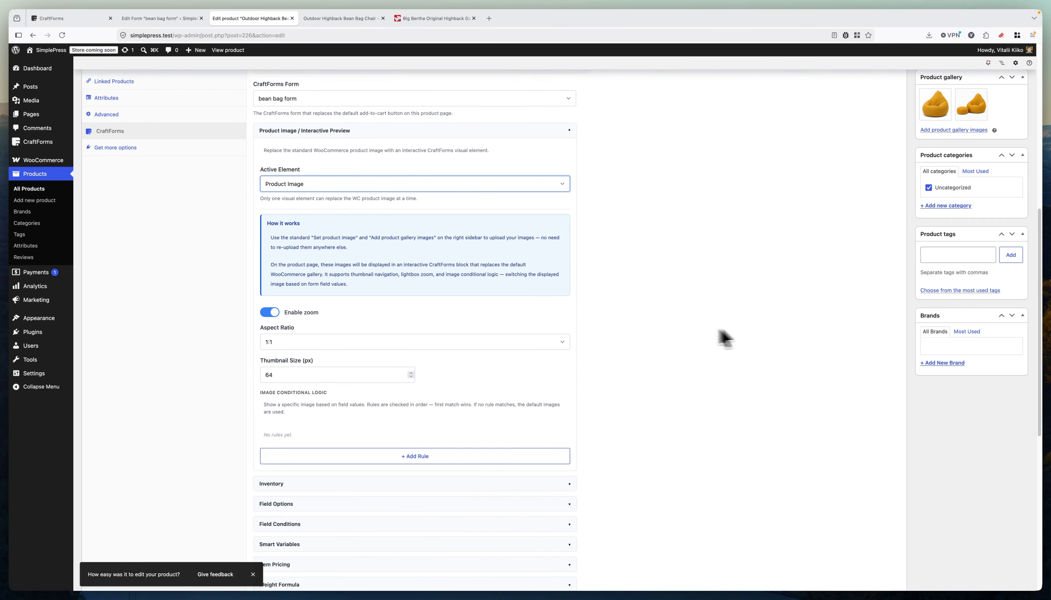
pyautogui.scroll(2, 776, 262)
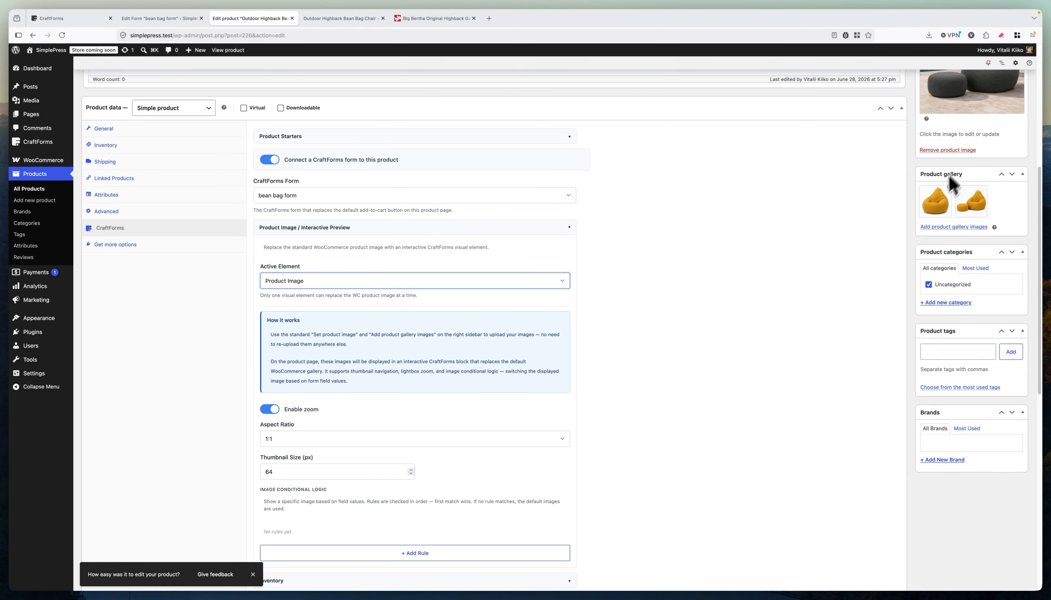
pyautogui.scroll(2, 972, 169)
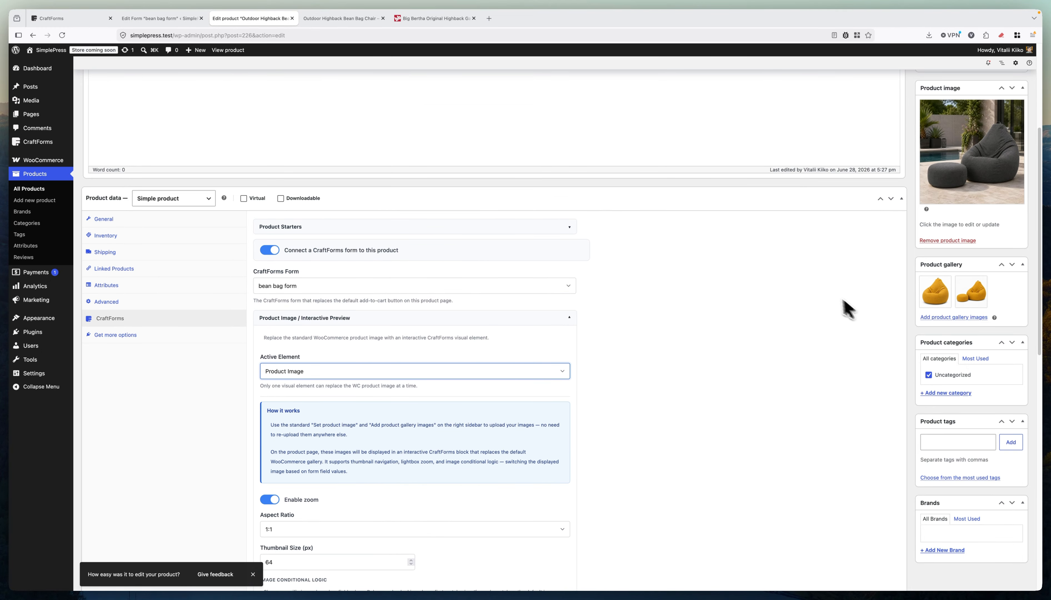
pyautogui.scroll(-6, 848, 309)
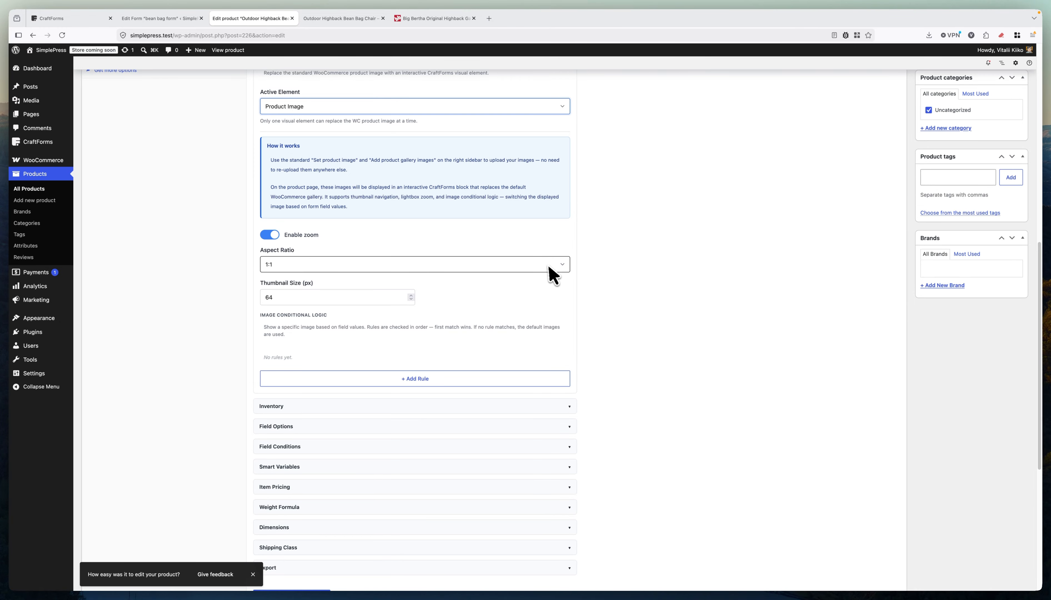
pyautogui.scroll(1, 423, 250)
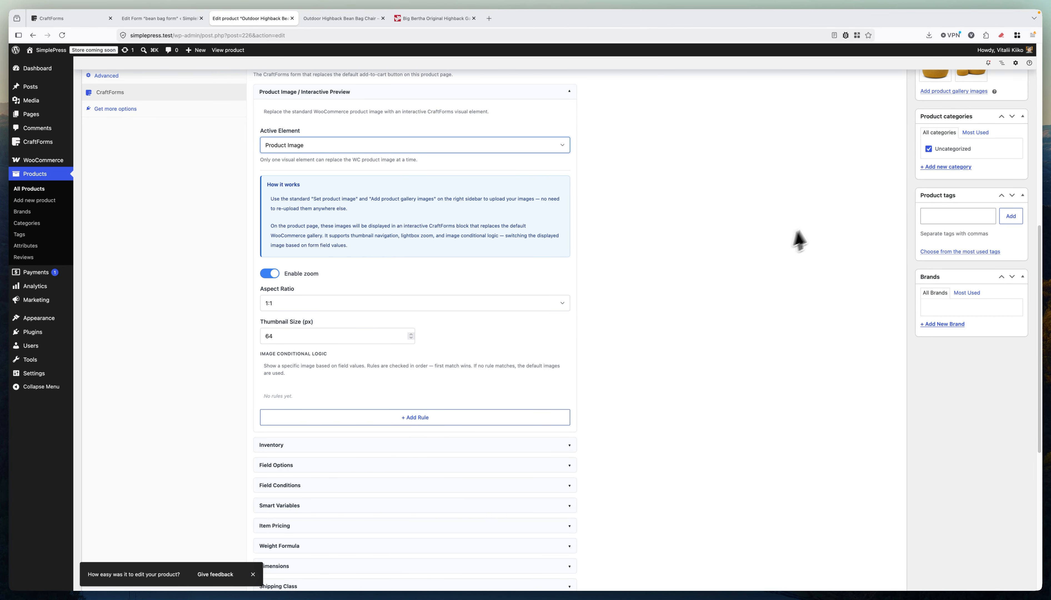
pyautogui.scroll(10, 830, 217)
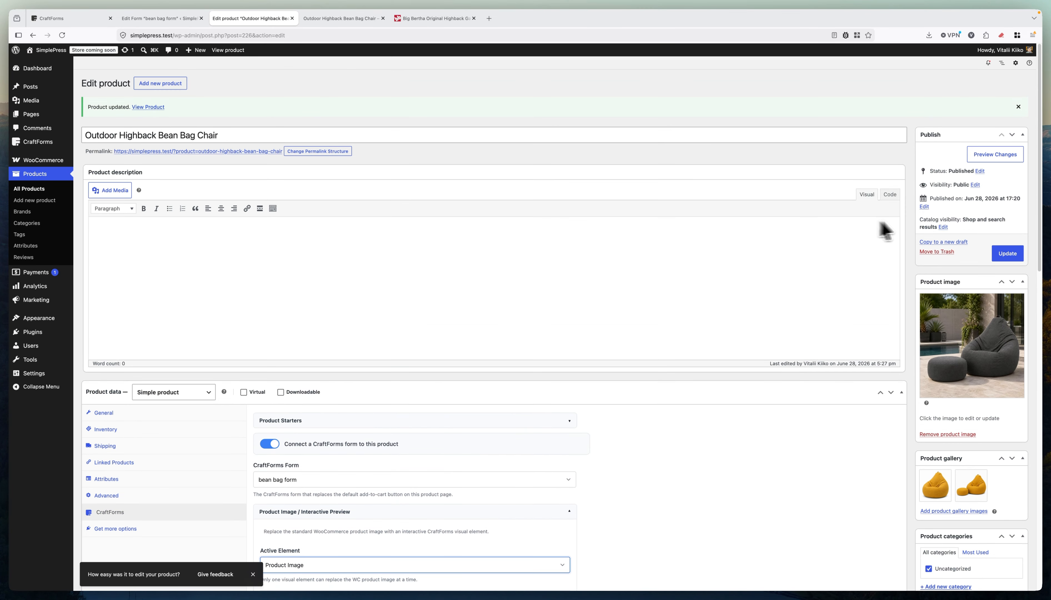
pyautogui.click(1009, 255)
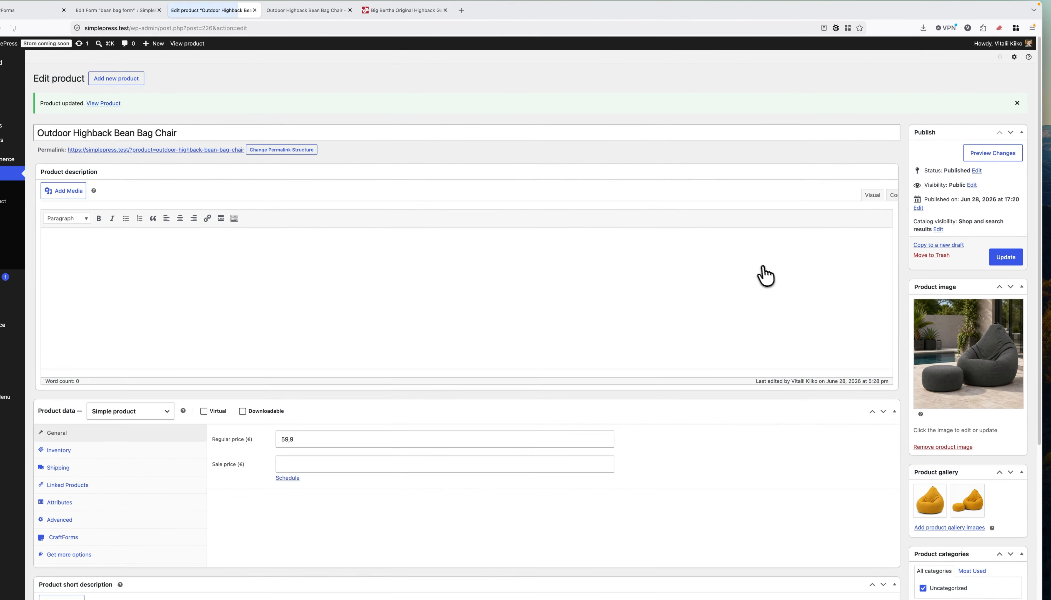
# Reload the storefront page and cycle through the gallery thumbnails back to the grey poolside chair.
pyautogui.click(323, 12)
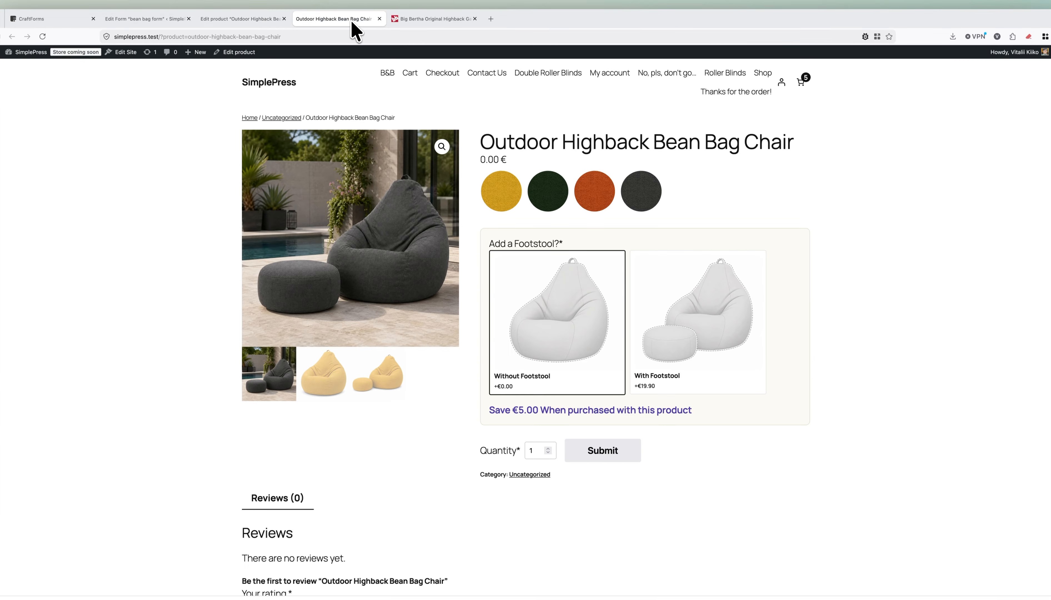
pyautogui.press('super+r')
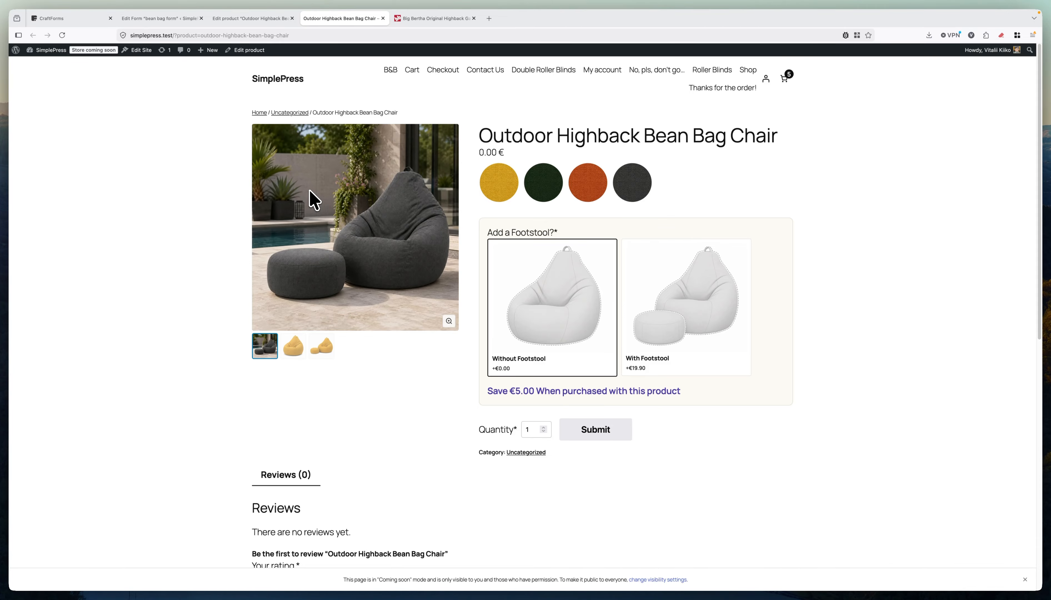
pyautogui.click(293, 346)
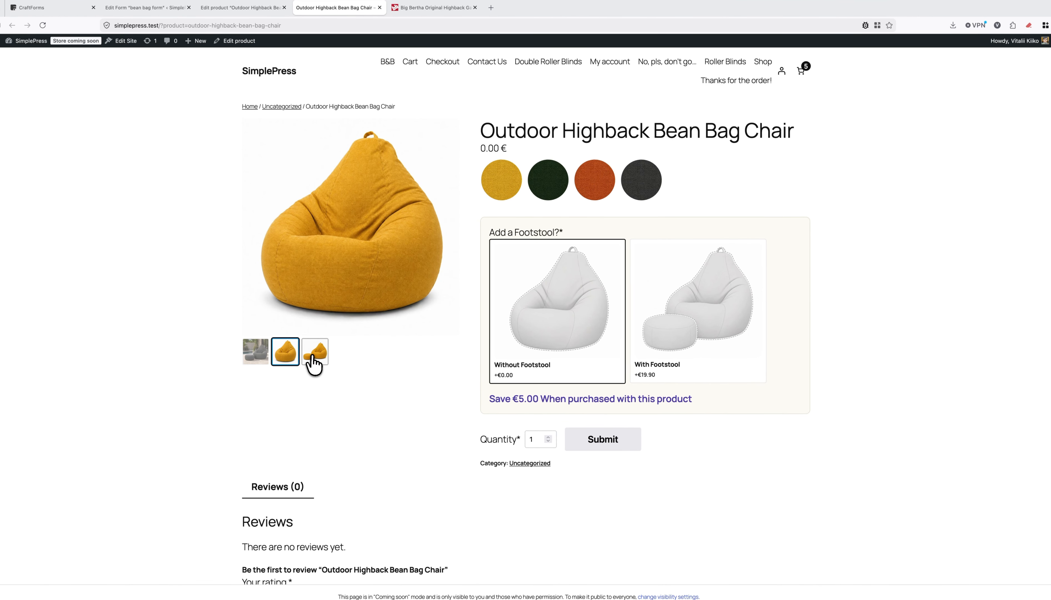
pyautogui.click(312, 354)
pyautogui.click(289, 355)
pyautogui.click(261, 352)
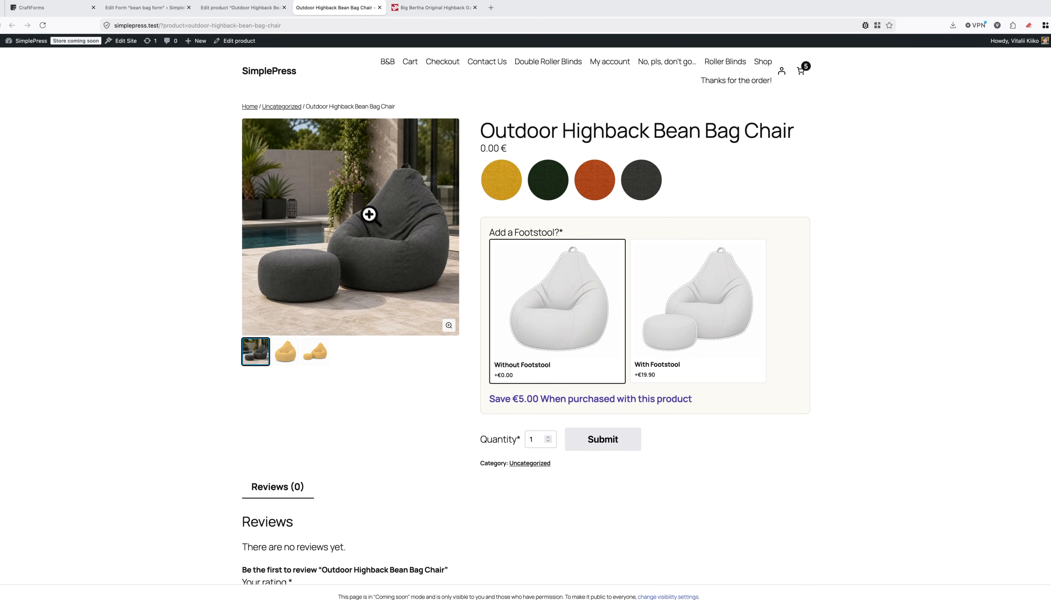
# Open and close the full-size lightbox for the grey and yellow-footstool images, then return to the edit screen.
pyautogui.click(385, 259)
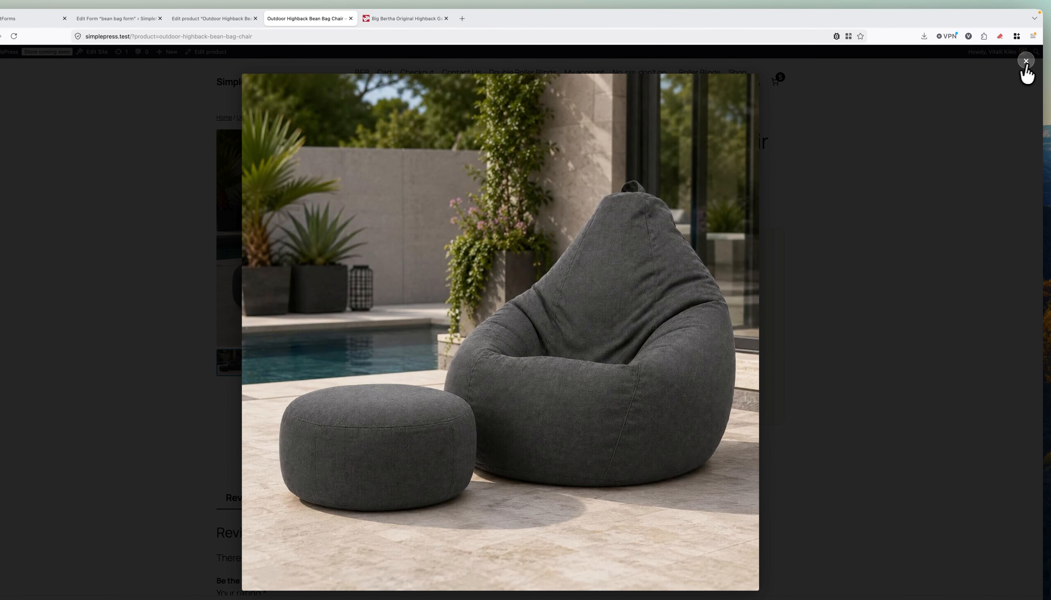
pyautogui.click(1046, 50)
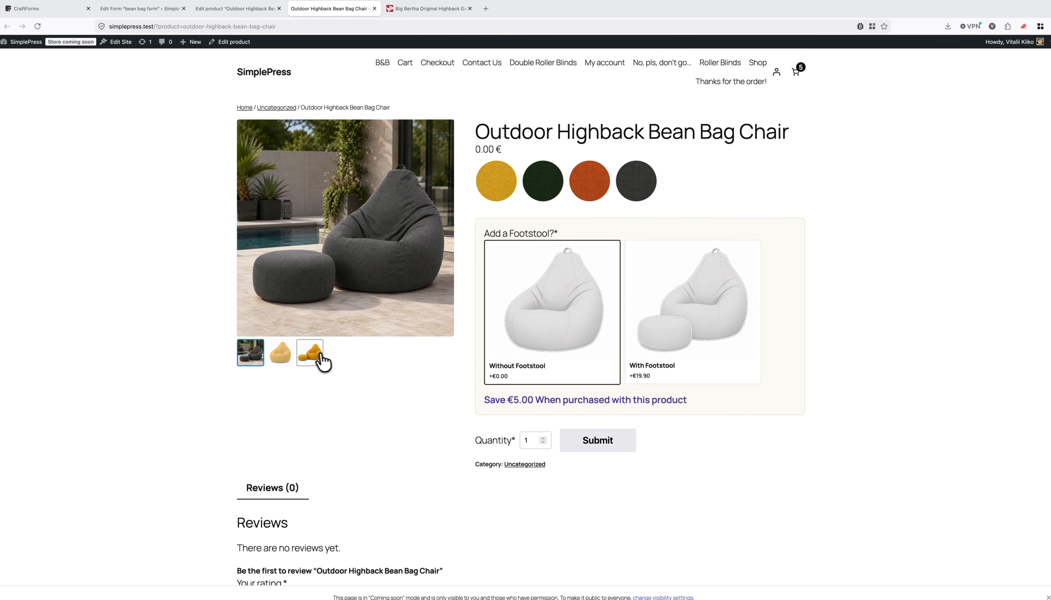
pyautogui.click(322, 361)
pyautogui.click(401, 245)
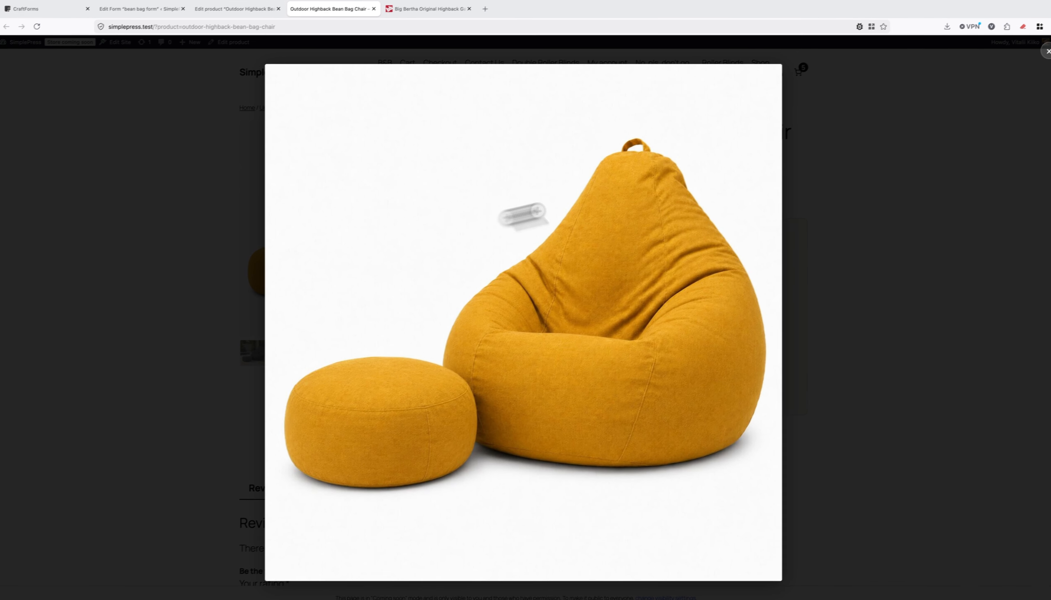
pyautogui.click(1025, 61)
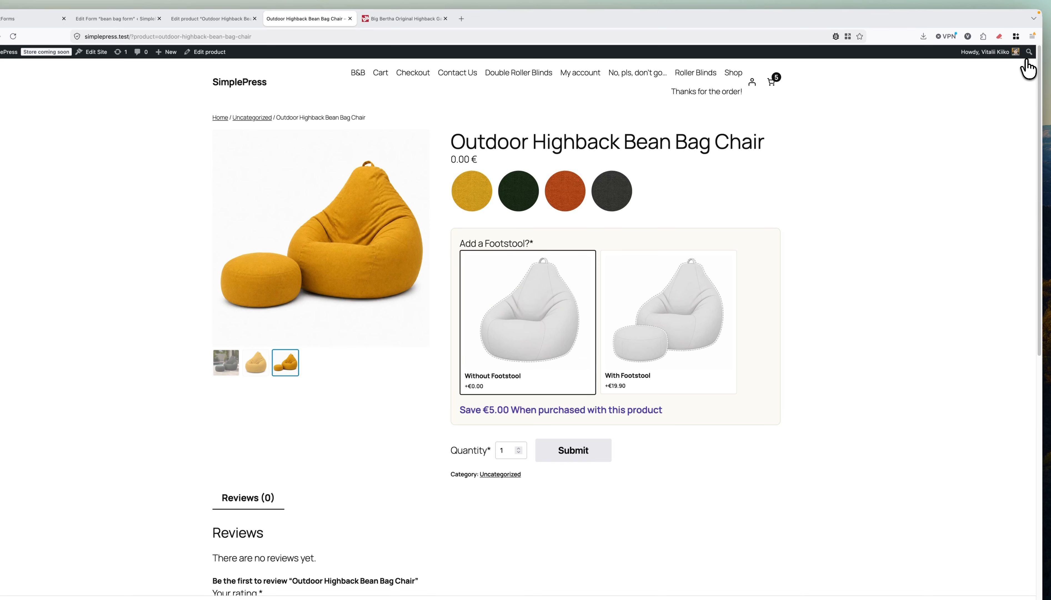
pyautogui.click(242, 10)
pyautogui.click(171, 133)
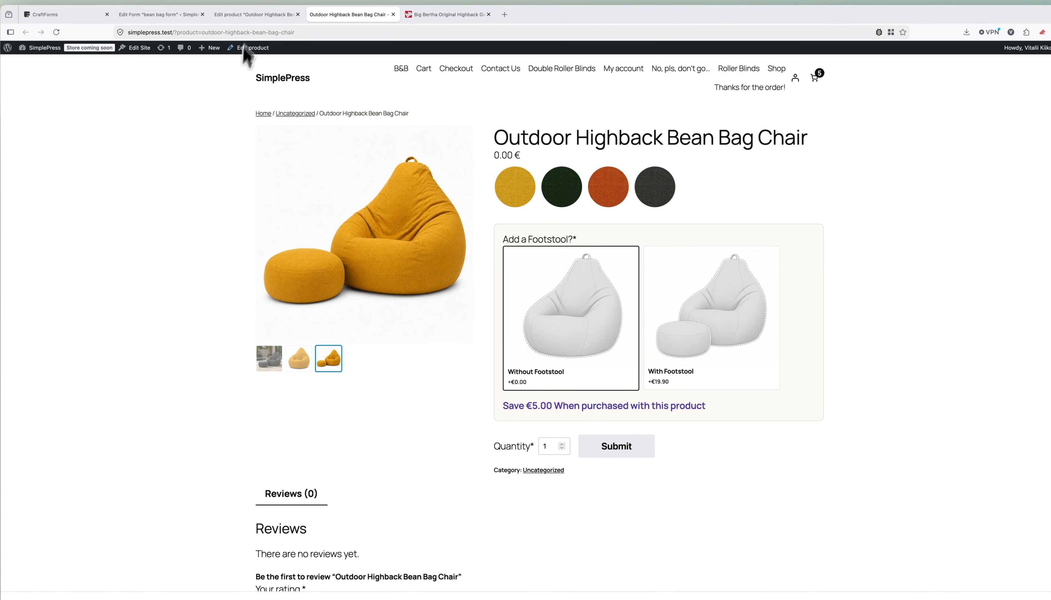
pyautogui.click(255, 15)
# Start a new image conditional rule that shows the chair-yellow image.
pyautogui.scroll(-5, 408, 265)
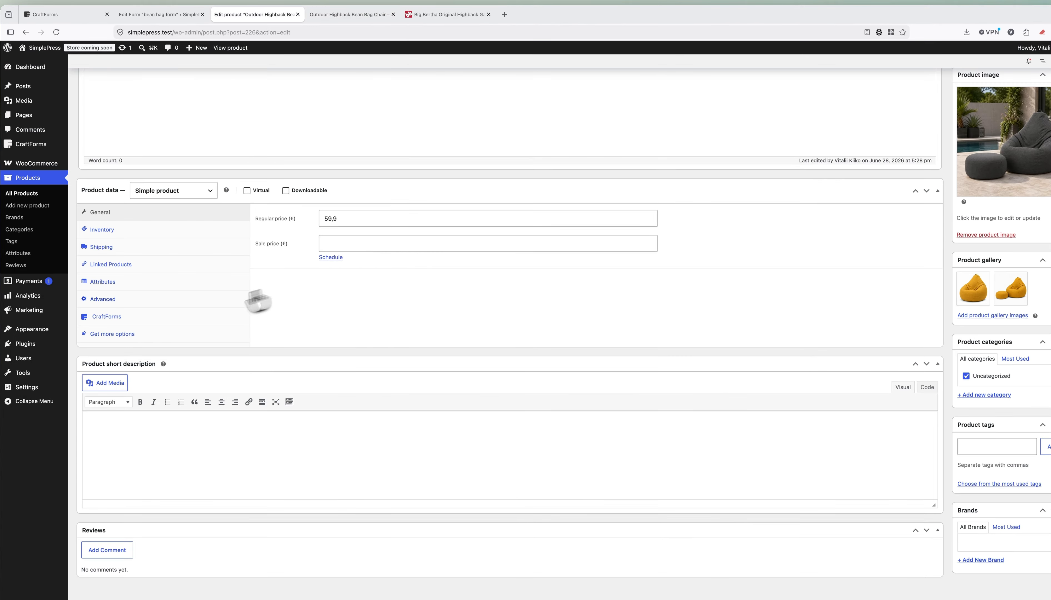
pyautogui.click(183, 318)
pyautogui.click(340, 317)
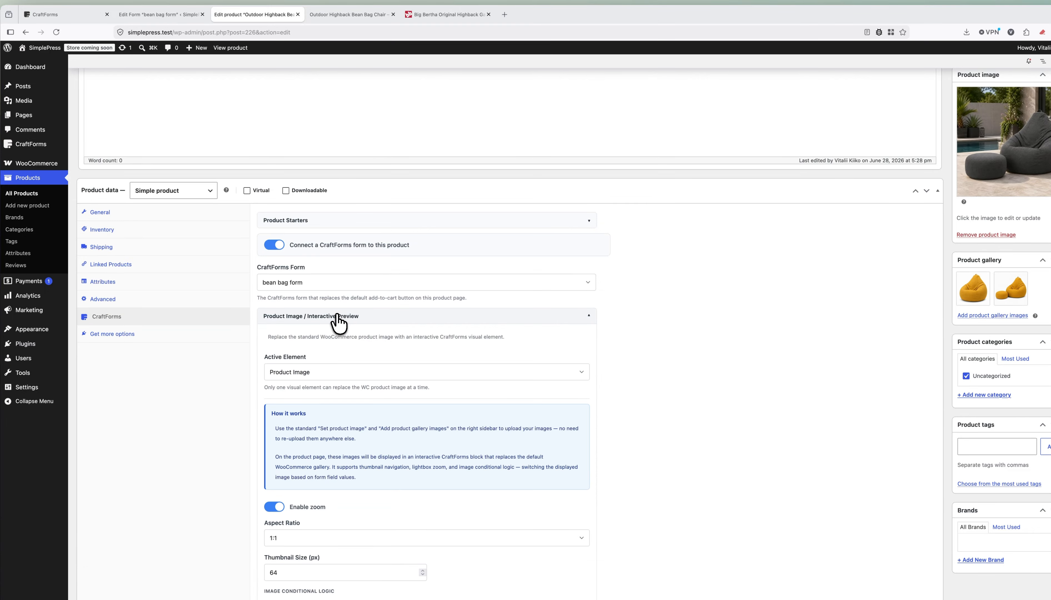
pyautogui.scroll(-6, 363, 375)
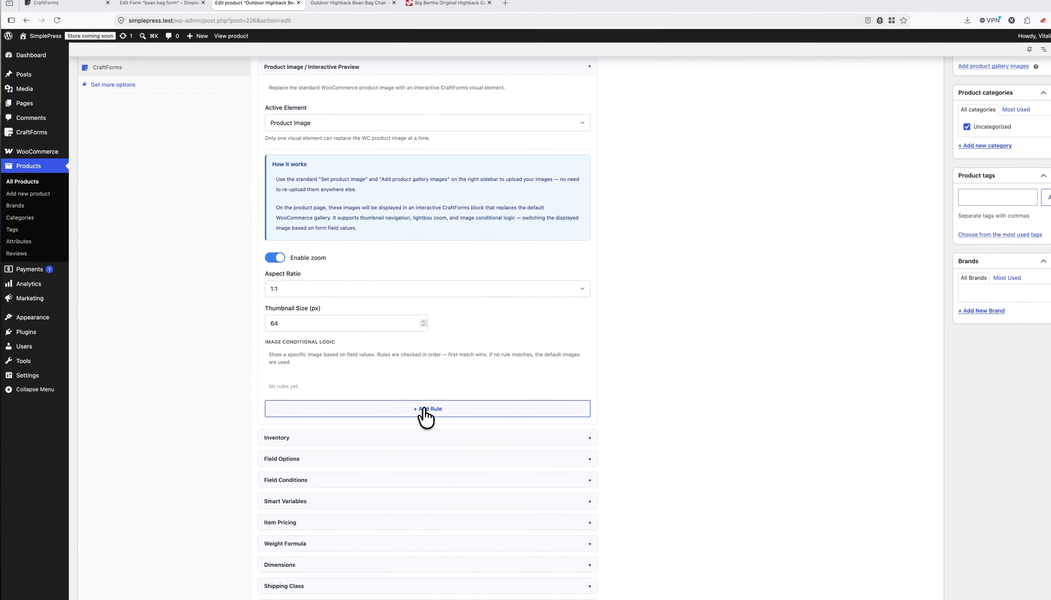
pyautogui.click(424, 421)
pyautogui.scroll(-3, 413, 383)
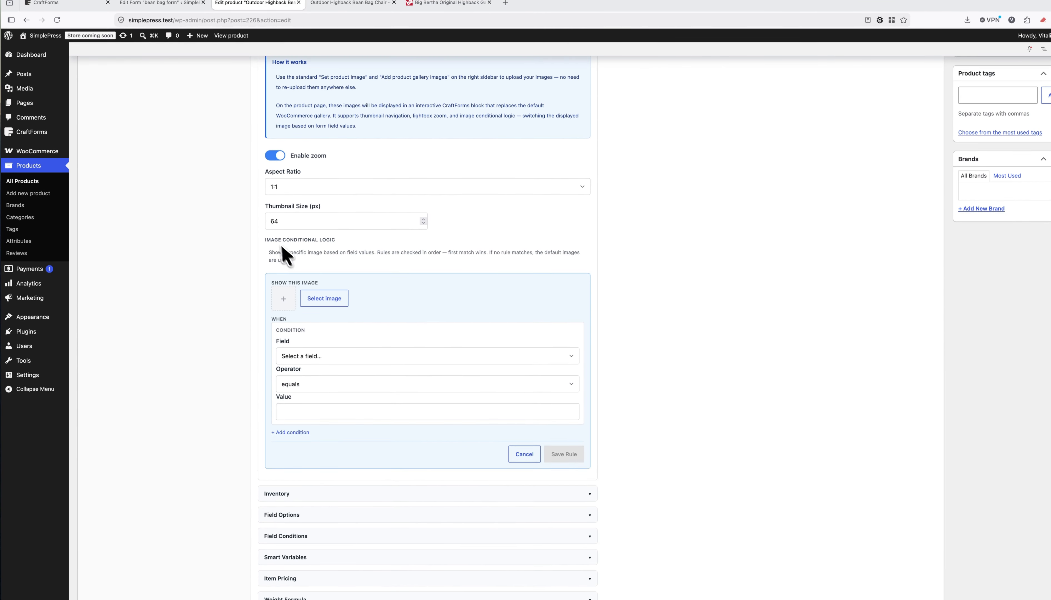
pyautogui.scroll(5, 278, 242)
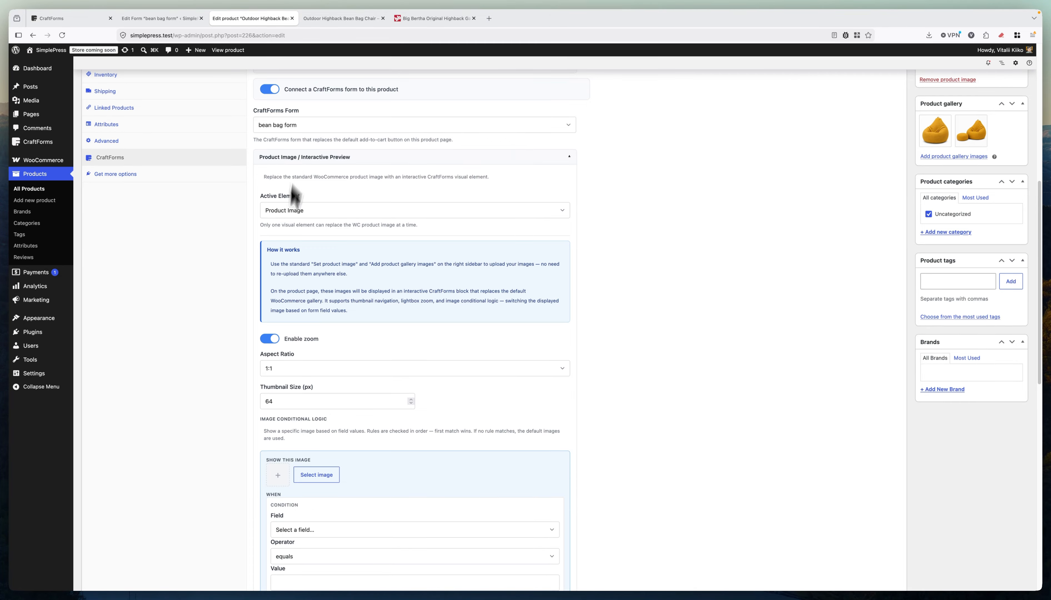
pyautogui.scroll(-4, 288, 284)
pyautogui.scroll(3, 293, 301)
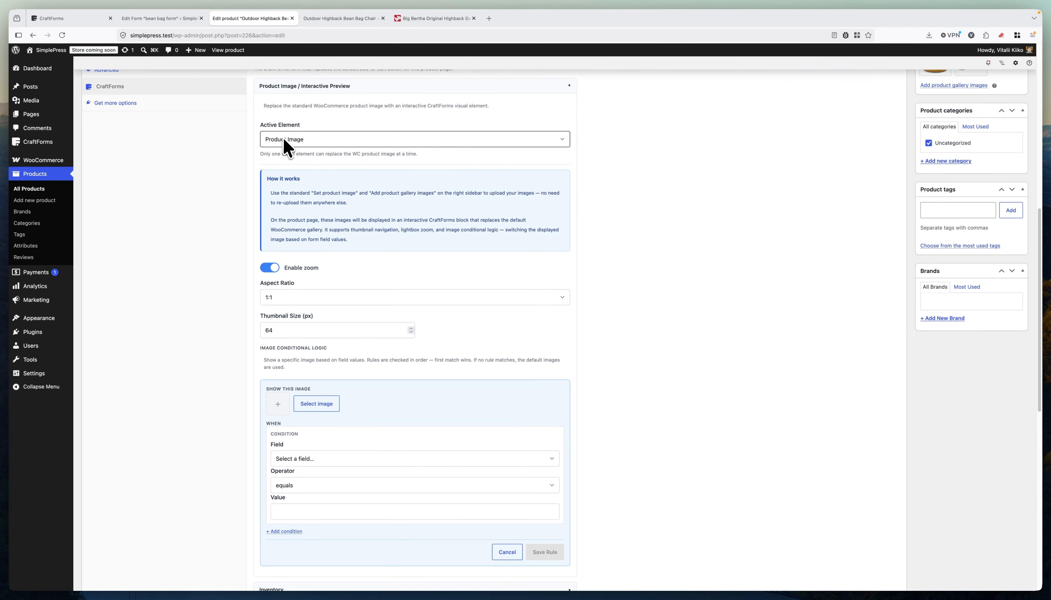
pyautogui.scroll(-3, 332, 370)
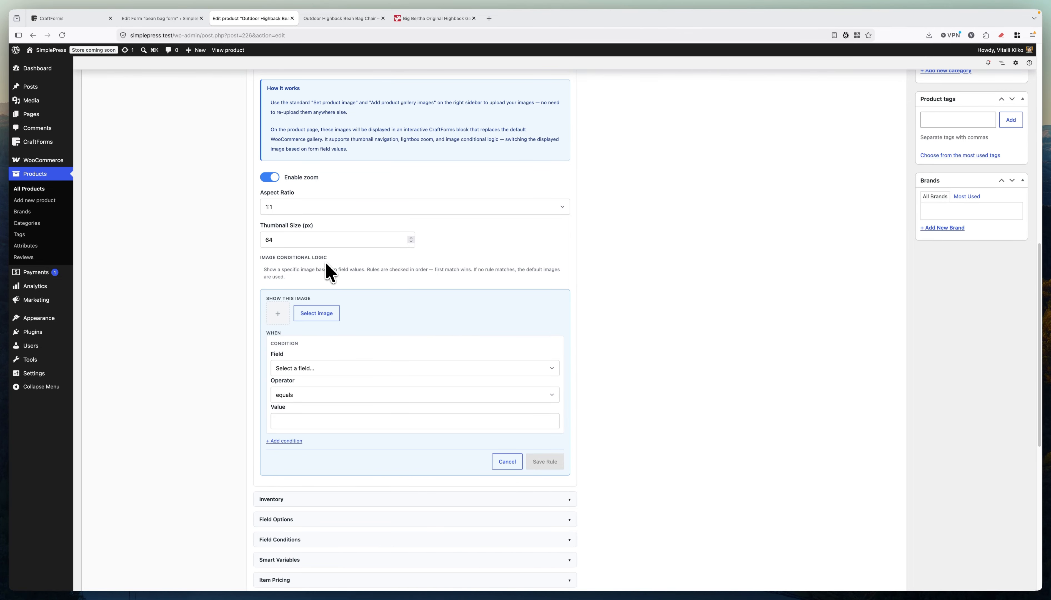
pyautogui.click(311, 314)
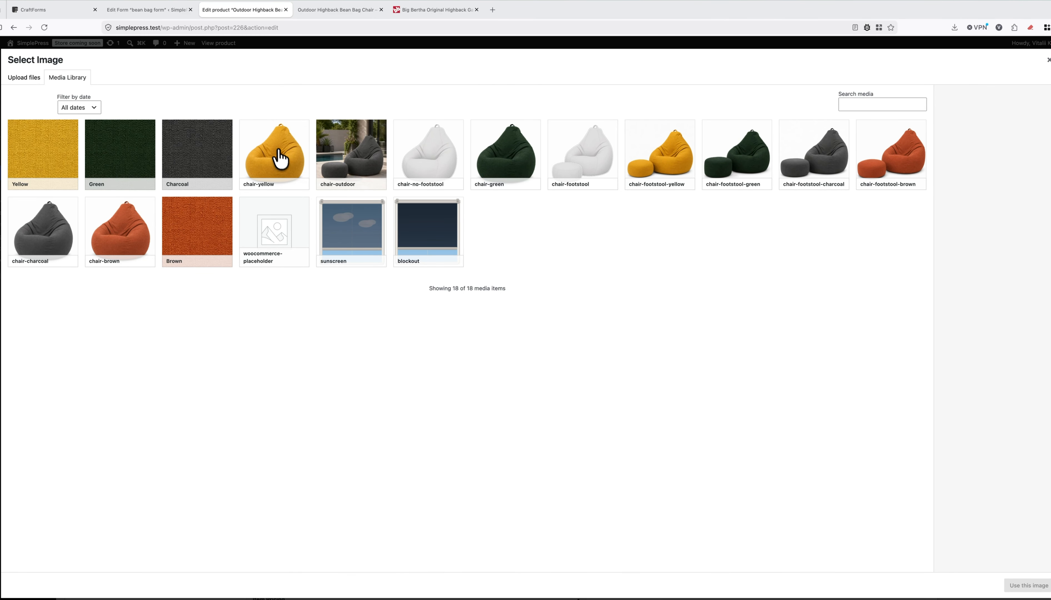
pyautogui.click(274, 156)
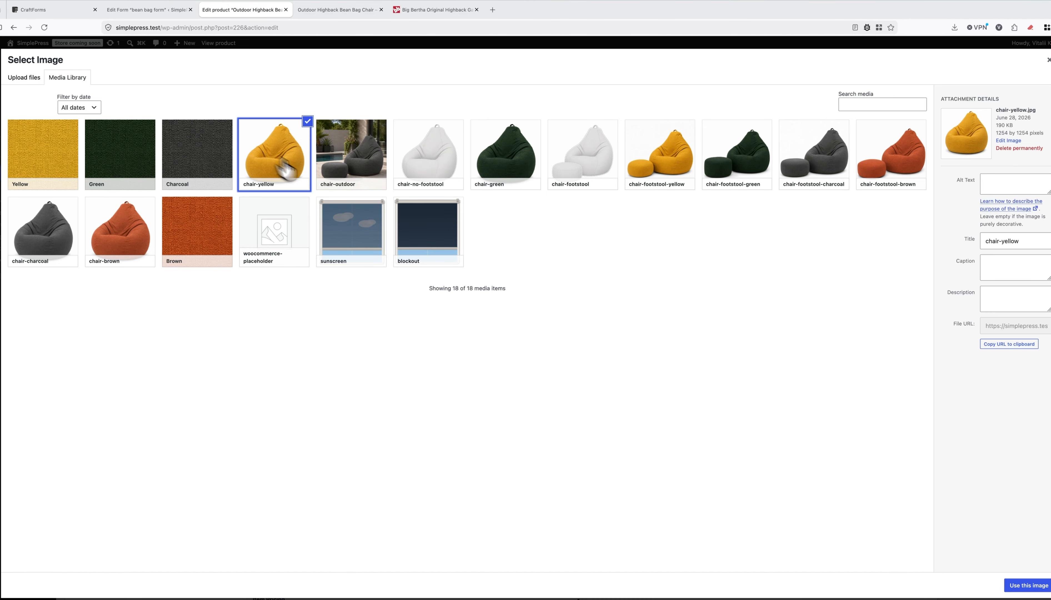
pyautogui.click(1027, 585)
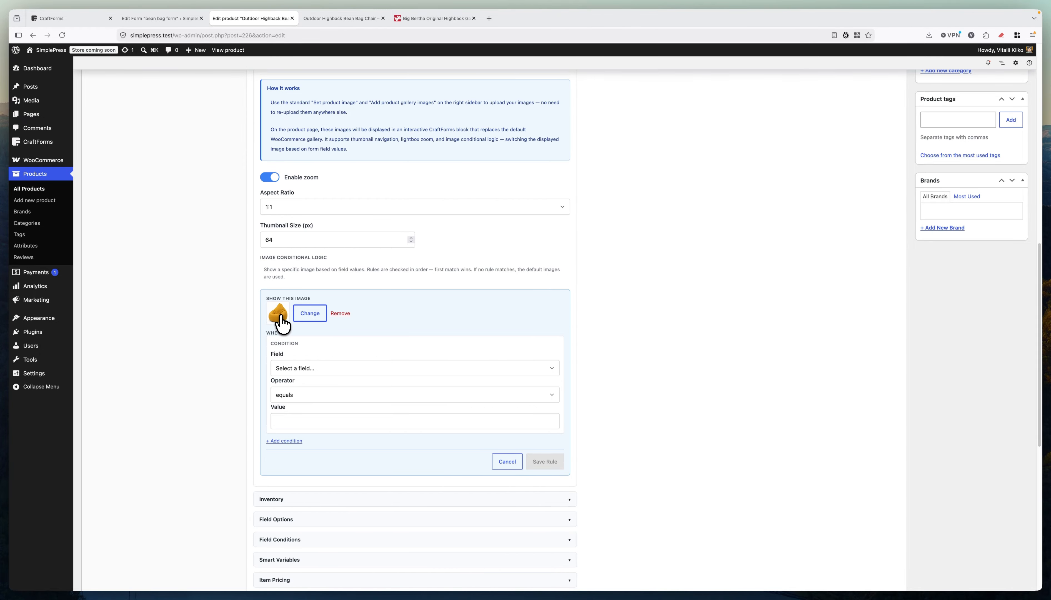
# Add conditions material is Yellow and Add a Footstool? is Without Footstool.
pyautogui.click(317, 368)
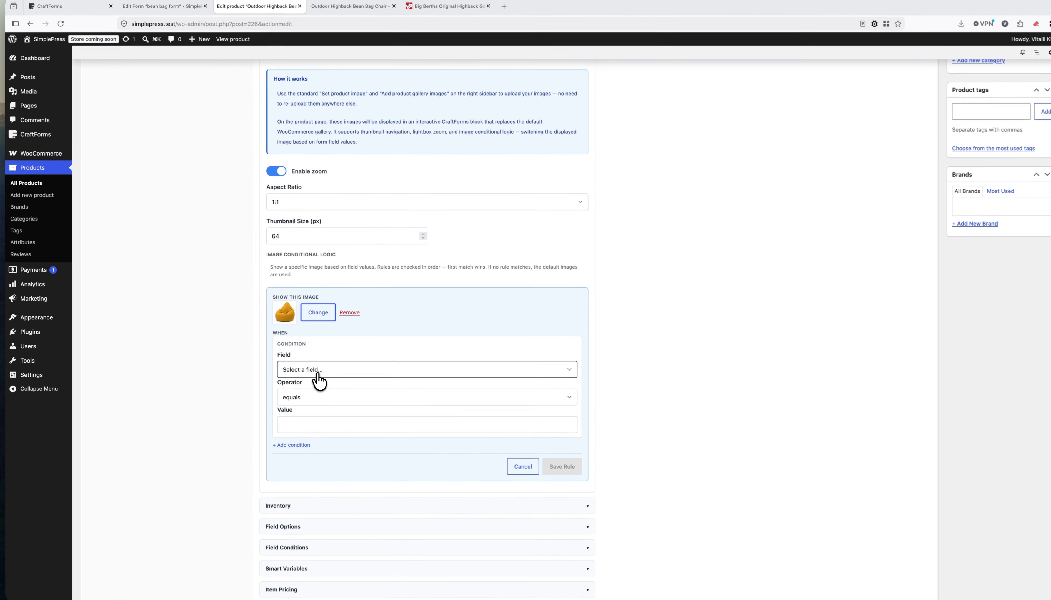
pyautogui.click(315, 375)
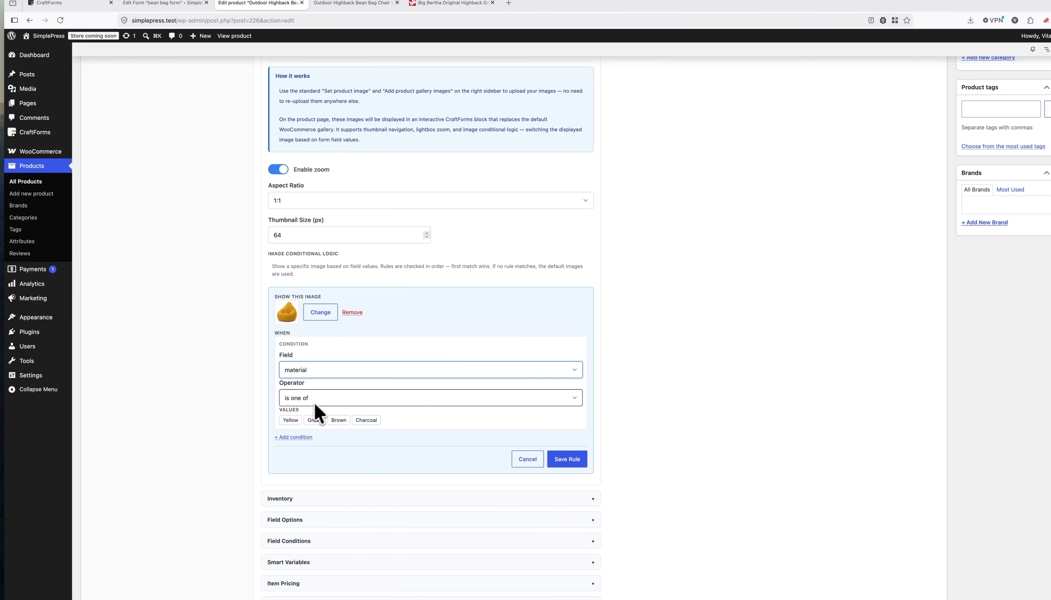
pyautogui.click(290, 419)
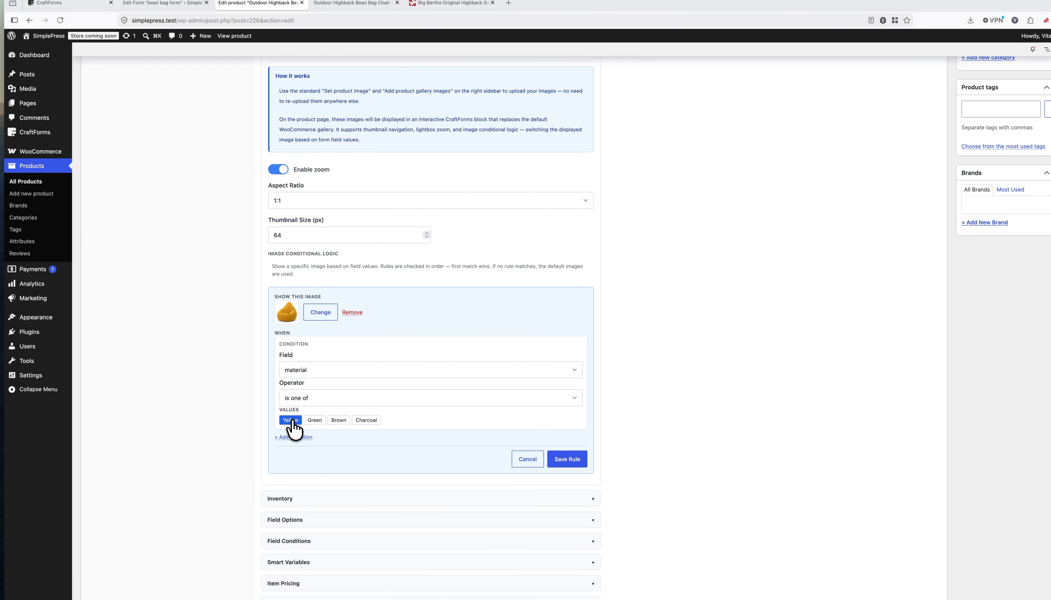
pyautogui.click(293, 437)
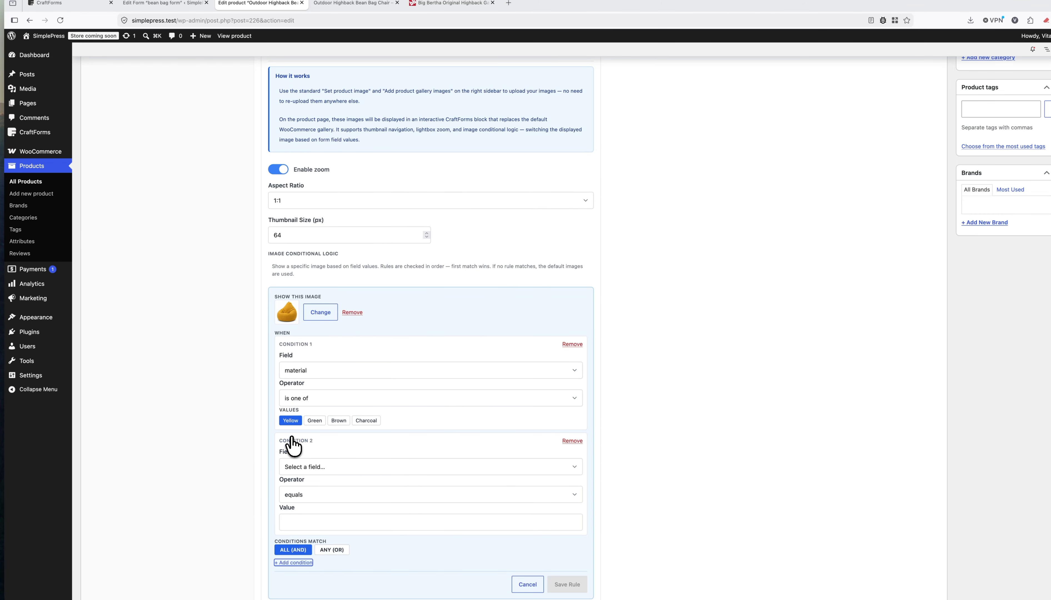
pyautogui.click(312, 467)
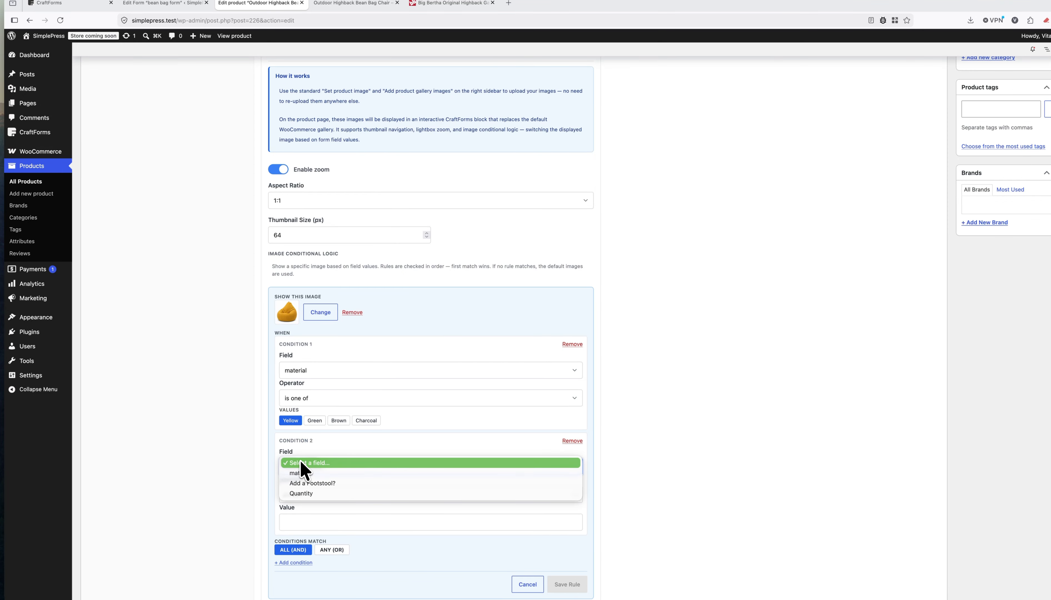
pyautogui.click(313, 484)
pyautogui.scroll(-5, 325, 463)
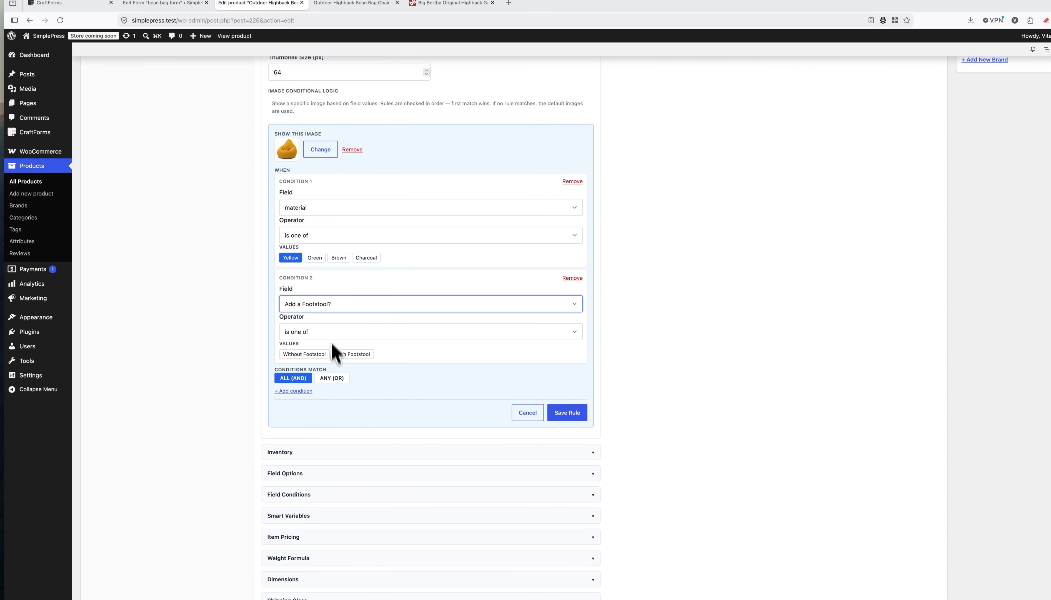
pyautogui.click(307, 355)
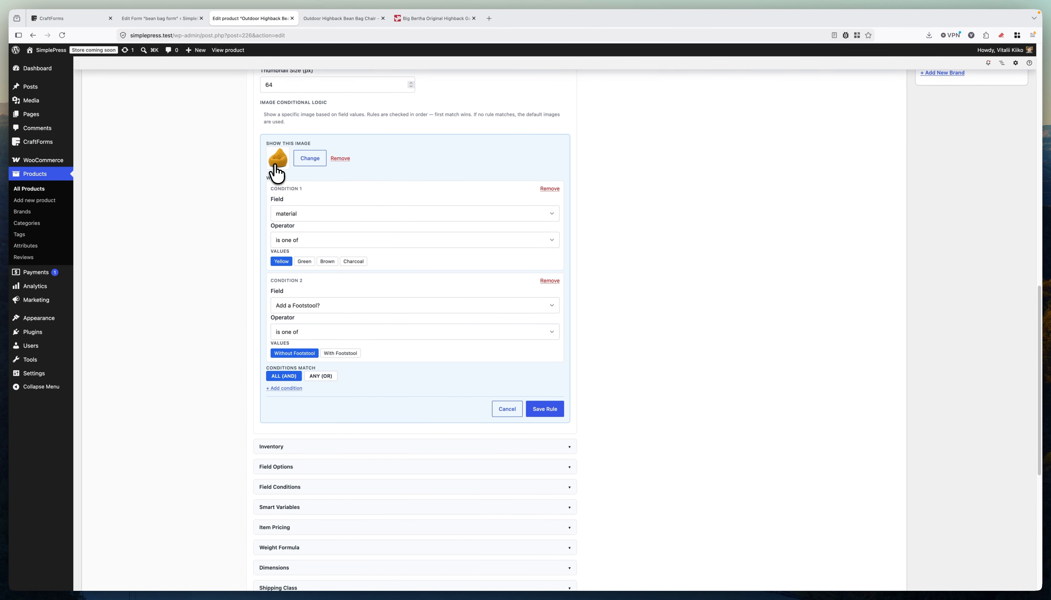
# Save the yellow without-footstool rule and start a new rule showing chair-footstool-yellow.
pyautogui.click(544, 410)
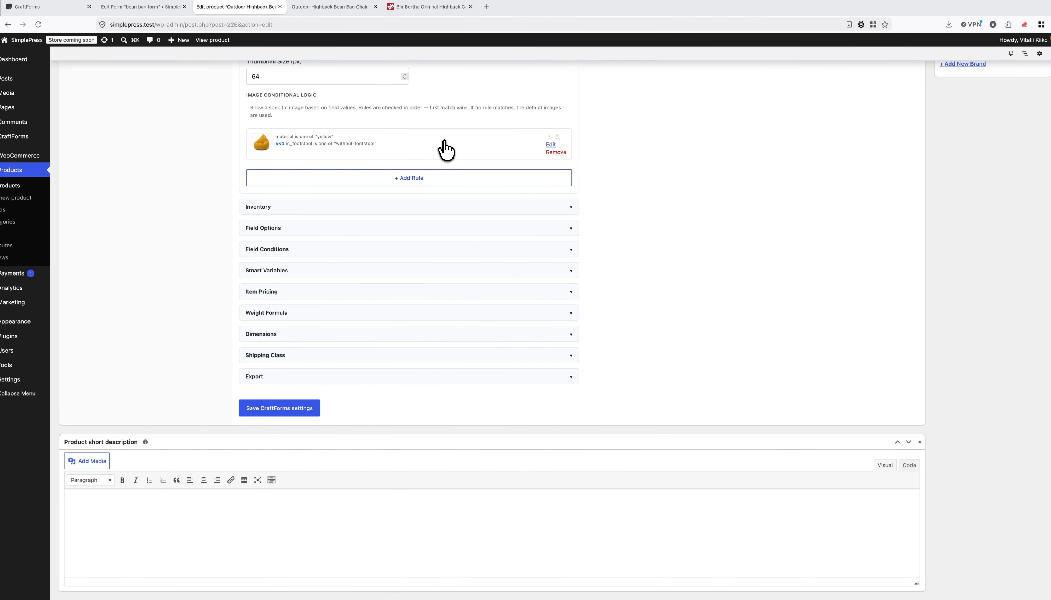
pyautogui.click(406, 184)
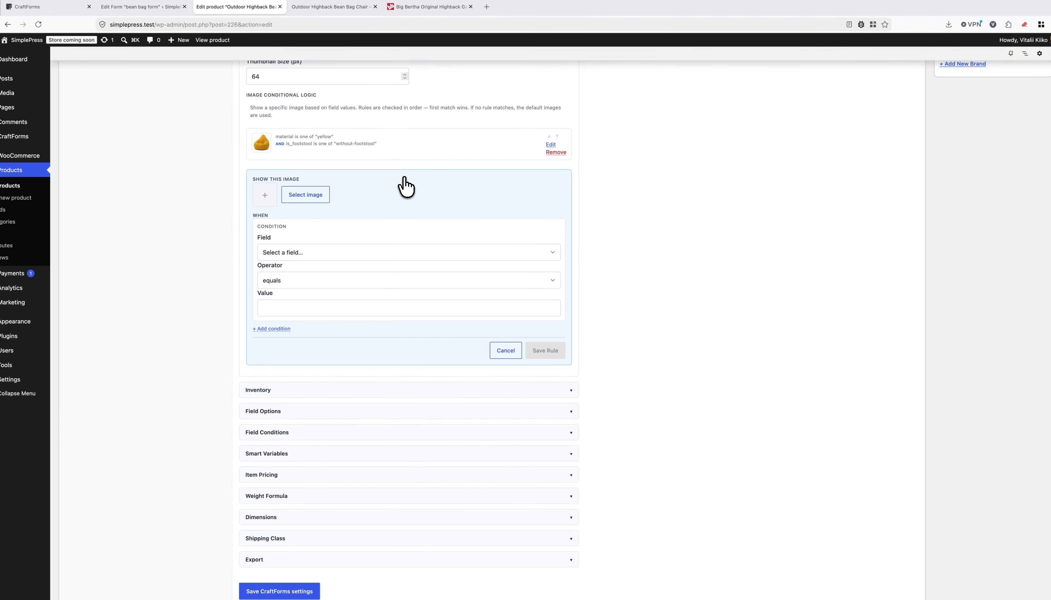
pyautogui.click(299, 197)
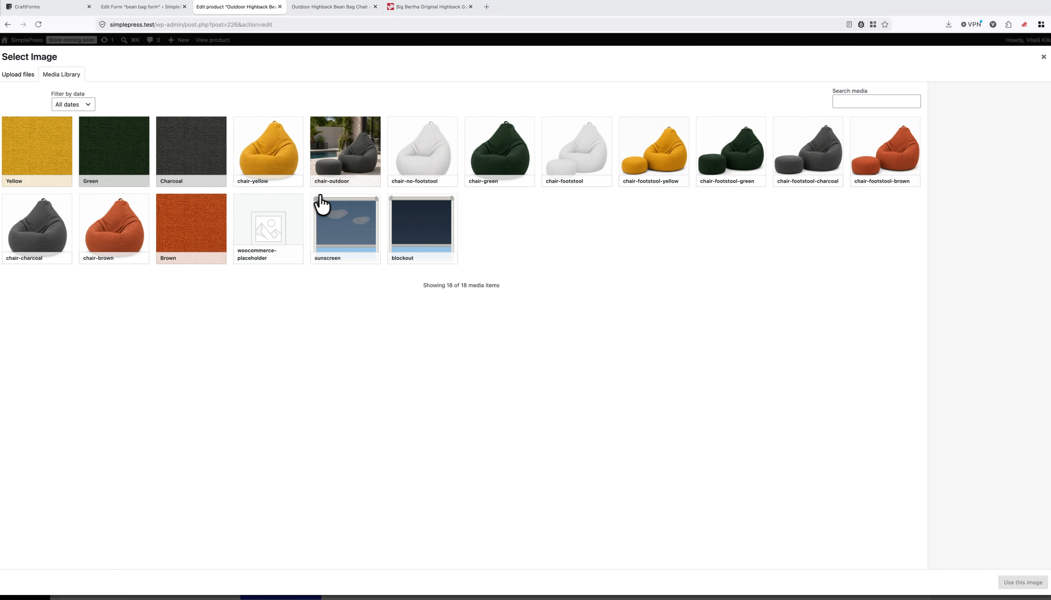
pyautogui.click(649, 173)
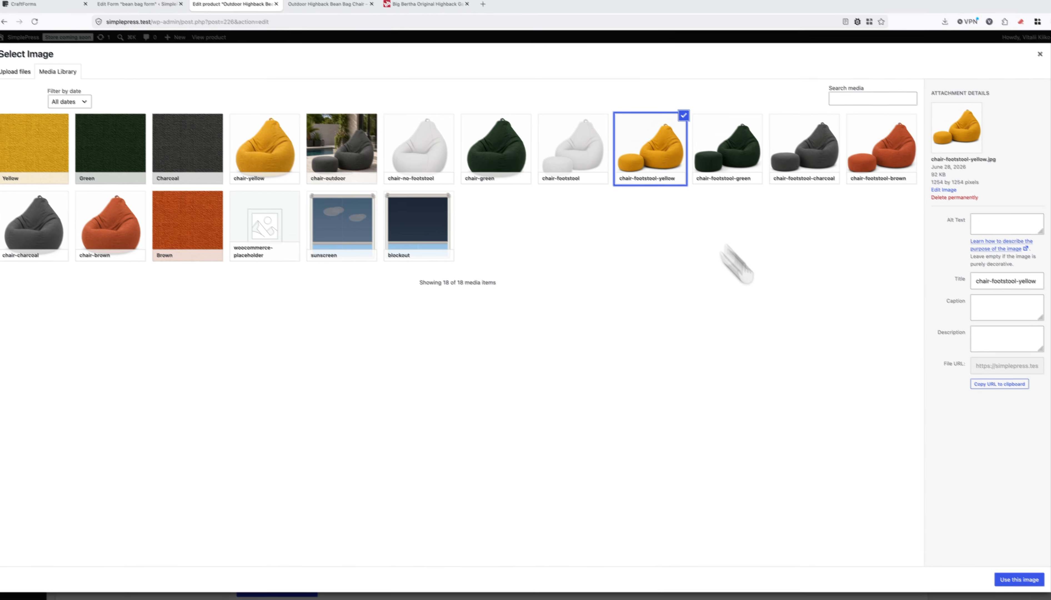
pyautogui.click(1023, 582)
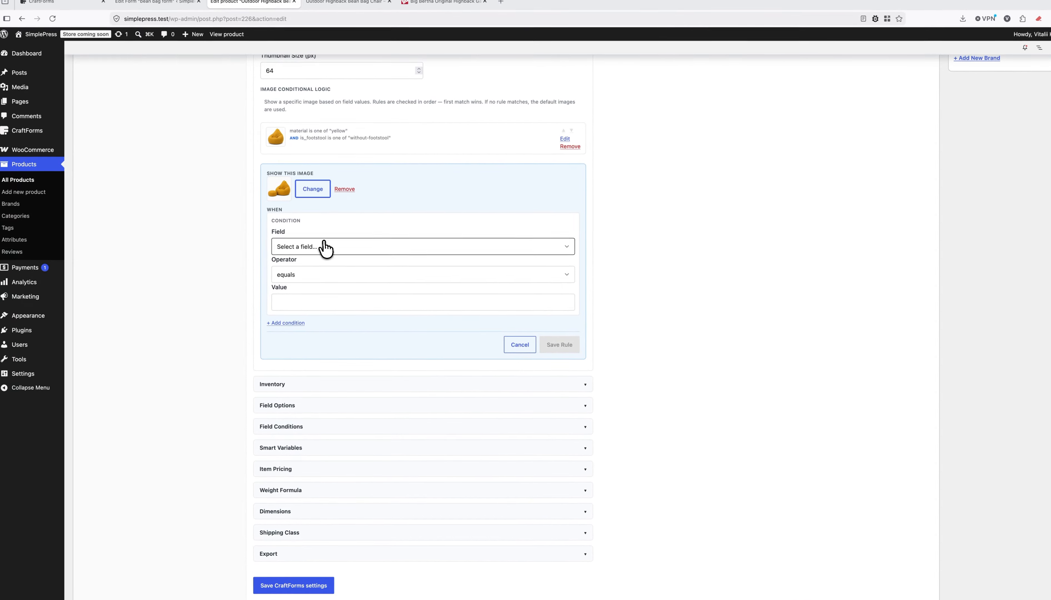
# Give the new rule conditions material is Yellow and Add a Footstool? is With Footstool.
pyautogui.click(311, 244)
pyautogui.click(298, 249)
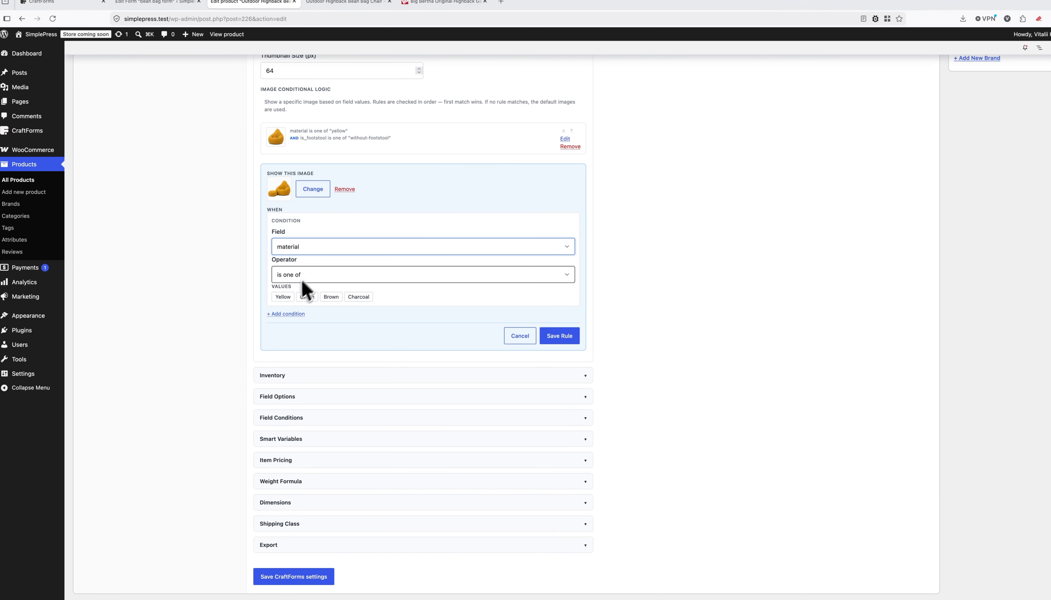
pyautogui.click(282, 297)
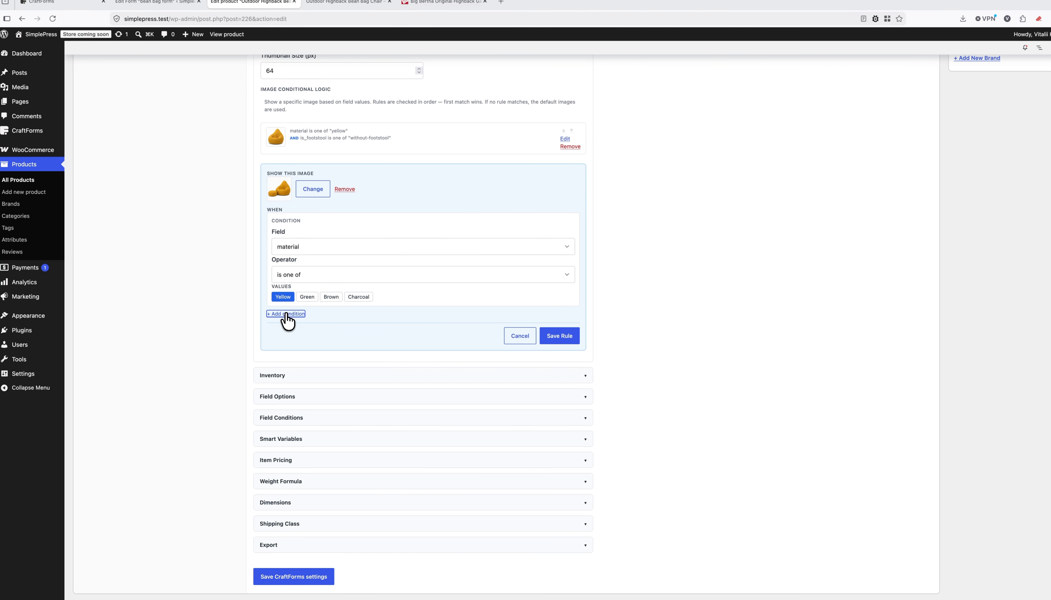
pyautogui.click(286, 314)
pyautogui.click(294, 343)
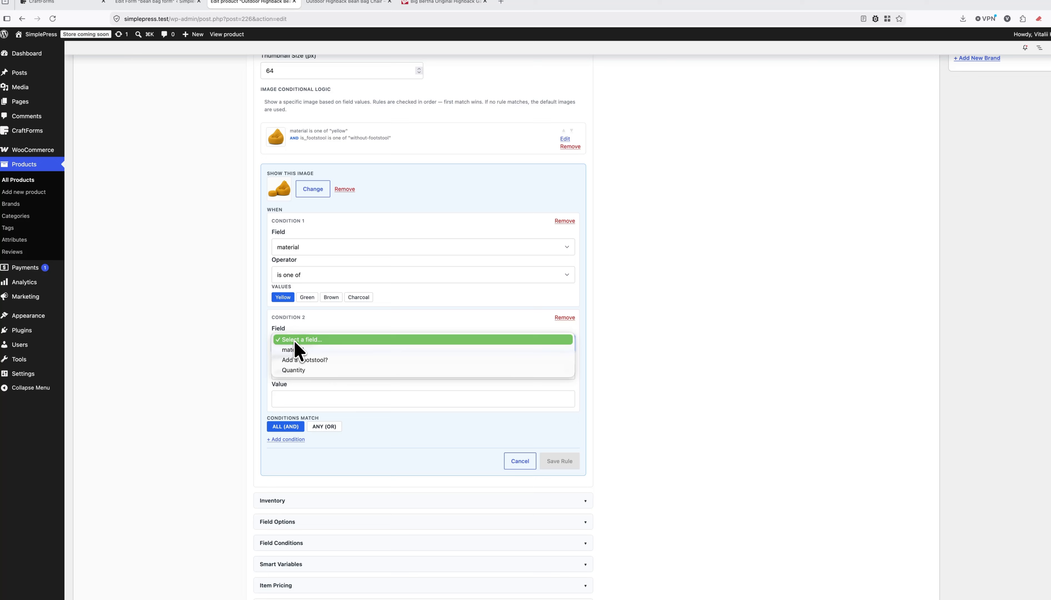
pyautogui.click(306, 360)
pyautogui.click(349, 394)
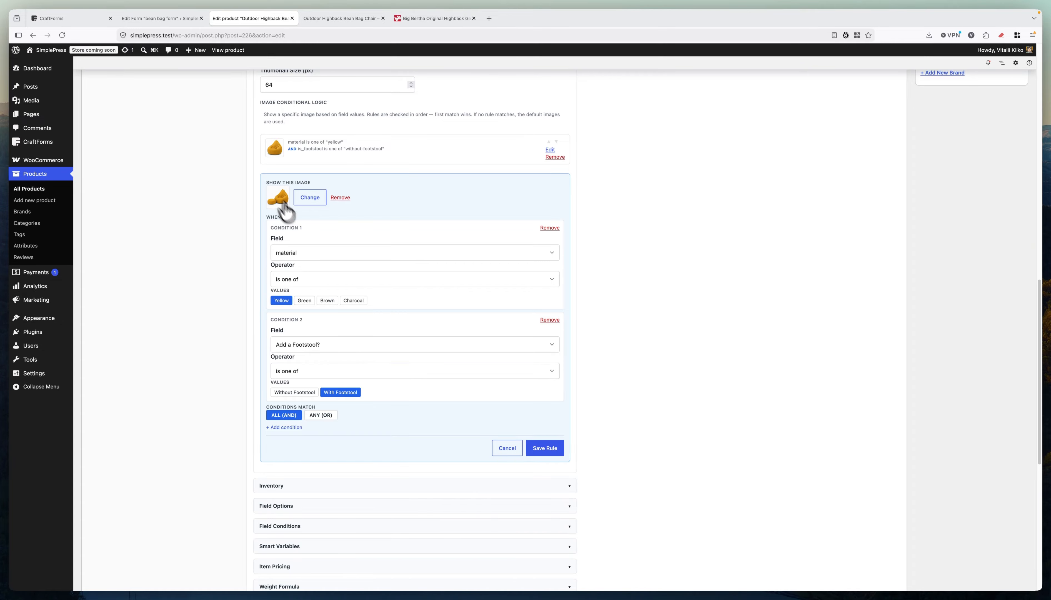
# Save the yellow with-footstool rule and update the product.
pyautogui.click(547, 446)
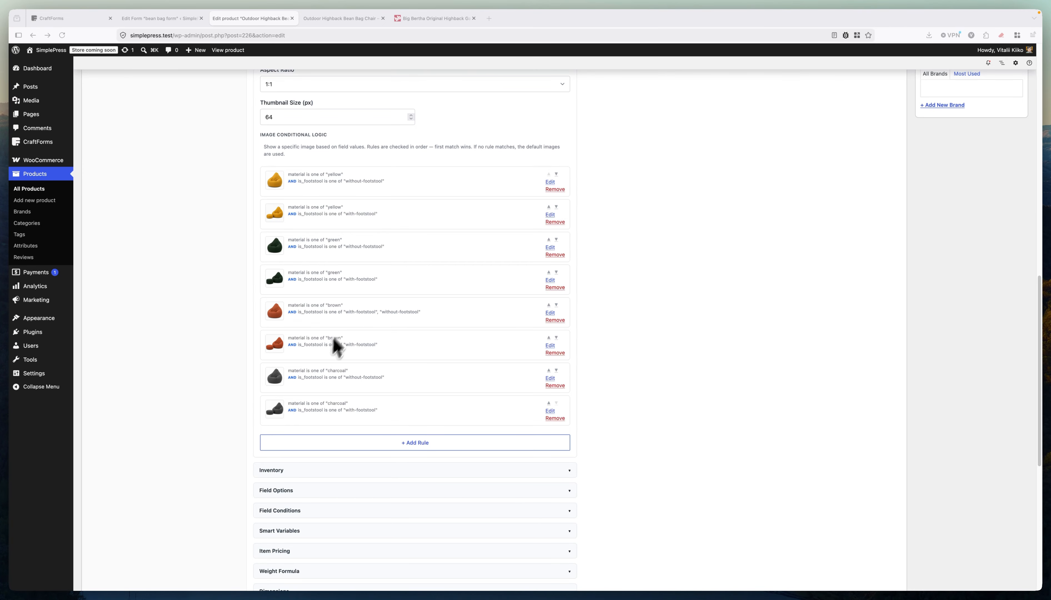
pyautogui.scroll(15, 793, 218)
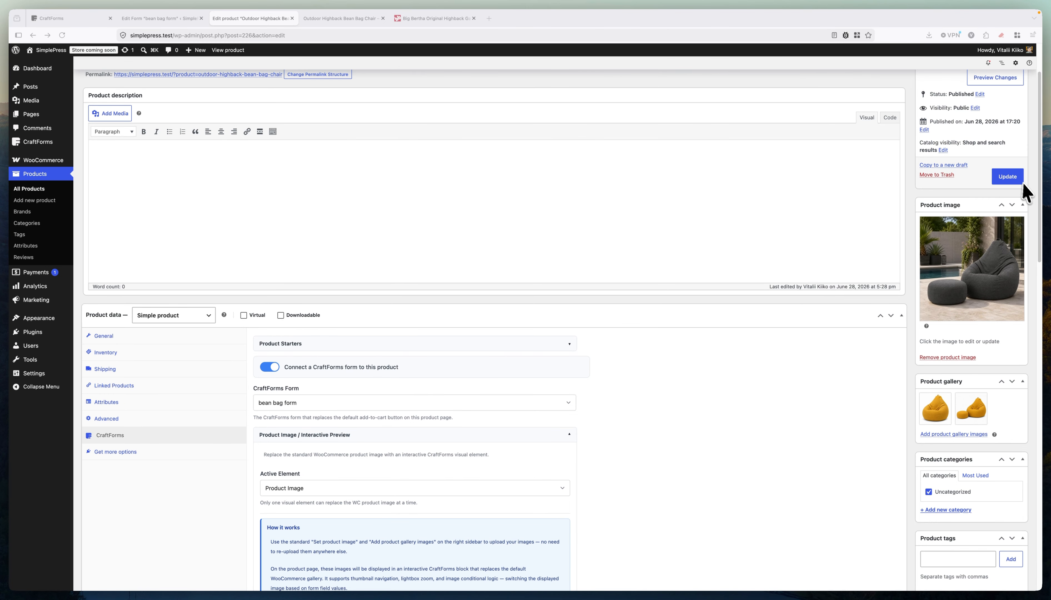
pyautogui.click(1006, 176)
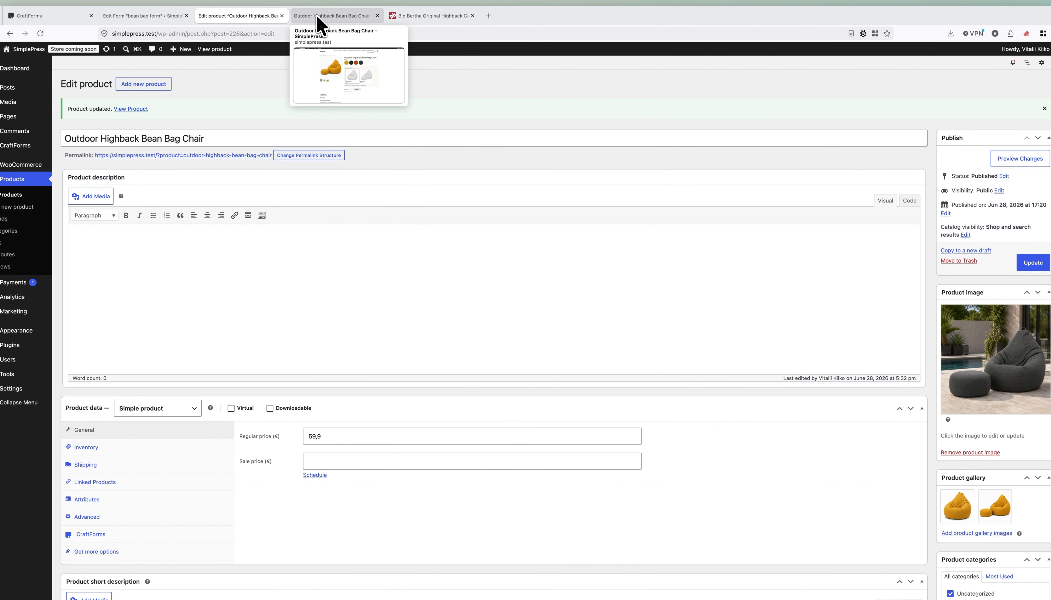
# Reload the product page and browse the gallery thumbnails, including the enlarged main image.
pyautogui.click(320, 24)
pyautogui.press('super+r')
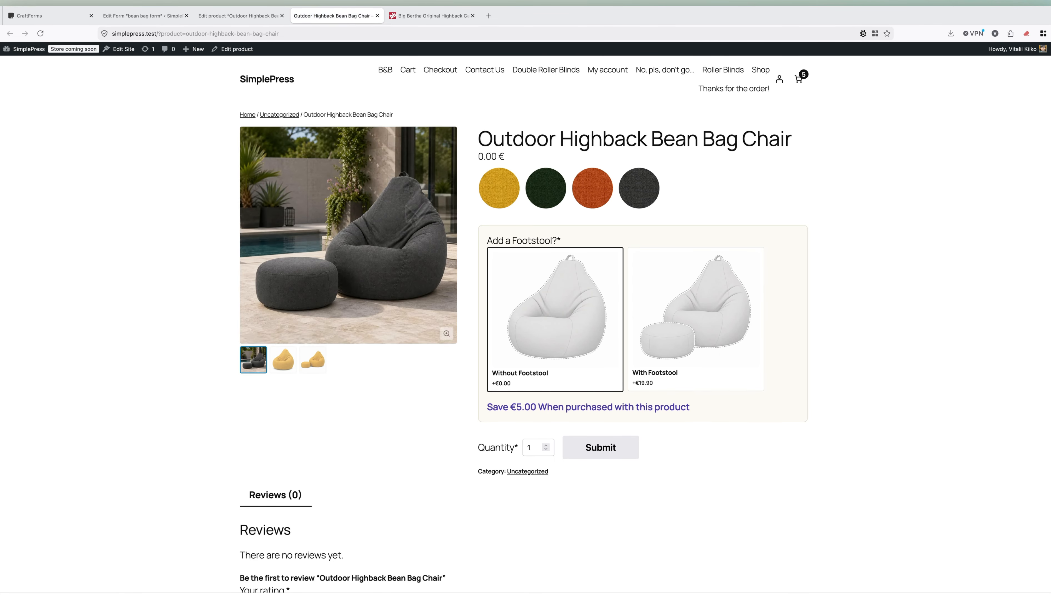
pyautogui.click(283, 359)
pyautogui.click(312, 359)
pyautogui.click(277, 360)
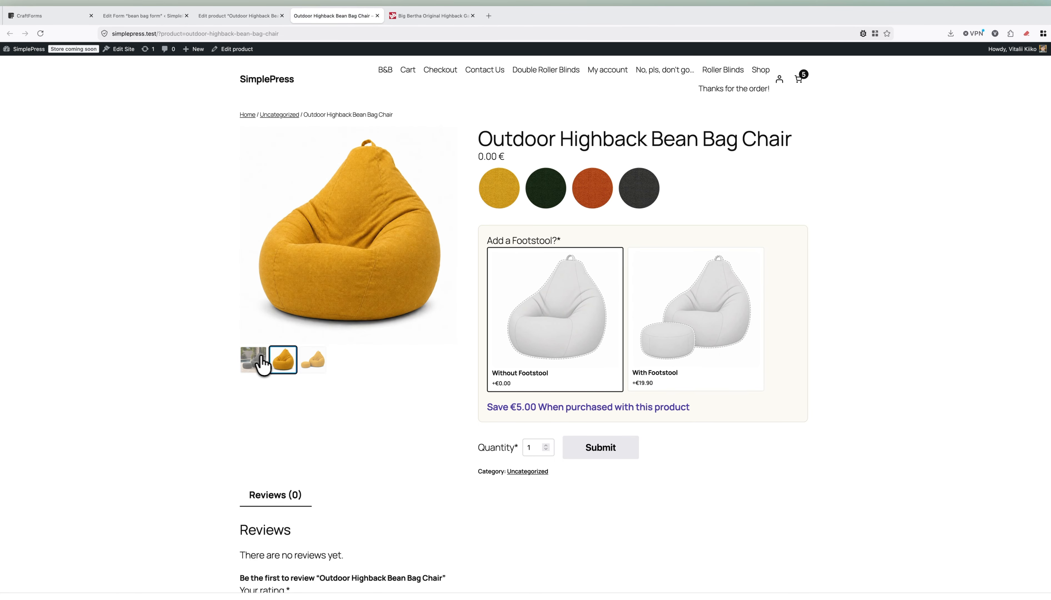
pyautogui.click(256, 358)
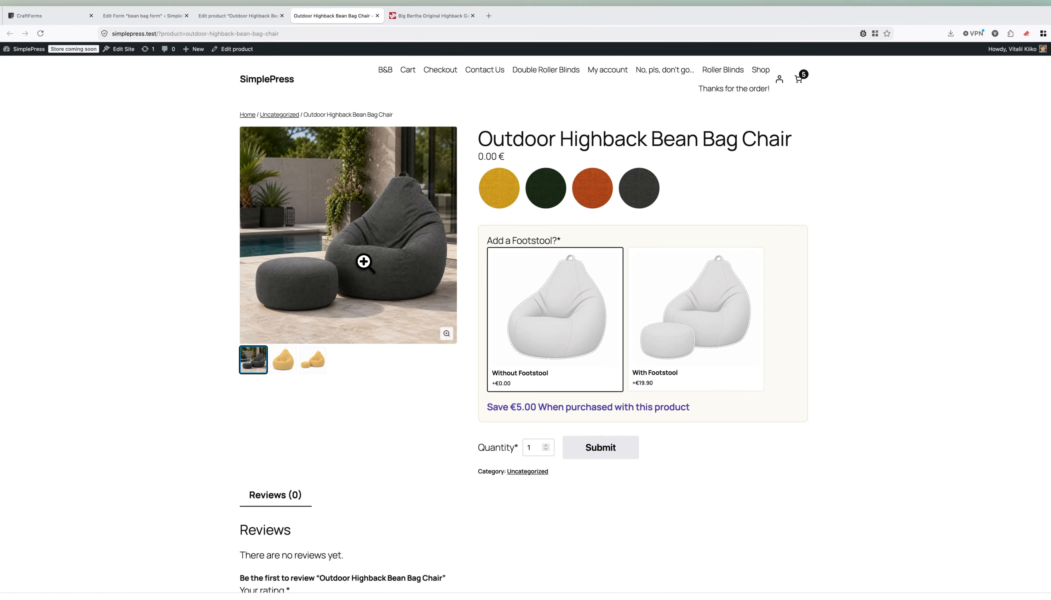
pyautogui.click(430, 258)
pyautogui.click(1028, 58)
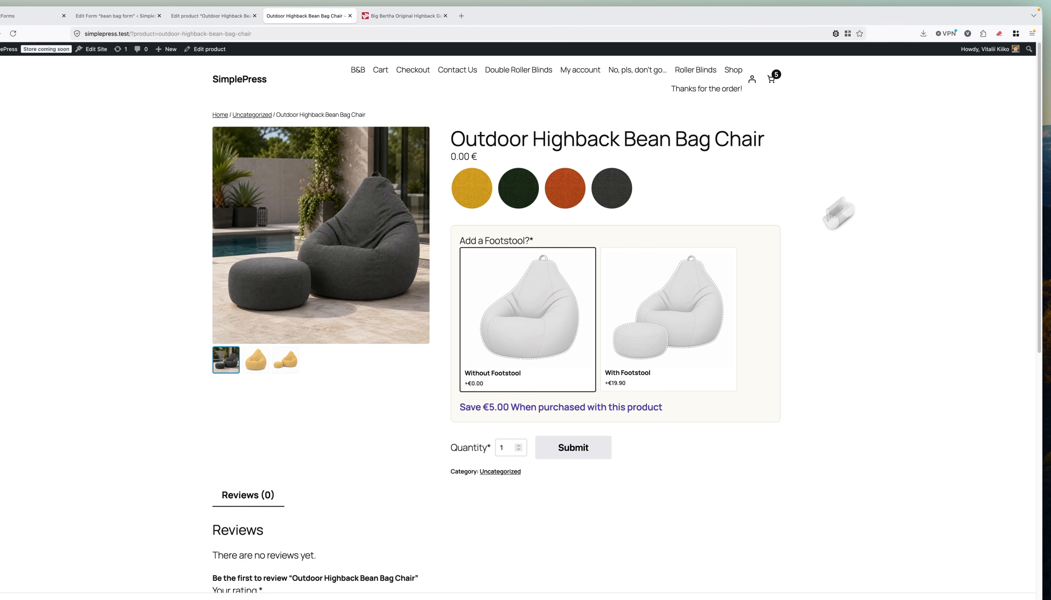
# Try Green and Brown colours while toggling Without/With Footstool to check the image swaps.
pyautogui.click(547, 191)
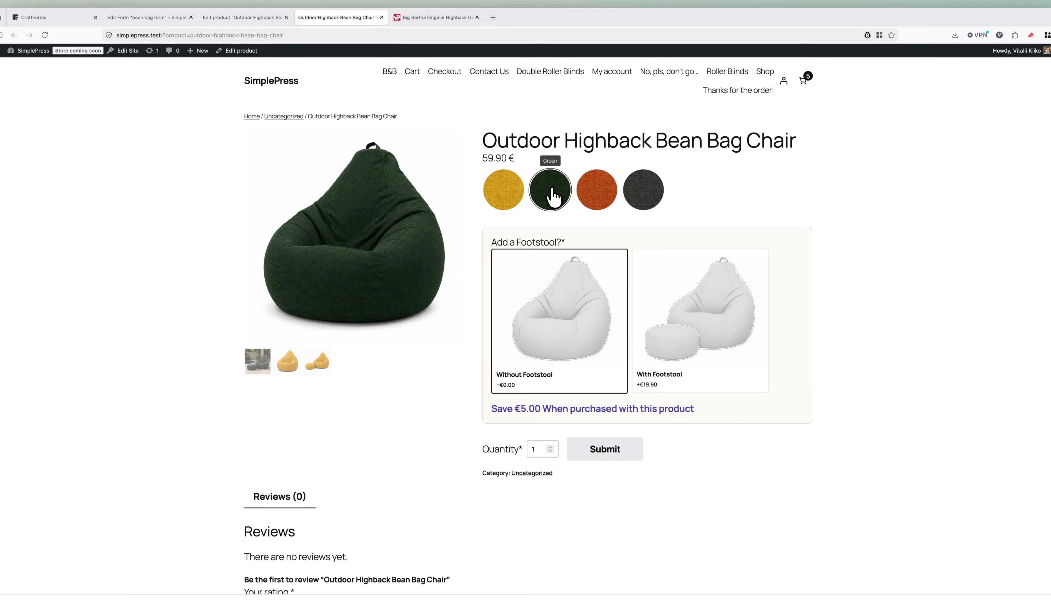
pyautogui.click(688, 306)
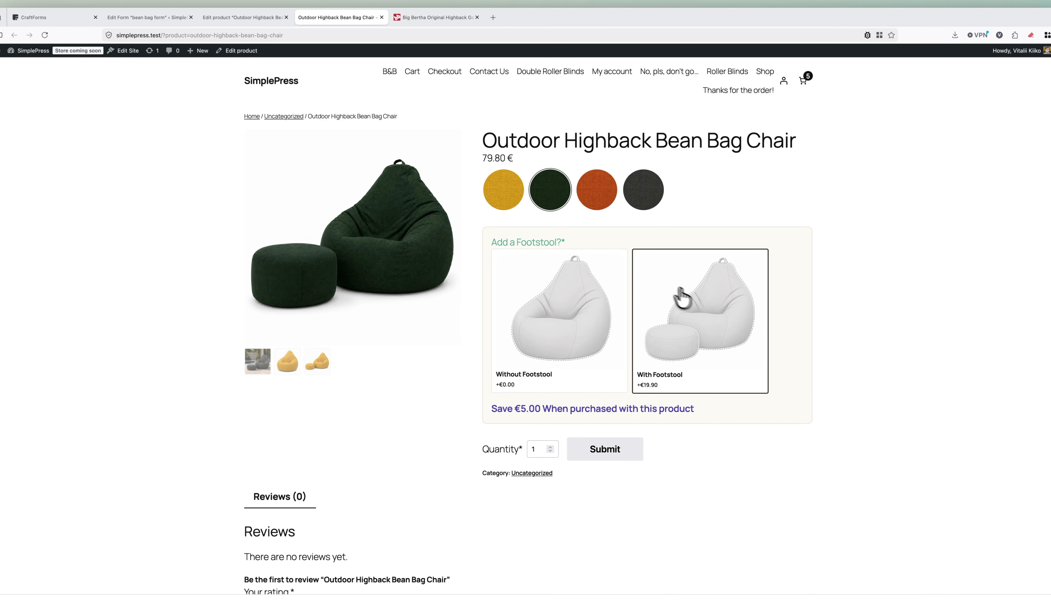
pyautogui.click(606, 201)
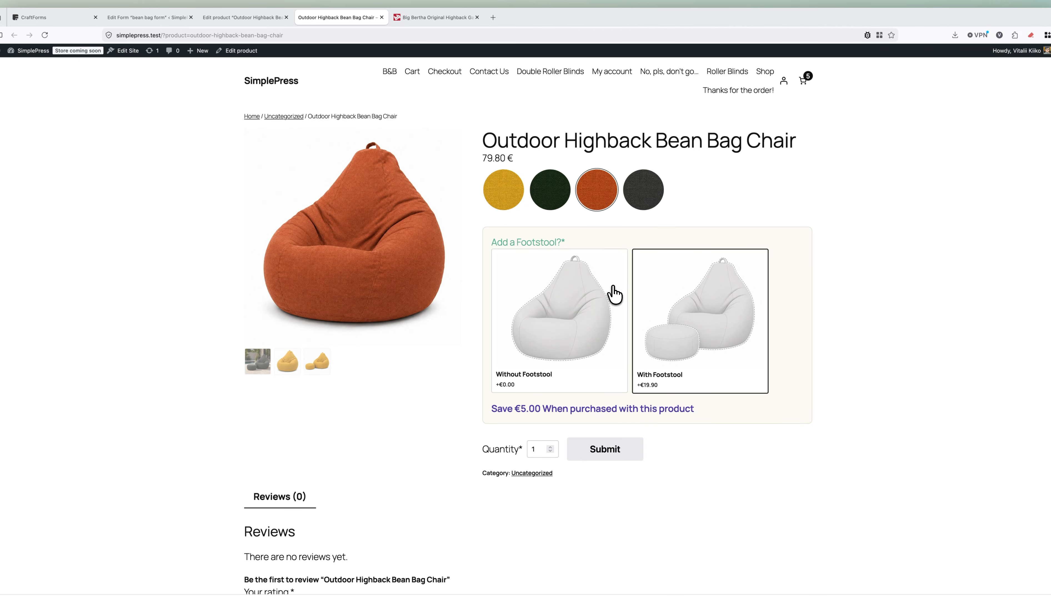
pyautogui.click(614, 294)
pyautogui.click(664, 300)
pyautogui.click(591, 300)
pyautogui.click(682, 305)
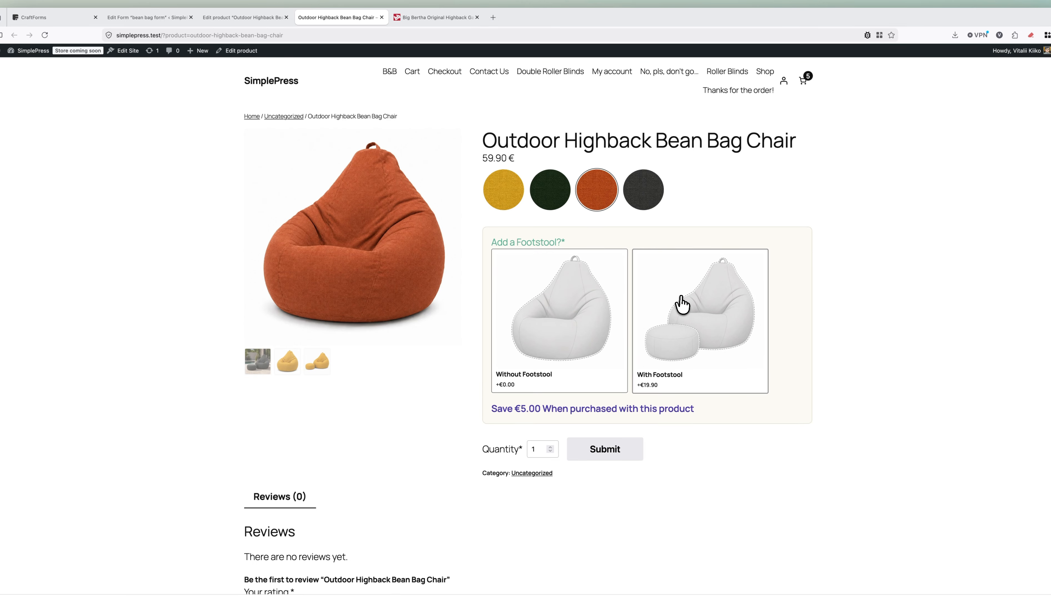
pyautogui.click(682, 305)
pyautogui.click(605, 300)
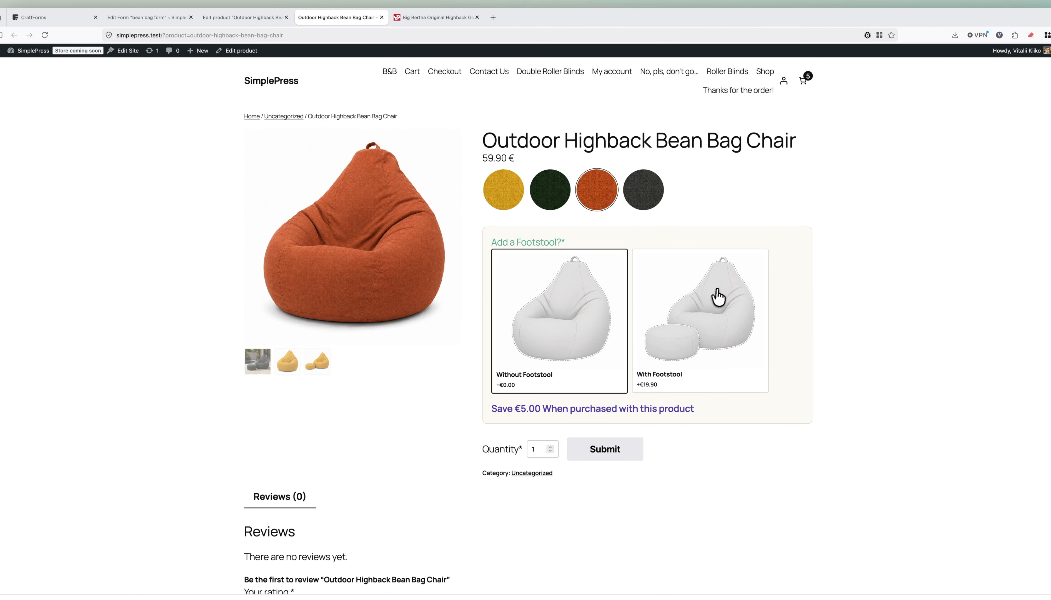
# Select Charcoal with footstool, confirming the charcoal chair-and-footstool photo at 99.80 €.
pyautogui.click(653, 201)
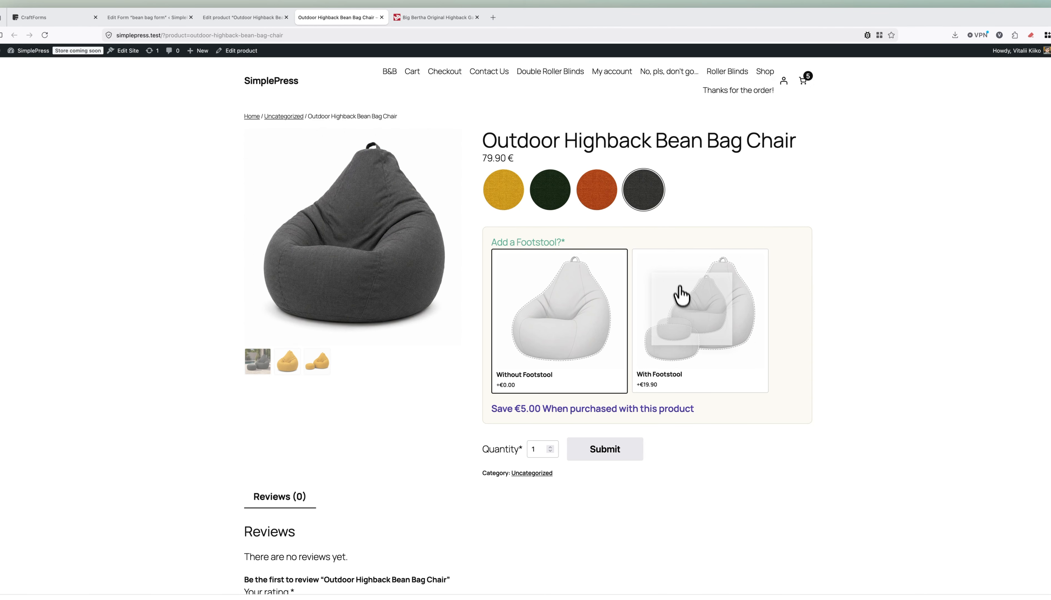
pyautogui.click(680, 294)
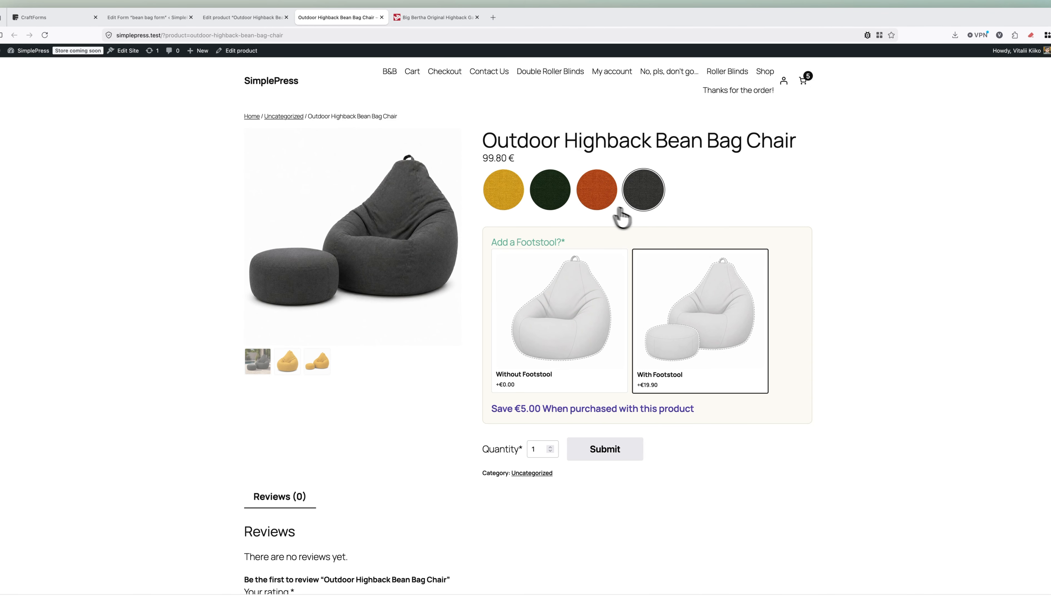
pyautogui.click(550, 196)
pyautogui.click(651, 193)
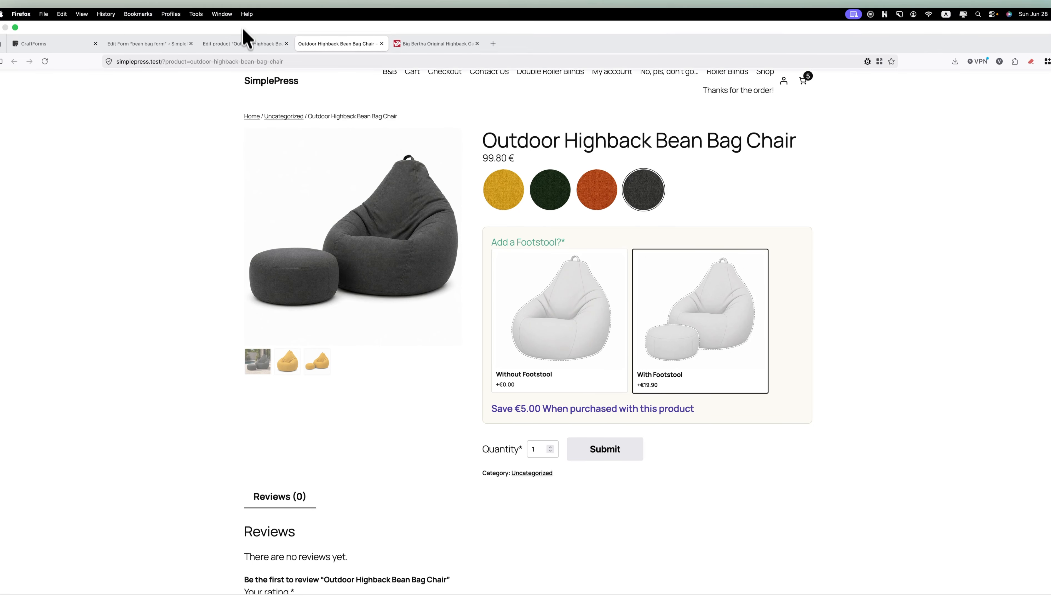
# In Edit product, expand CraftForms' 'Product Image / Interactive Preview' to list the eight image rules.
pyautogui.click(246, 43)
pyautogui.scroll(-5, 395, 291)
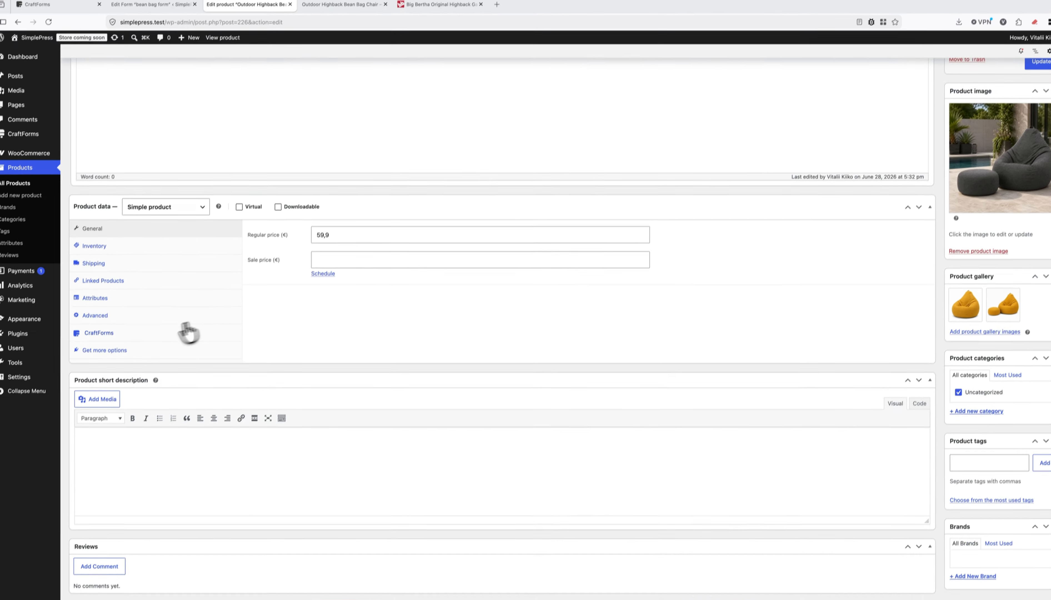
pyautogui.click(188, 332)
pyautogui.scroll(-3, 415, 345)
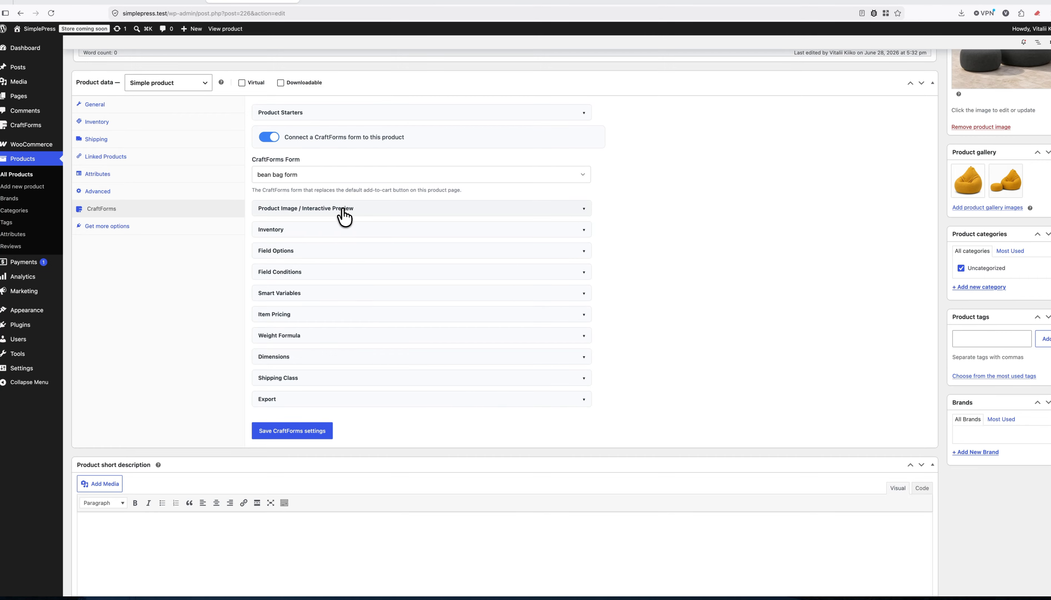
pyautogui.click(342, 209)
pyautogui.scroll(-8, 394, 284)
pyautogui.scroll(-1, 397, 350)
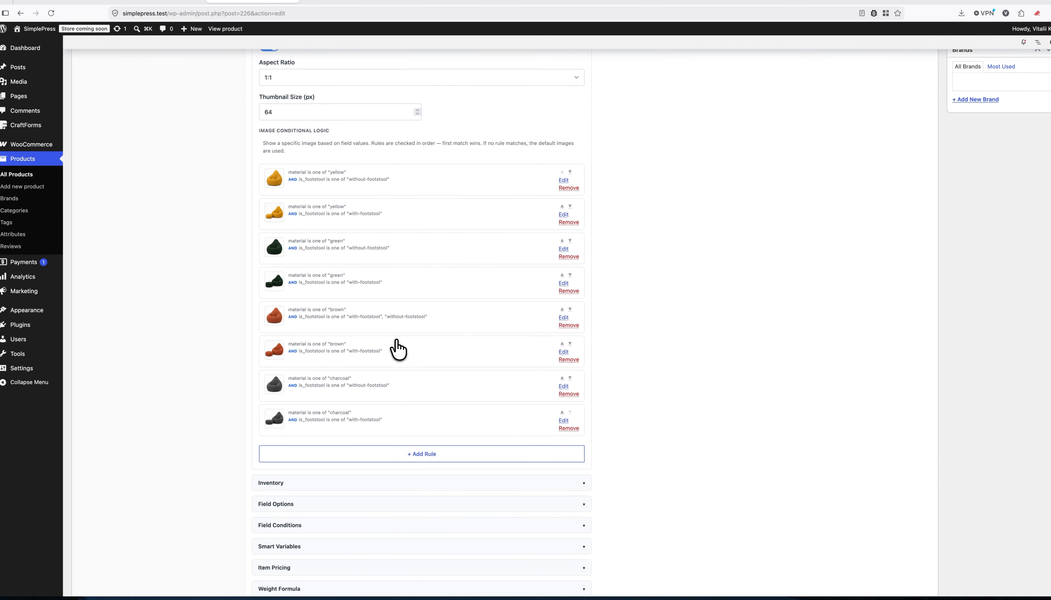
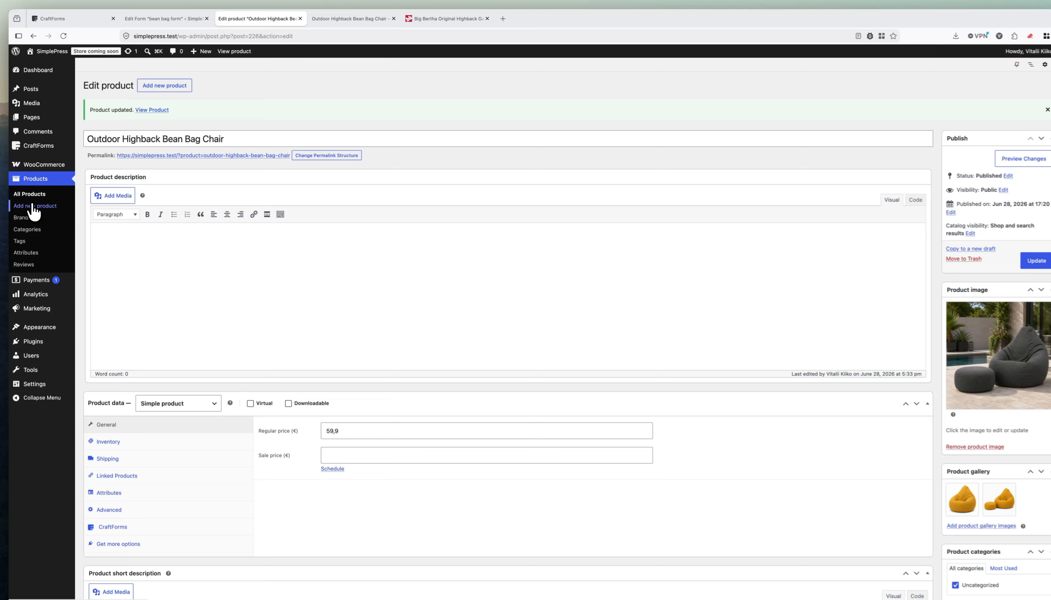
# Start a new product named 'Highback Bean Bag Chair', copying the title from the reference product page.
pyautogui.click(34, 207)
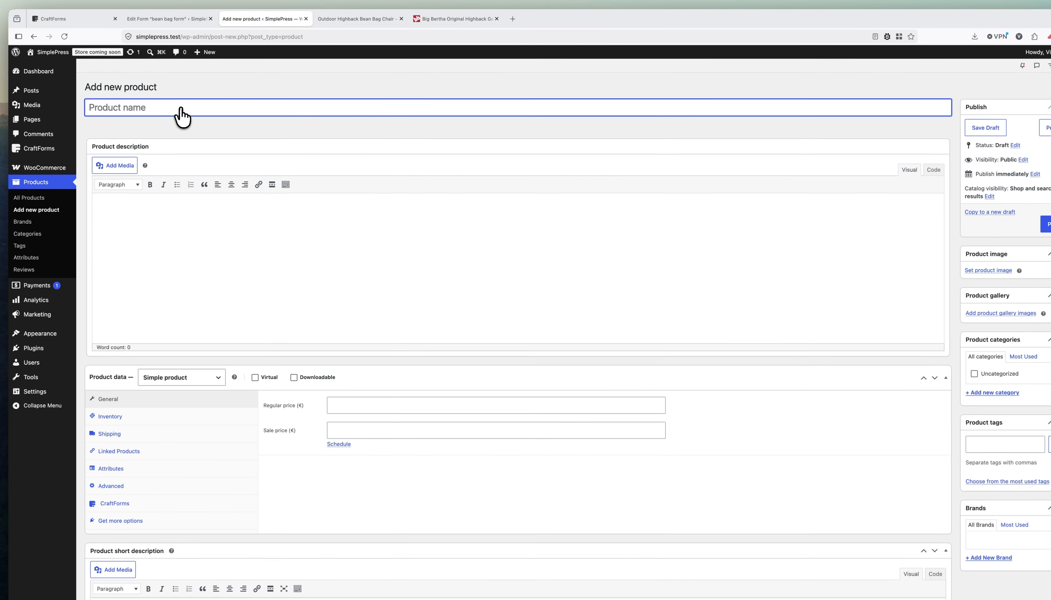
pyautogui.click(454, 19)
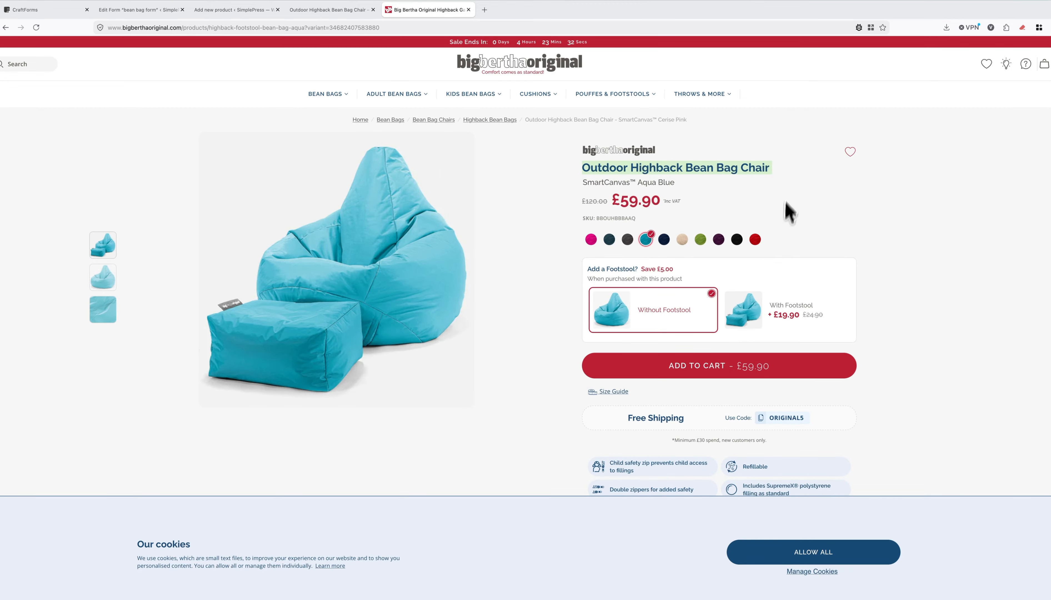
pyautogui.click(808, 186)
pyautogui.moveTo(779, 171); pyautogui.dragTo(635, 166)
pyautogui.press('super+c')
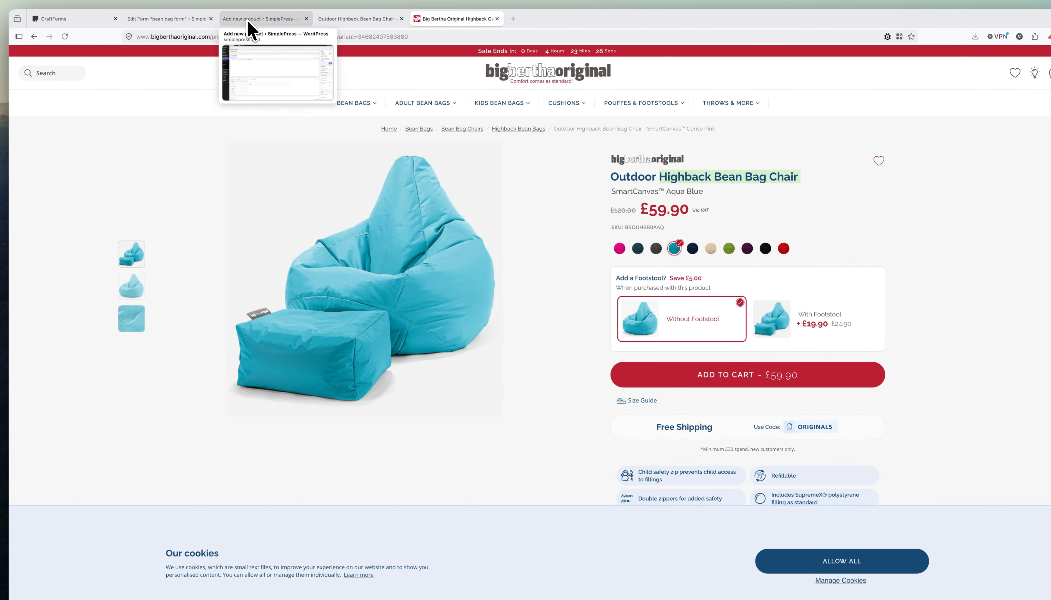
pyautogui.click(248, 21)
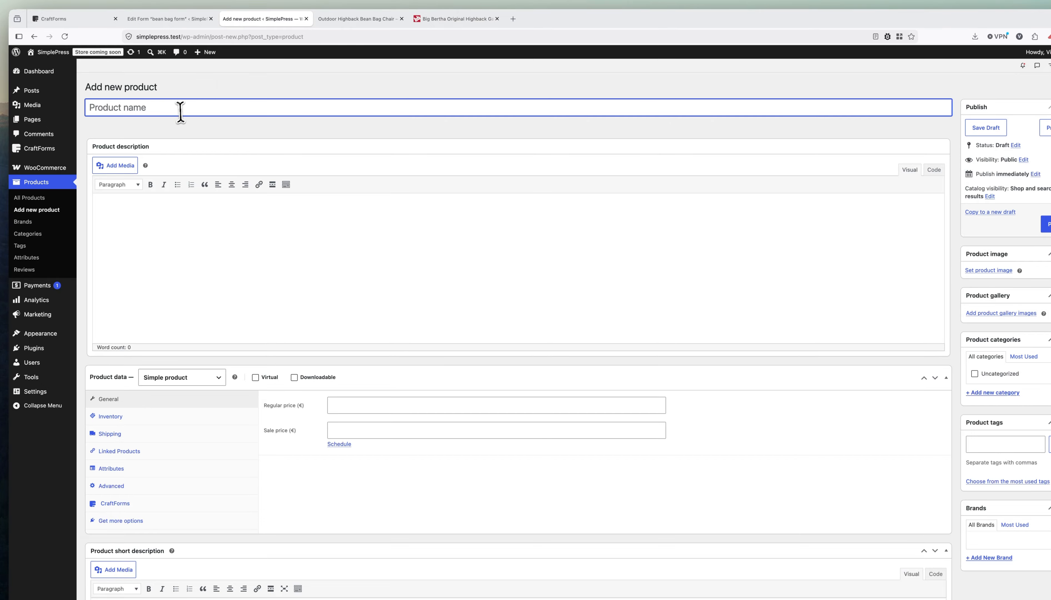
pyautogui.press('super+v')
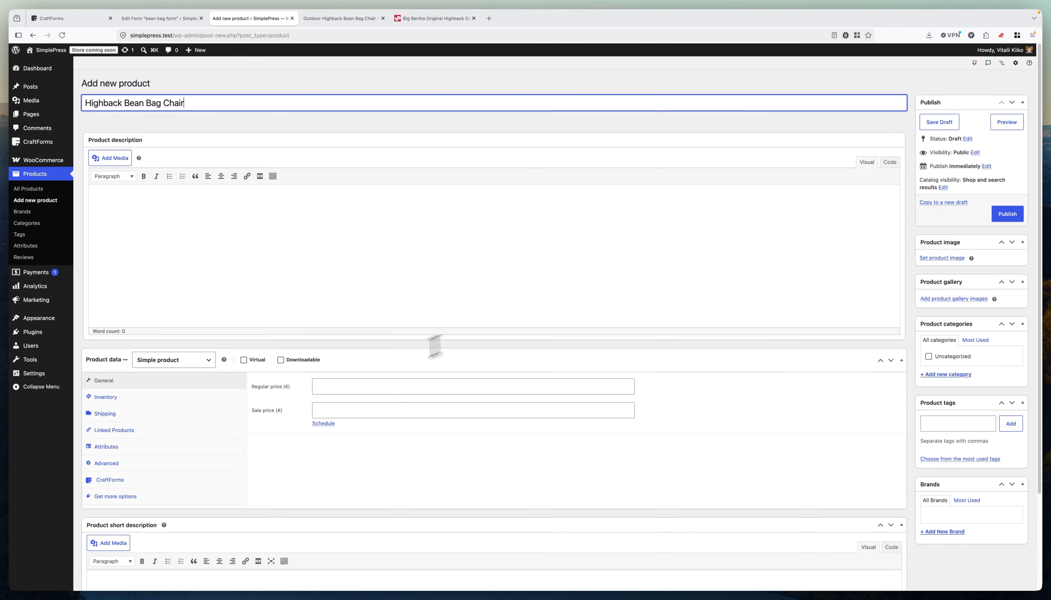
# Enter a regular price of 85,9 for the new product.
pyautogui.click(336, 387)
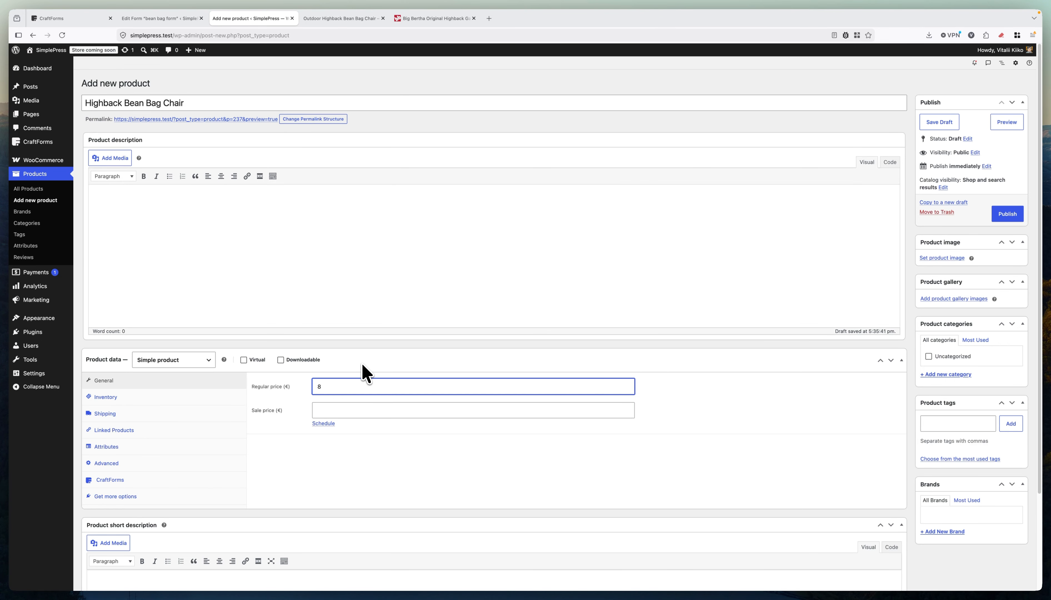
pyautogui.write('85.9')
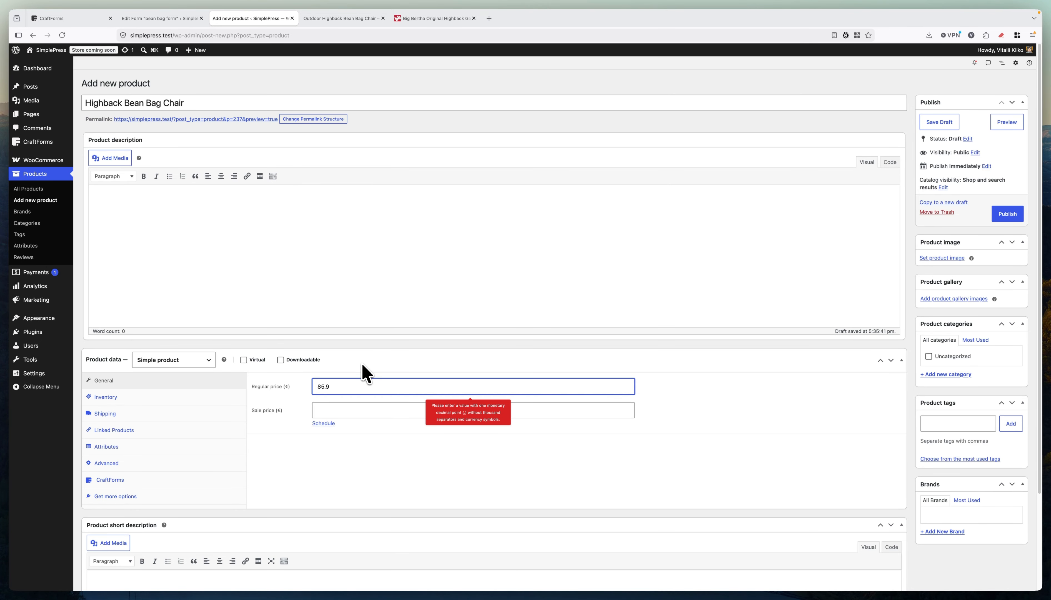
pyautogui.press('BackSpace')
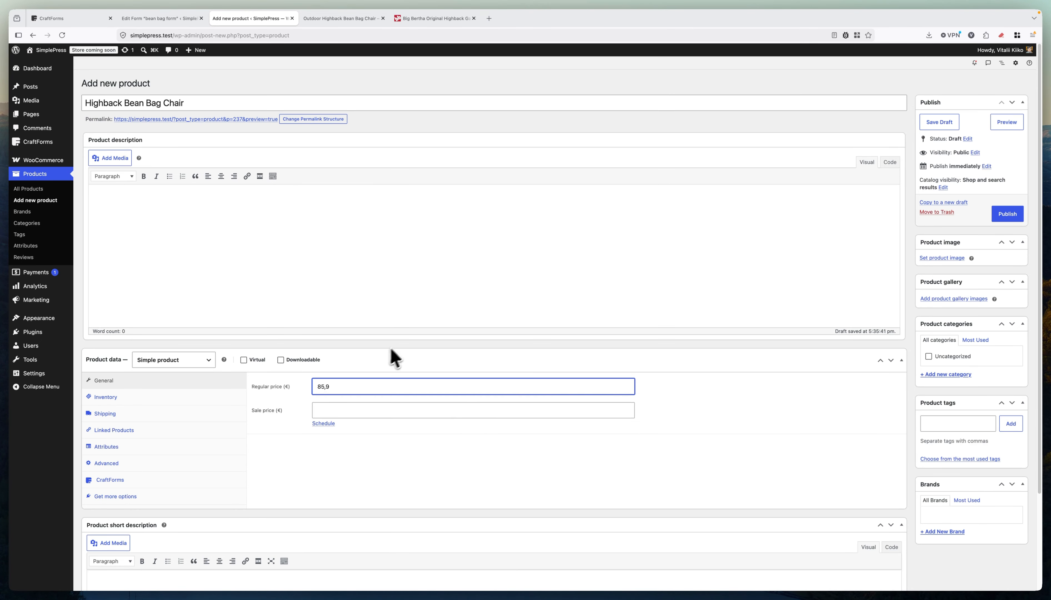
pyautogui.click(288, 463)
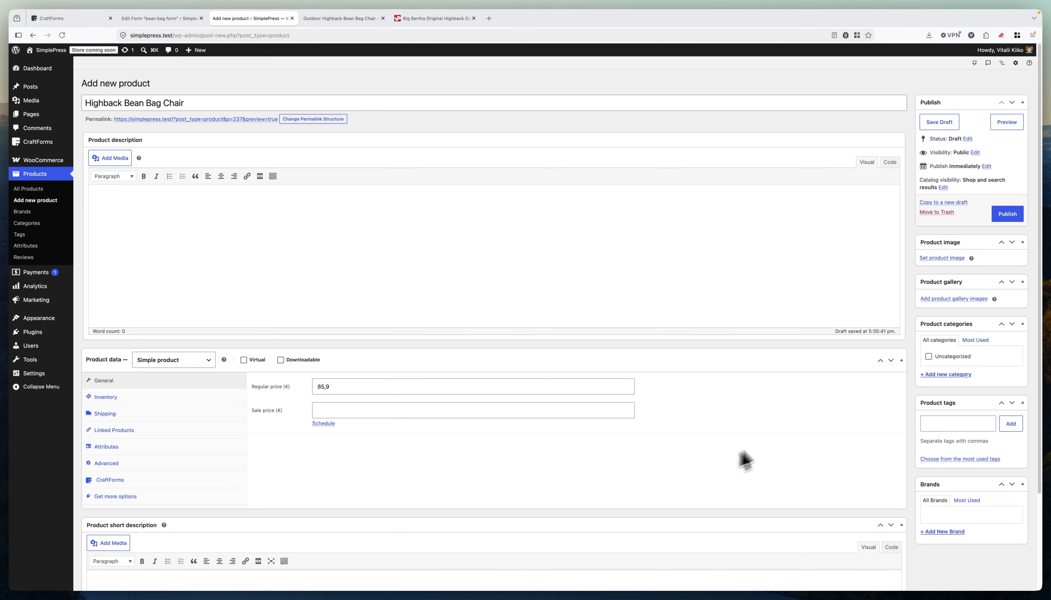
# Upload all 15 Highback Bean files and set chair-indoor as the product image.
pyautogui.click(947, 259)
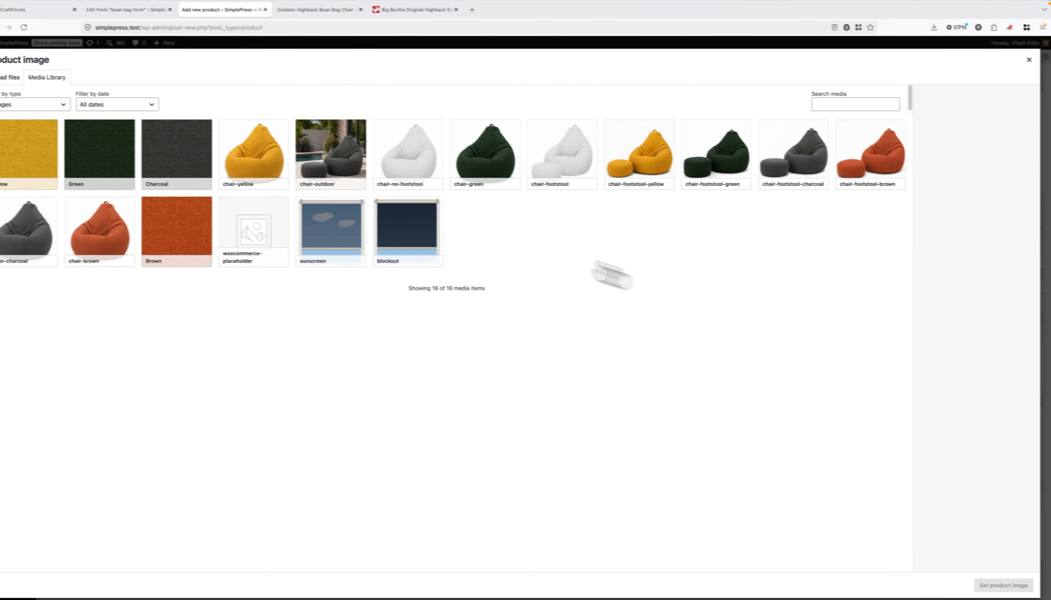
pyautogui.click(8, 77)
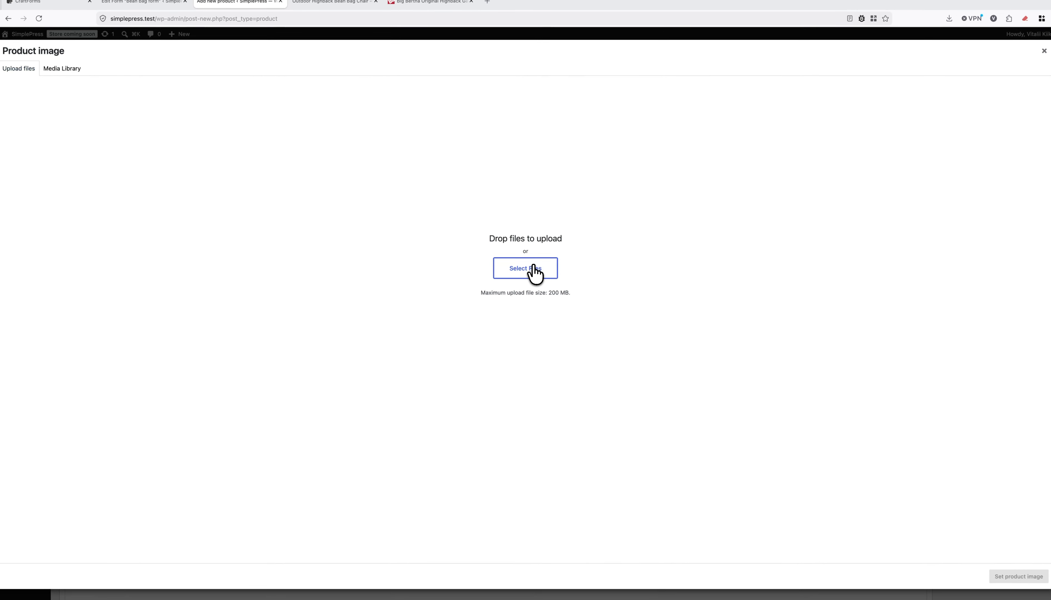
pyautogui.click(542, 280)
pyautogui.click(440, 243)
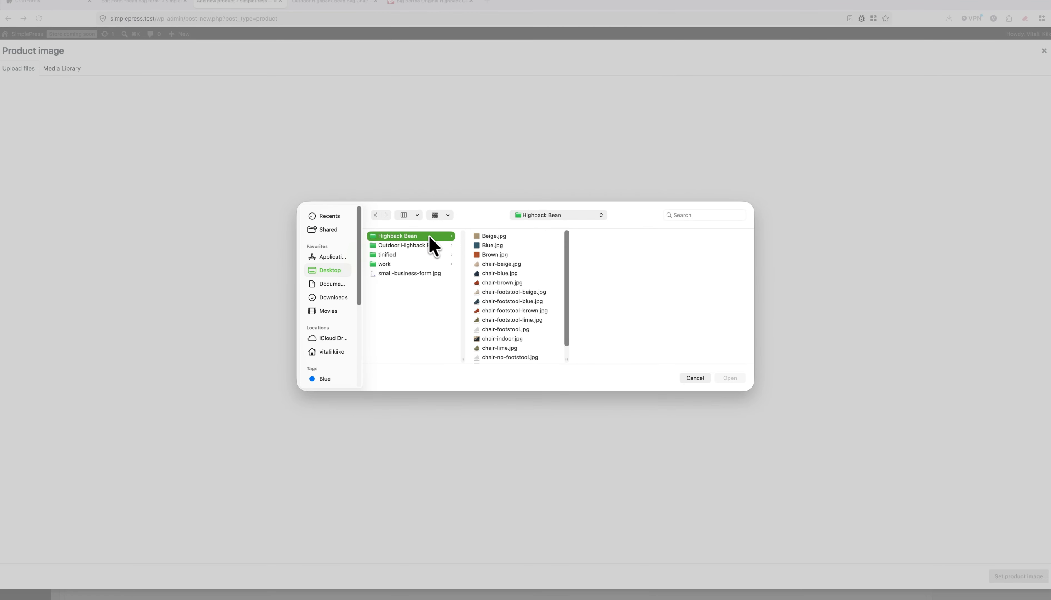
pyautogui.click(515, 236)
pyautogui.scroll(-1, 526, 352)
pyautogui.keyDown('shift'); pyautogui.click(521, 356); pyautogui.keyUp('shift')
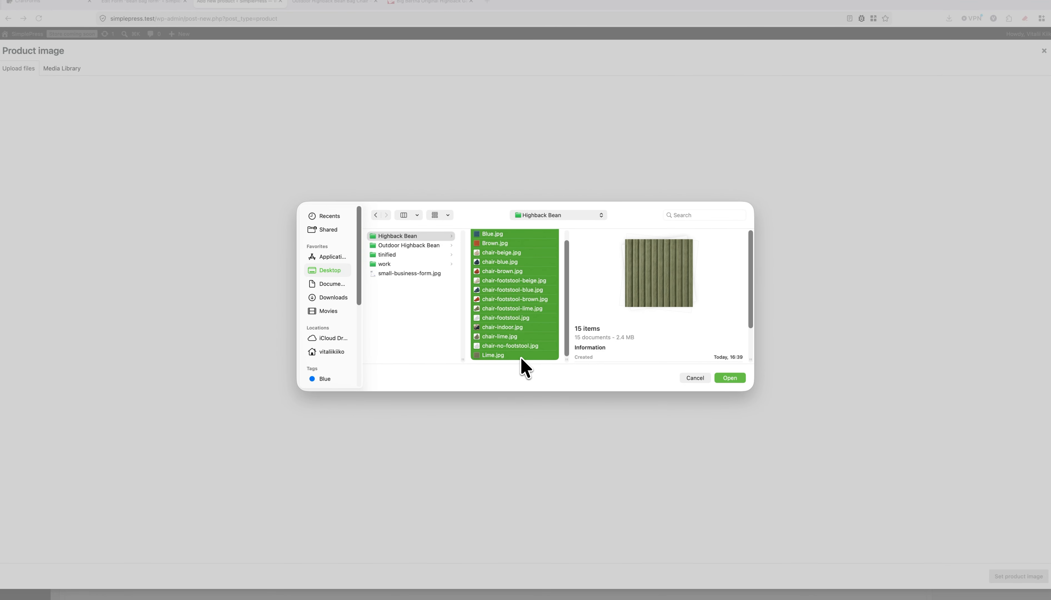
pyautogui.click(733, 378)
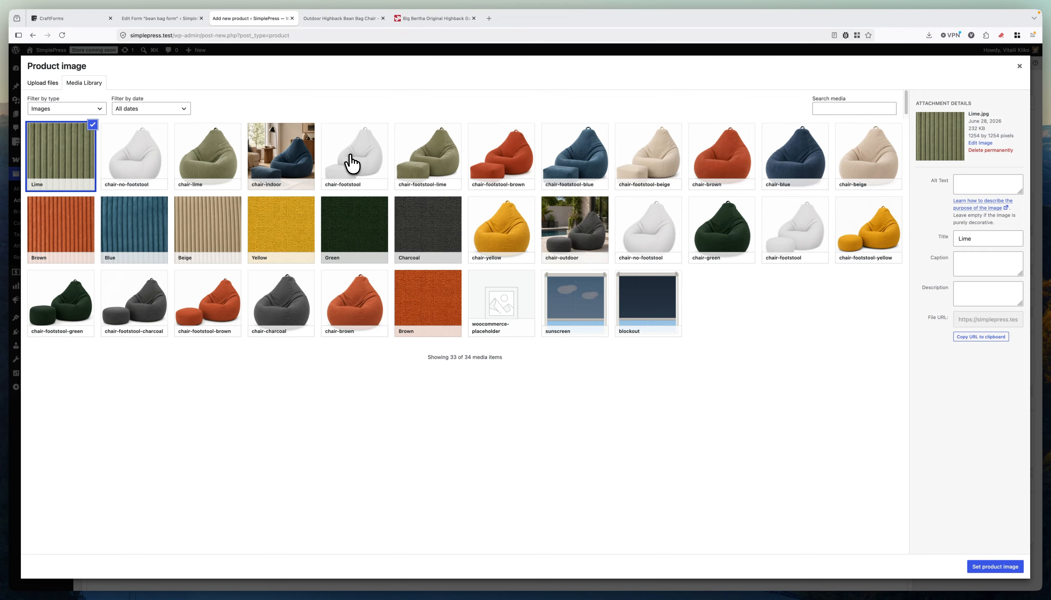
pyautogui.click(300, 167)
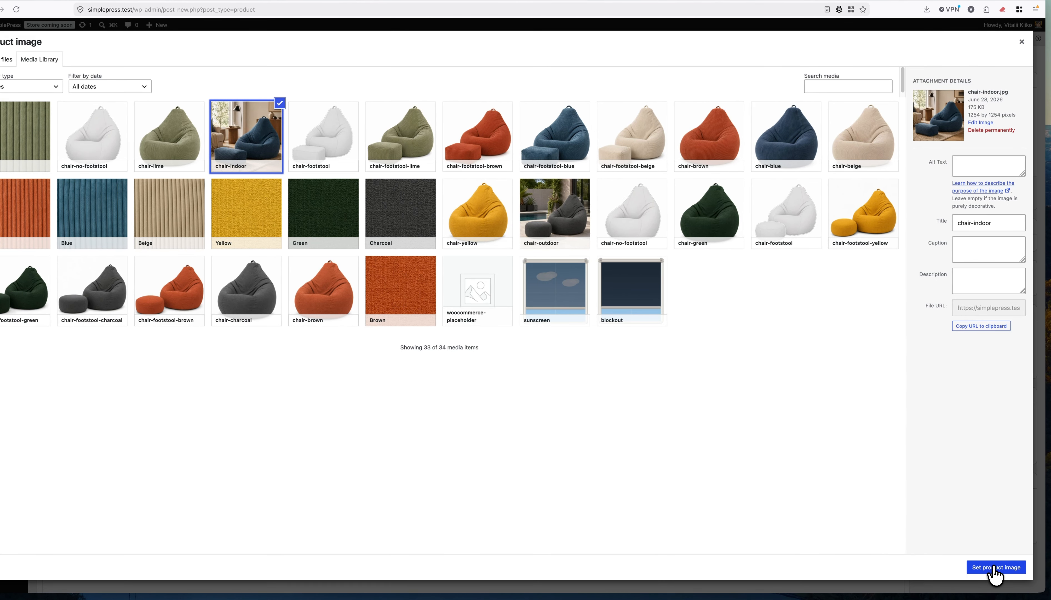
pyautogui.click(1018, 579)
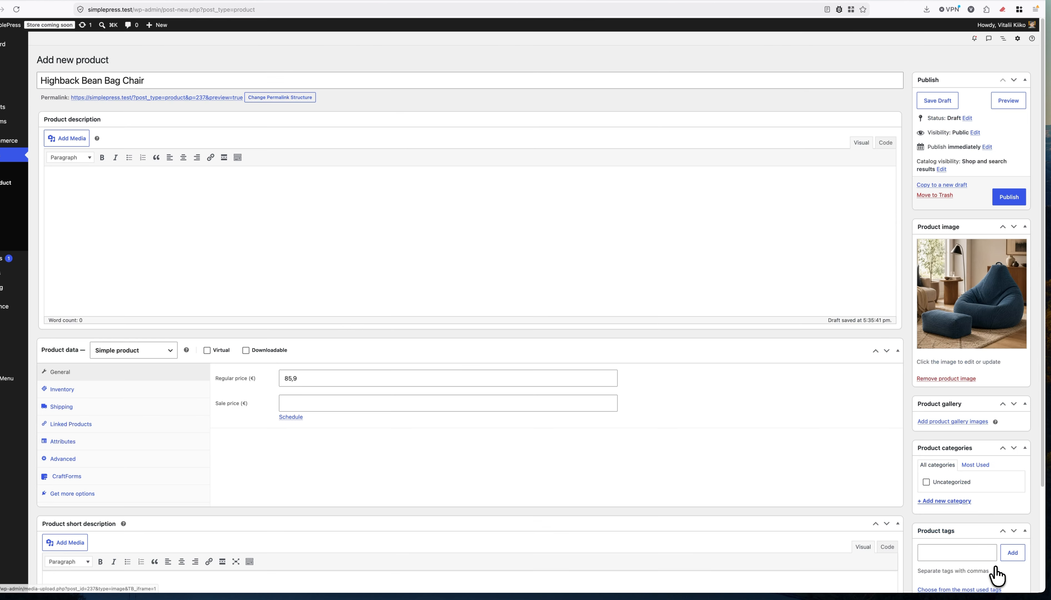
# Add chair-beige and chair-footstool-beige to the product gallery.
pyautogui.click(955, 422)
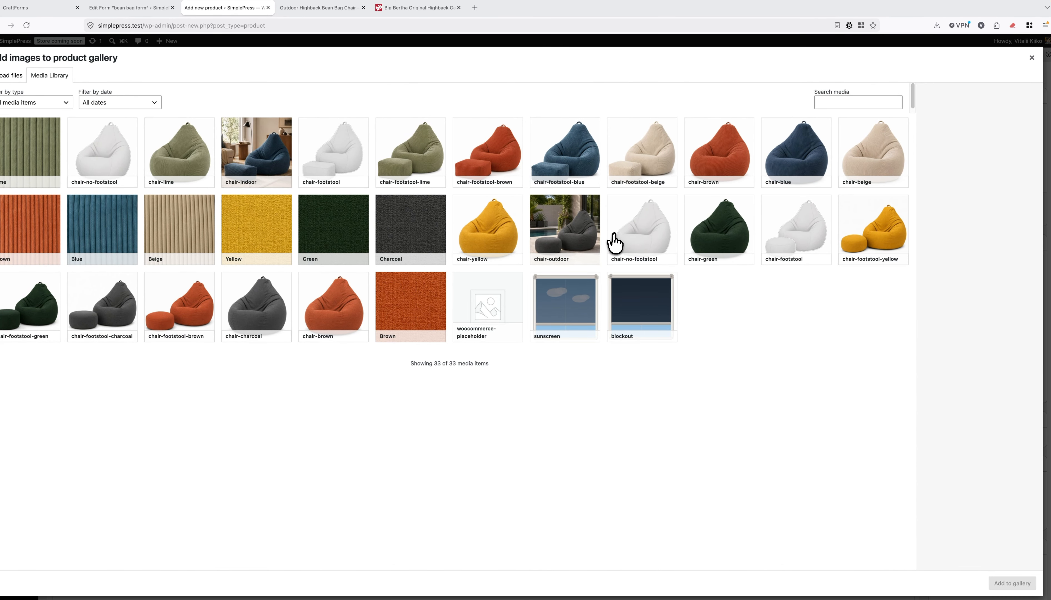
pyautogui.click(872, 184)
pyautogui.click(659, 164)
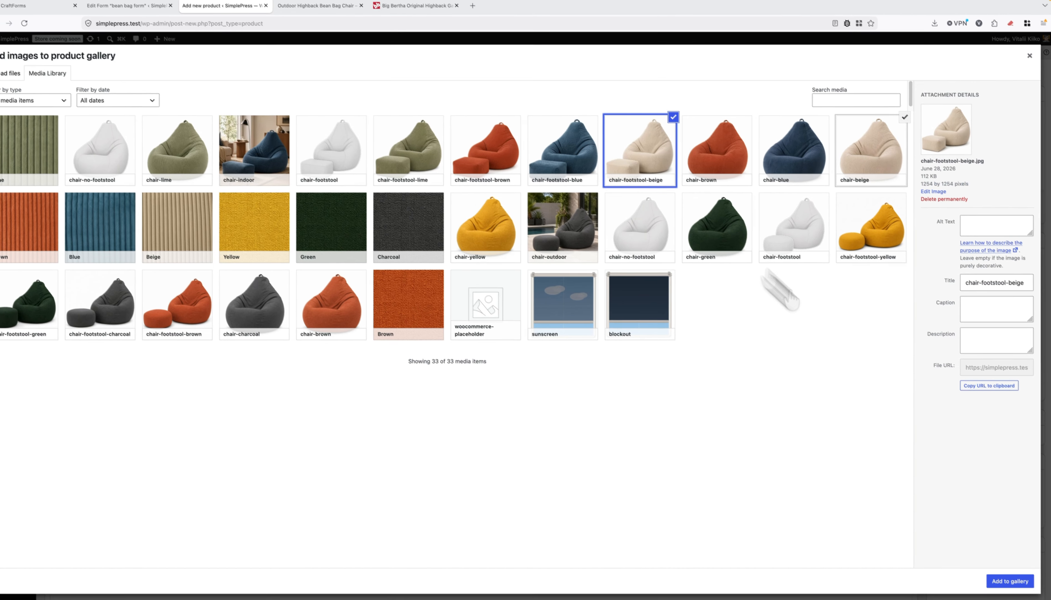
pyautogui.click(999, 570)
pyautogui.scroll(-4, 155, 305)
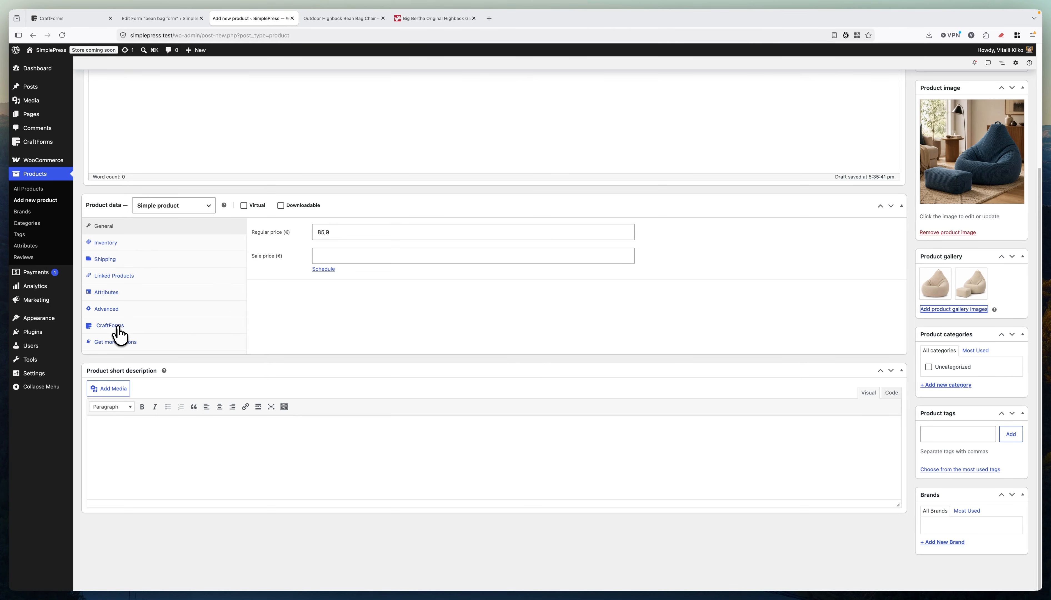
# In the CraftForms product tab, enable form connection and choose the bean bag form.
pyautogui.click(71, 324)
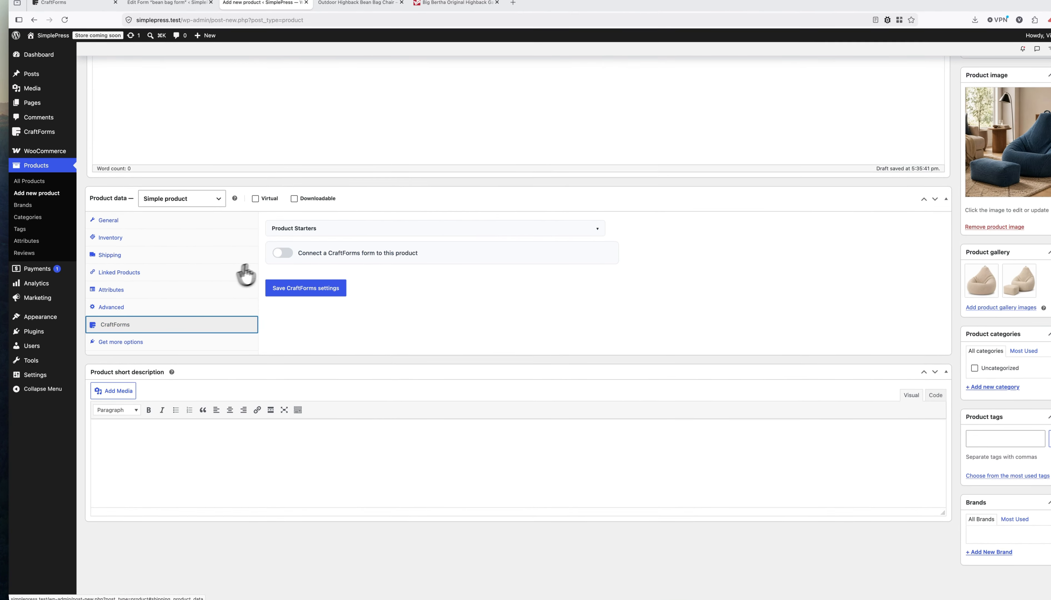
pyautogui.click(285, 254)
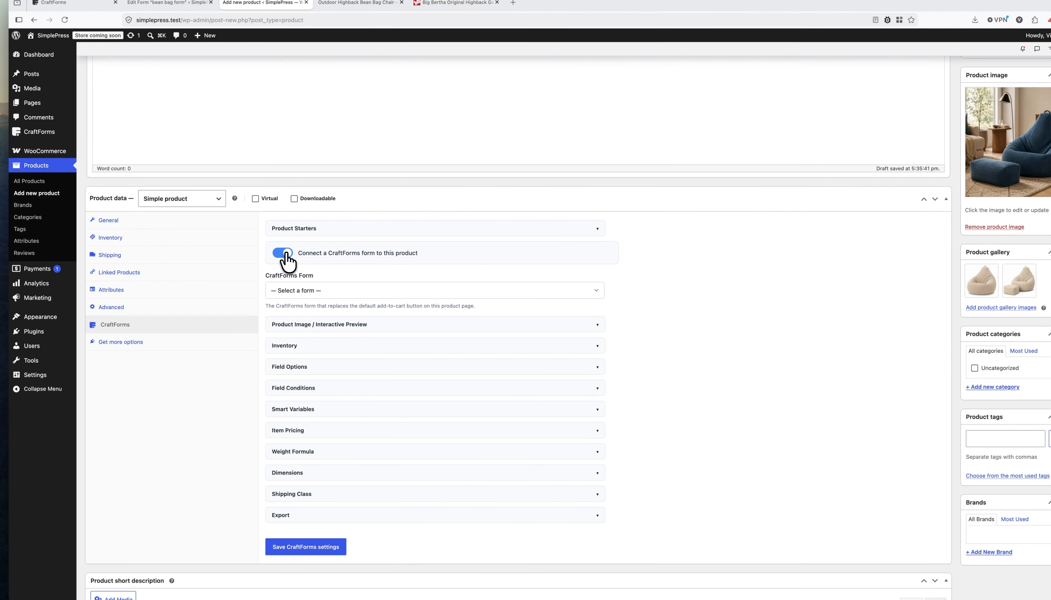
pyautogui.click(307, 291)
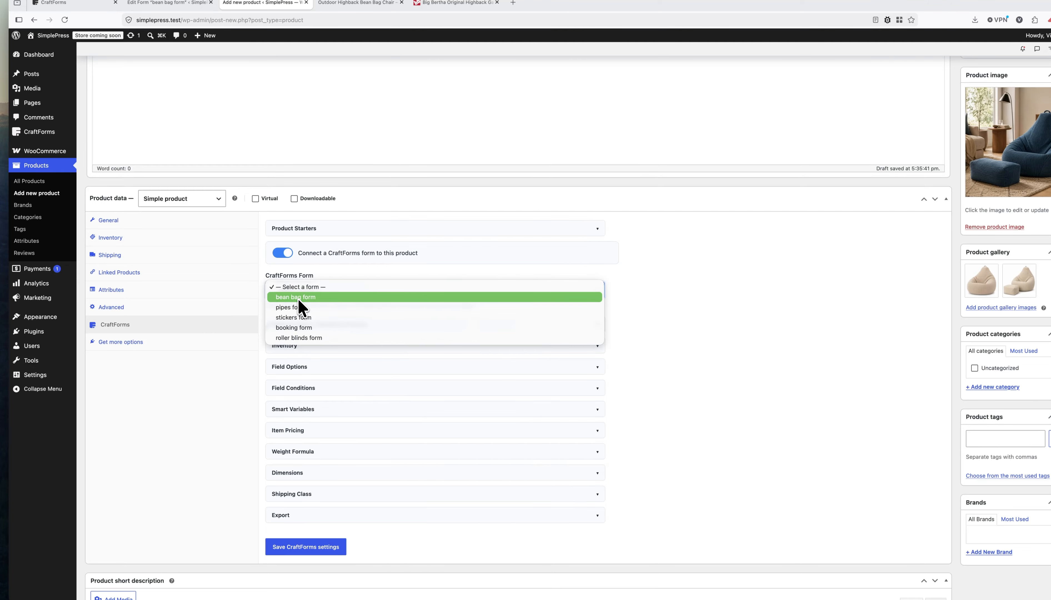
pyautogui.click(307, 298)
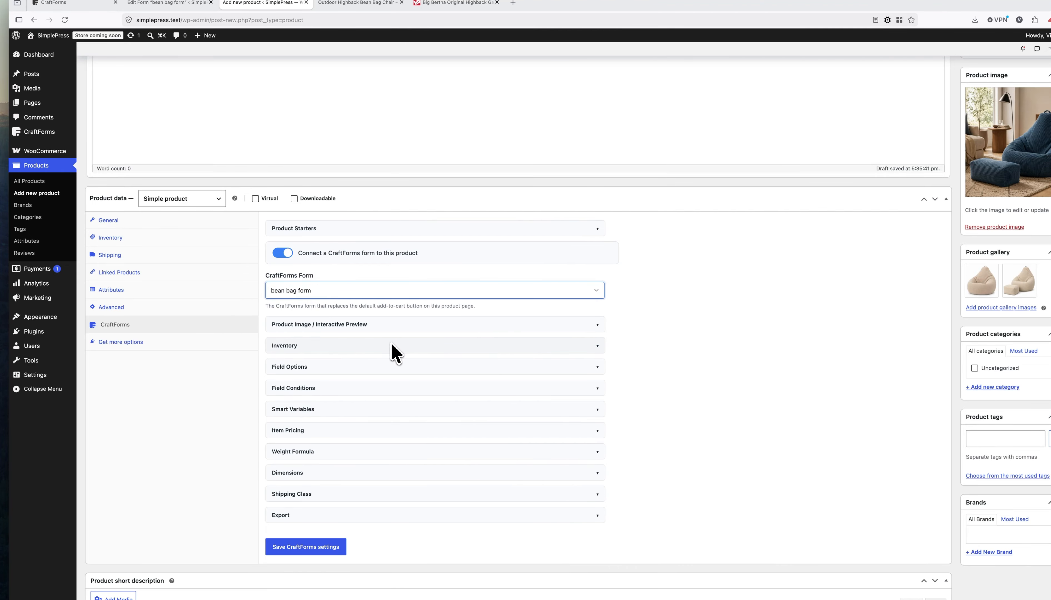
# Set the Interactive Preview's Active Element to Product Image, then collapse that section.
pyautogui.click(341, 325)
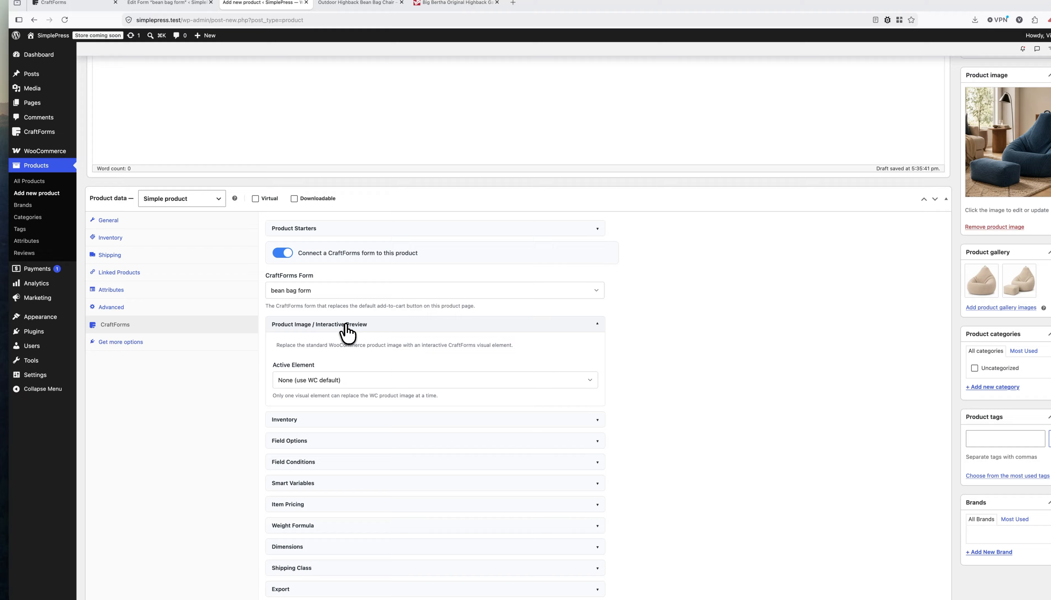
pyautogui.click(318, 378)
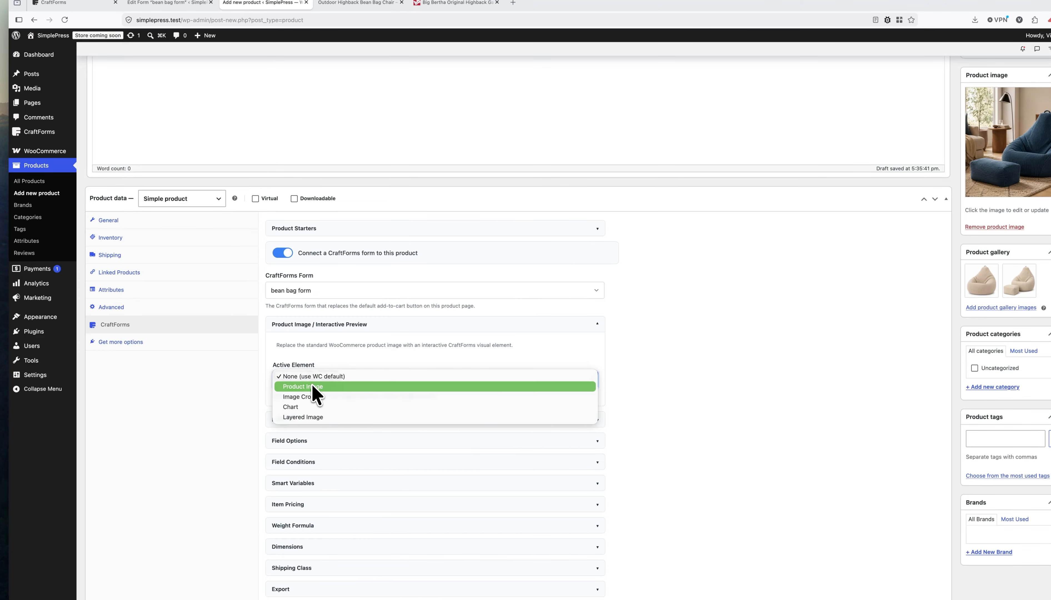
pyautogui.click(309, 386)
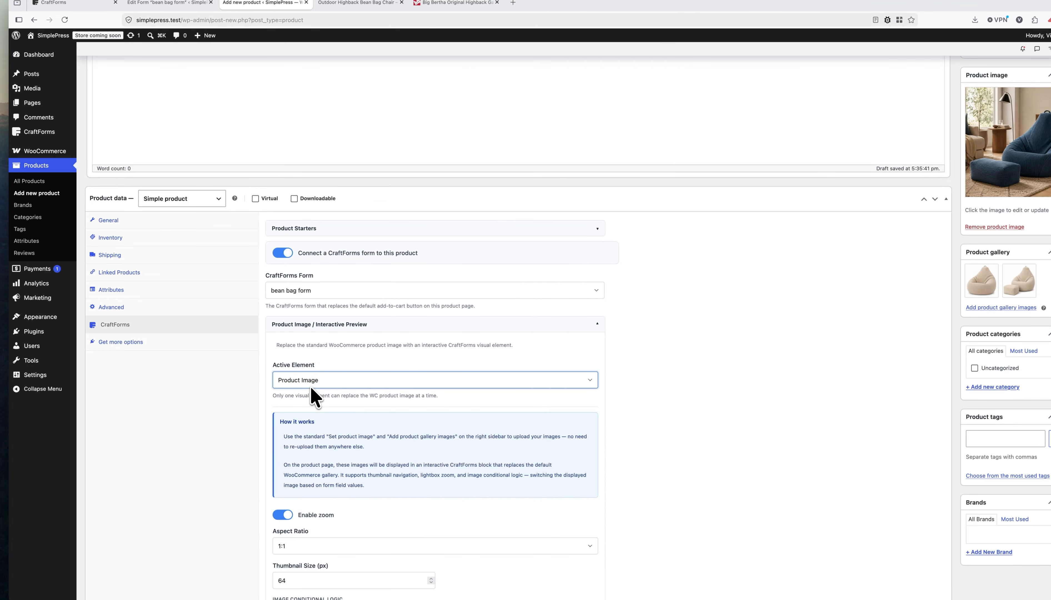
pyautogui.click(339, 329)
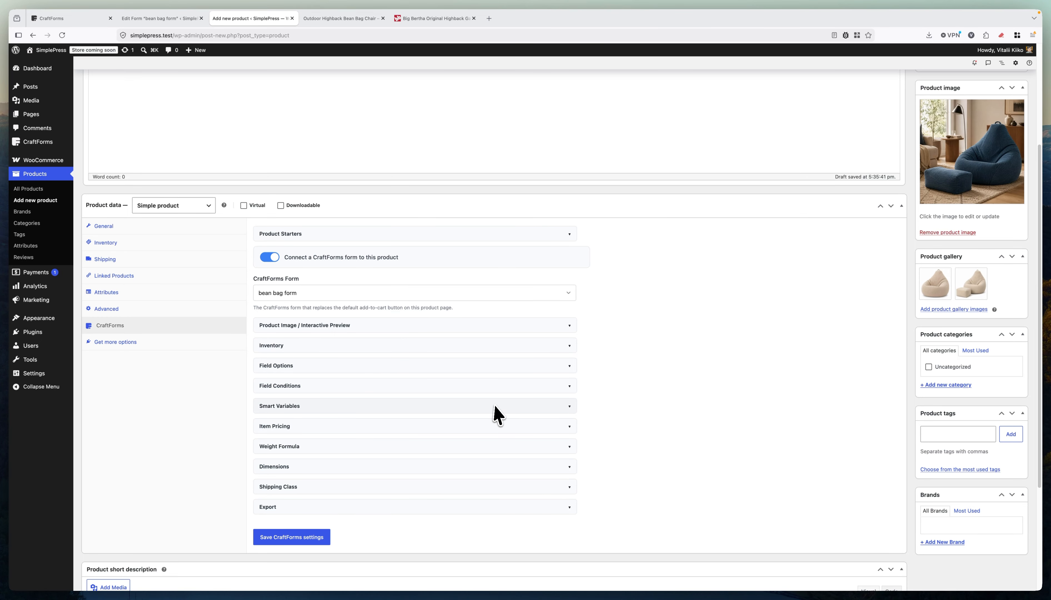
pyautogui.scroll(-2, 355, 396)
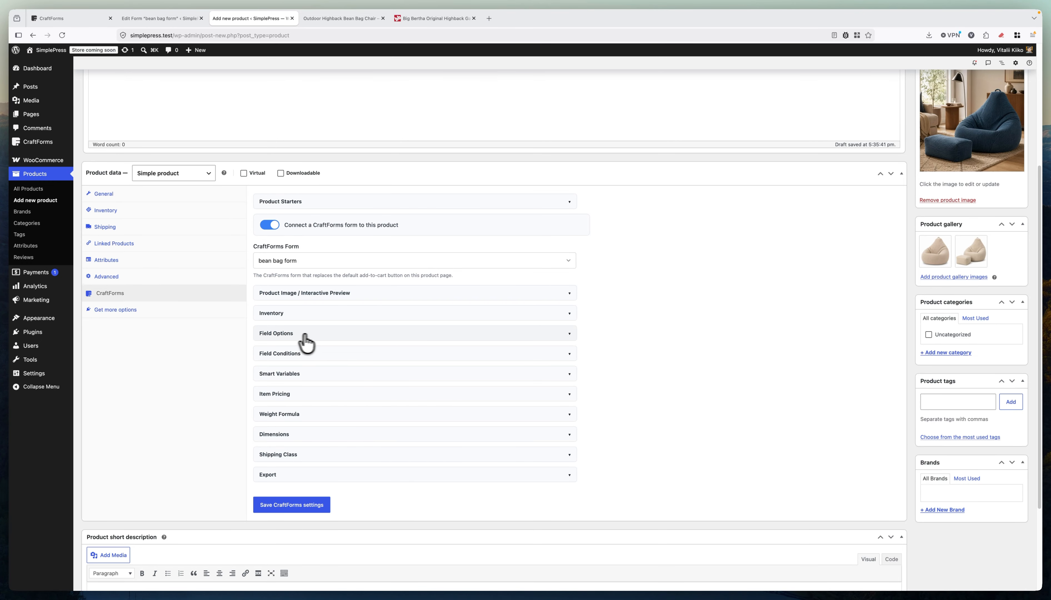
# Expand Field Options and add a new option group.
pyautogui.click(281, 333)
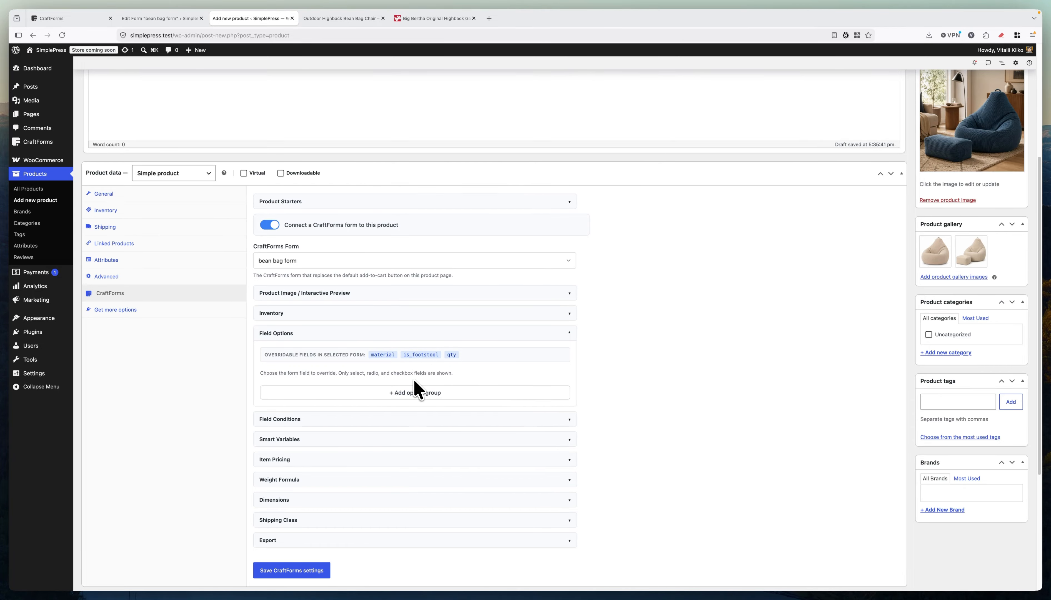
pyautogui.click(405, 398)
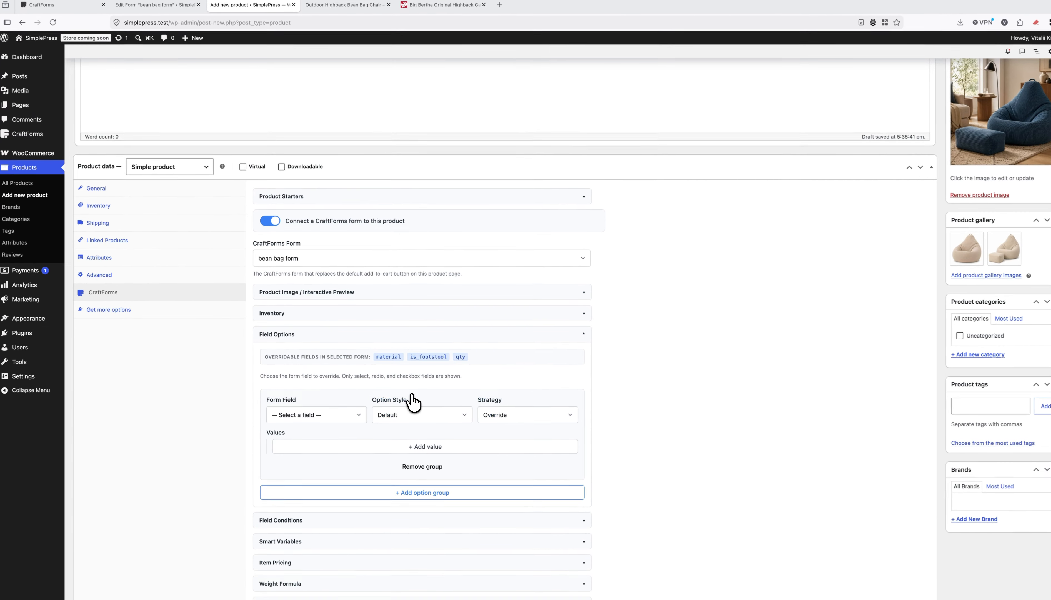
pyautogui.scroll(-3, 480, 355)
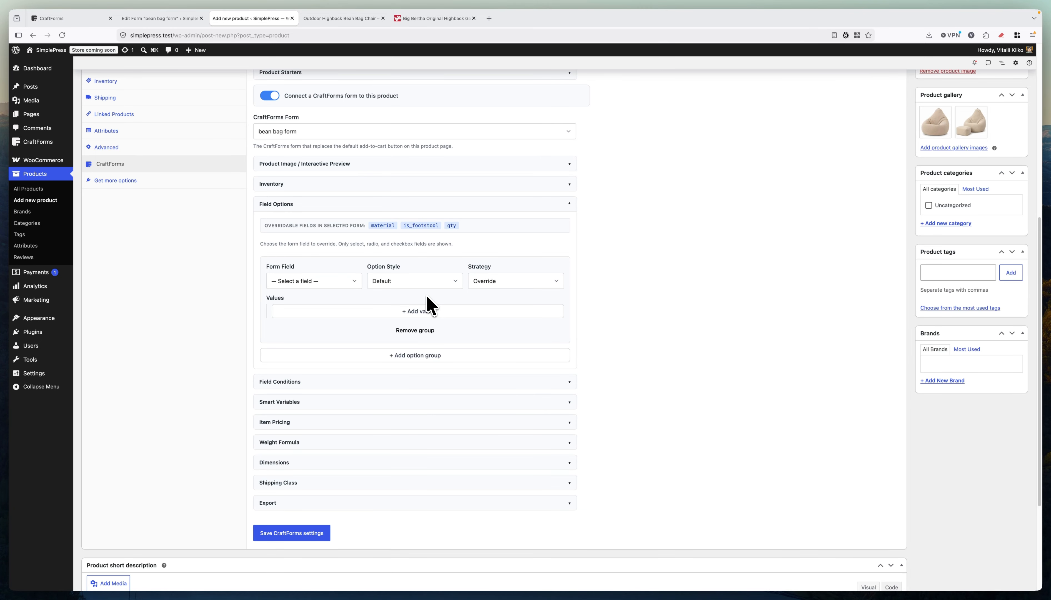
# Set the group's form field to material, option style to Image, and strategy to Override.
pyautogui.click(328, 282)
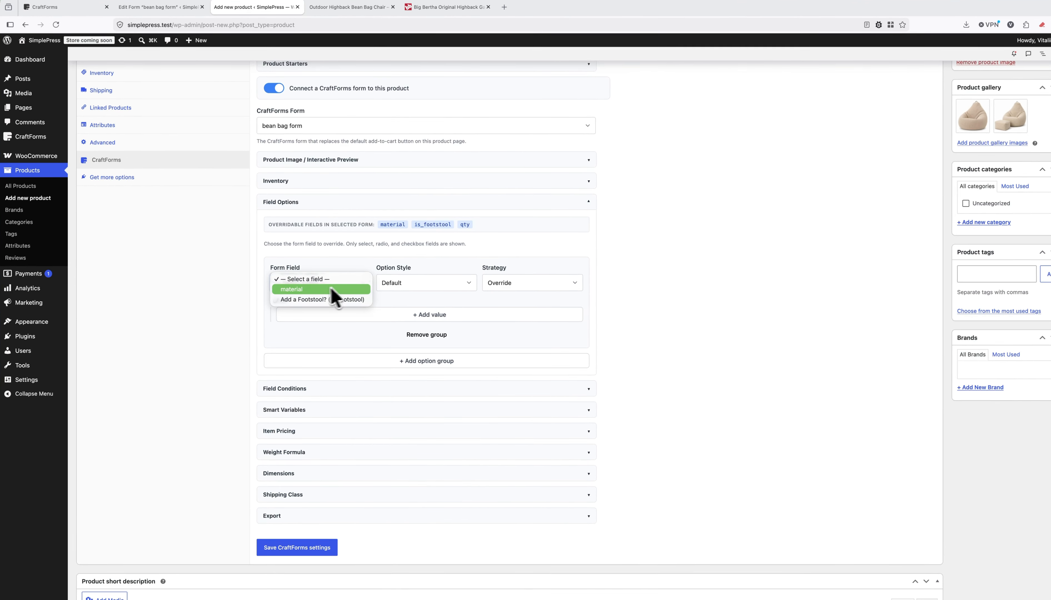
pyautogui.click(291, 289)
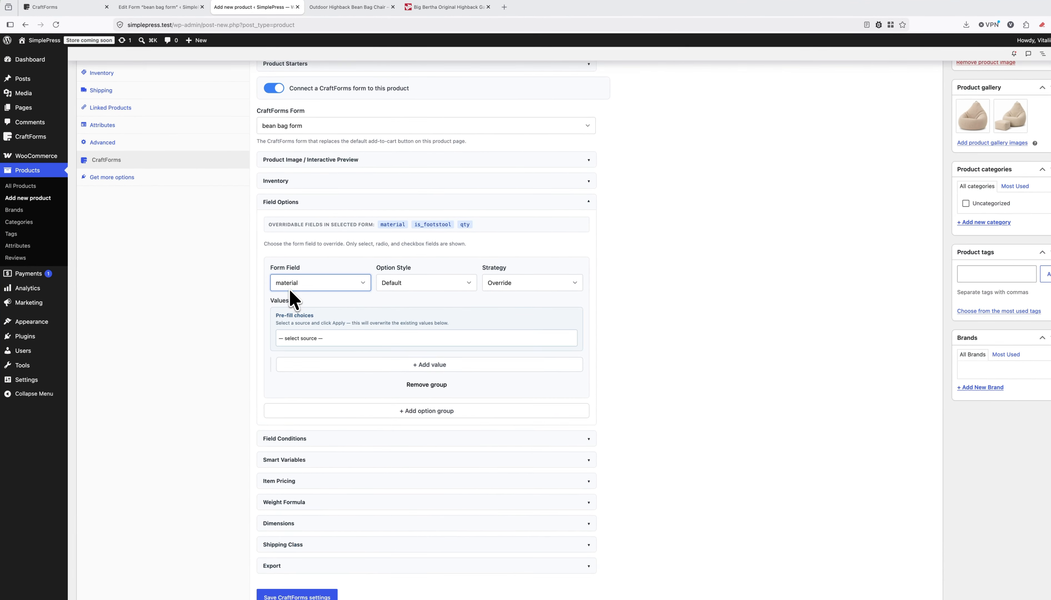
pyautogui.click(406, 287)
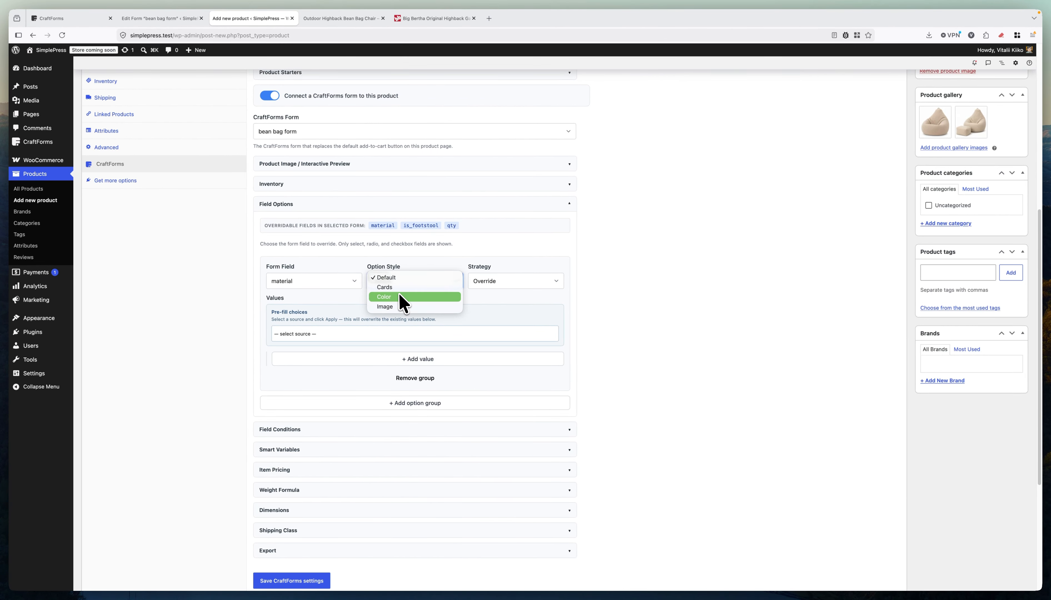
pyautogui.click(396, 306)
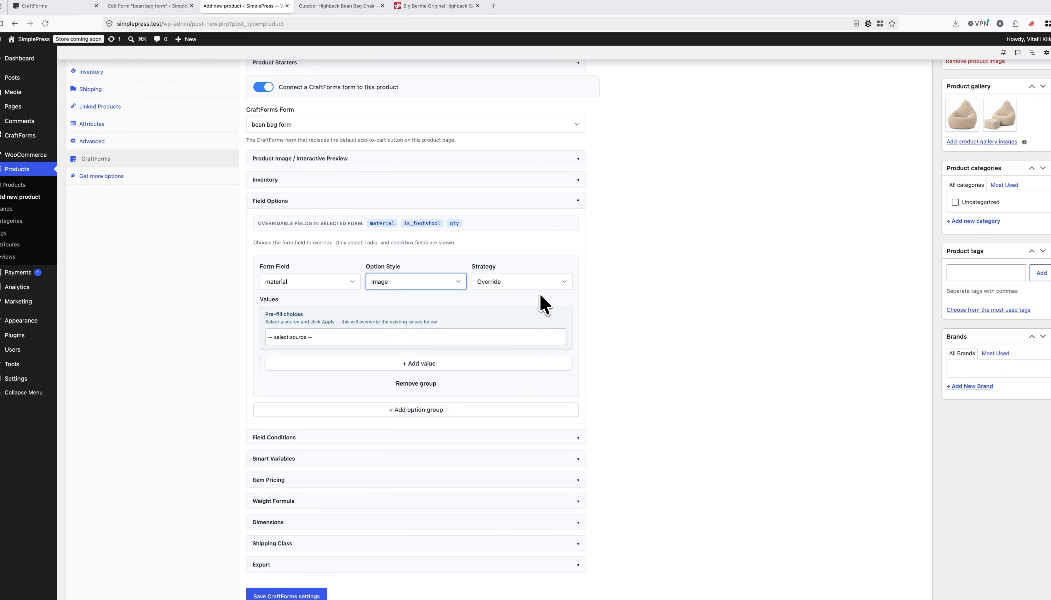
pyautogui.click(514, 288)
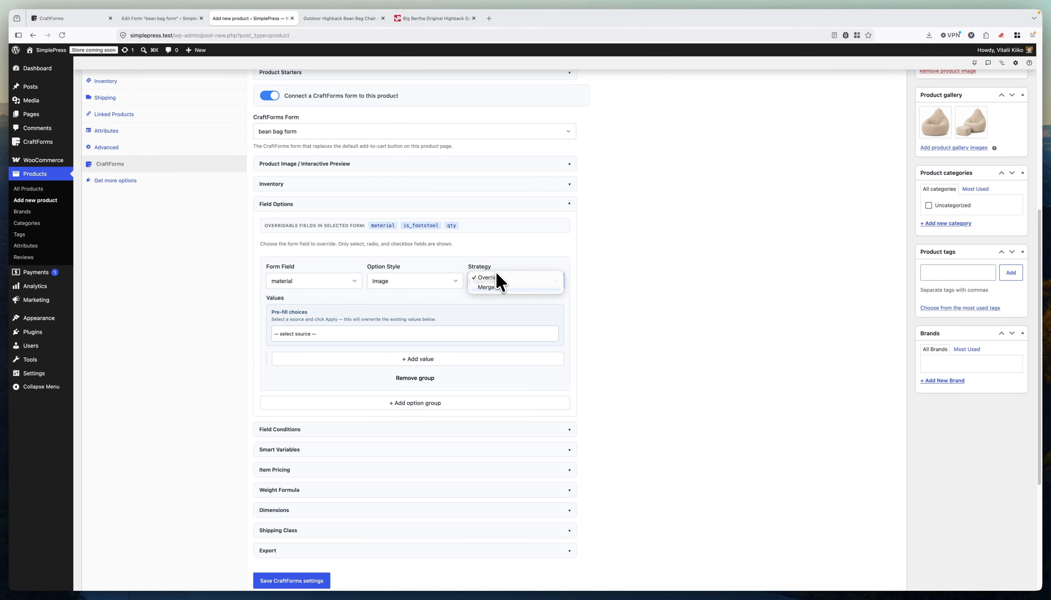
pyautogui.click(496, 278)
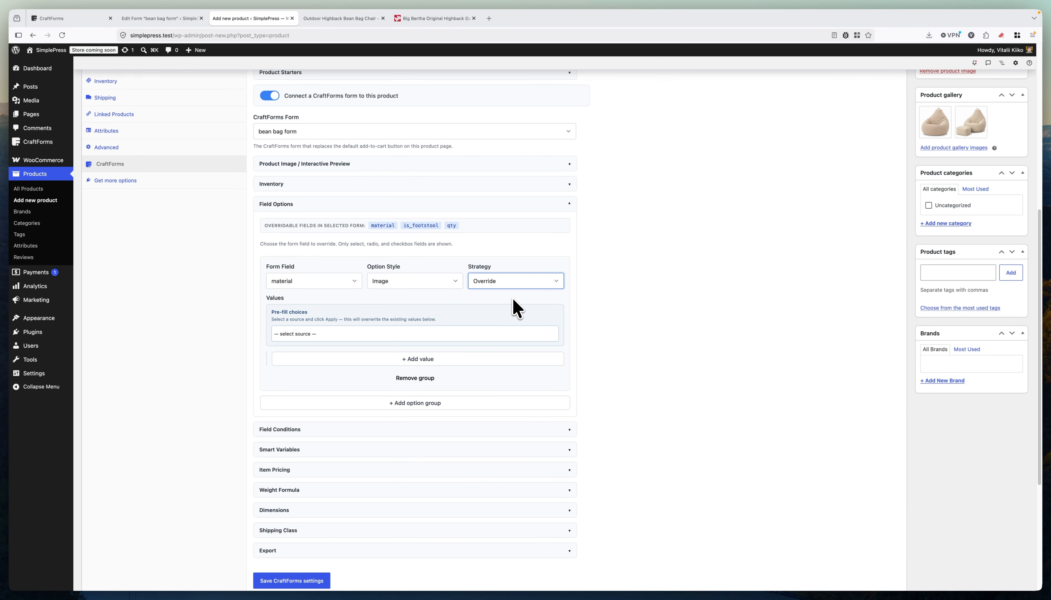
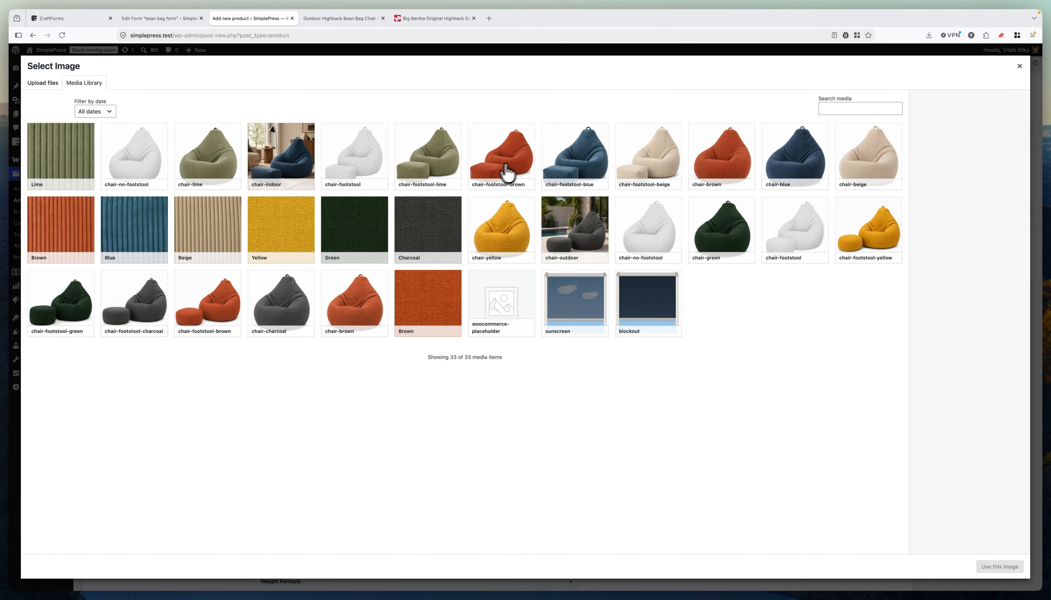
# Attach the Brown fabric swatch, then rename Yellow to Beige with its Beige swatch.
pyautogui.click(62, 248)
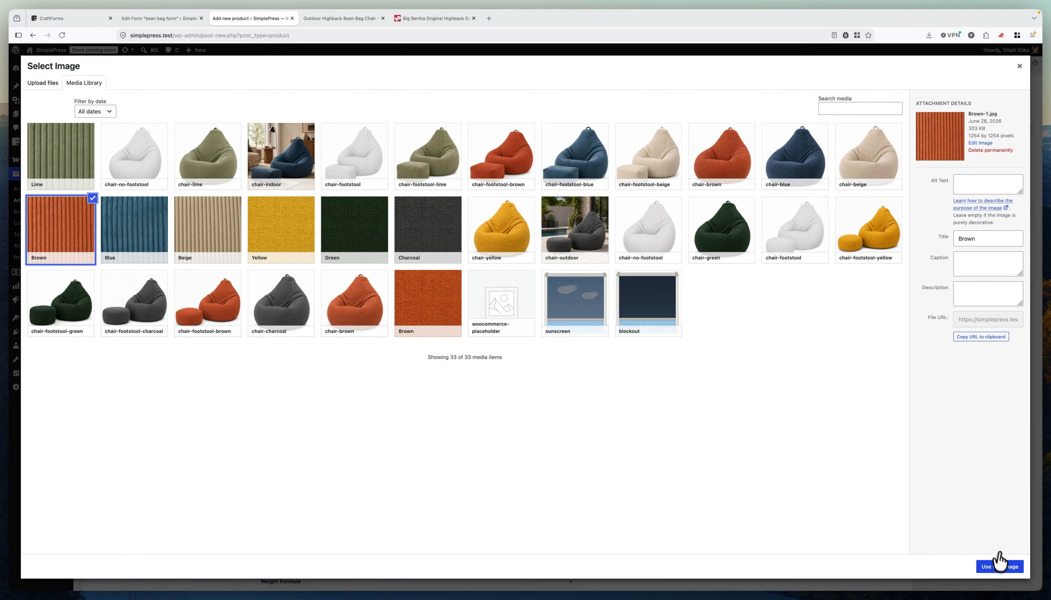
pyautogui.click(1001, 567)
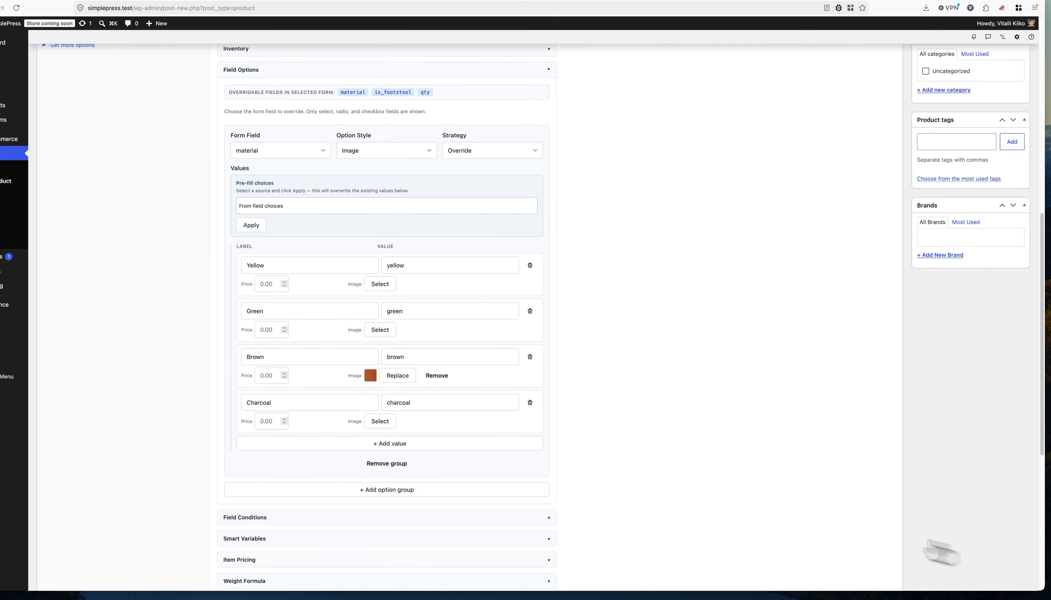
pyautogui.click(352, 368)
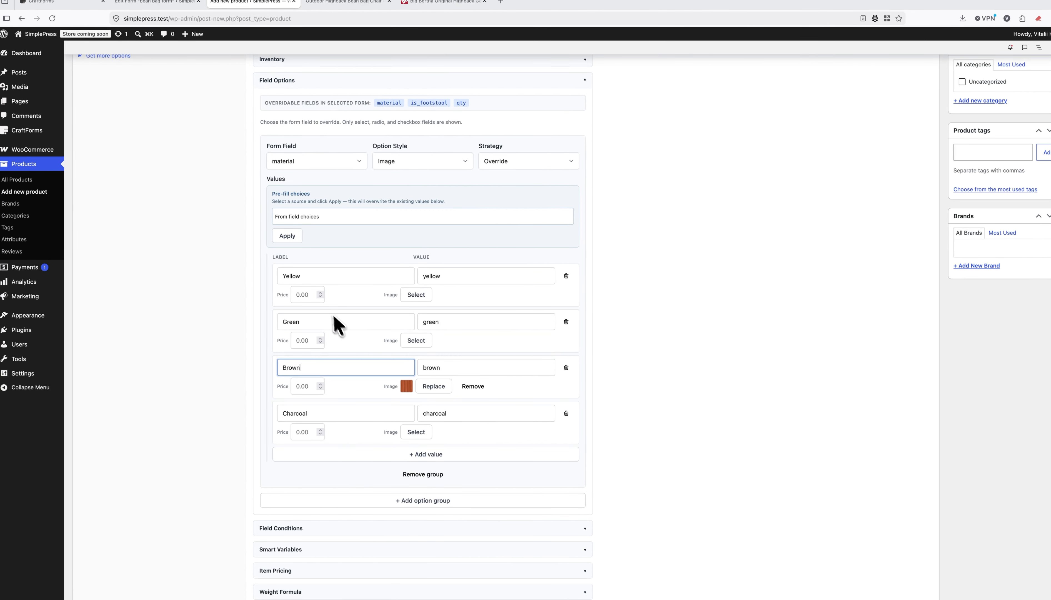
pyautogui.doubleClick(431, 276)
pyautogui.press('BackSpace')
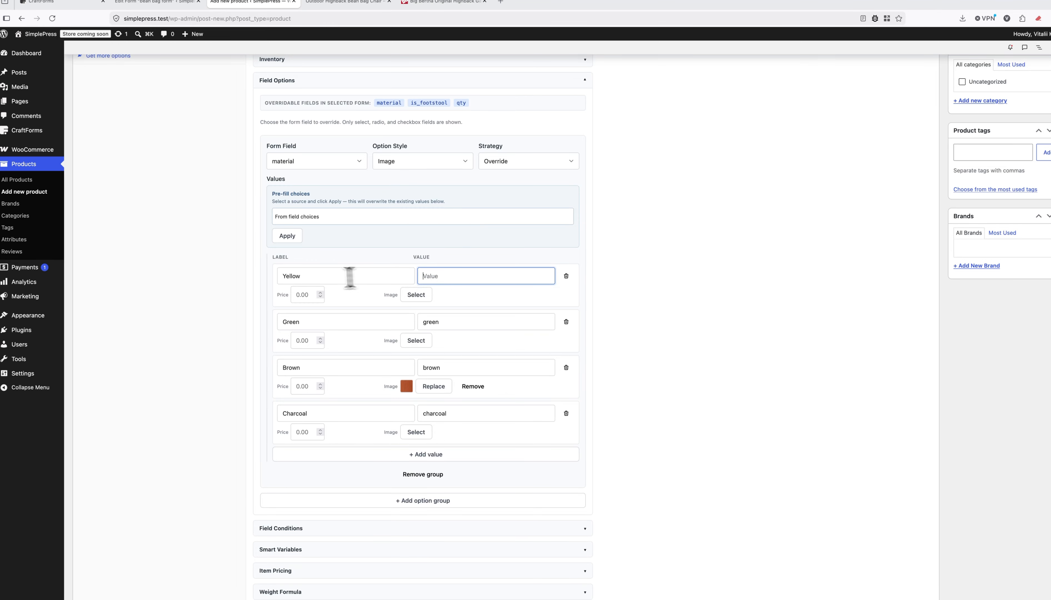
pyautogui.click(275, 276)
pyautogui.write('Beige')
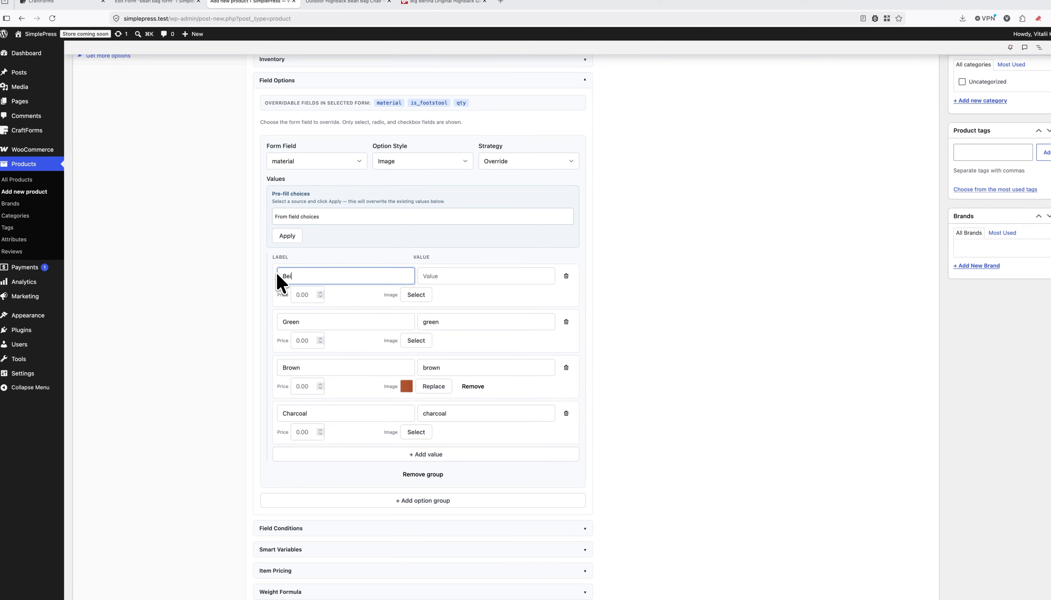
pyautogui.click(305, 294)
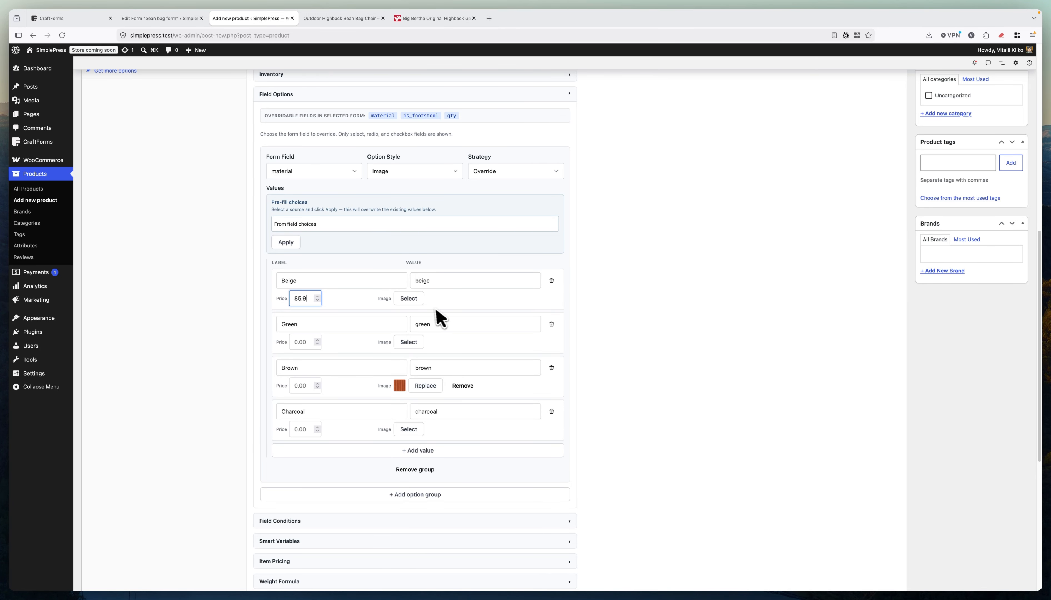
pyautogui.click(419, 299)
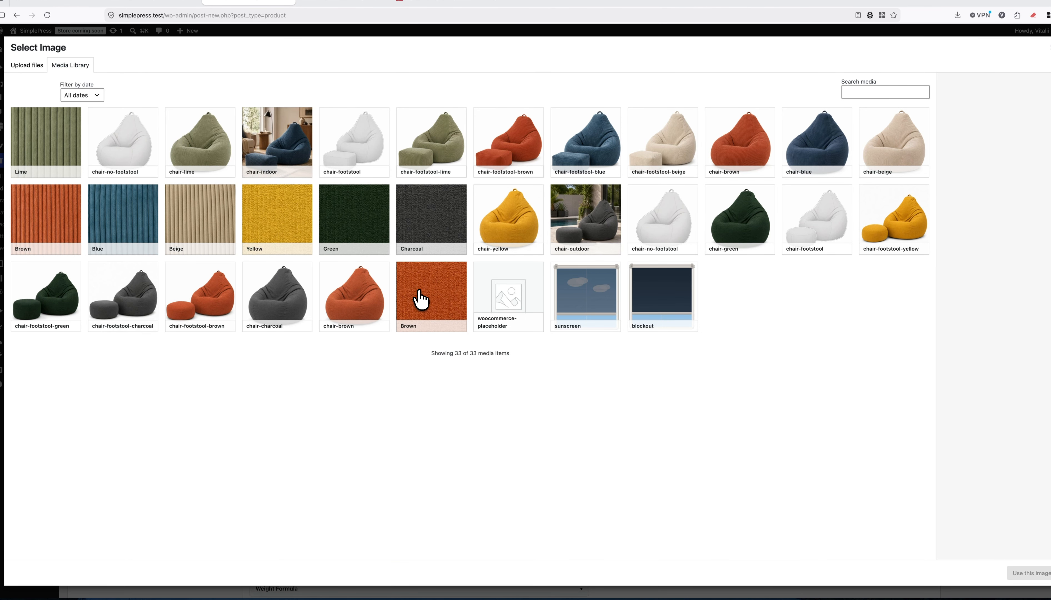
pyautogui.click(213, 237)
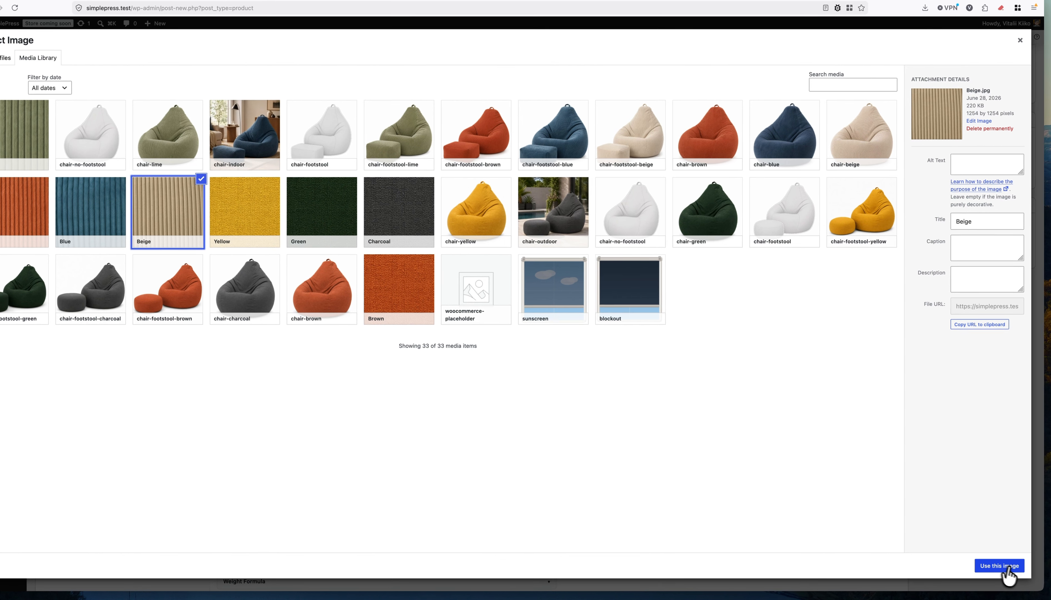
pyautogui.click(1029, 572)
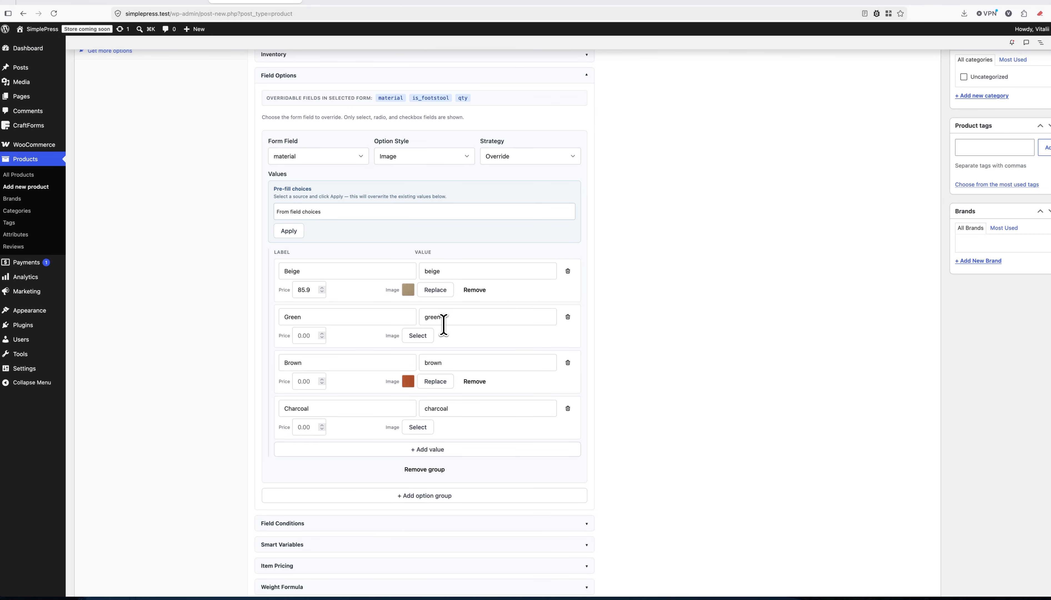
# Rename the Green material option to Blue and attach the Blue fabric swatch.
pyautogui.doubleClick(469, 316)
pyautogui.press('BackSpace')
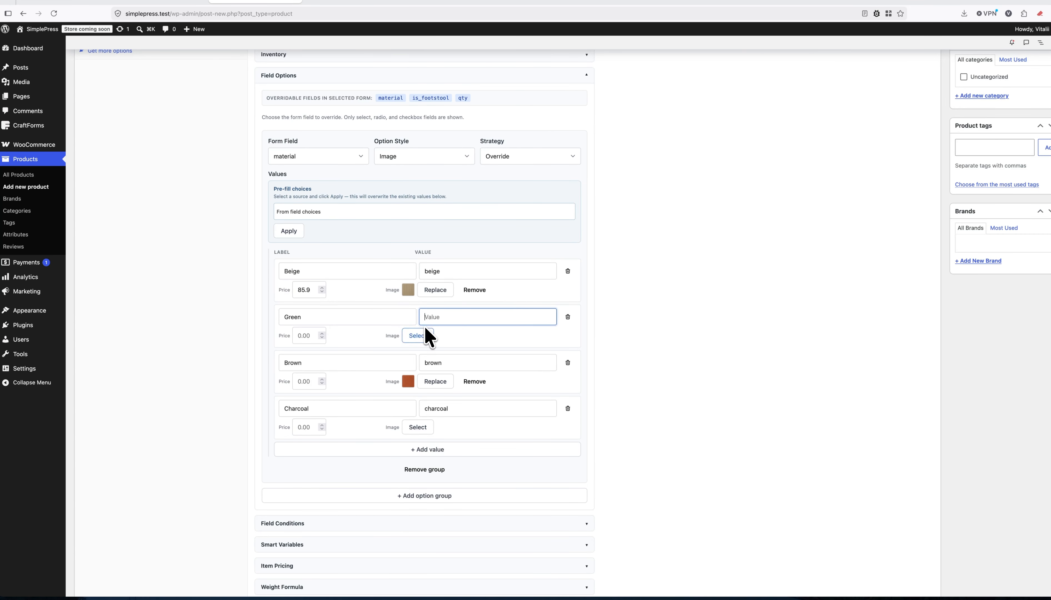
pyautogui.click(319, 317)
pyautogui.moveTo(311, 318); pyautogui.dragTo(270, 313)
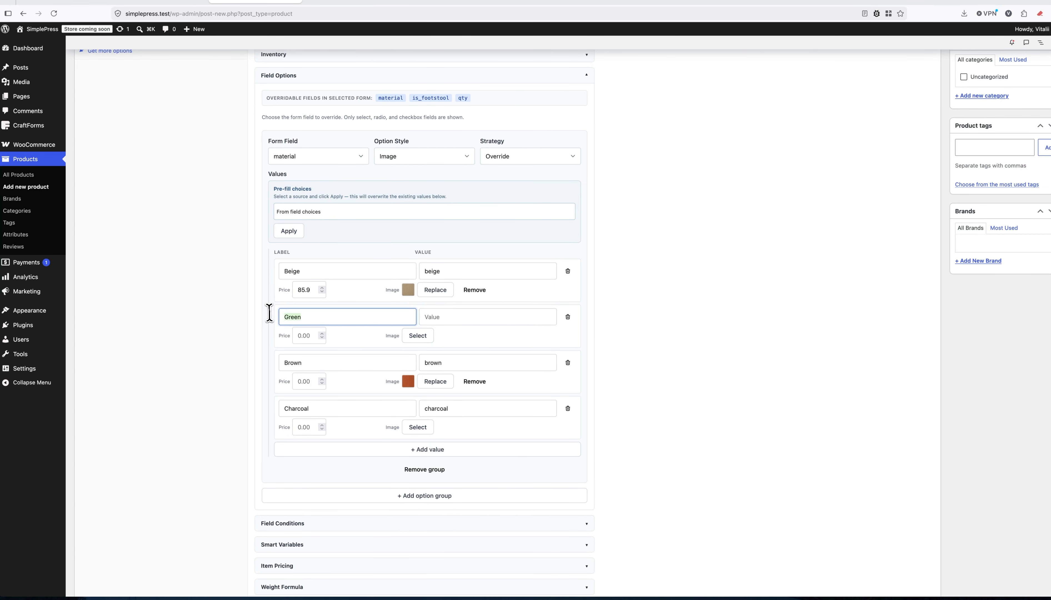
pyautogui.write('Blue')
pyautogui.click(417, 337)
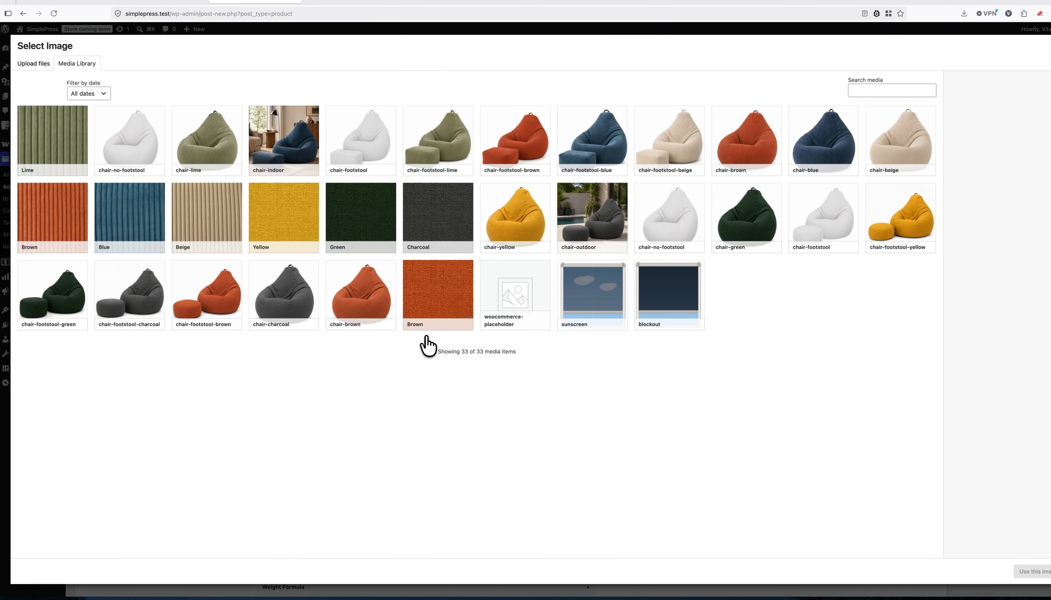
pyautogui.click(134, 229)
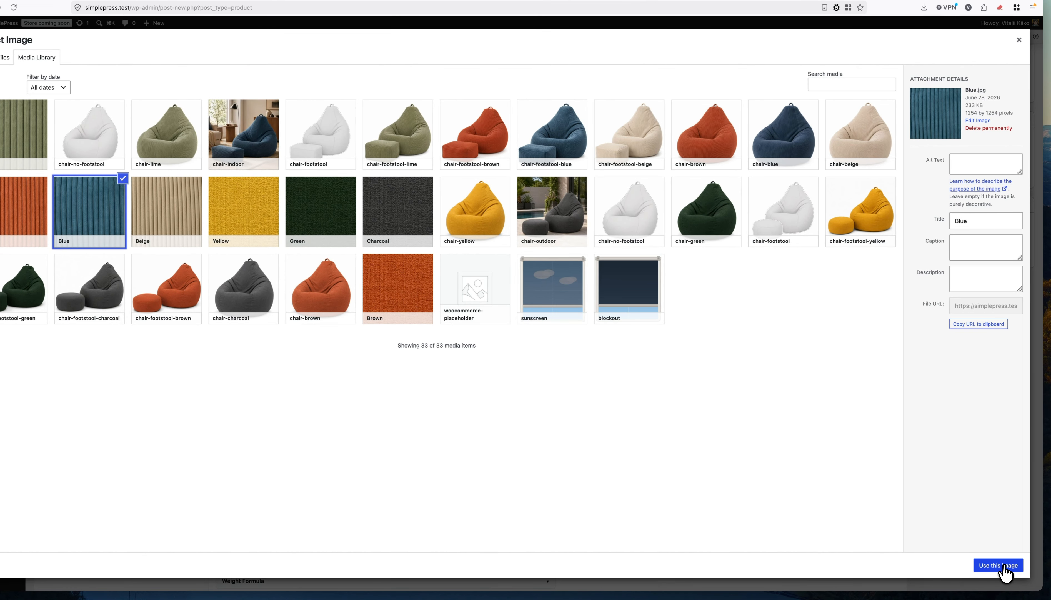
pyautogui.click(1013, 569)
# Fill in the Blue and Brown option prices, reusing the 85.9 price.
pyautogui.moveTo(319, 298); pyautogui.dragTo(286, 297)
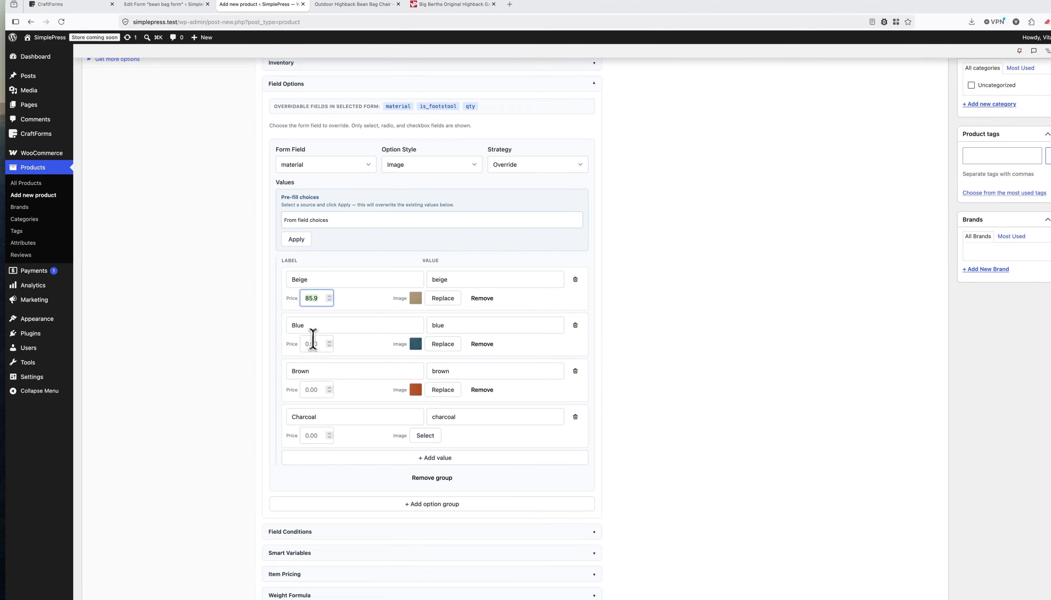
pyautogui.click(317, 346)
pyautogui.click(315, 390)
pyautogui.write('85.9')
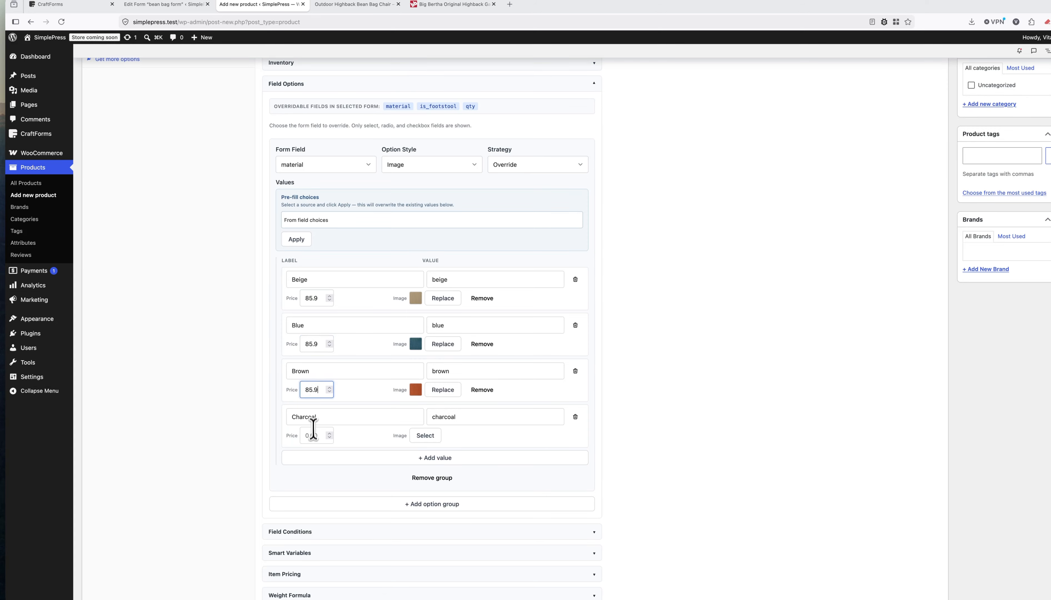
pyautogui.click(312, 435)
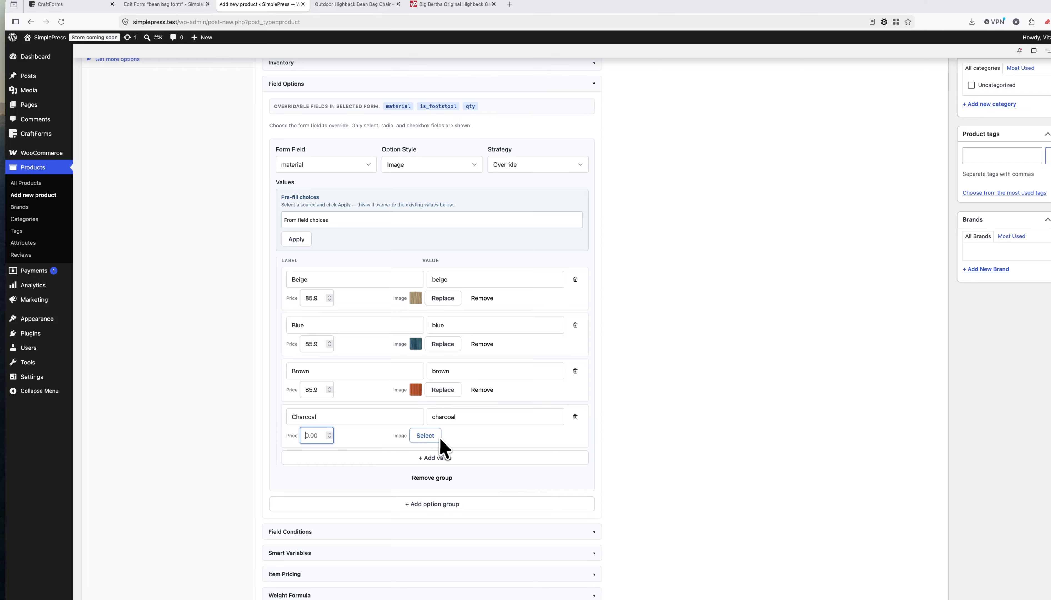
# Rename Charcoal to Lime, attach the Lime swatch and price it 85.9.
pyautogui.doubleClick(459, 417)
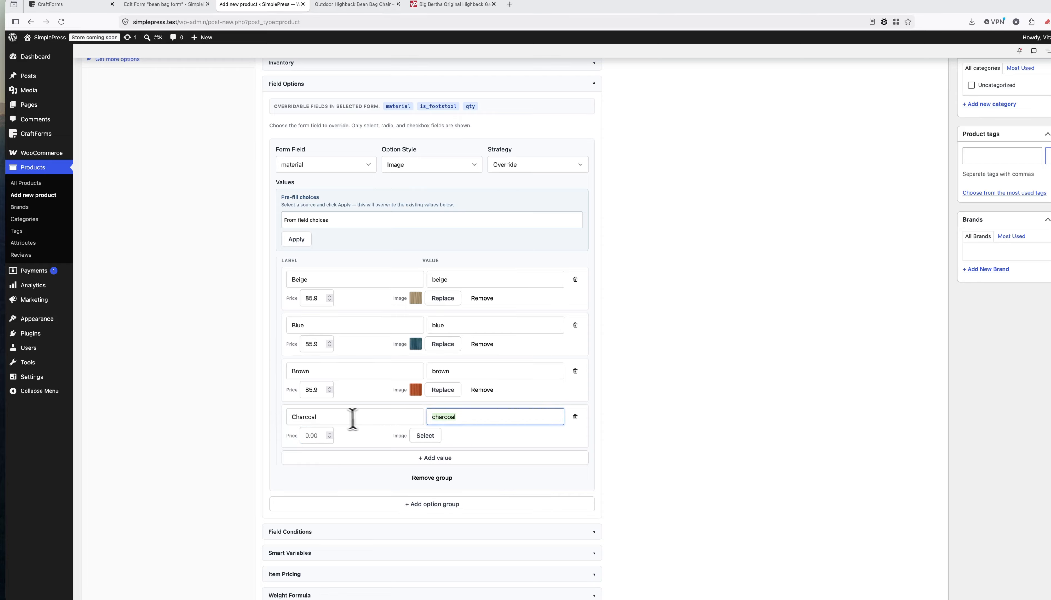
pyautogui.press('BackSpace')
pyautogui.moveTo(352, 419); pyautogui.dragTo(273, 414)
pyautogui.press('BackSpace')
pyautogui.write('Lim')
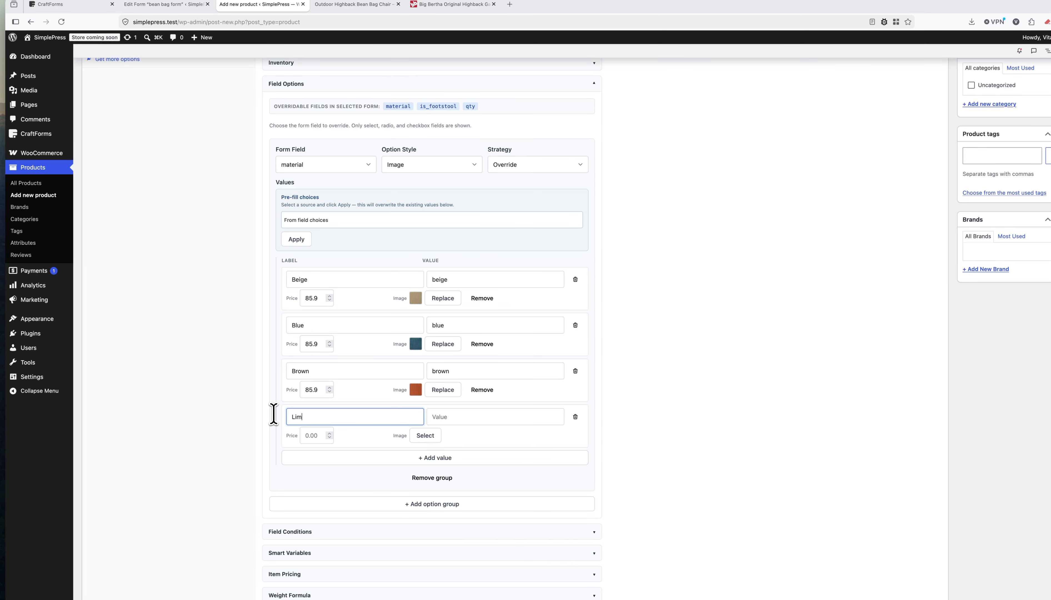
pyautogui.write('e')
pyautogui.click(425, 435)
pyautogui.click(59, 166)
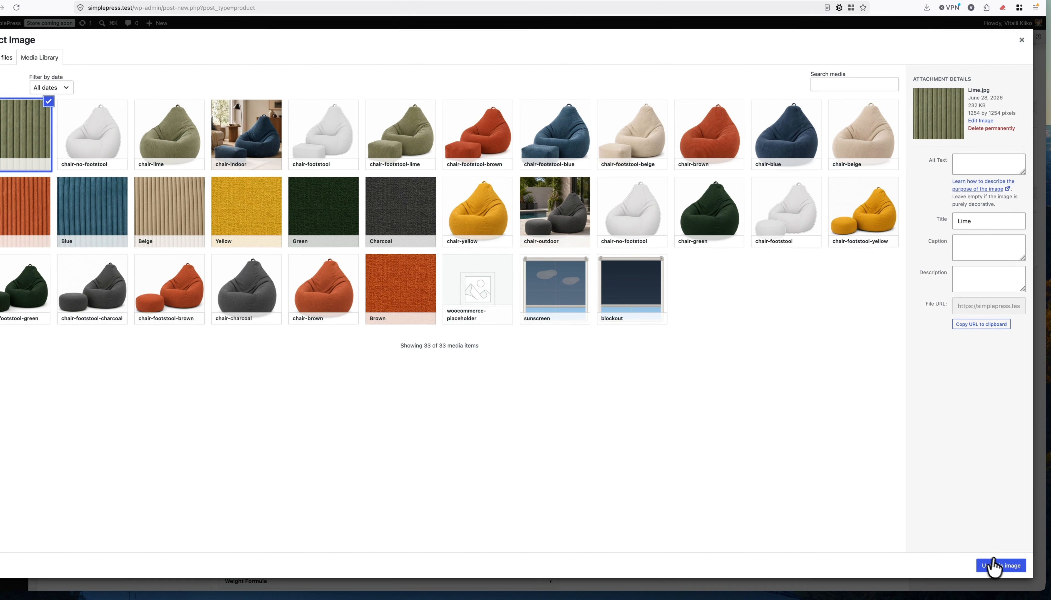
pyautogui.click(1037, 579)
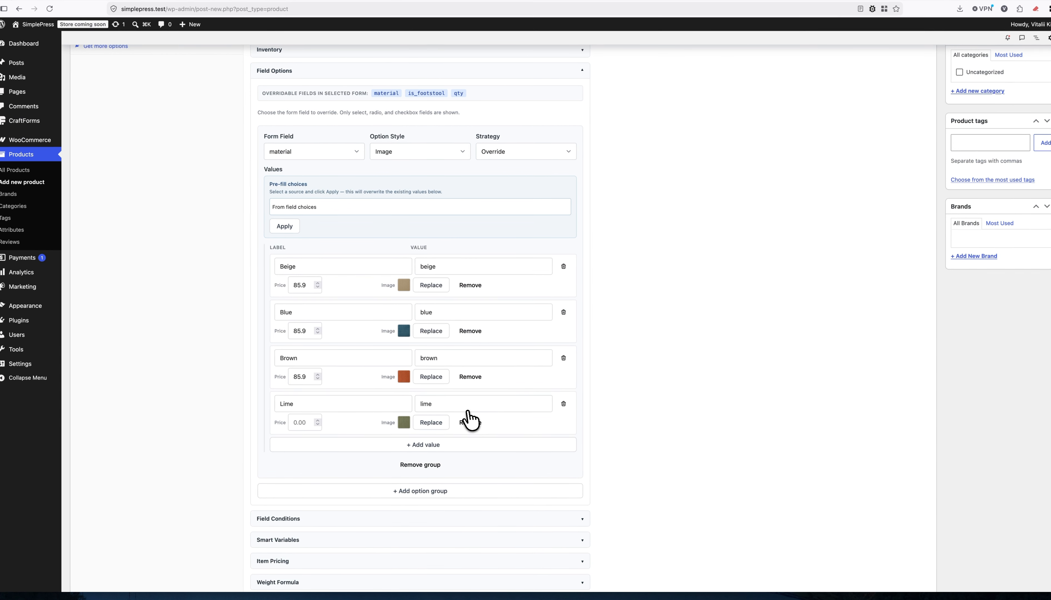
pyautogui.click(301, 422)
pyautogui.write('85.9')
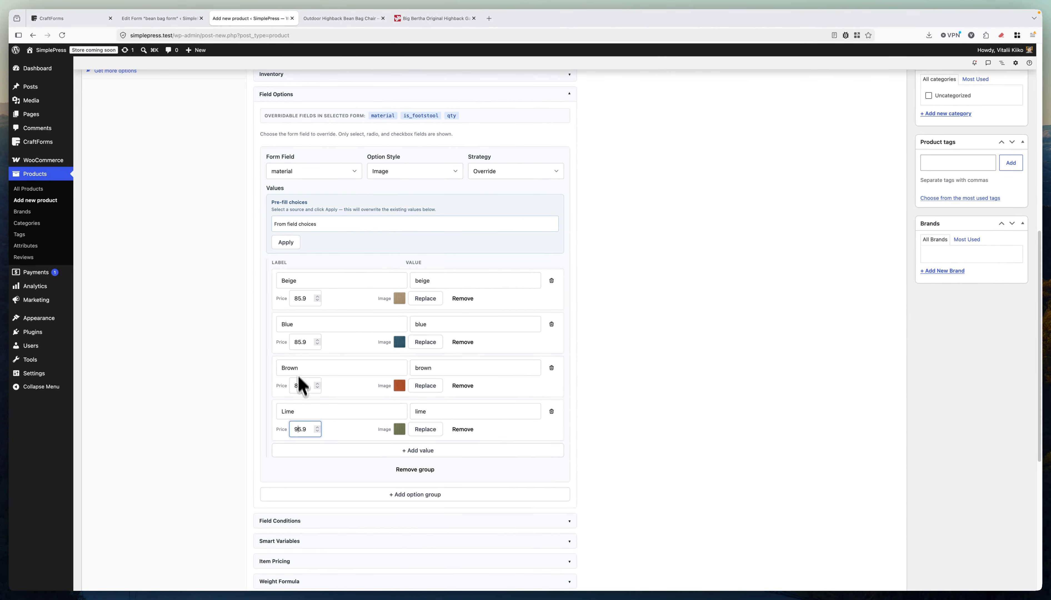
pyautogui.doubleClick(296, 299)
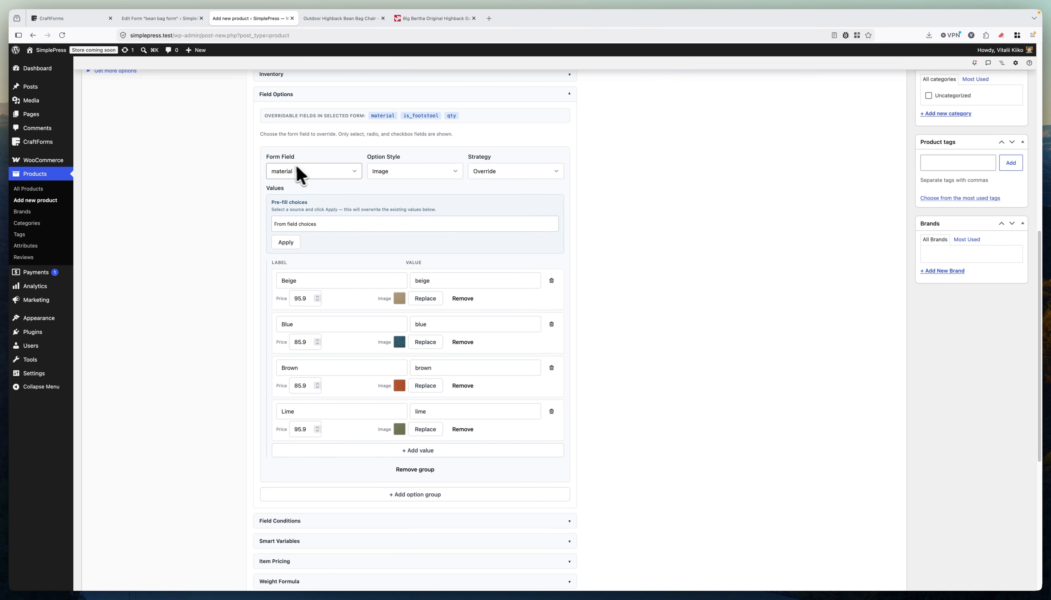
# Add a second option group for the Add a Footstool? field in Cards style.
pyautogui.click(410, 496)
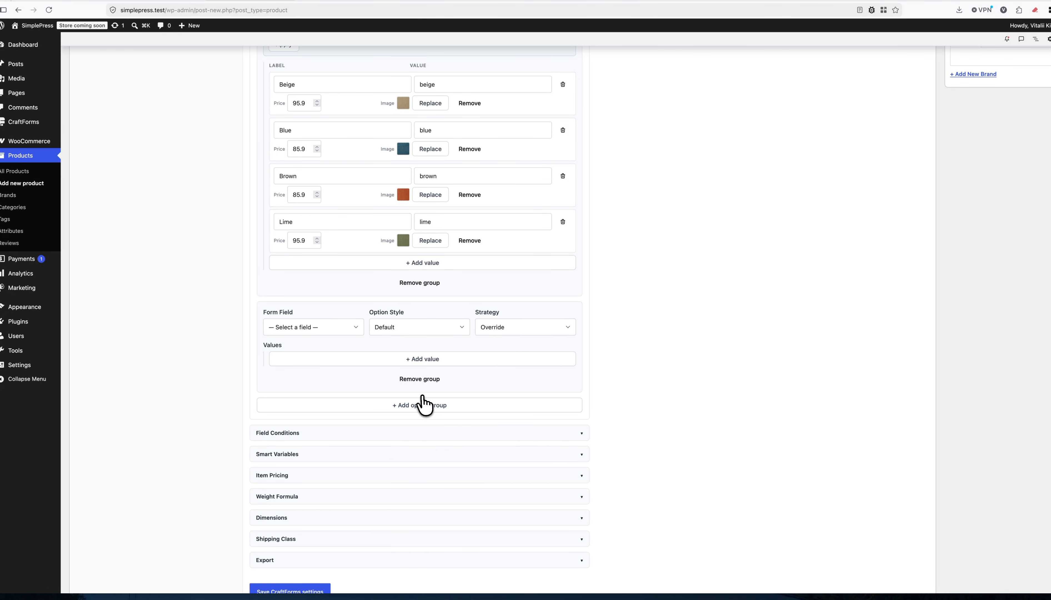
pyautogui.click(318, 327)
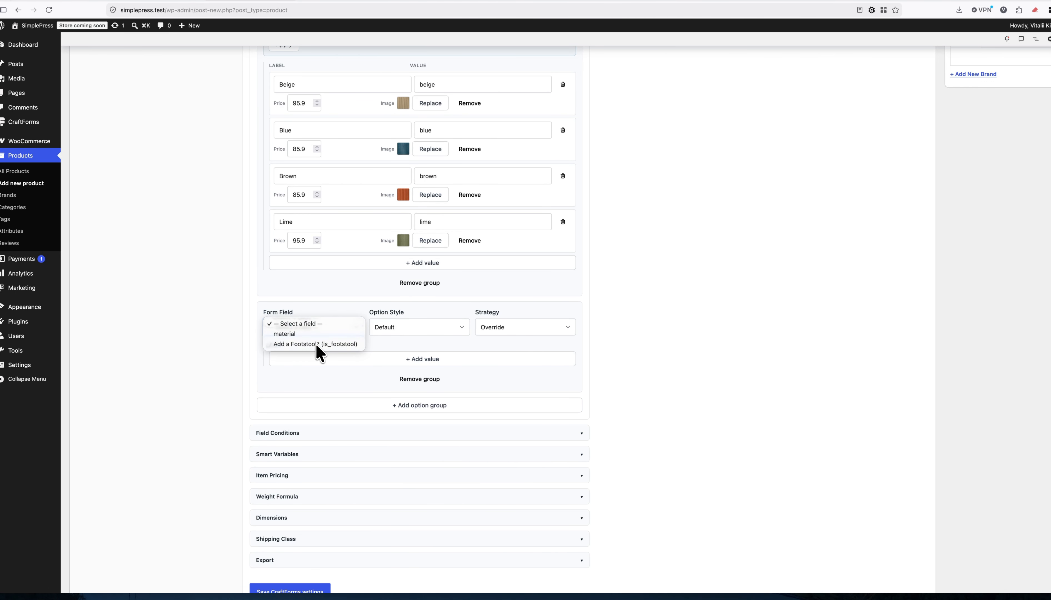
pyautogui.click(317, 345)
pyautogui.click(459, 328)
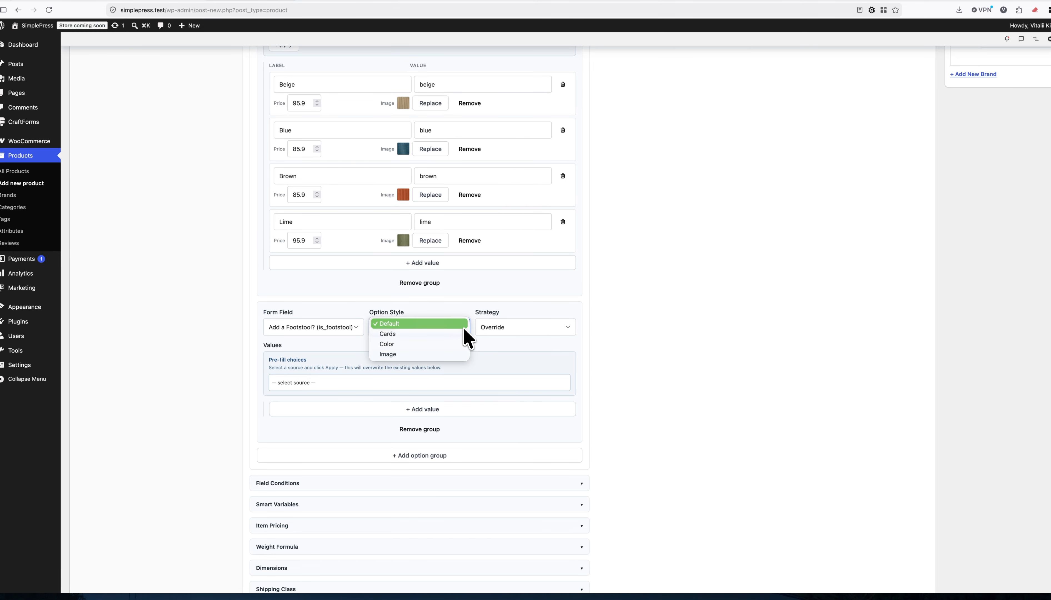
pyautogui.click(400, 333)
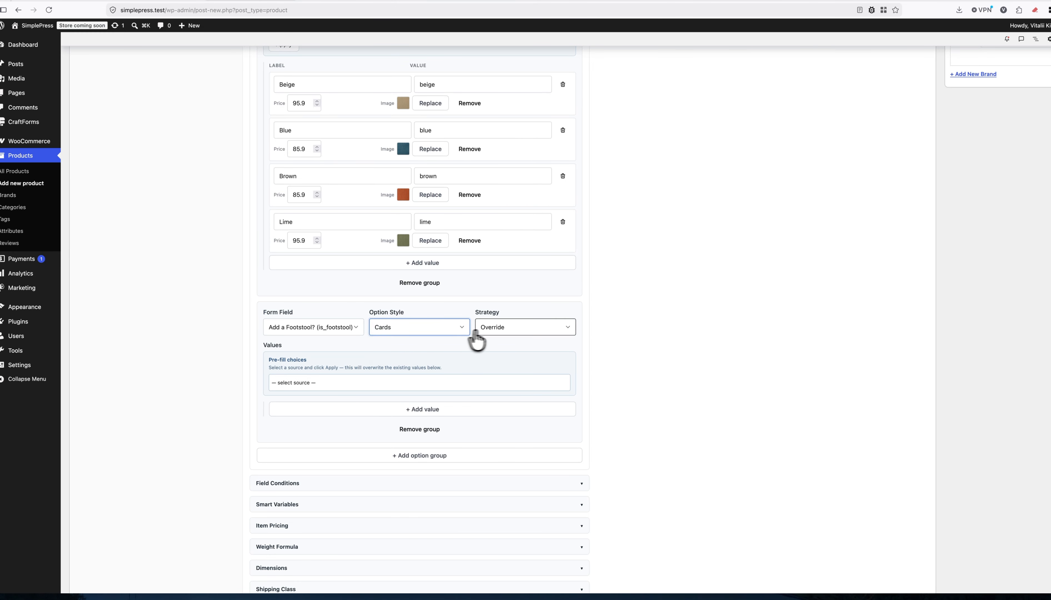
# Review the footstool group's Strategy choices, leaving it on Override for now.
pyautogui.click(506, 330)
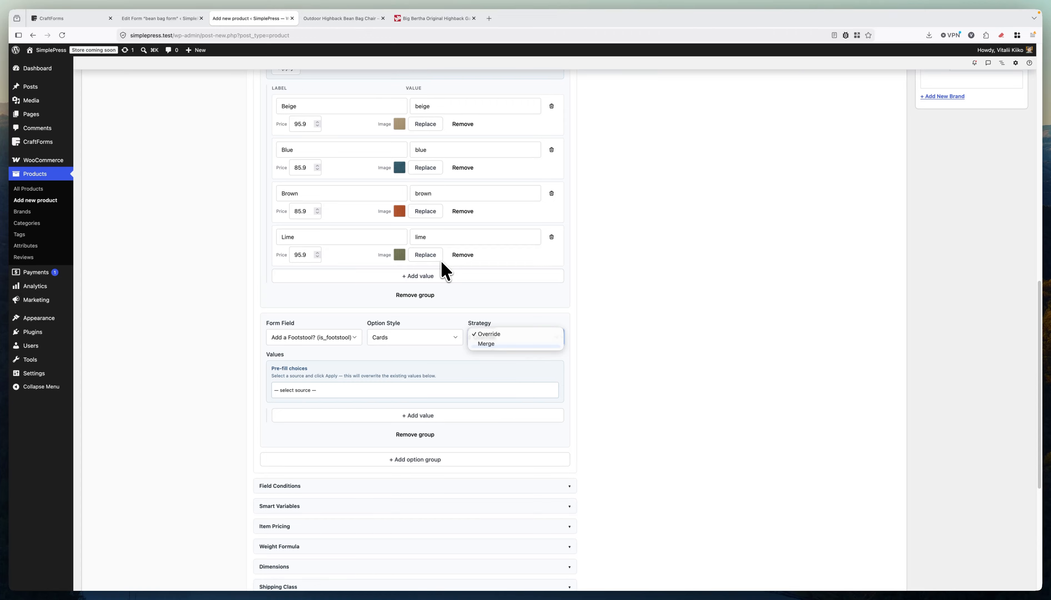
pyautogui.click(603, 235)
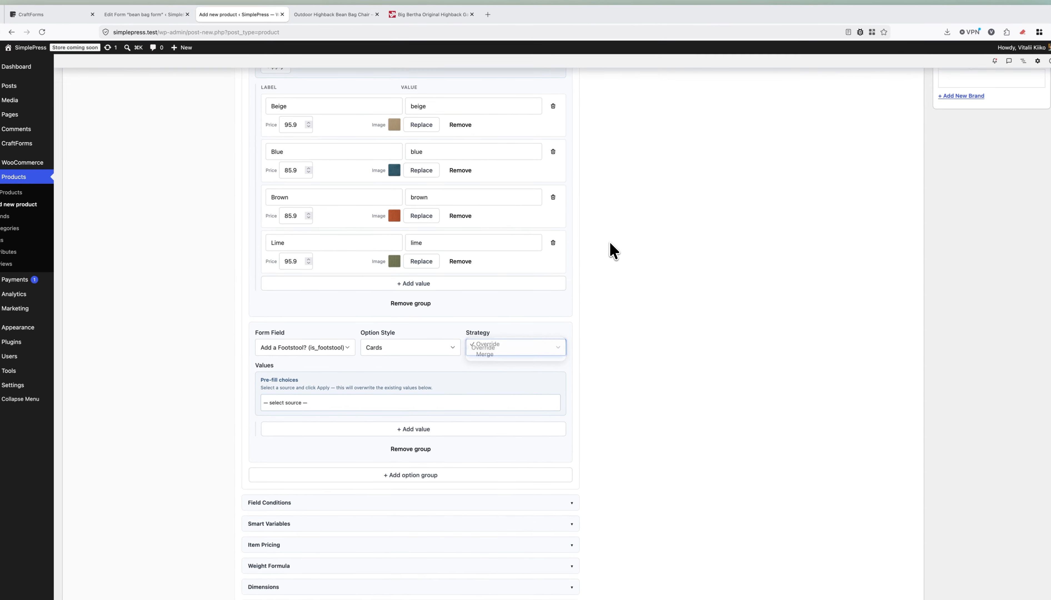
pyautogui.scroll(1, 597, 243)
pyautogui.scroll(3, 603, 250)
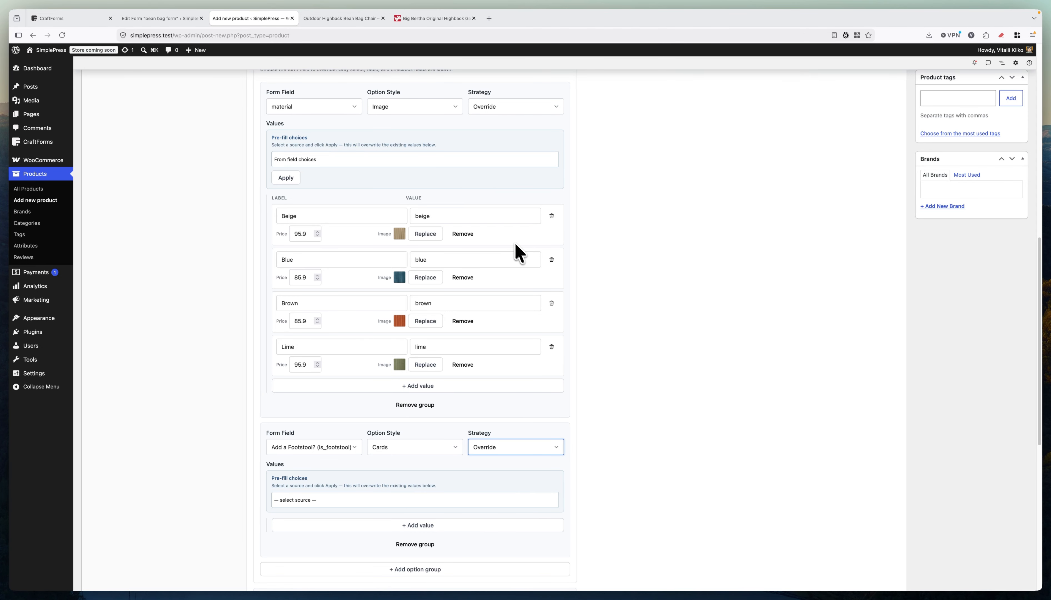
pyautogui.scroll(-5, 518, 253)
pyautogui.click(496, 306)
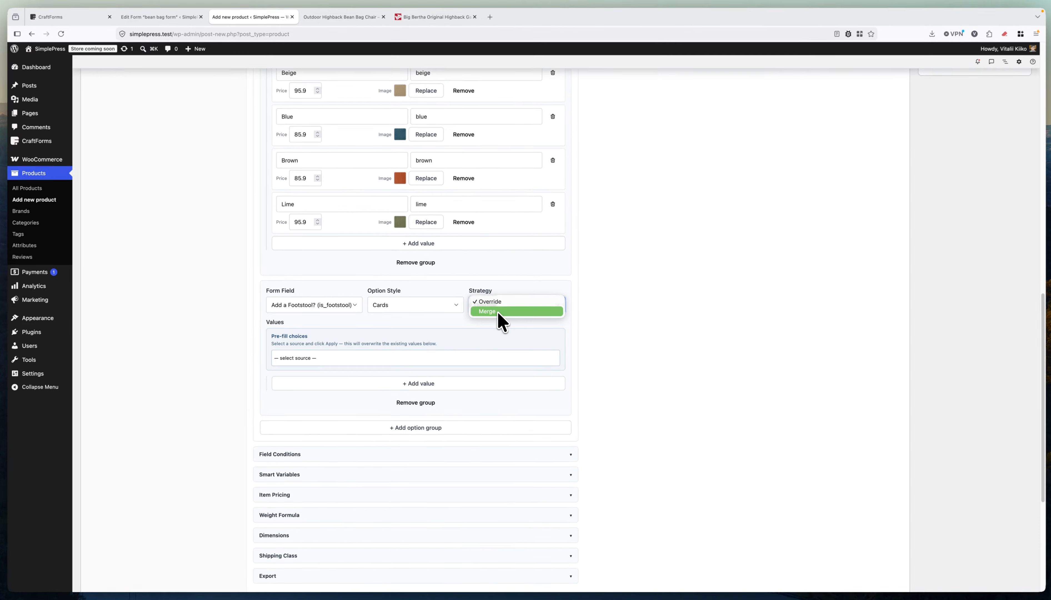
# Set the footstool group to Merge and pre-fill Without/With Footstool from the field's choices.
pyautogui.click(496, 311)
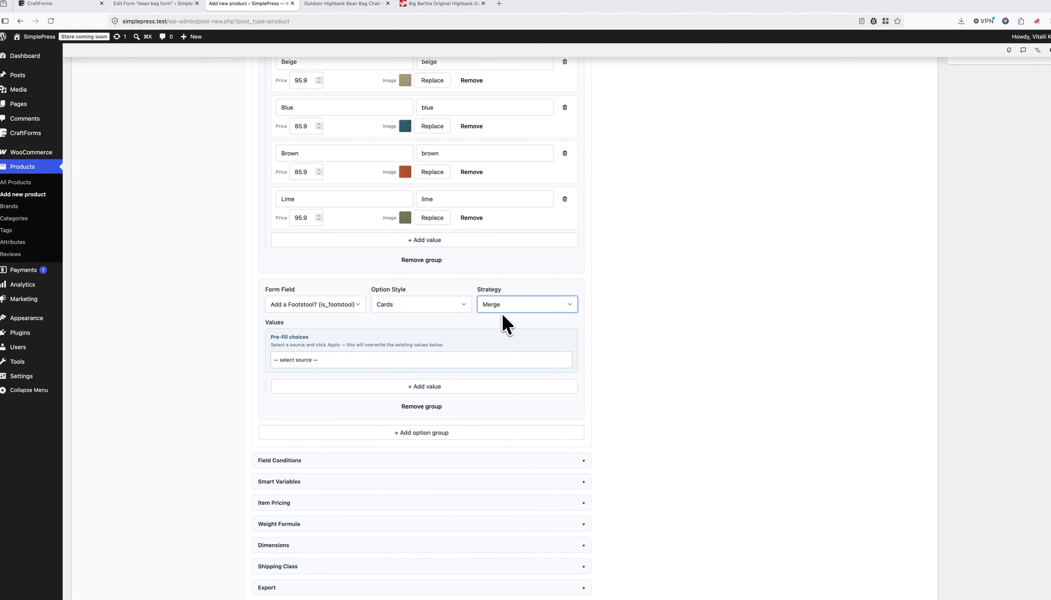
pyautogui.click(343, 360)
pyautogui.click(315, 365)
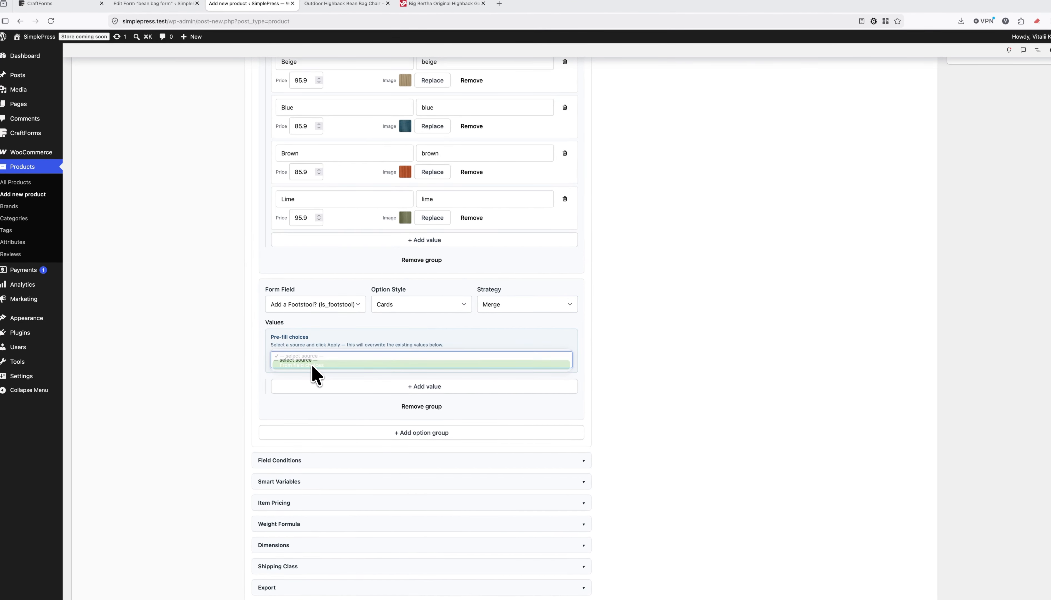
pyautogui.click(291, 382)
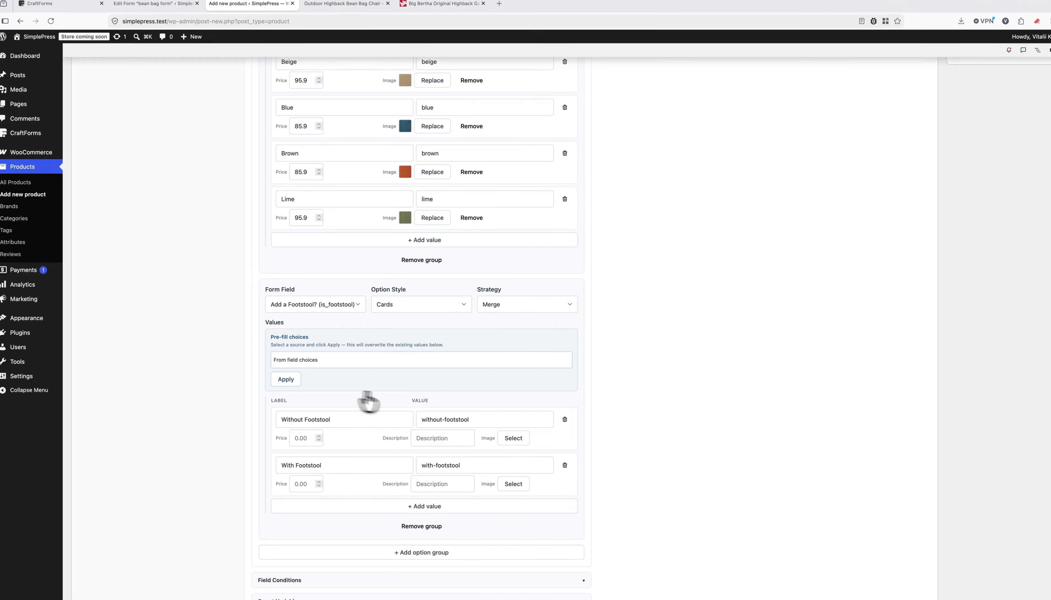
pyautogui.scroll(-5, 375, 399)
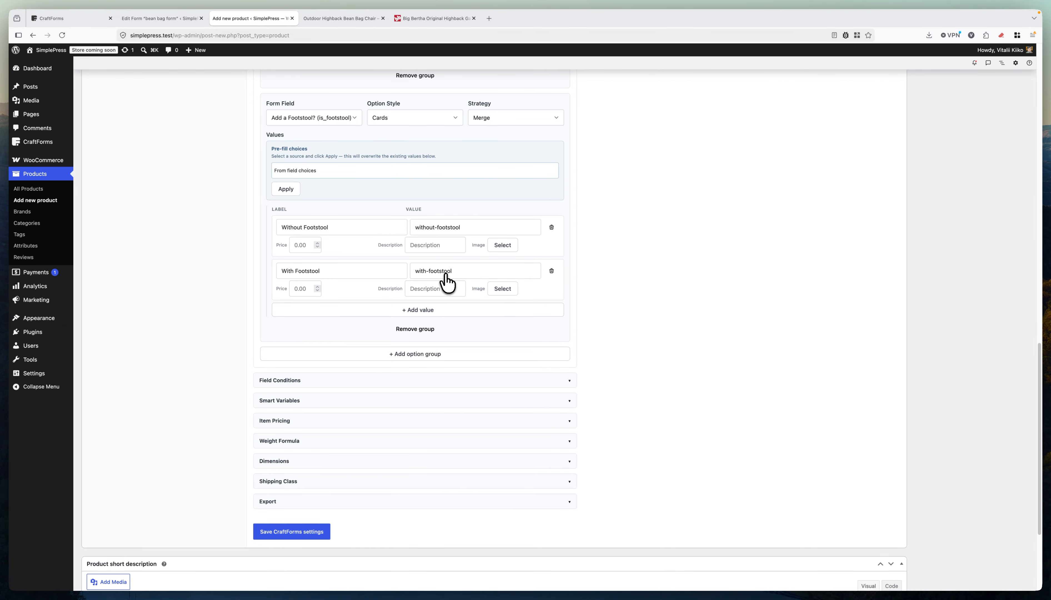
# Assign chair-no-footstool to Without Footstool and chair-footstool to With Footstool.
pyautogui.click(502, 246)
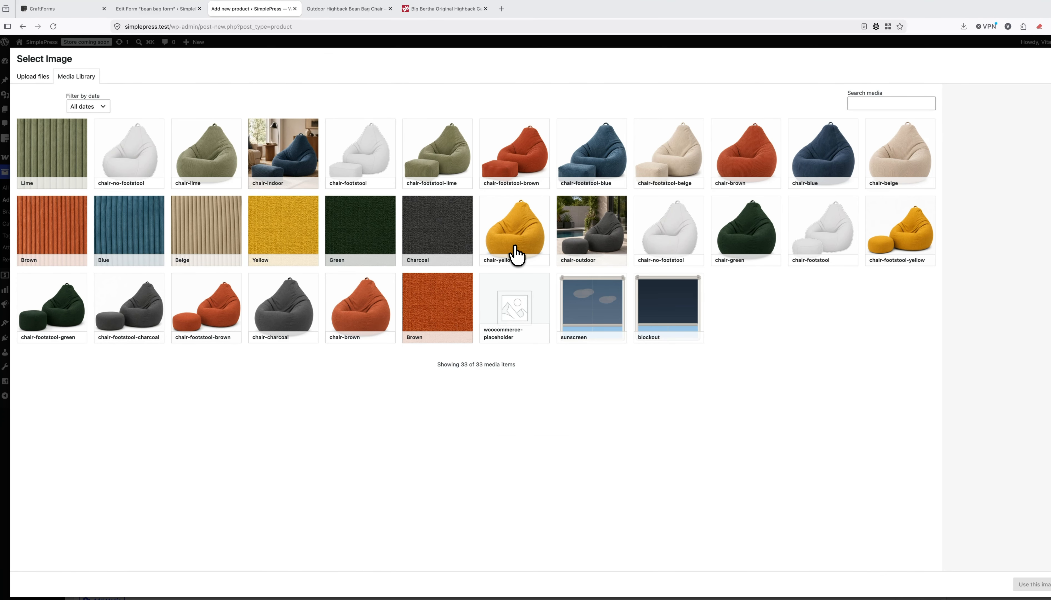
pyautogui.click(148, 171)
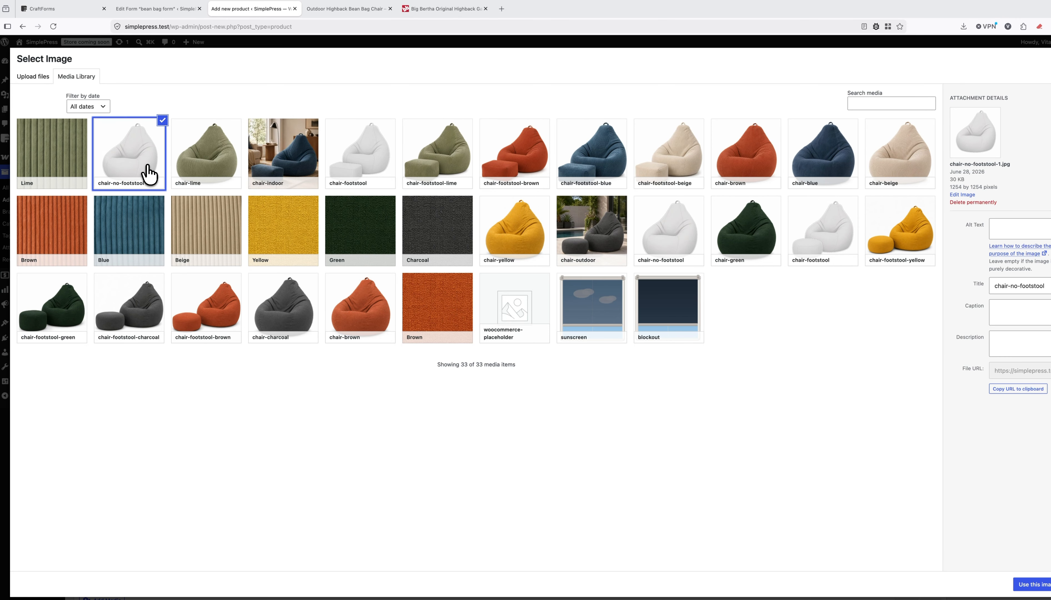
pyautogui.click(1005, 568)
pyautogui.click(492, 288)
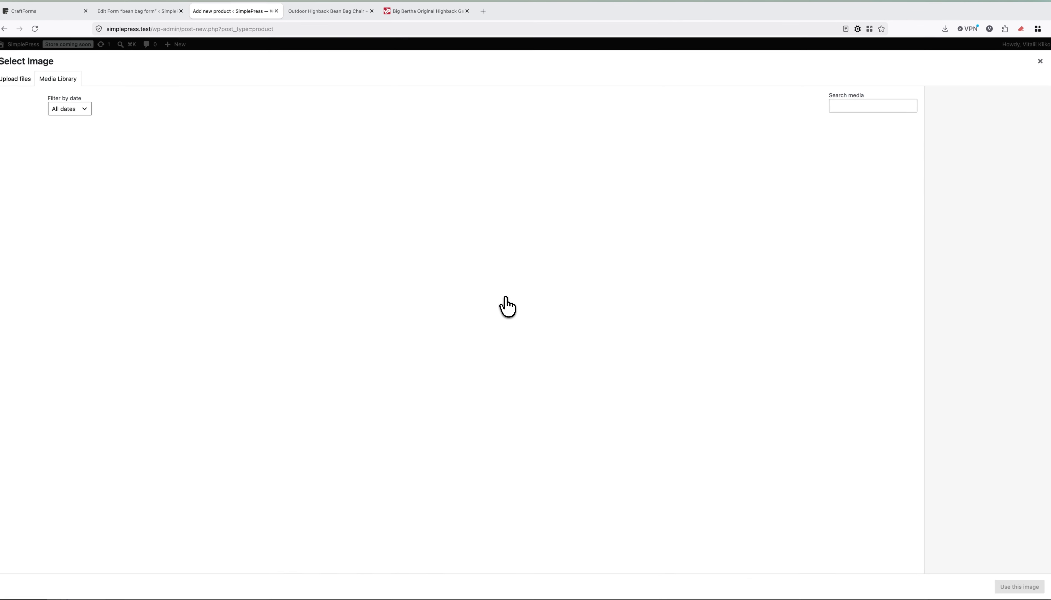
pyautogui.click(343, 171)
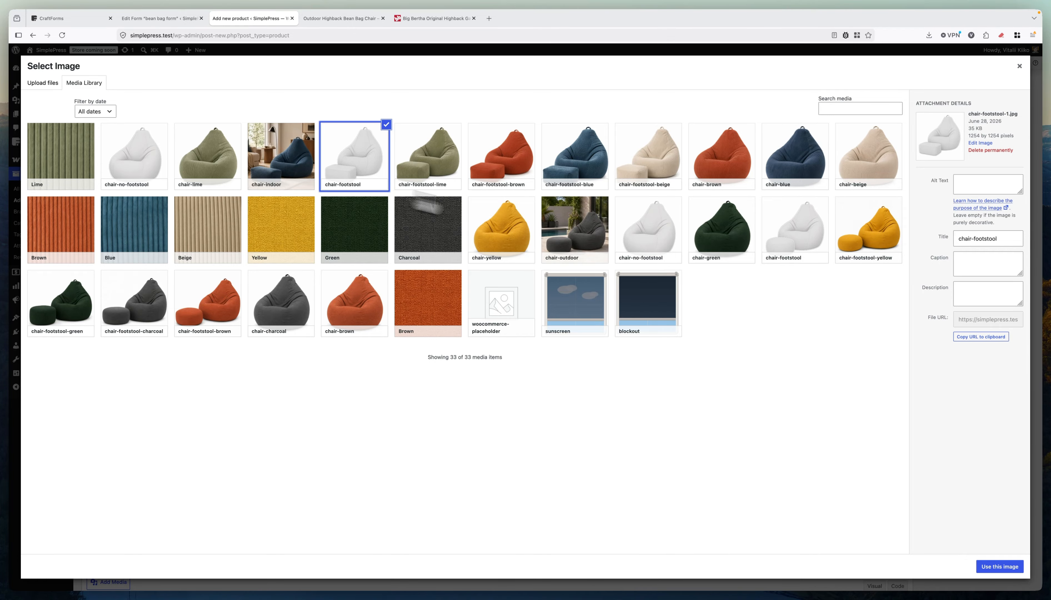
pyautogui.click(994, 567)
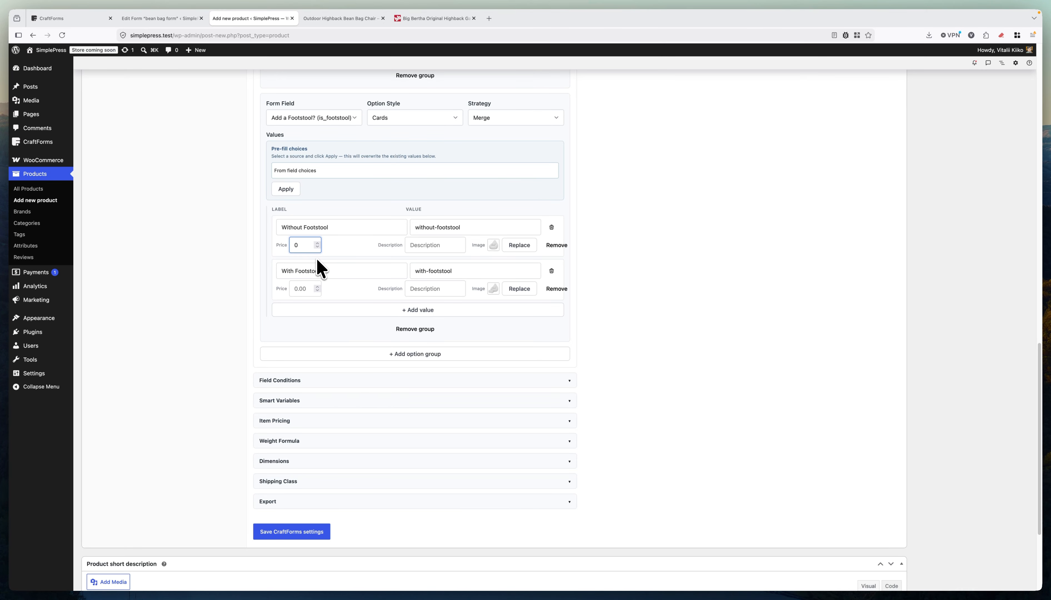
# Enter 24.5 as the With Footstool option's price.
pyautogui.click(304, 289)
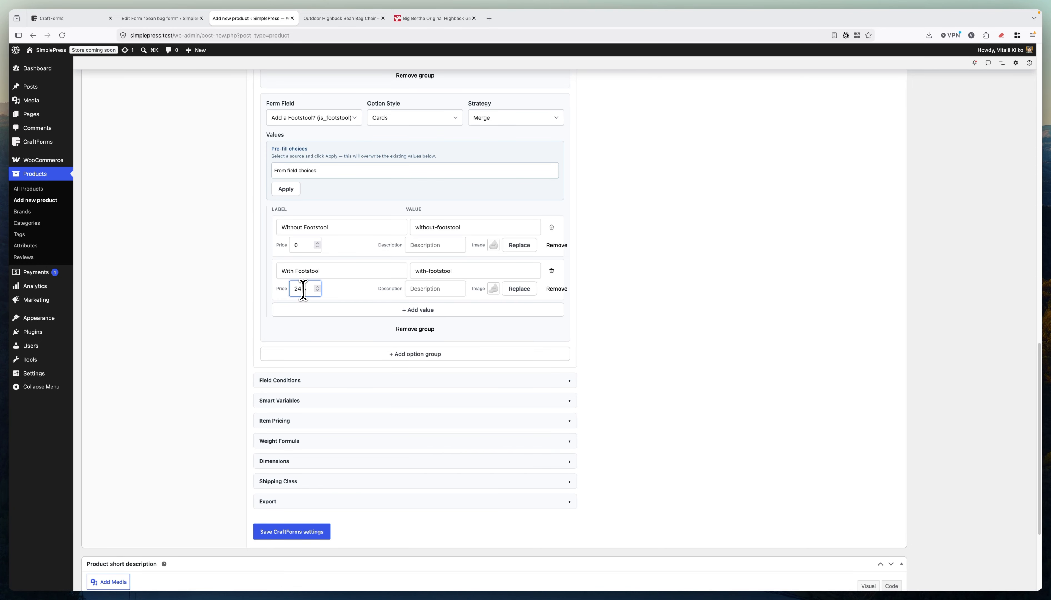
pyautogui.scroll(10, 701, 257)
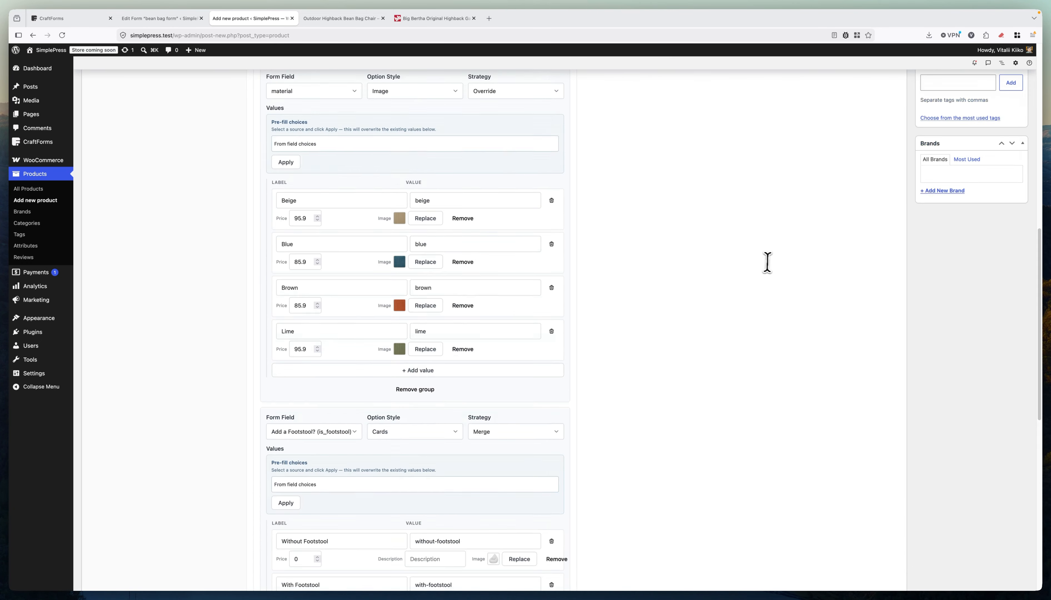
pyautogui.scroll(-6, 559, 282)
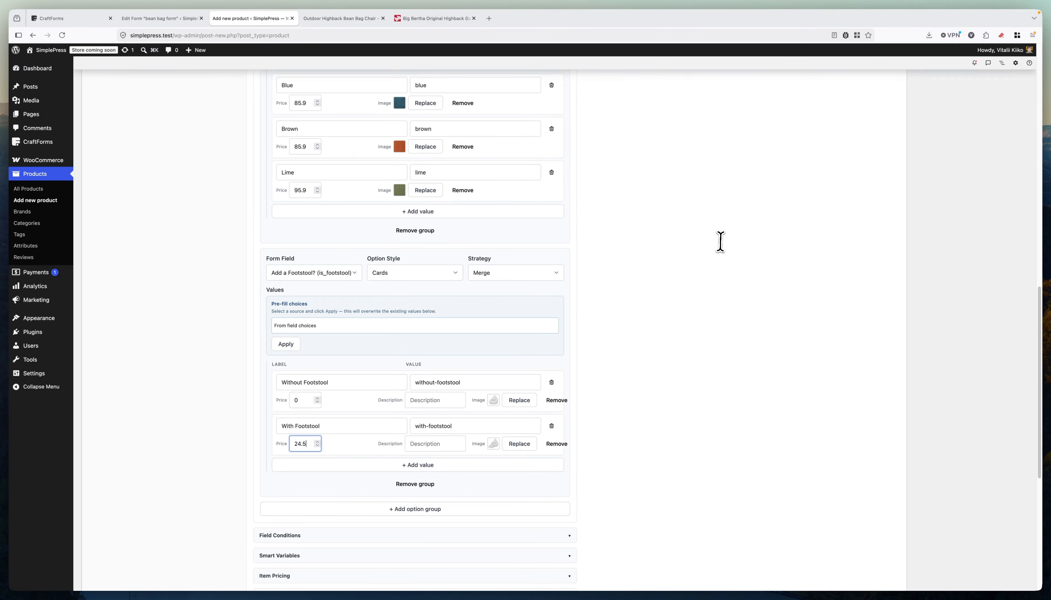
pyautogui.scroll(14, 720, 242)
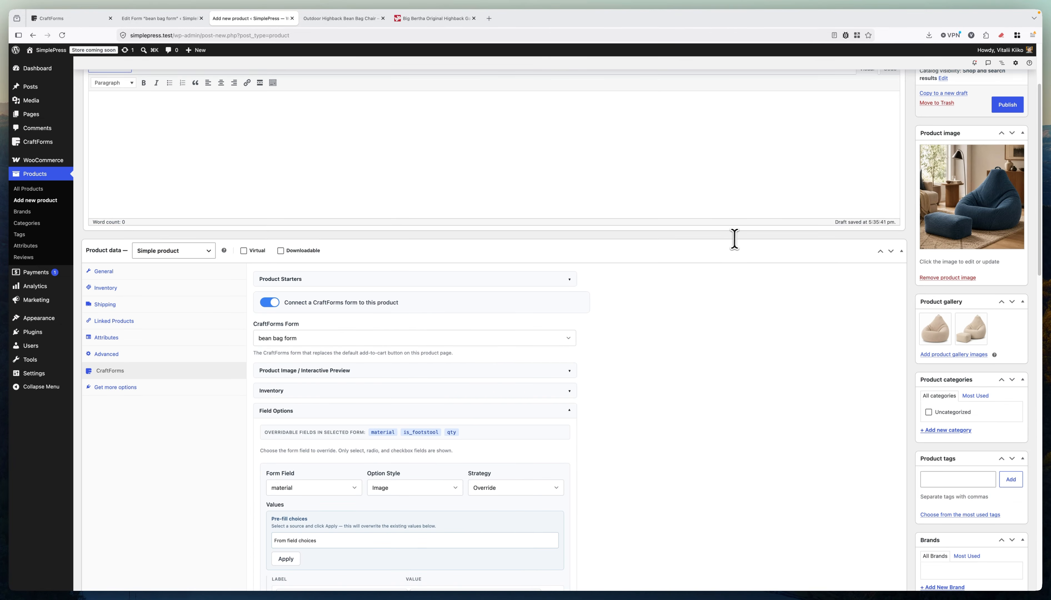
# Publish the Highback Bean Bag Chair and view its product page in a new tab.
pyautogui.click(1003, 105)
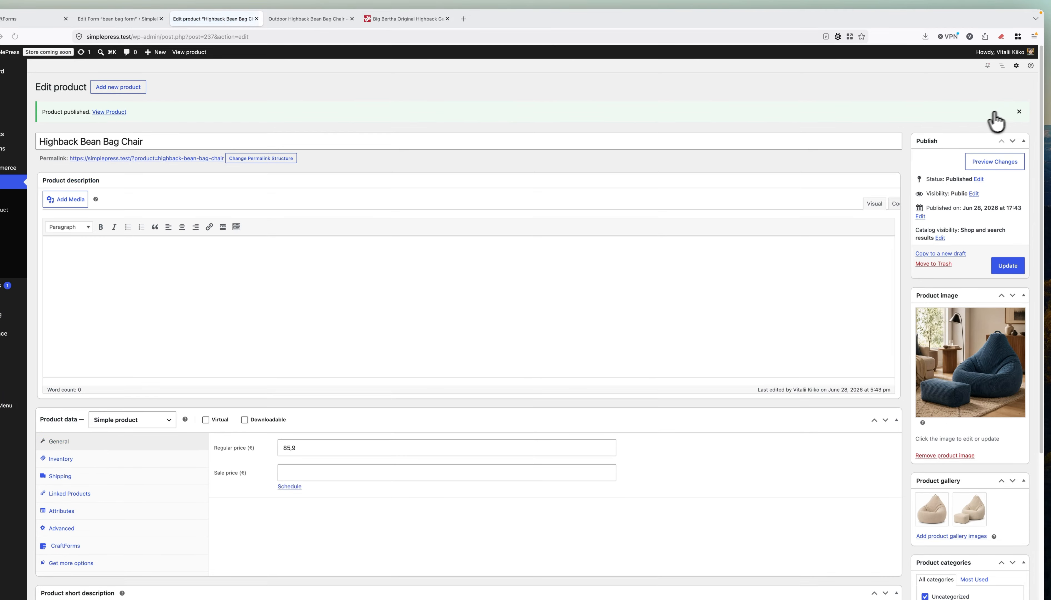
pyautogui.rightClick(231, 159)
pyautogui.click(249, 161)
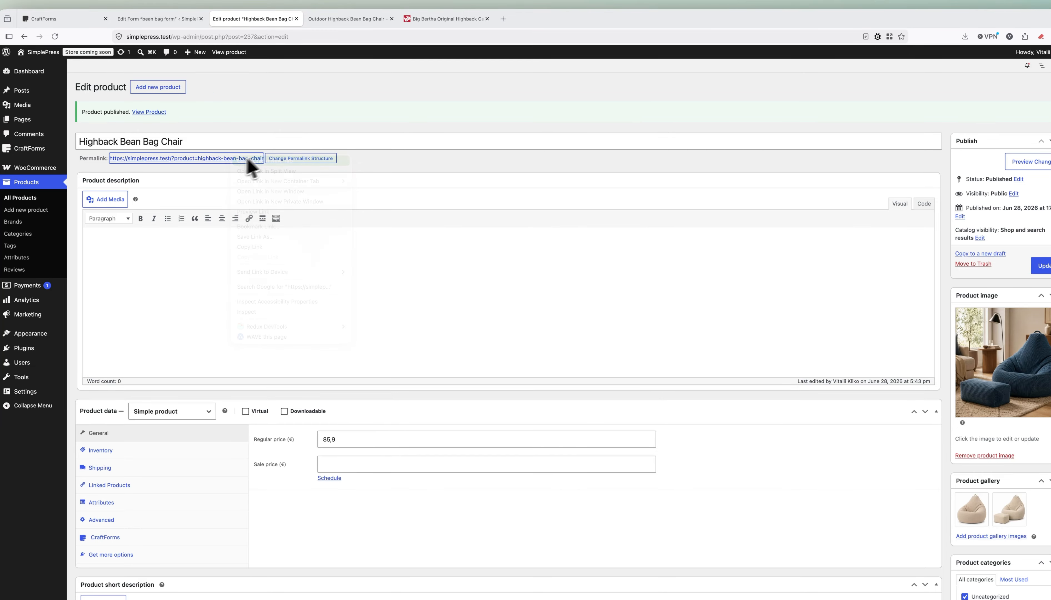
pyautogui.click(358, 19)
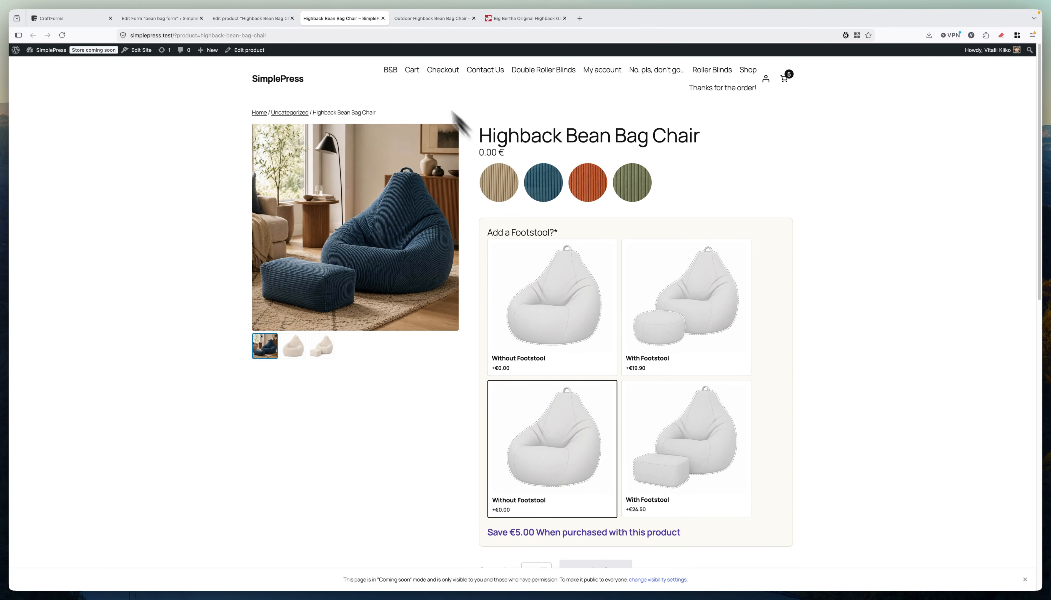
# Return to the product editor and show its CraftForms settings.
pyautogui.click(279, 18)
pyautogui.scroll(-5, 326, 228)
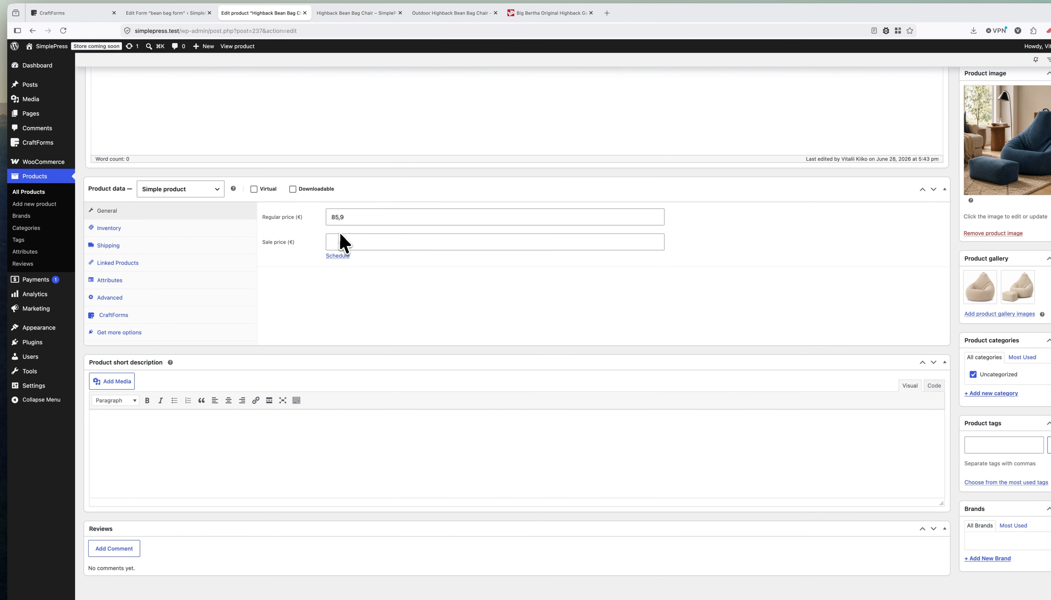
pyautogui.click(155, 316)
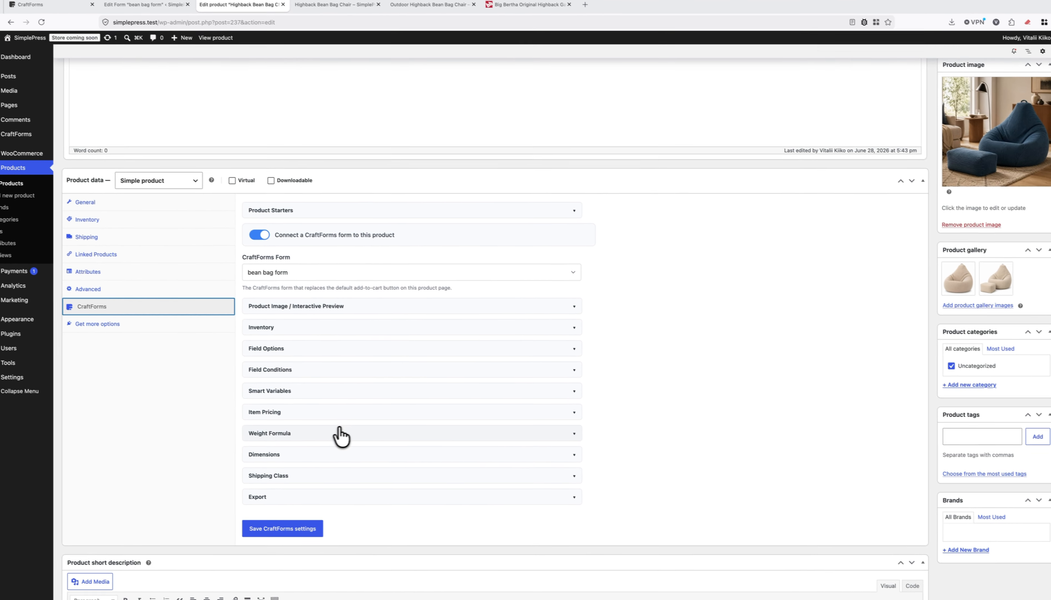
# Switch the Add a Footstool? group's strategy from Merge to Override and update the product.
pyautogui.click(311, 369)
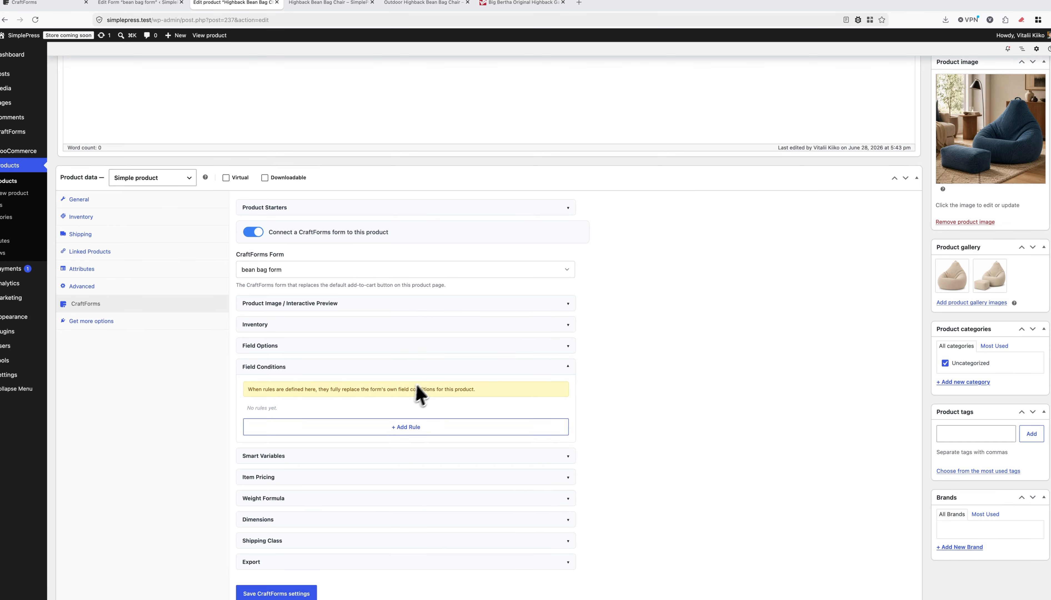
pyautogui.scroll(-3, 426, 380)
pyautogui.click(307, 241)
pyautogui.click(305, 218)
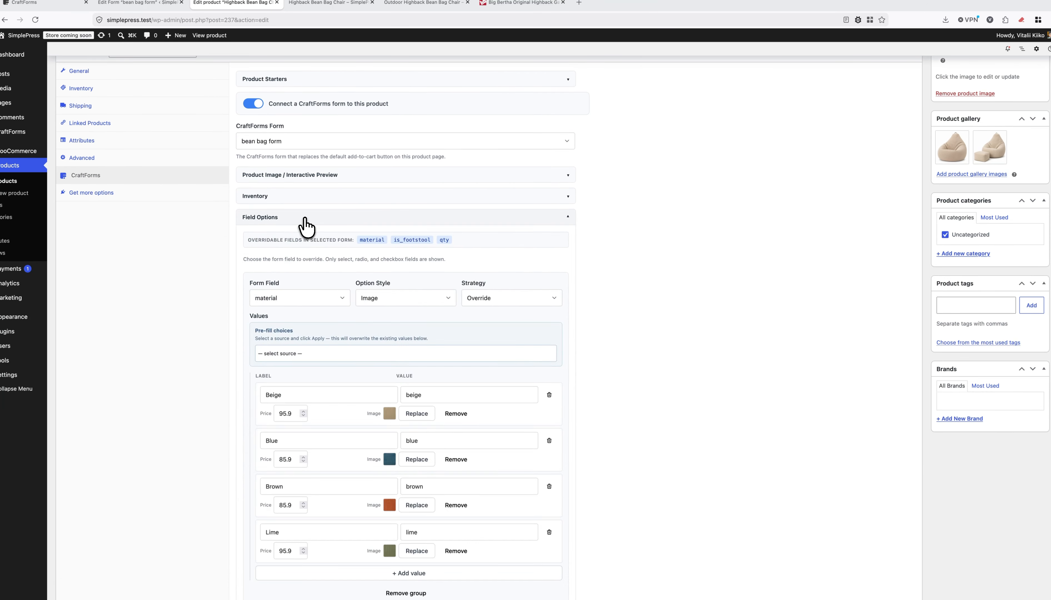
pyautogui.scroll(-8, 413, 301)
pyautogui.click(465, 317)
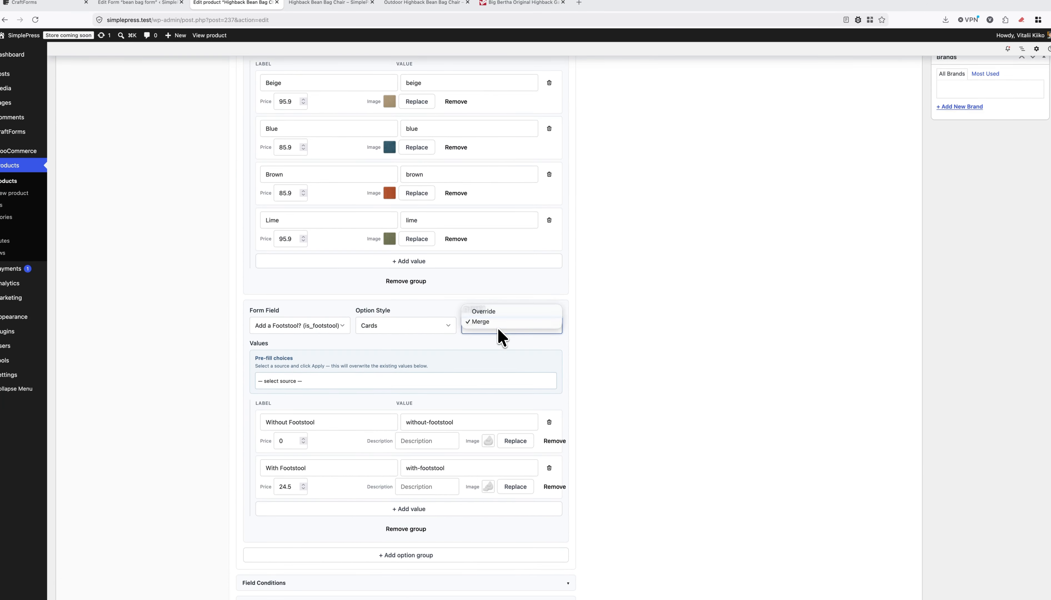
pyautogui.click(500, 311)
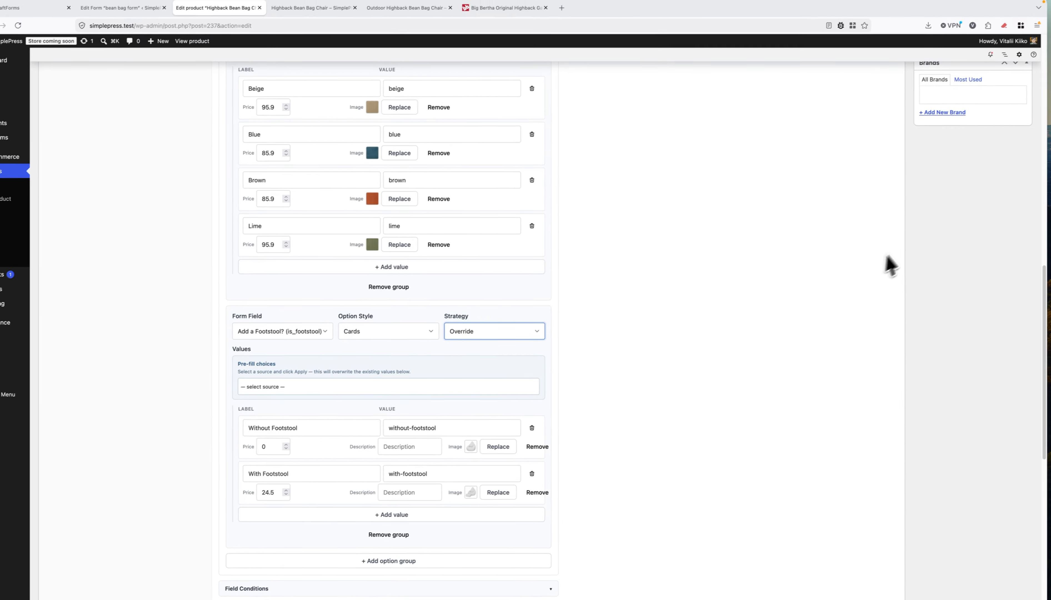
pyautogui.scroll(20, 870, 196)
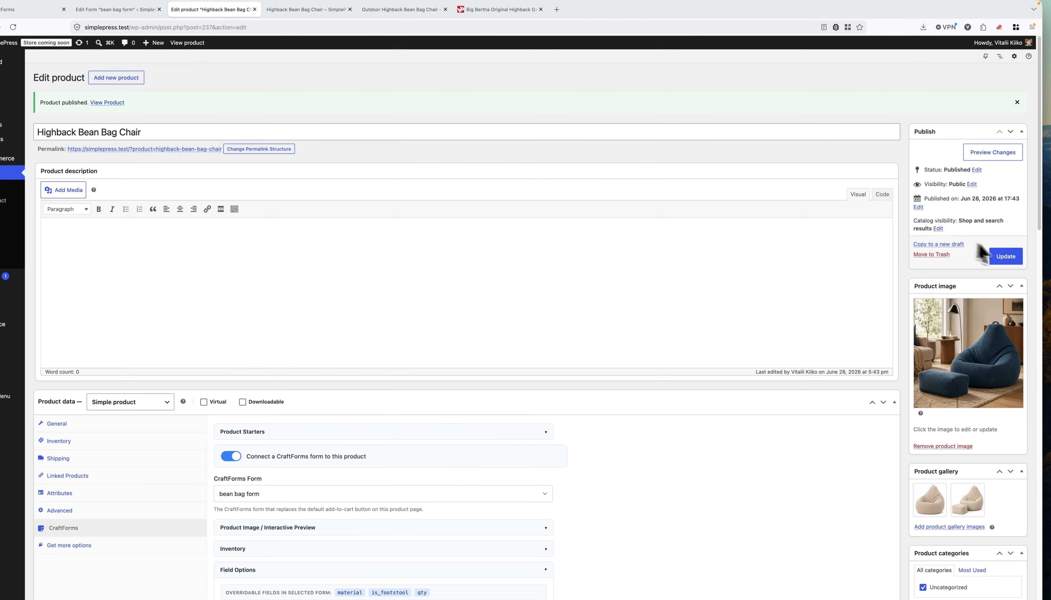
pyautogui.click(1009, 255)
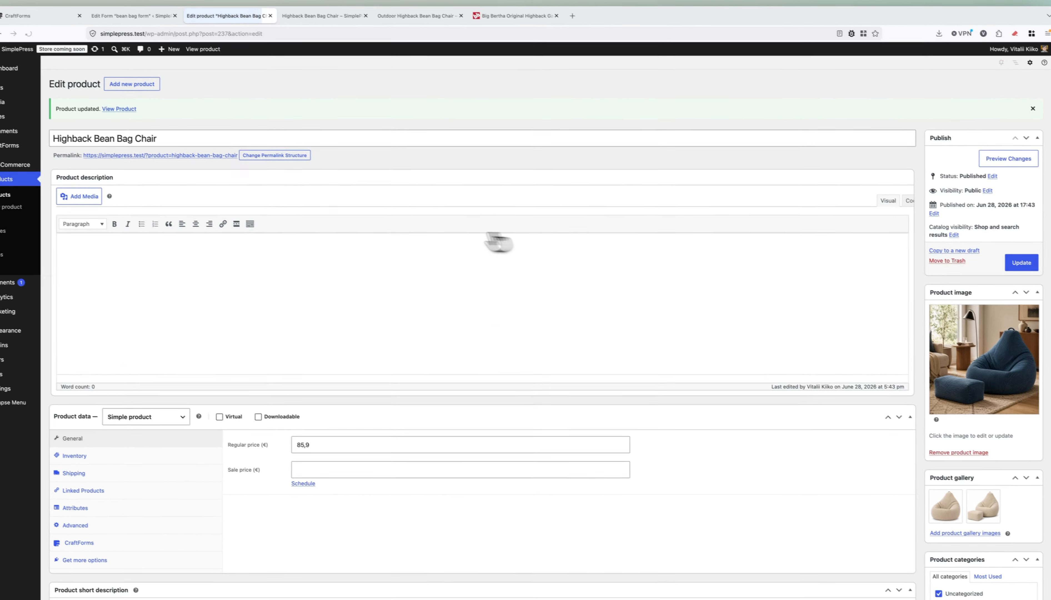
# Compare the Highback Bean Bag Chair page with the Outdoor Highback chair page.
pyautogui.click(310, 9)
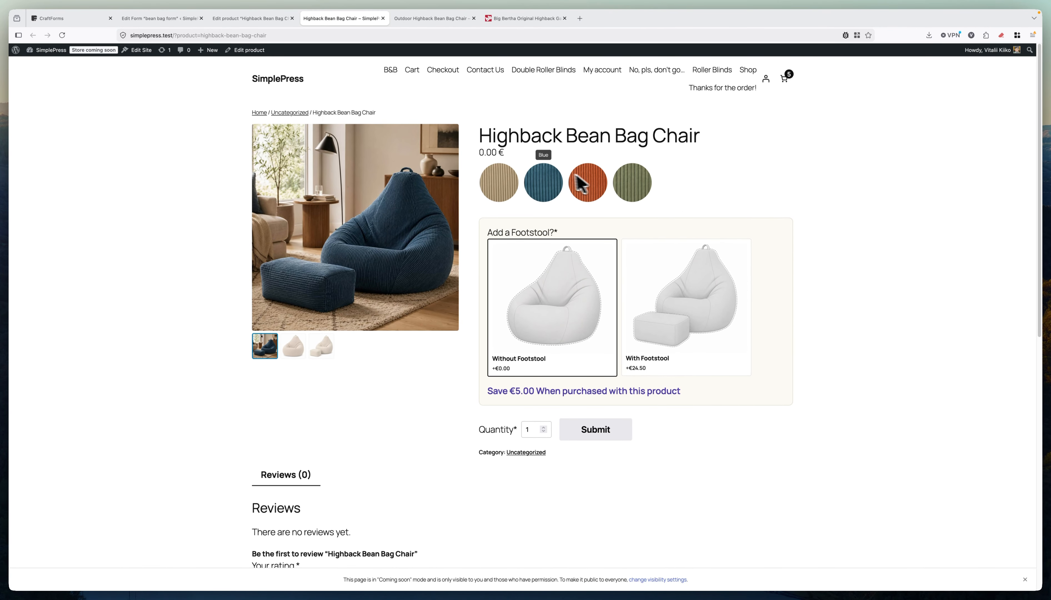
pyautogui.click(432, 18)
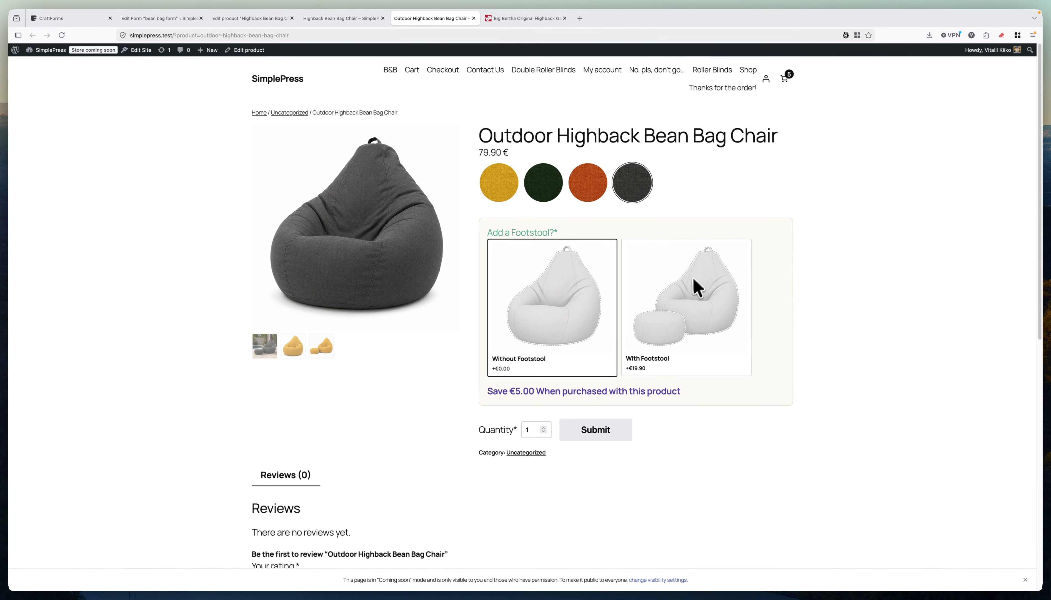
pyautogui.click(345, 19)
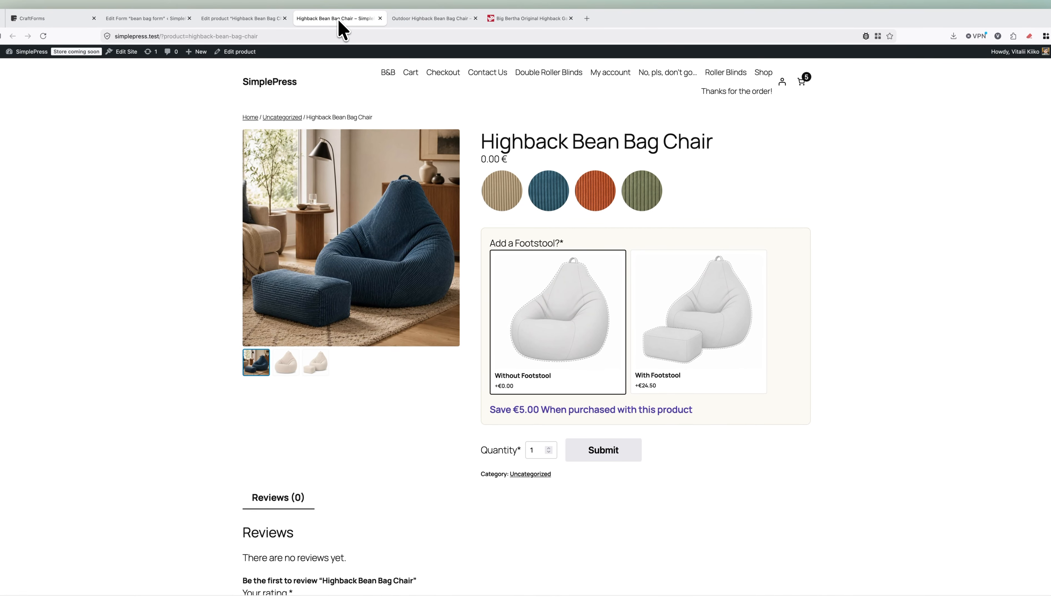
# Try the beige and orange swatches and footstool cards, then return to the product editor.
pyautogui.click(505, 196)
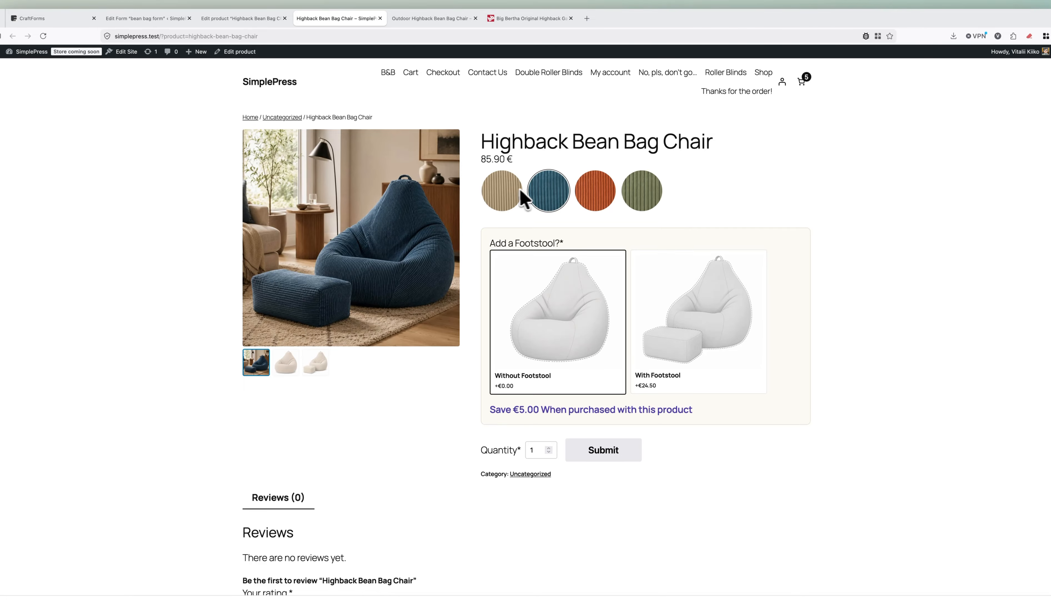
pyautogui.click(587, 197)
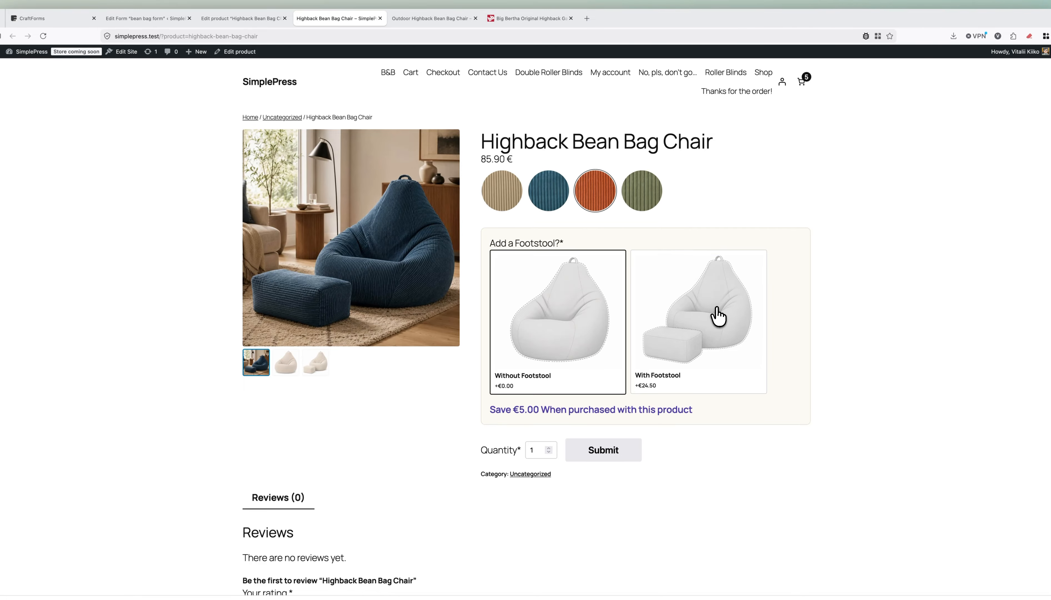
pyautogui.click(715, 315)
pyautogui.click(584, 320)
pyautogui.click(669, 323)
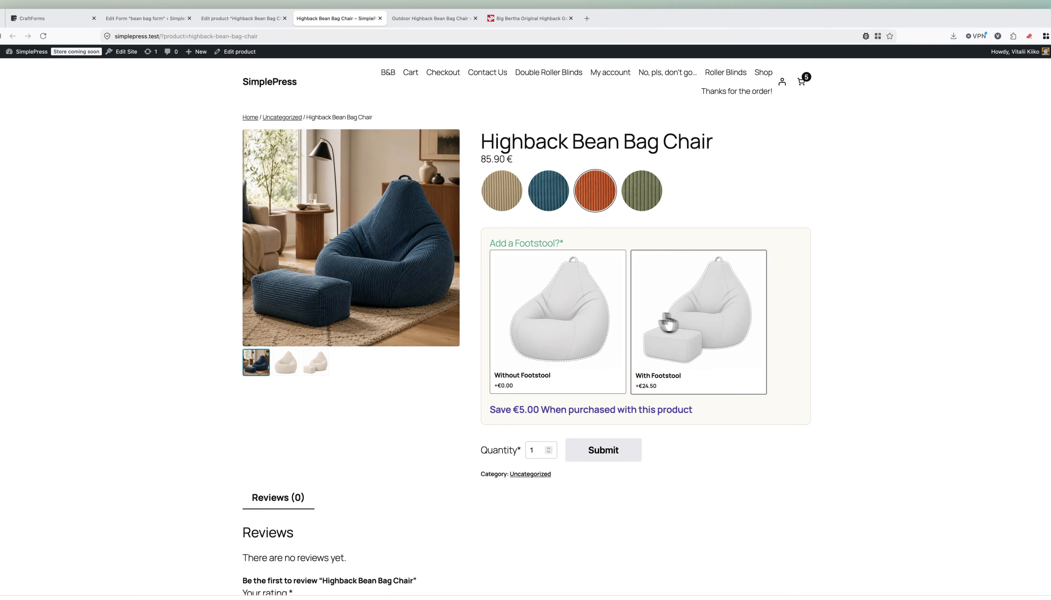
pyautogui.click(588, 317)
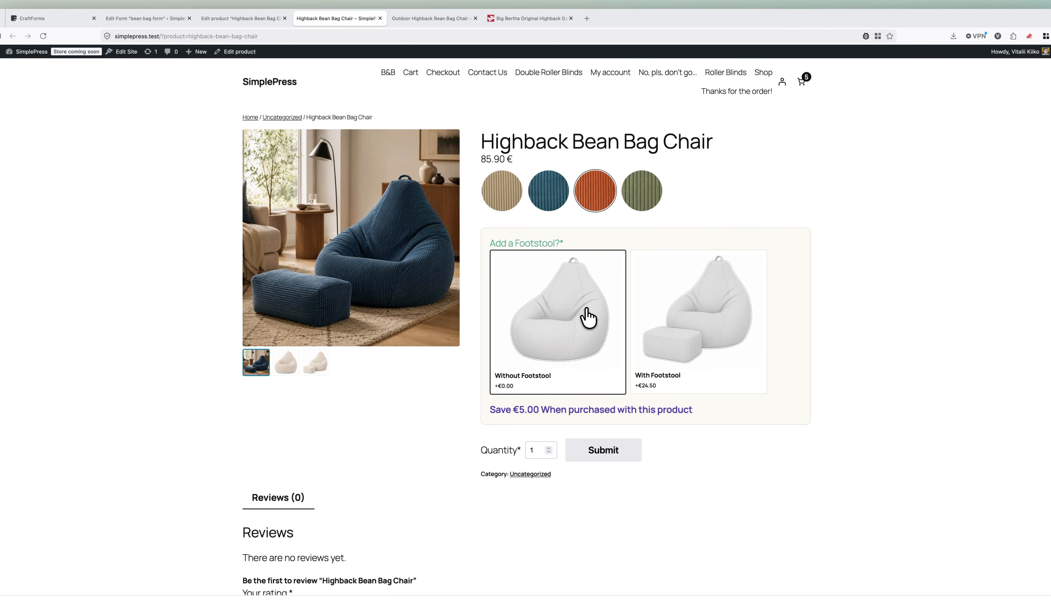
pyautogui.click(269, 20)
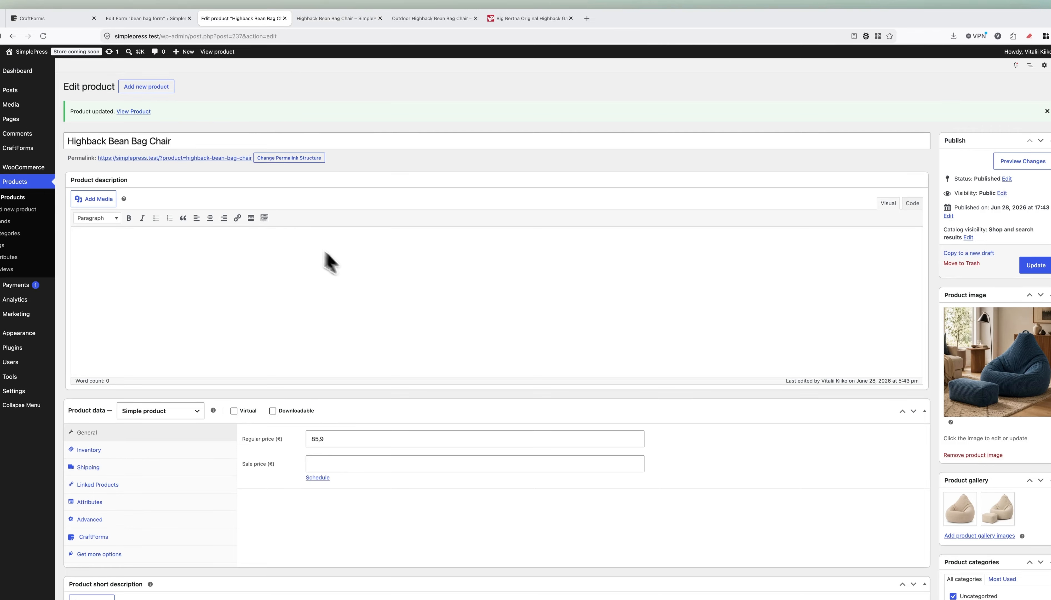
# Review the product's Product Image / Interactive Preview settings, then return to the storefront page.
pyautogui.scroll(-5, 292, 266)
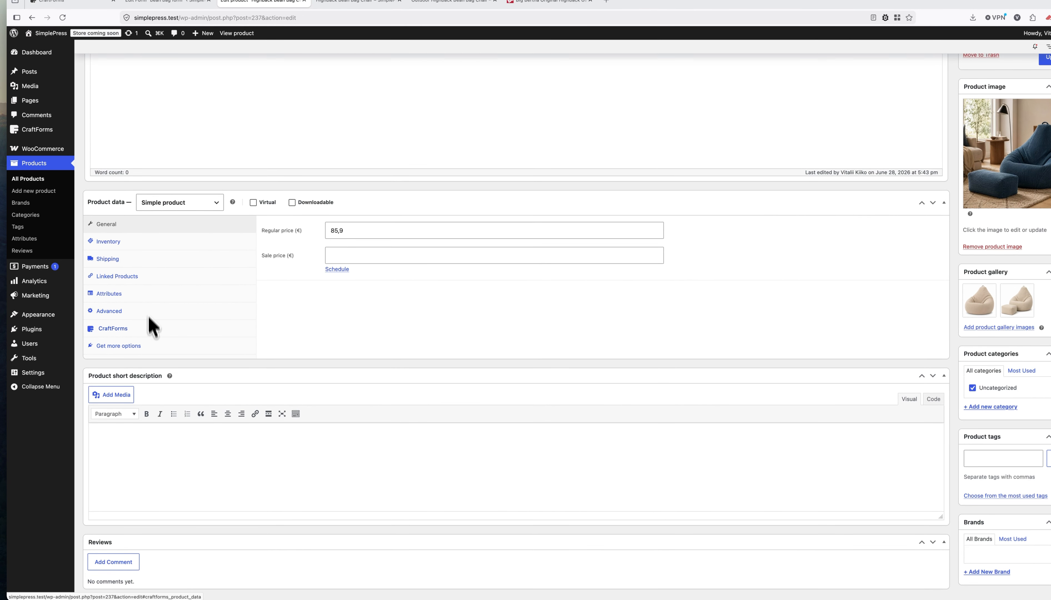
pyautogui.click(176, 331)
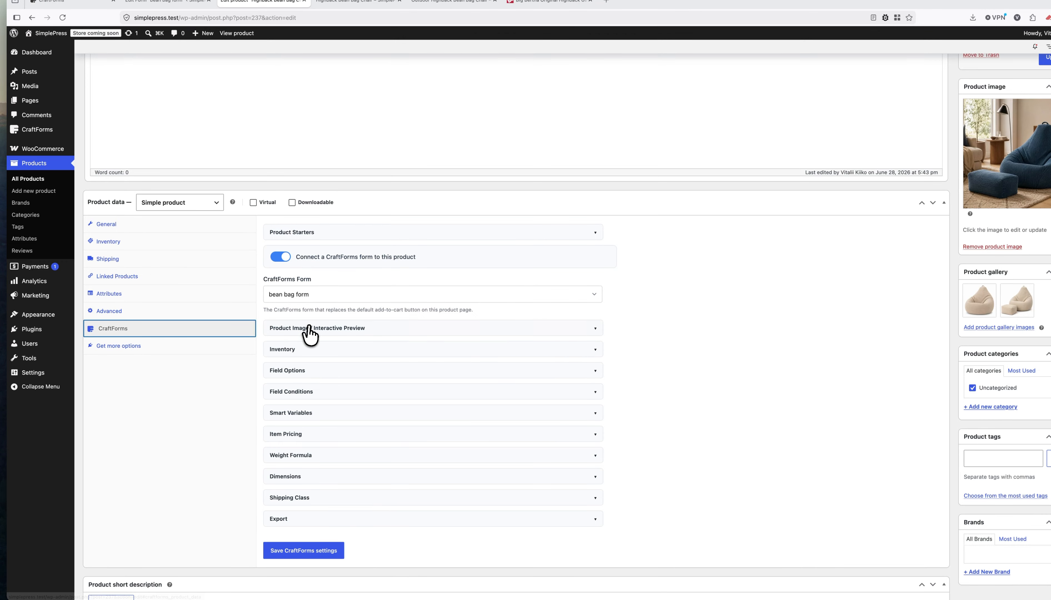
pyautogui.click(321, 330)
pyautogui.scroll(-5, 453, 342)
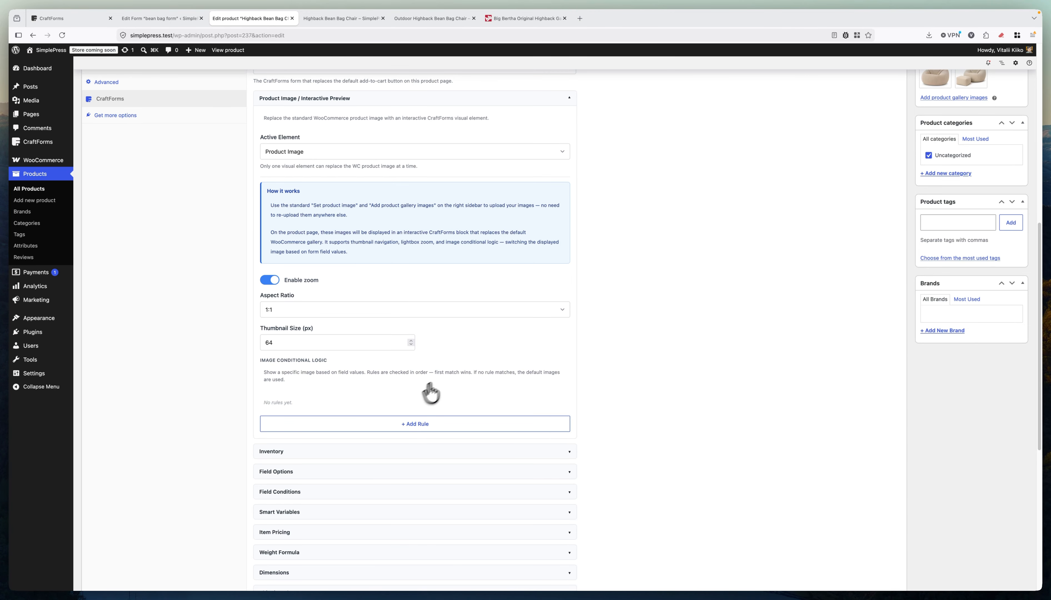
pyautogui.scroll(5, 457, 368)
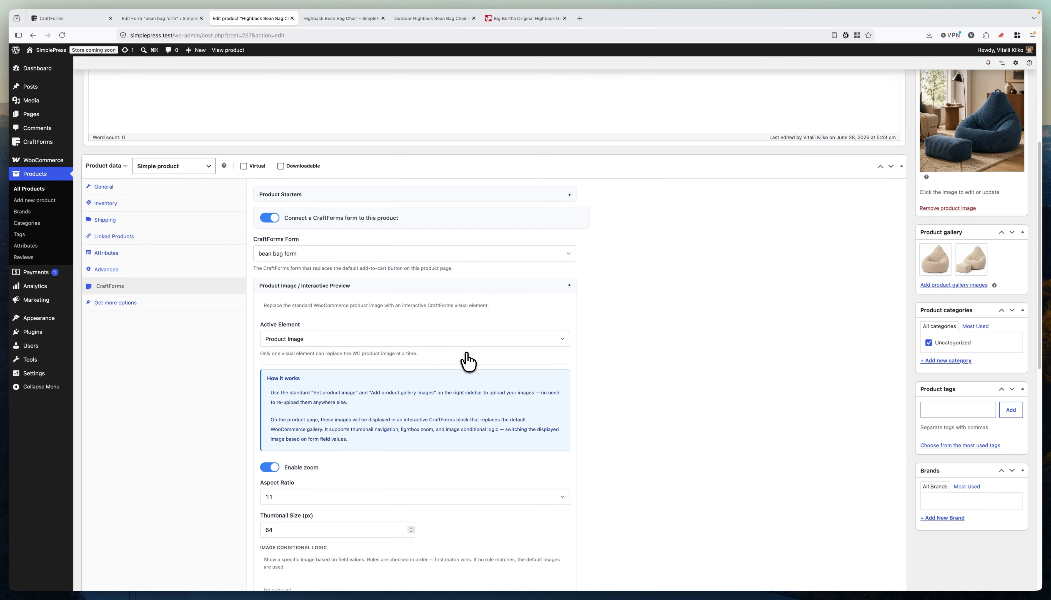
pyautogui.scroll(5, 465, 362)
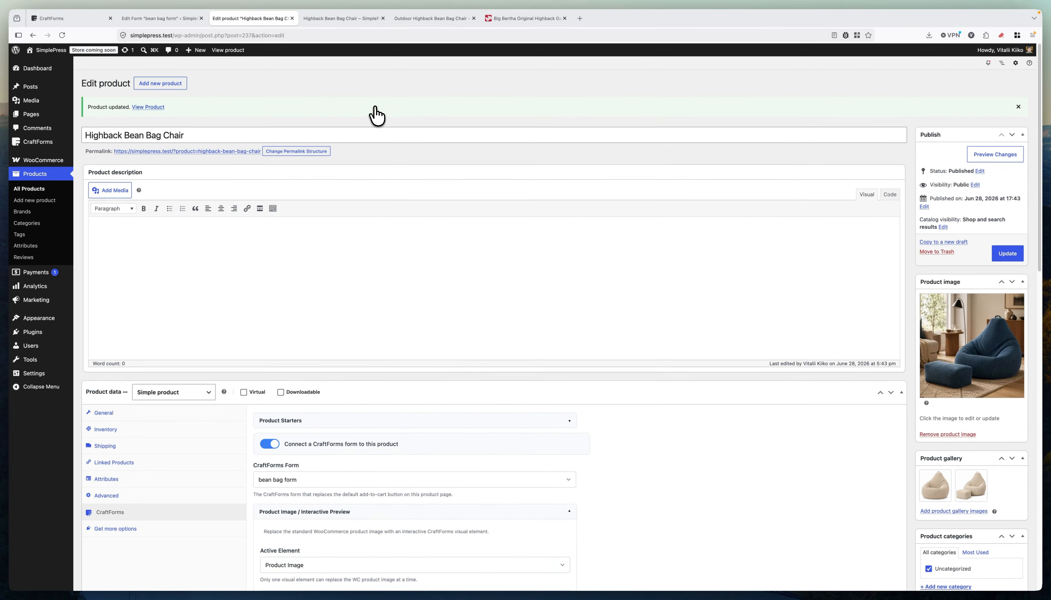
pyautogui.click(354, 18)
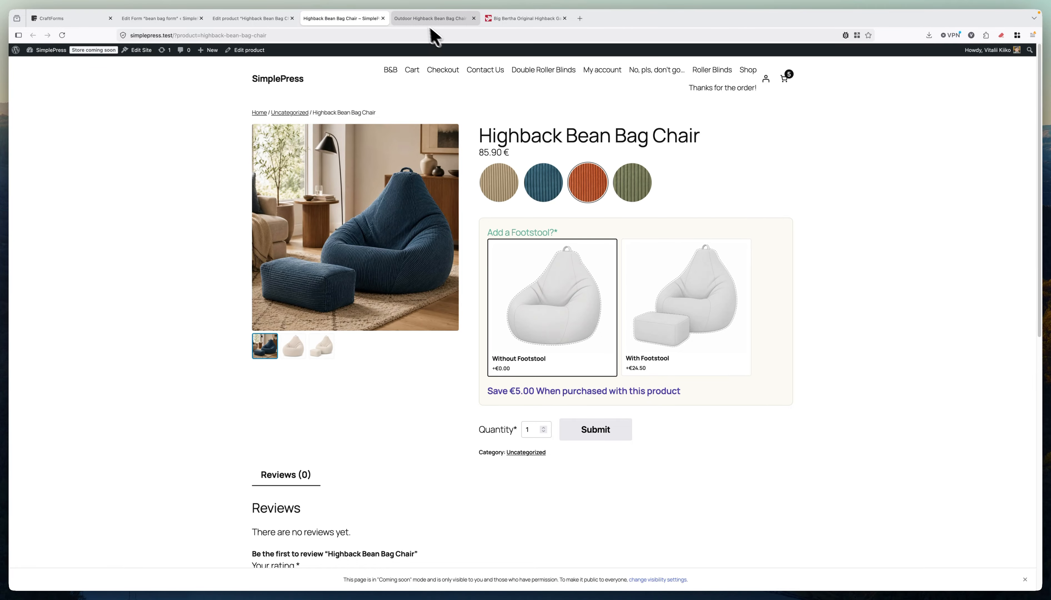
# Glance at the Outdoor and regular Highback pages, then open the 'bean bag form' editor.
pyautogui.click(432, 19)
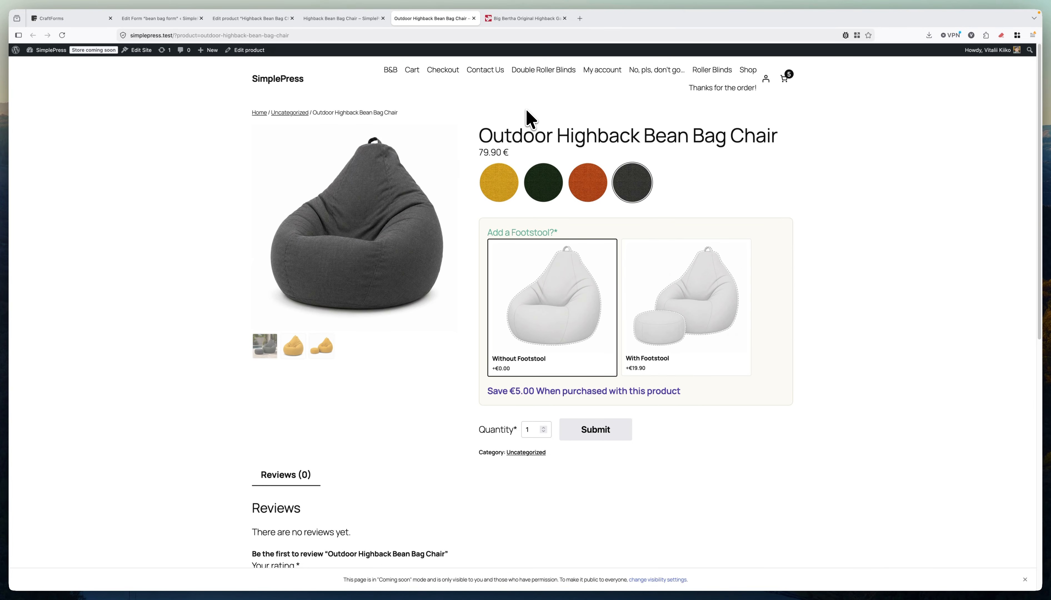
pyautogui.moveTo(359, 26)
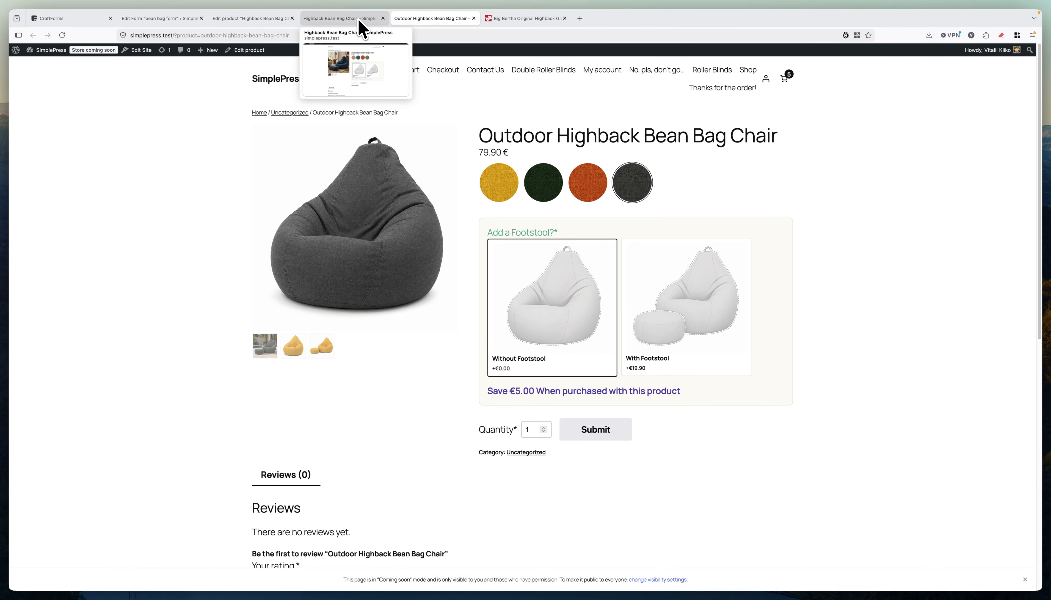
pyautogui.click(360, 20)
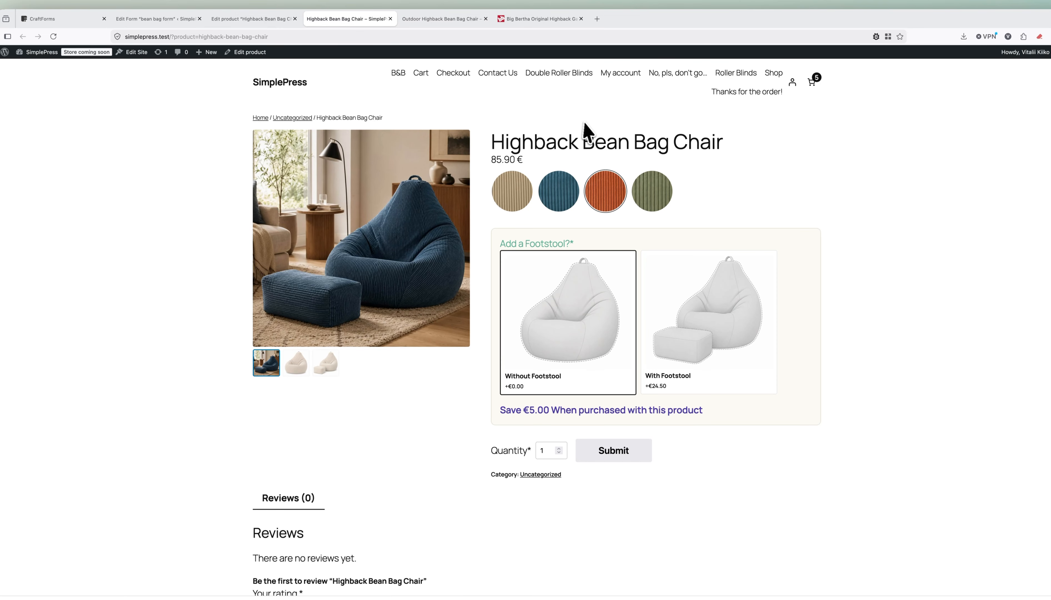
pyautogui.click(172, 20)
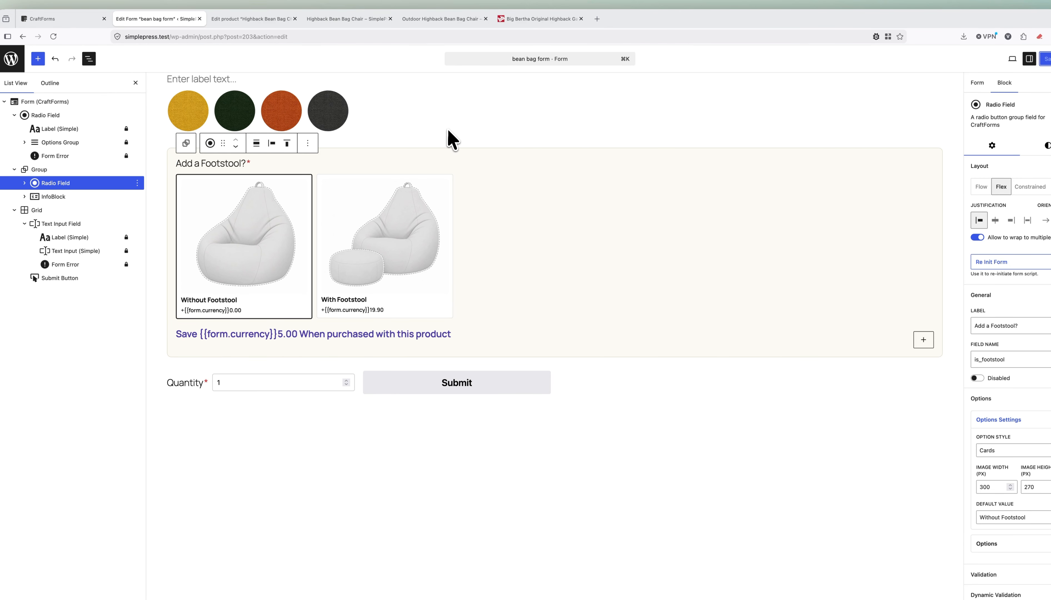
# View the Outdoor chair page, then the Highback chair page showing With Footstool at +€24.50.
pyautogui.click(428, 21)
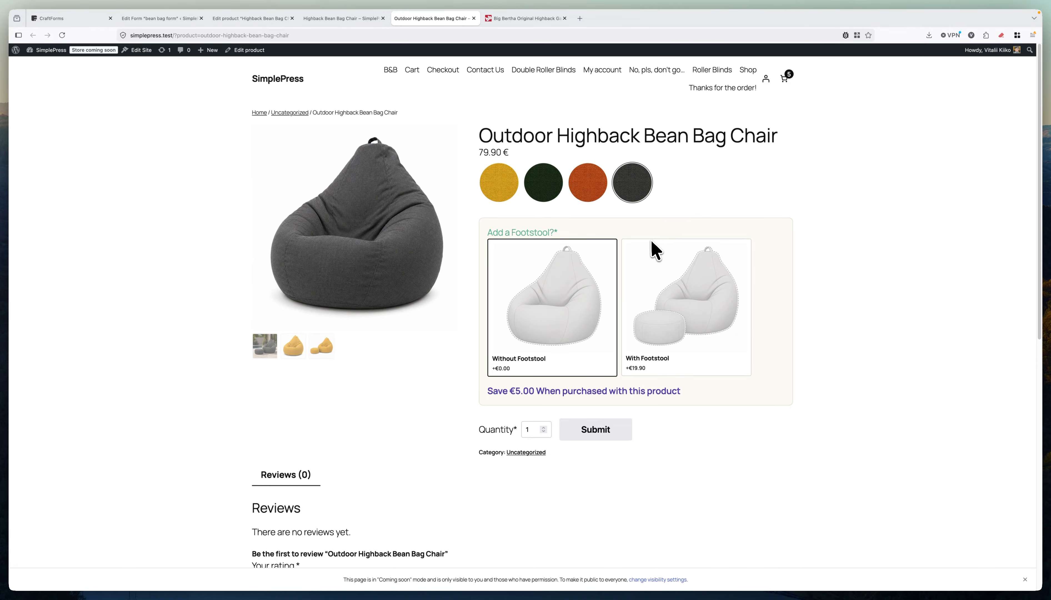
pyautogui.click(341, 19)
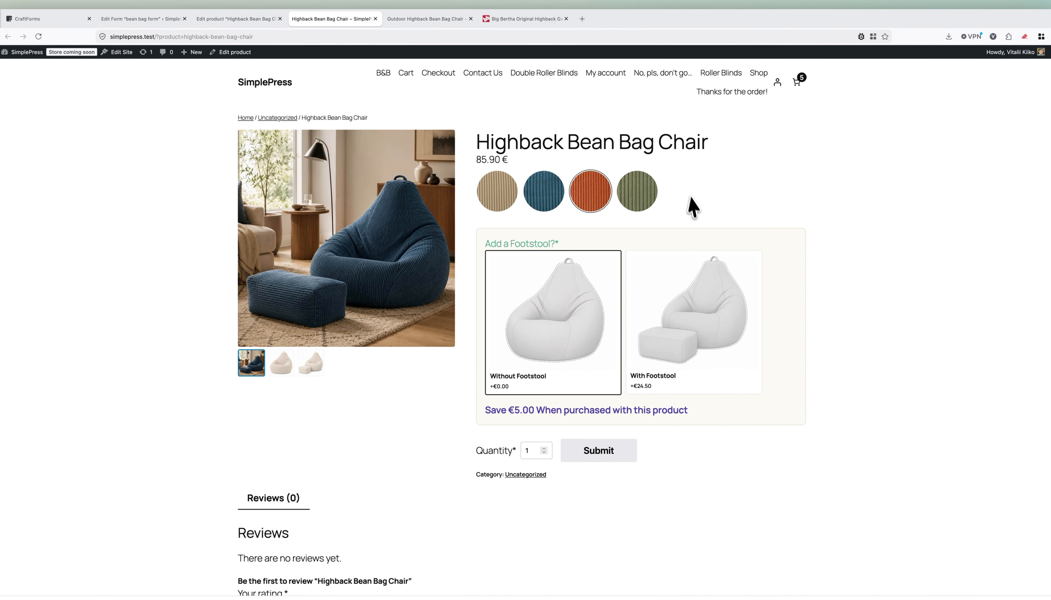